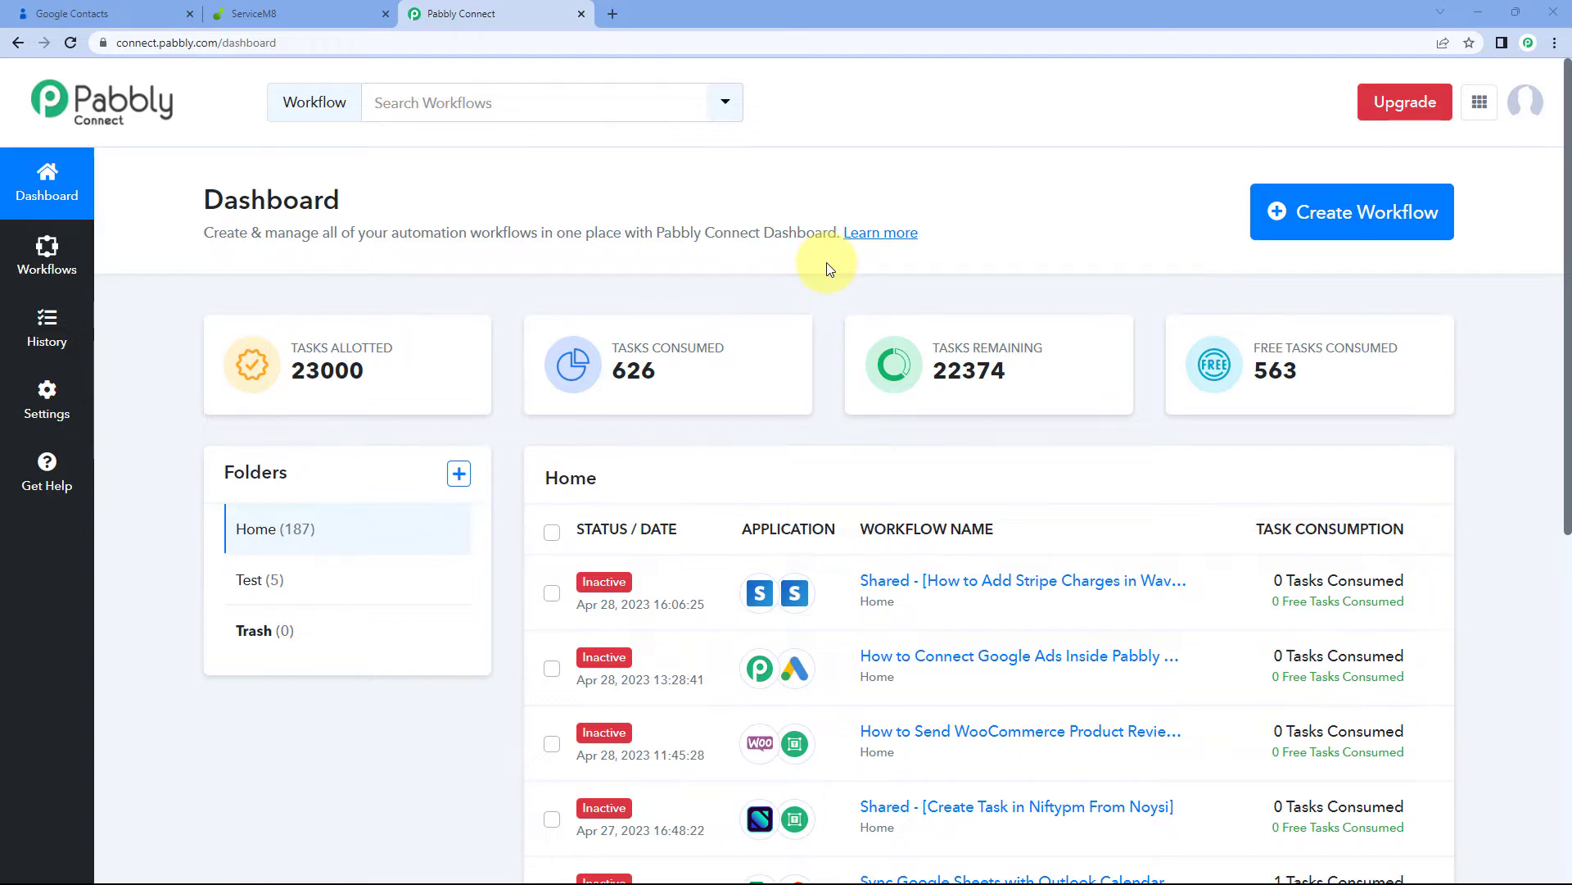
# Create a new workflow named 'Google Contacts to ServiceM8'
pyautogui.click(1419, 211)
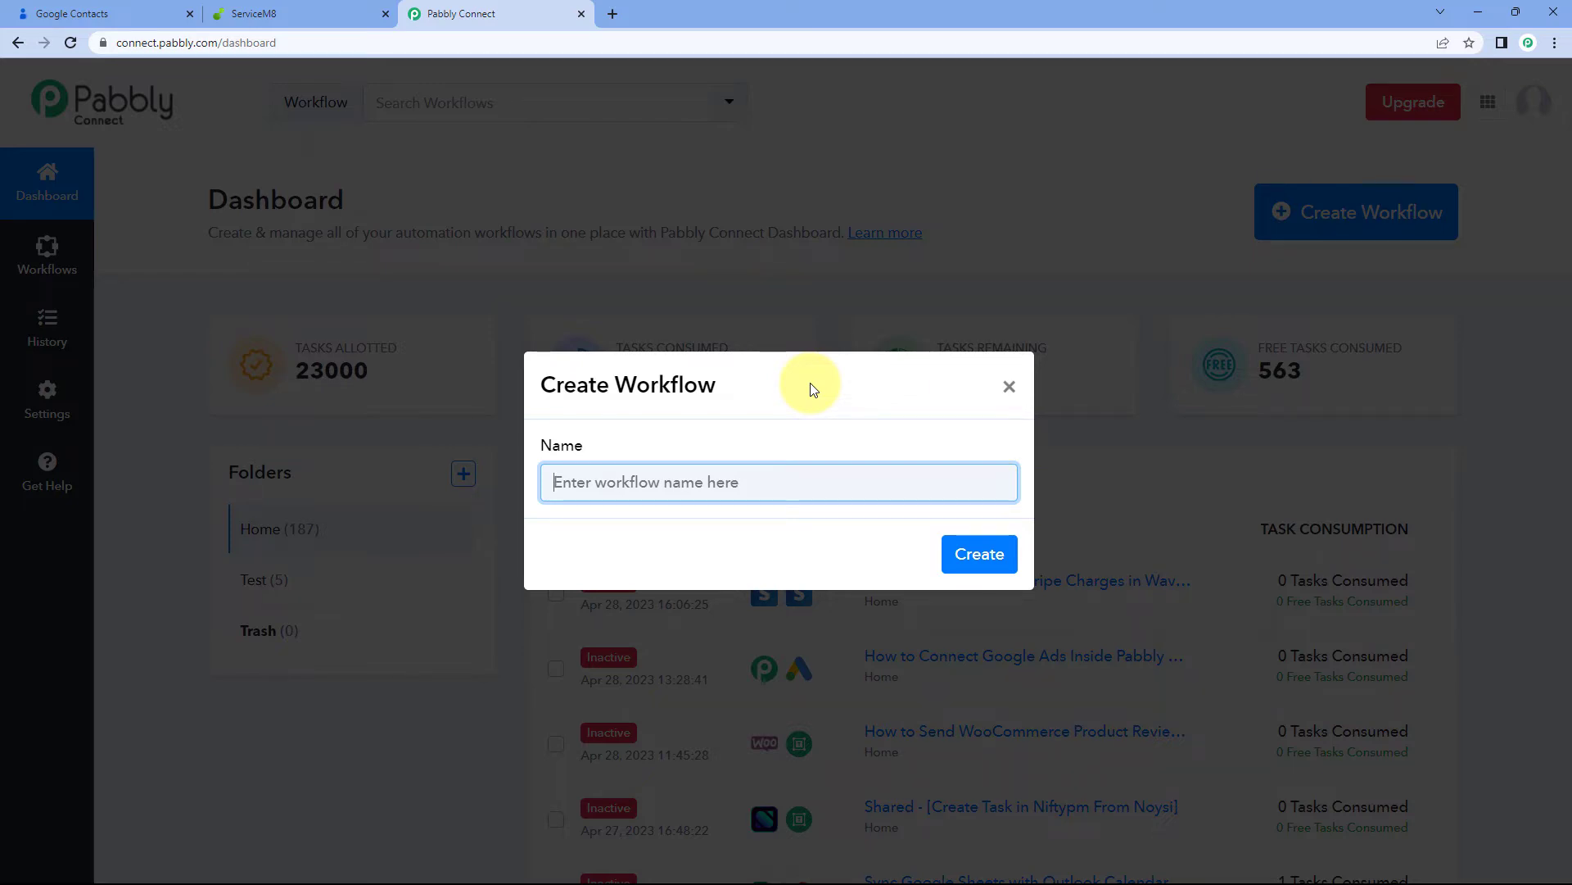
pyautogui.write('Go')
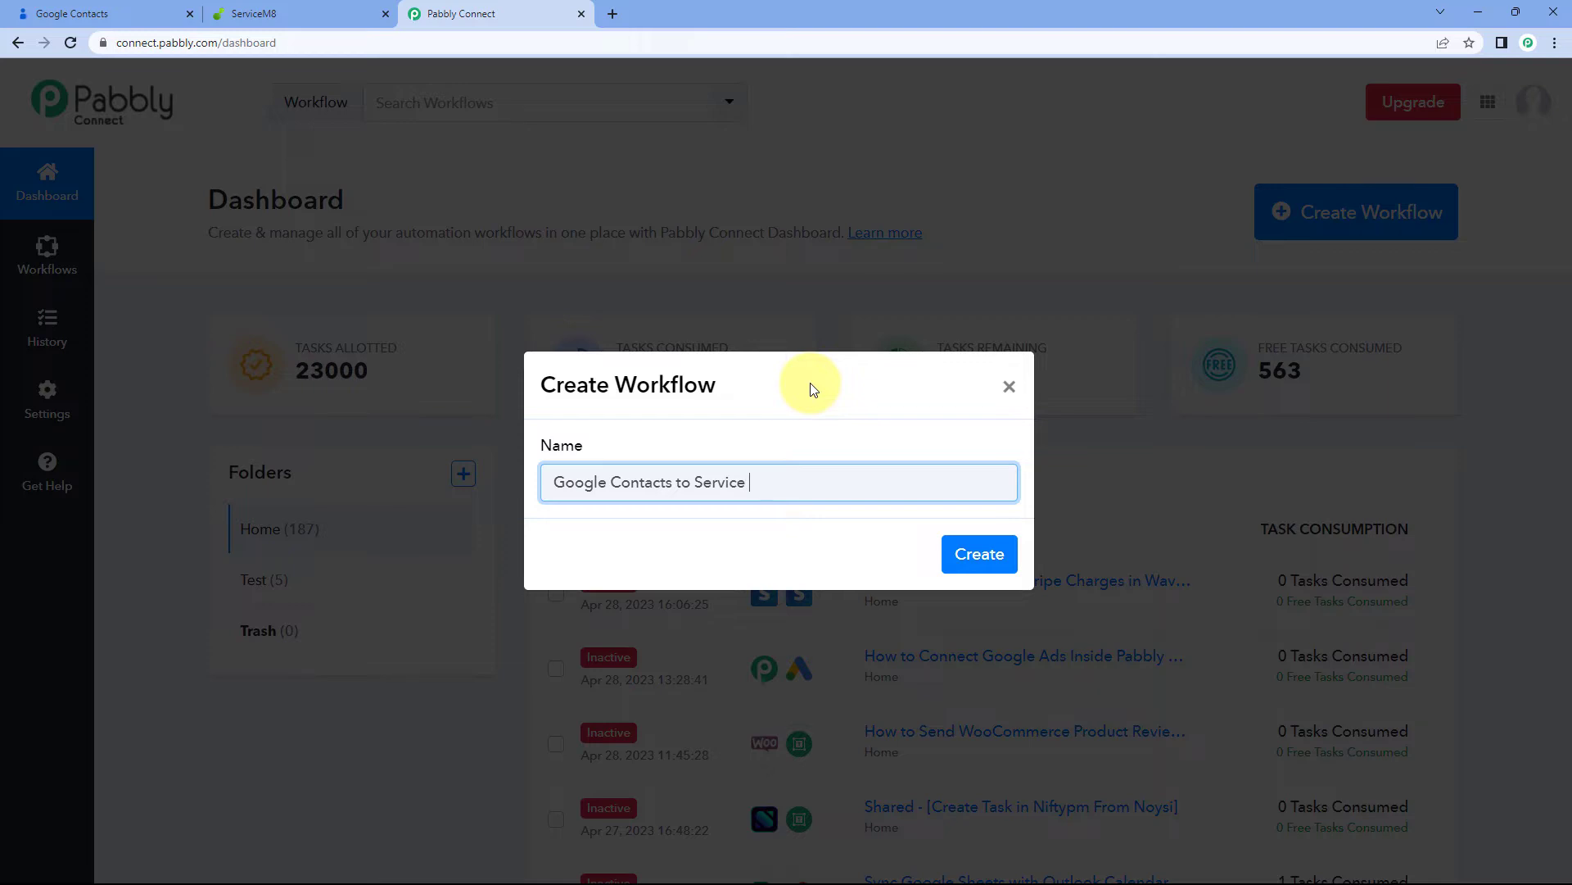
pyautogui.write('ogle Contacts to ServiceM8')
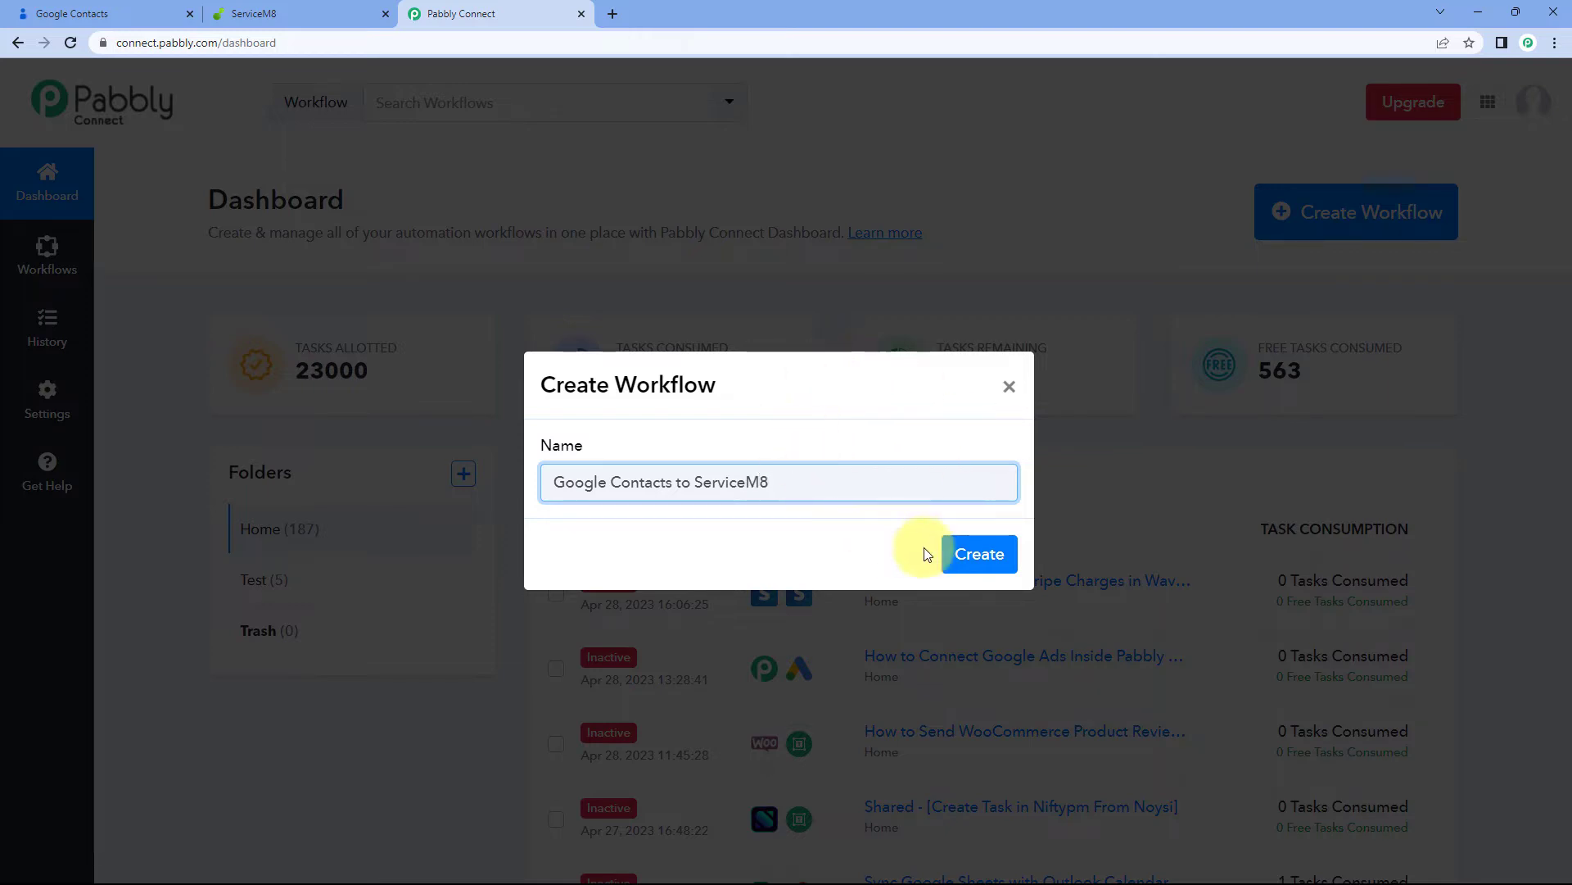
pyautogui.click(991, 553)
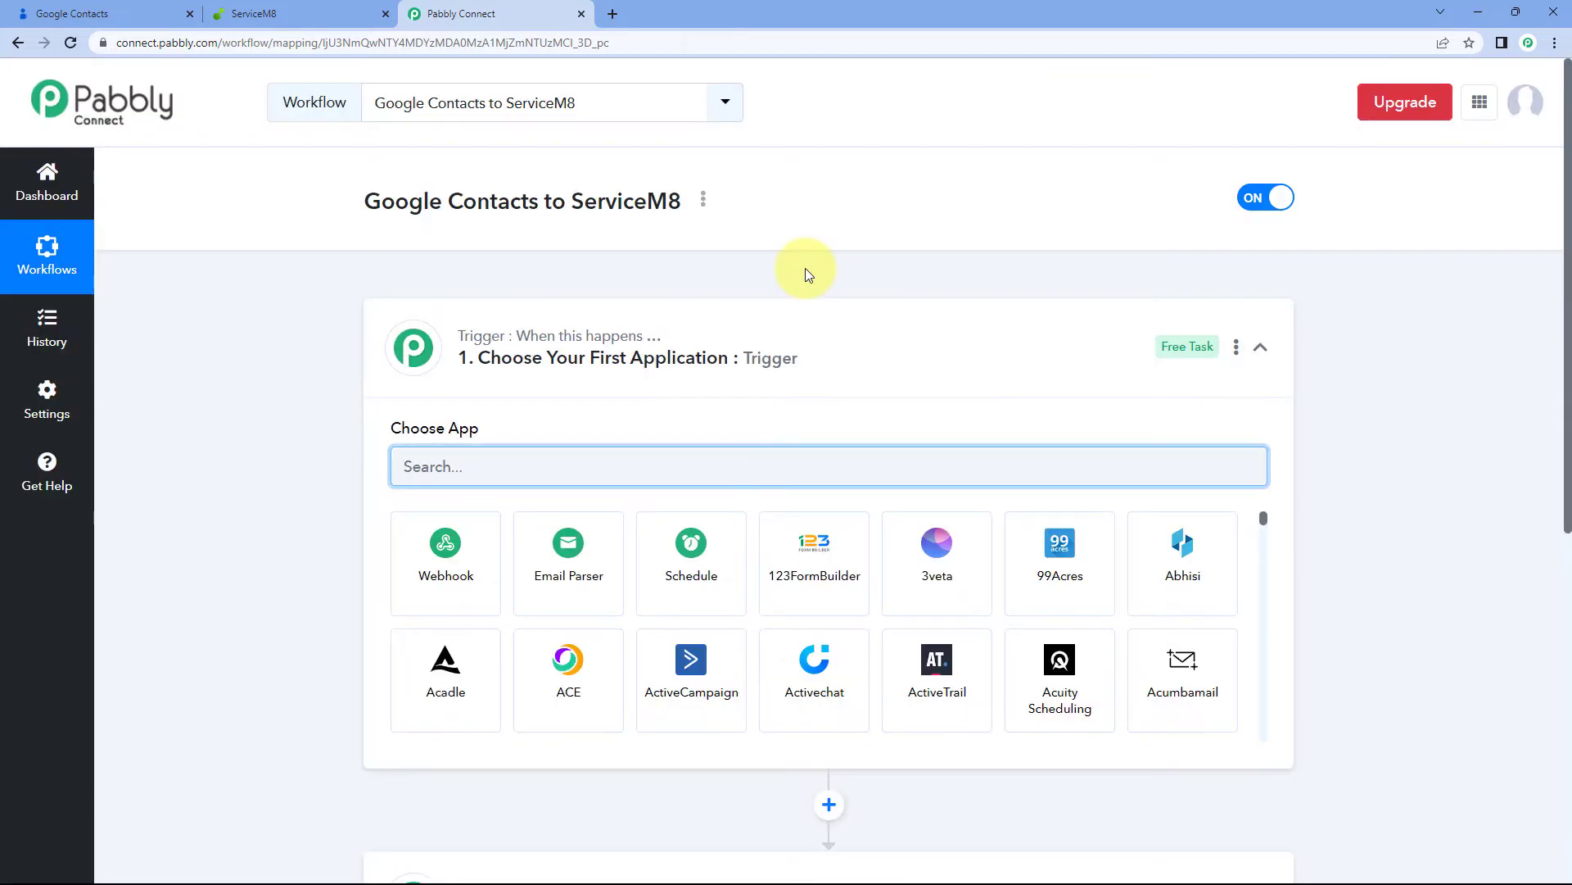
pyautogui.click(874, 310)
pyautogui.scroll(-1, 346, 267)
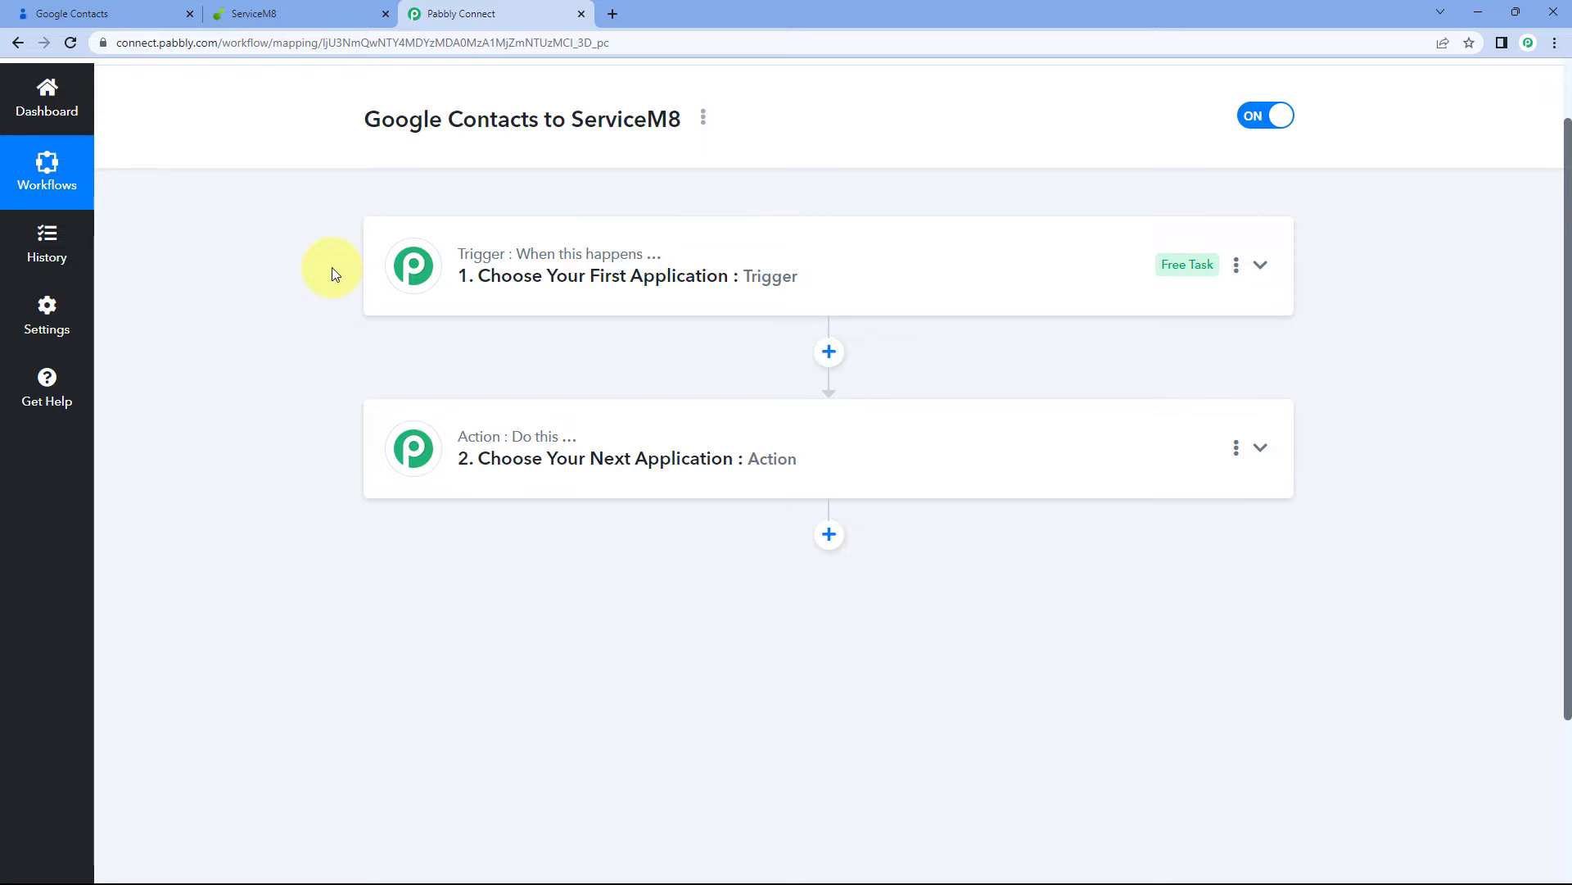
pyautogui.click(514, 281)
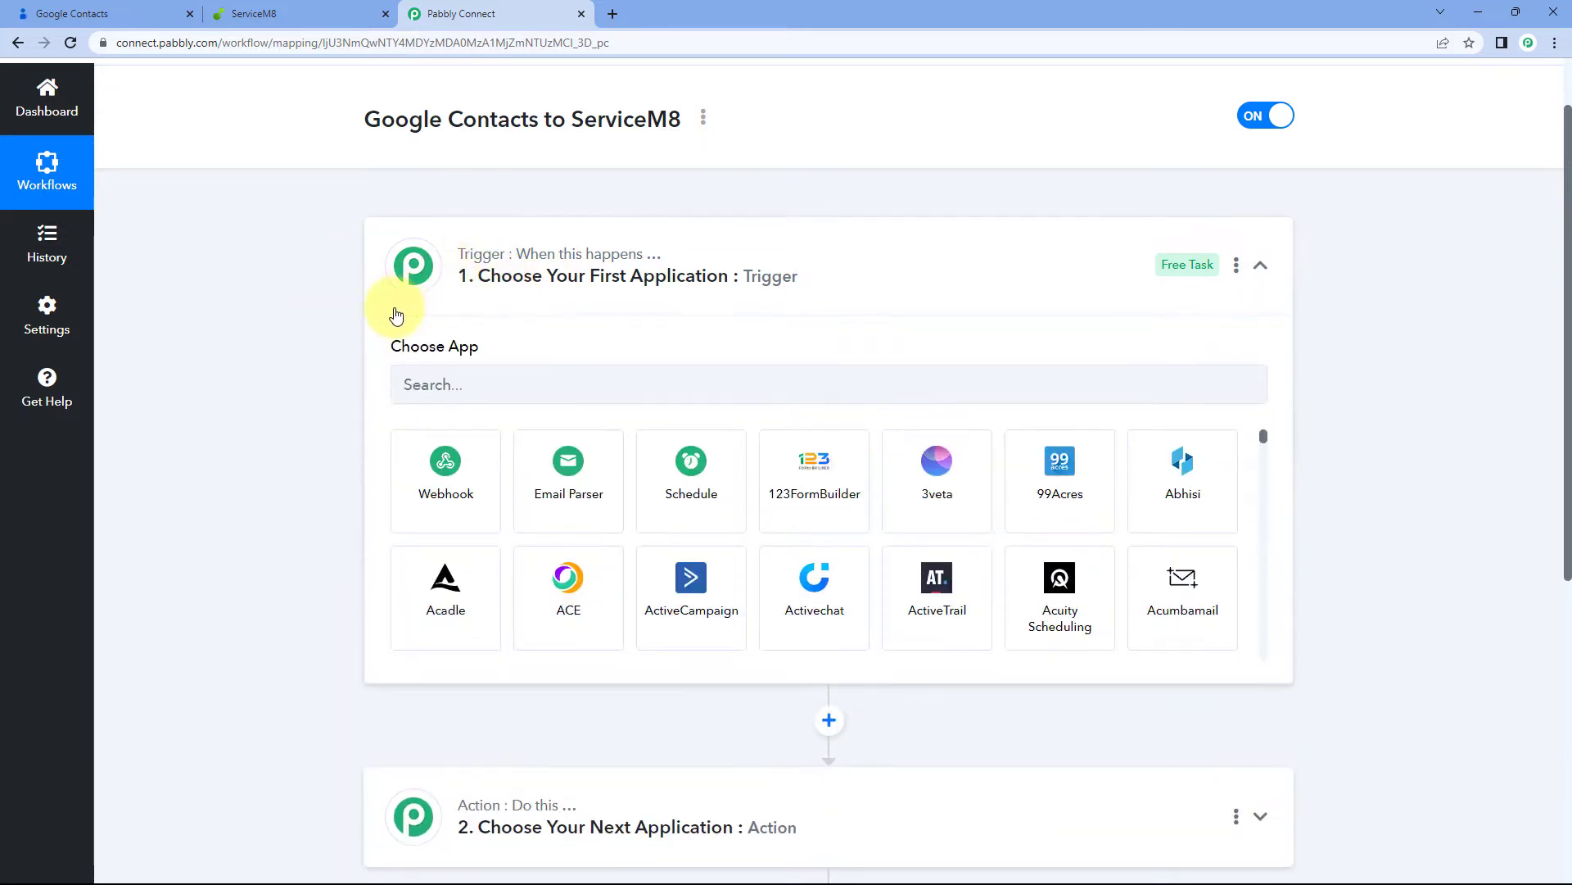
pyautogui.click(514, 281)
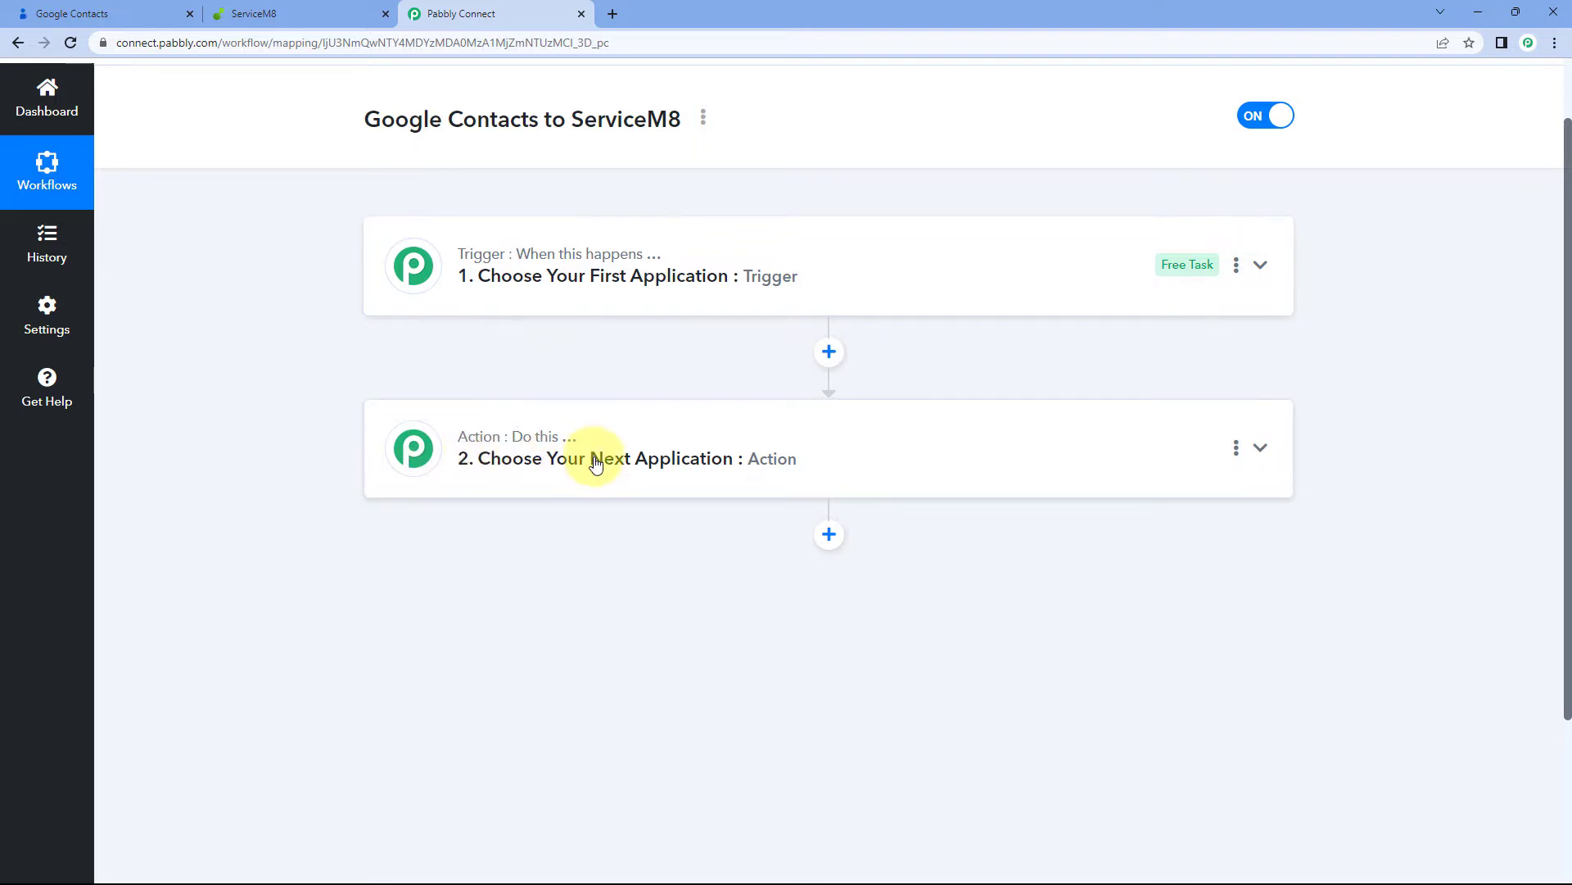
pyautogui.click(744, 261)
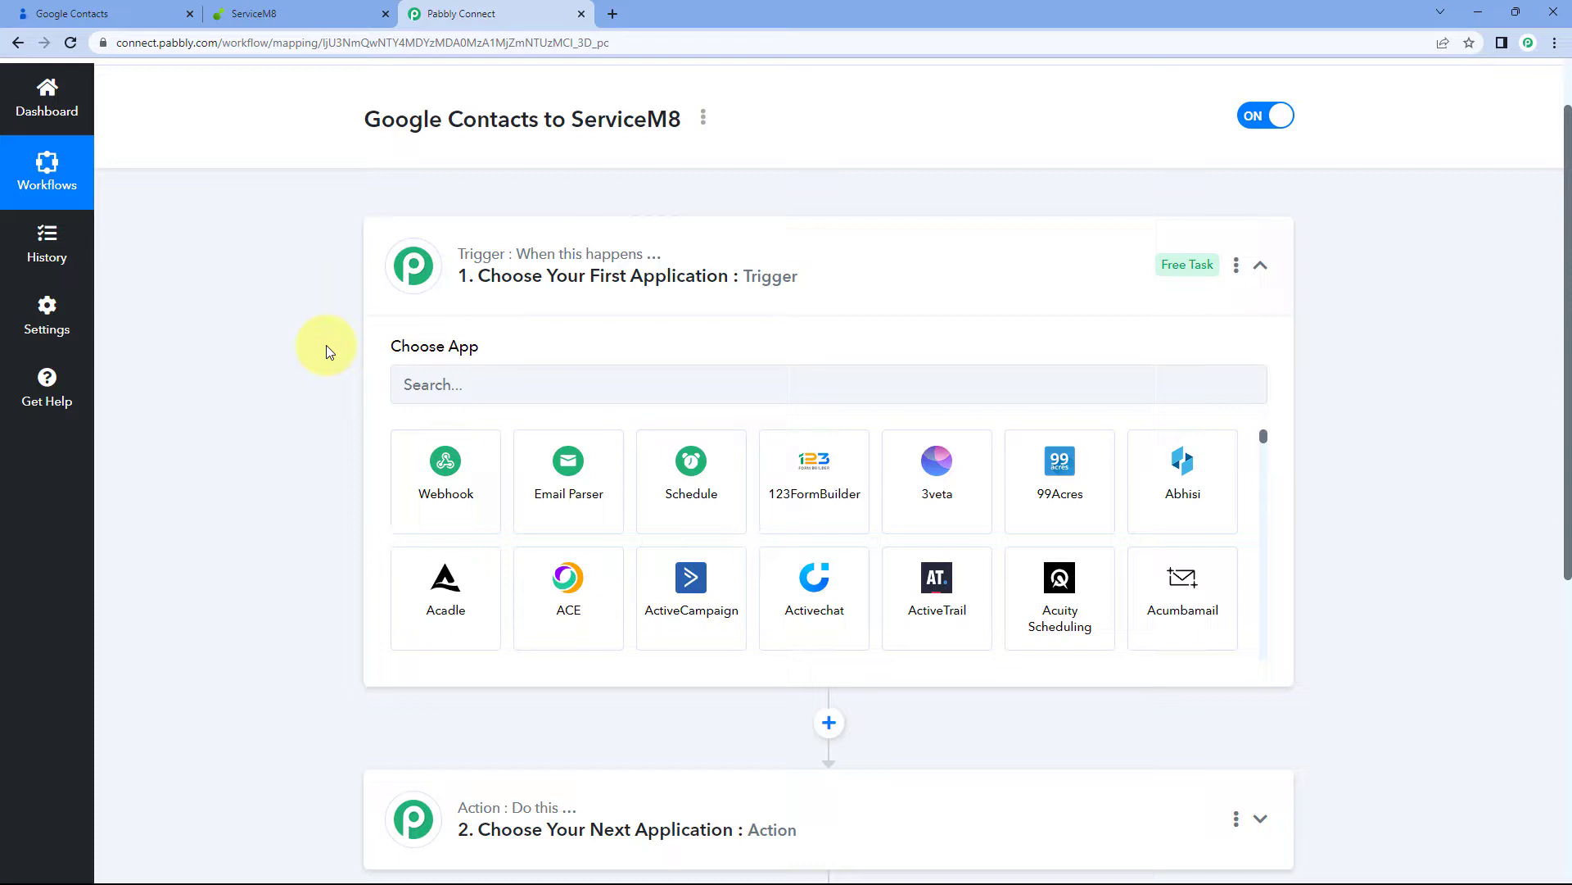
pyautogui.click(131, 14)
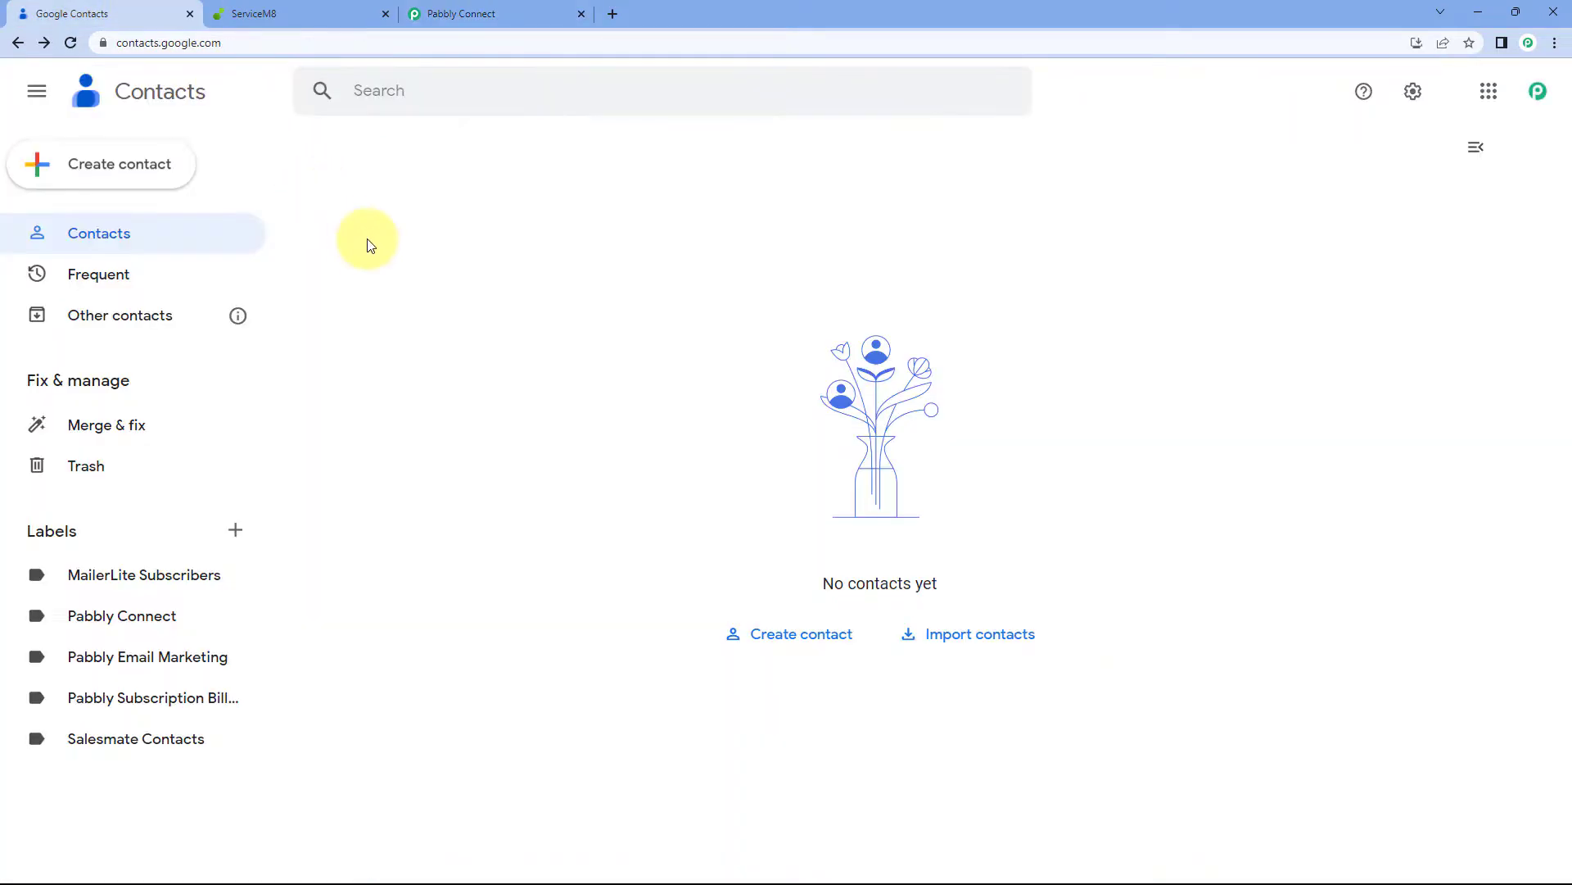
pyautogui.click(459, 14)
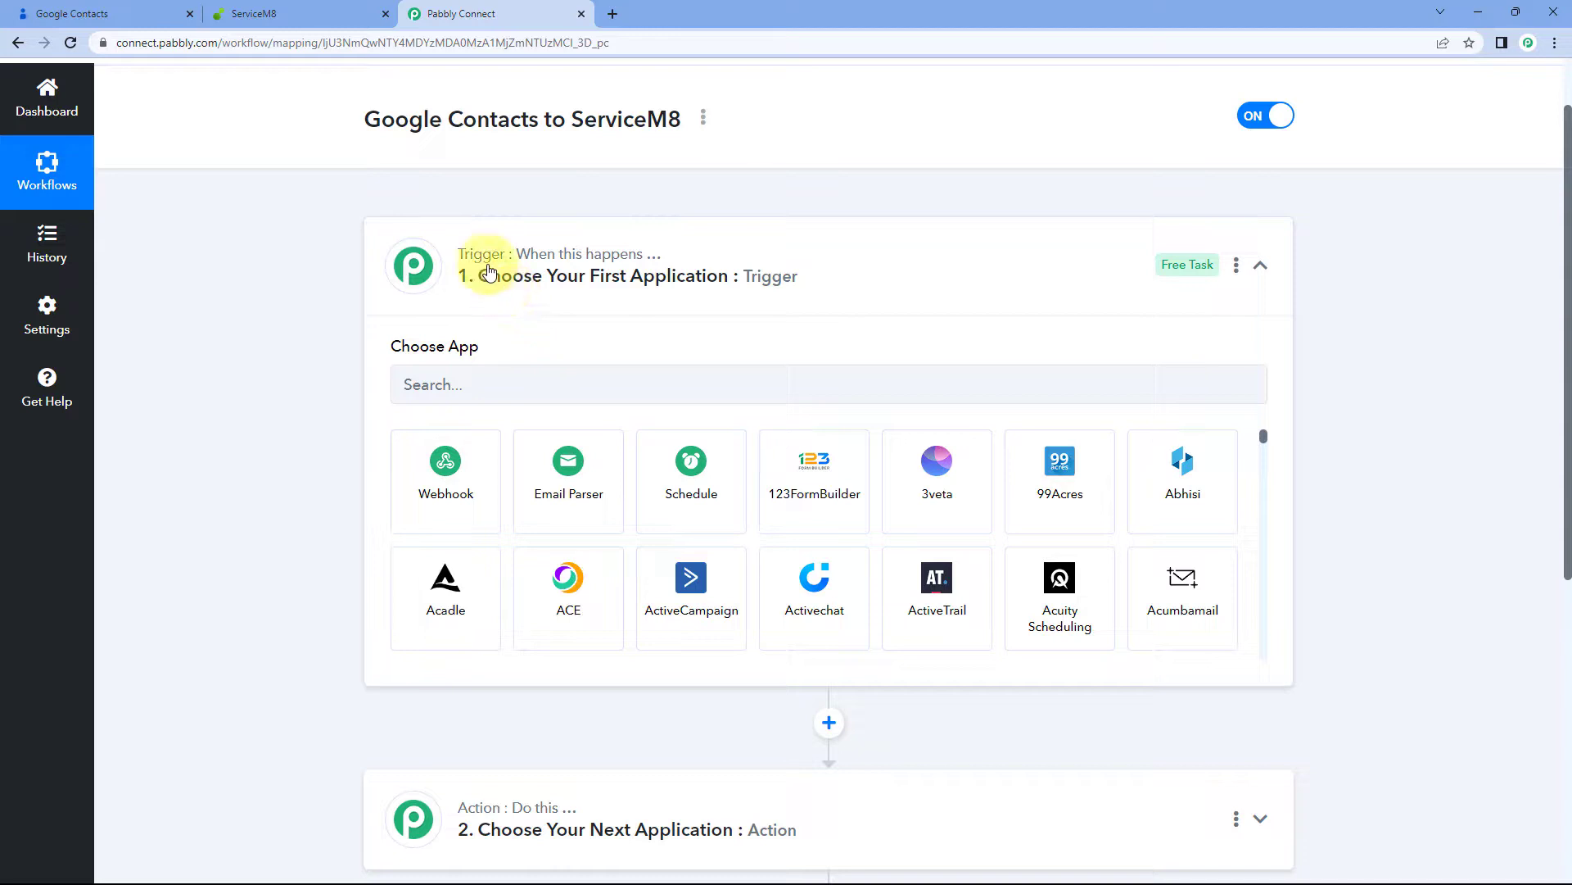
pyautogui.click(51, 14)
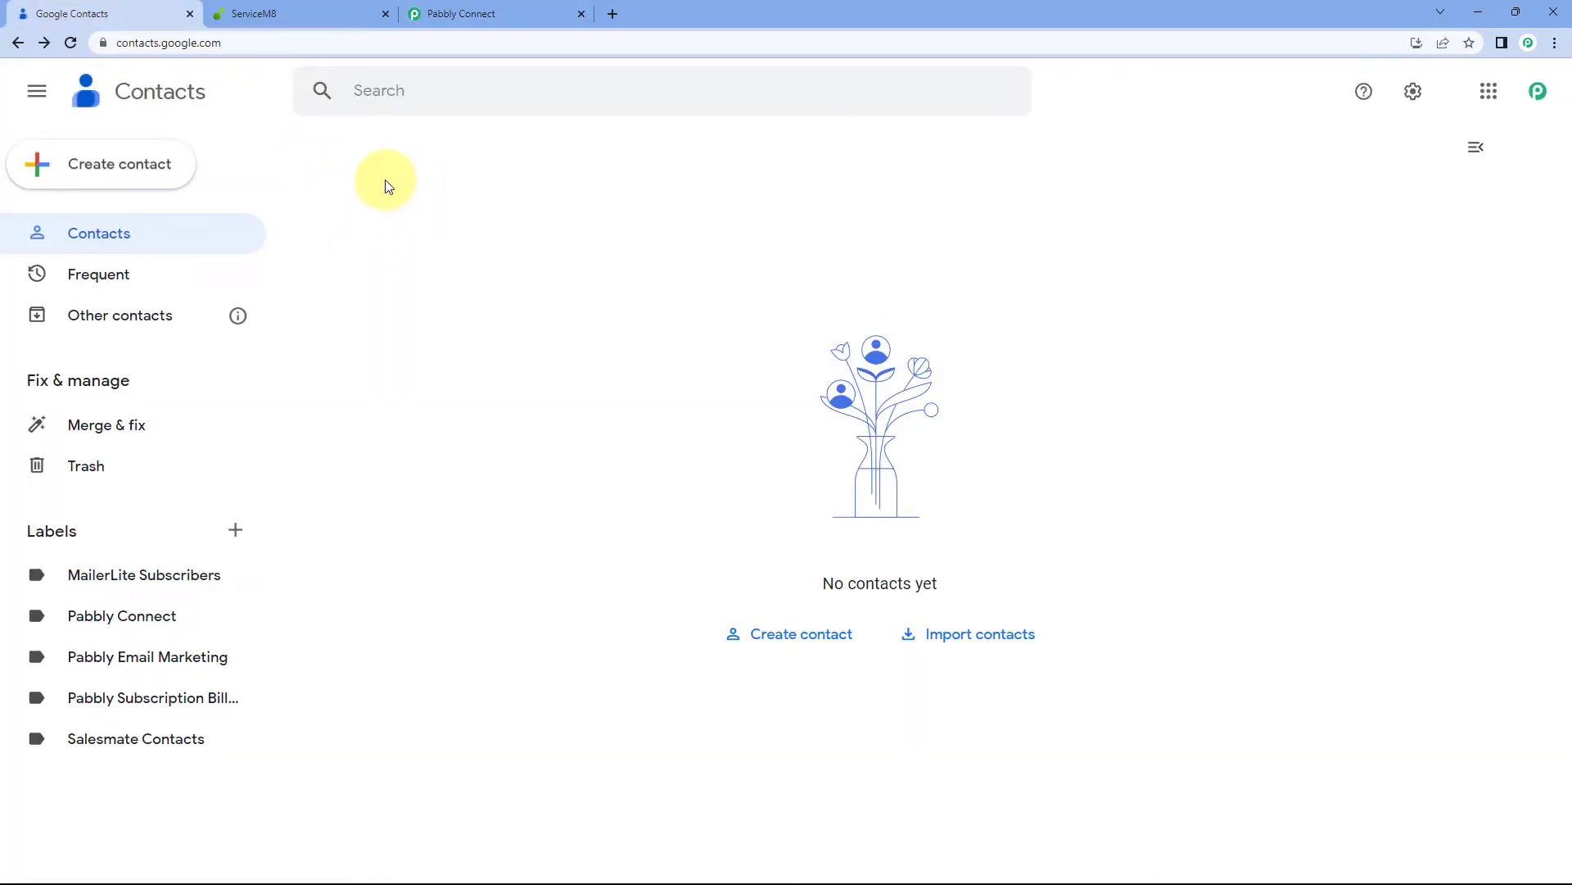
pyautogui.click(534, 10)
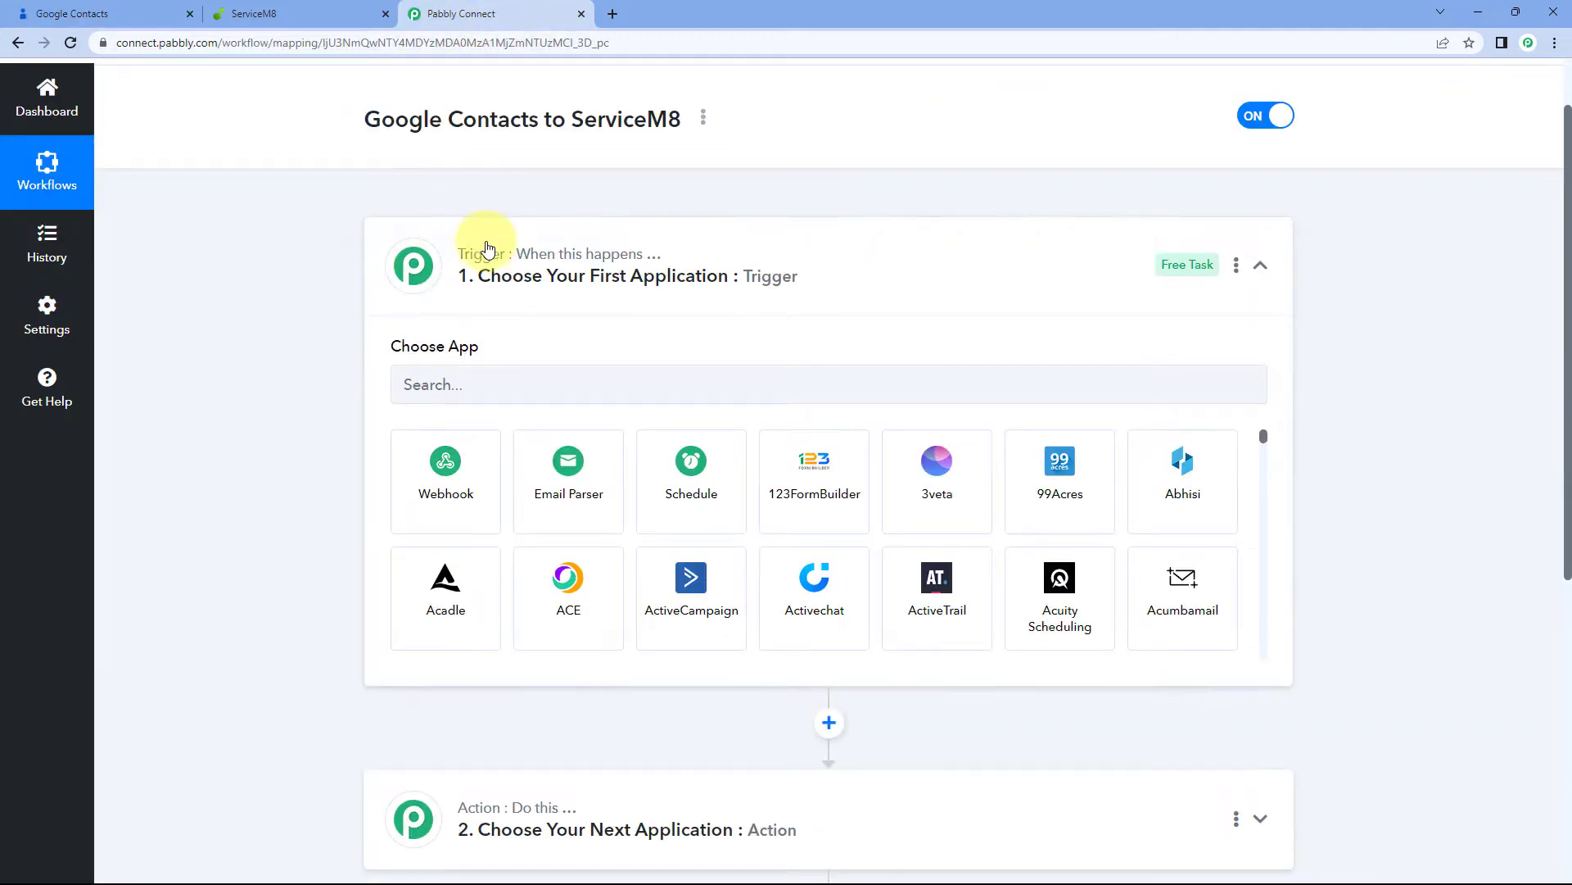
pyautogui.click(667, 279)
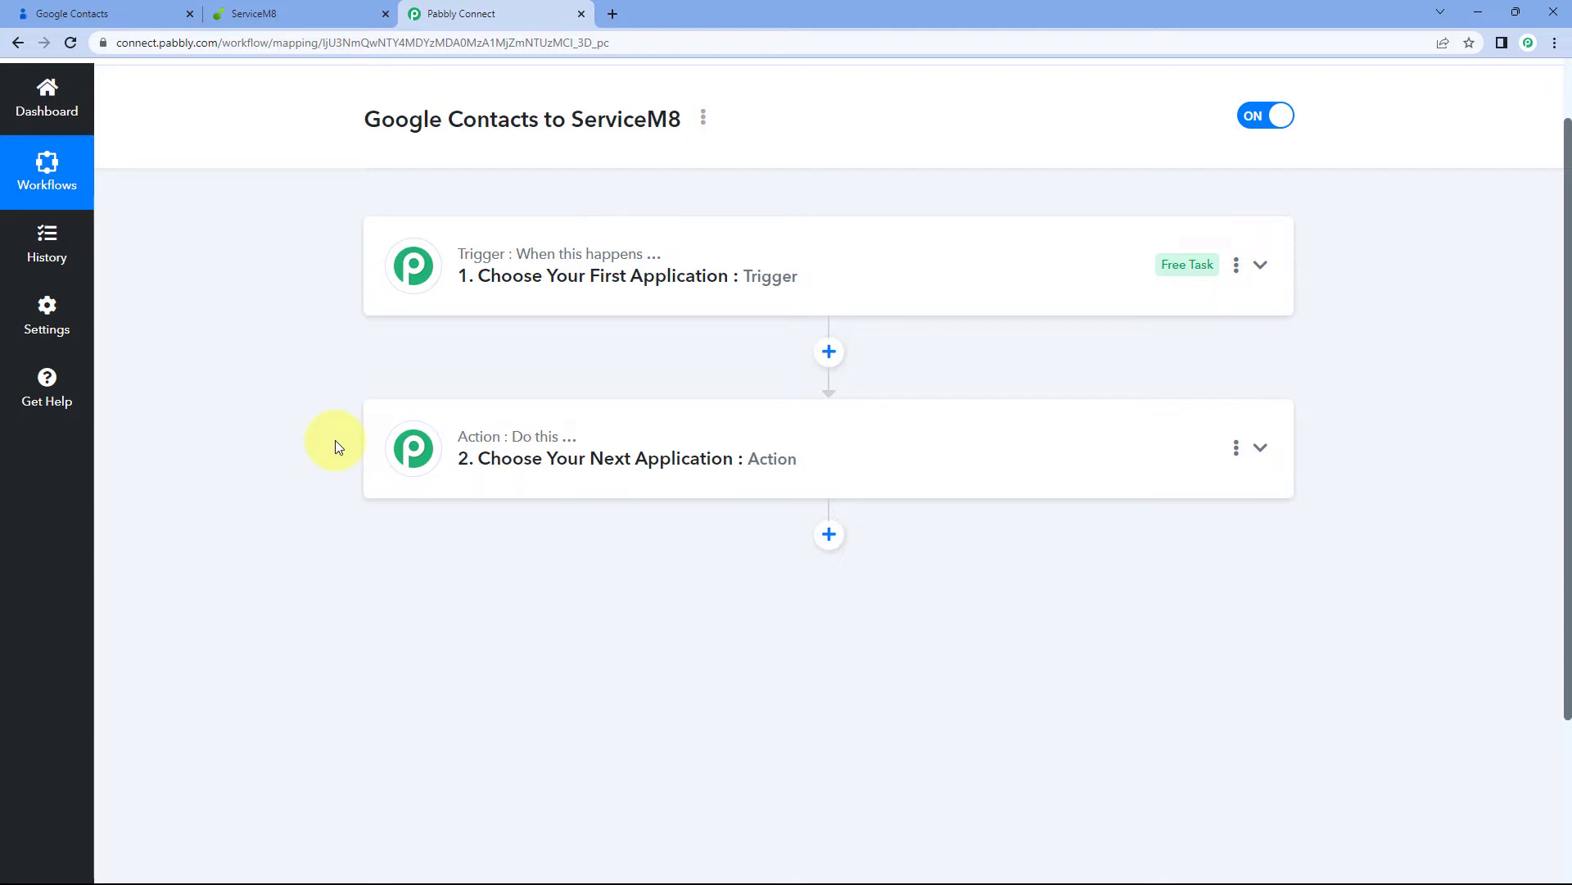
pyautogui.click(797, 284)
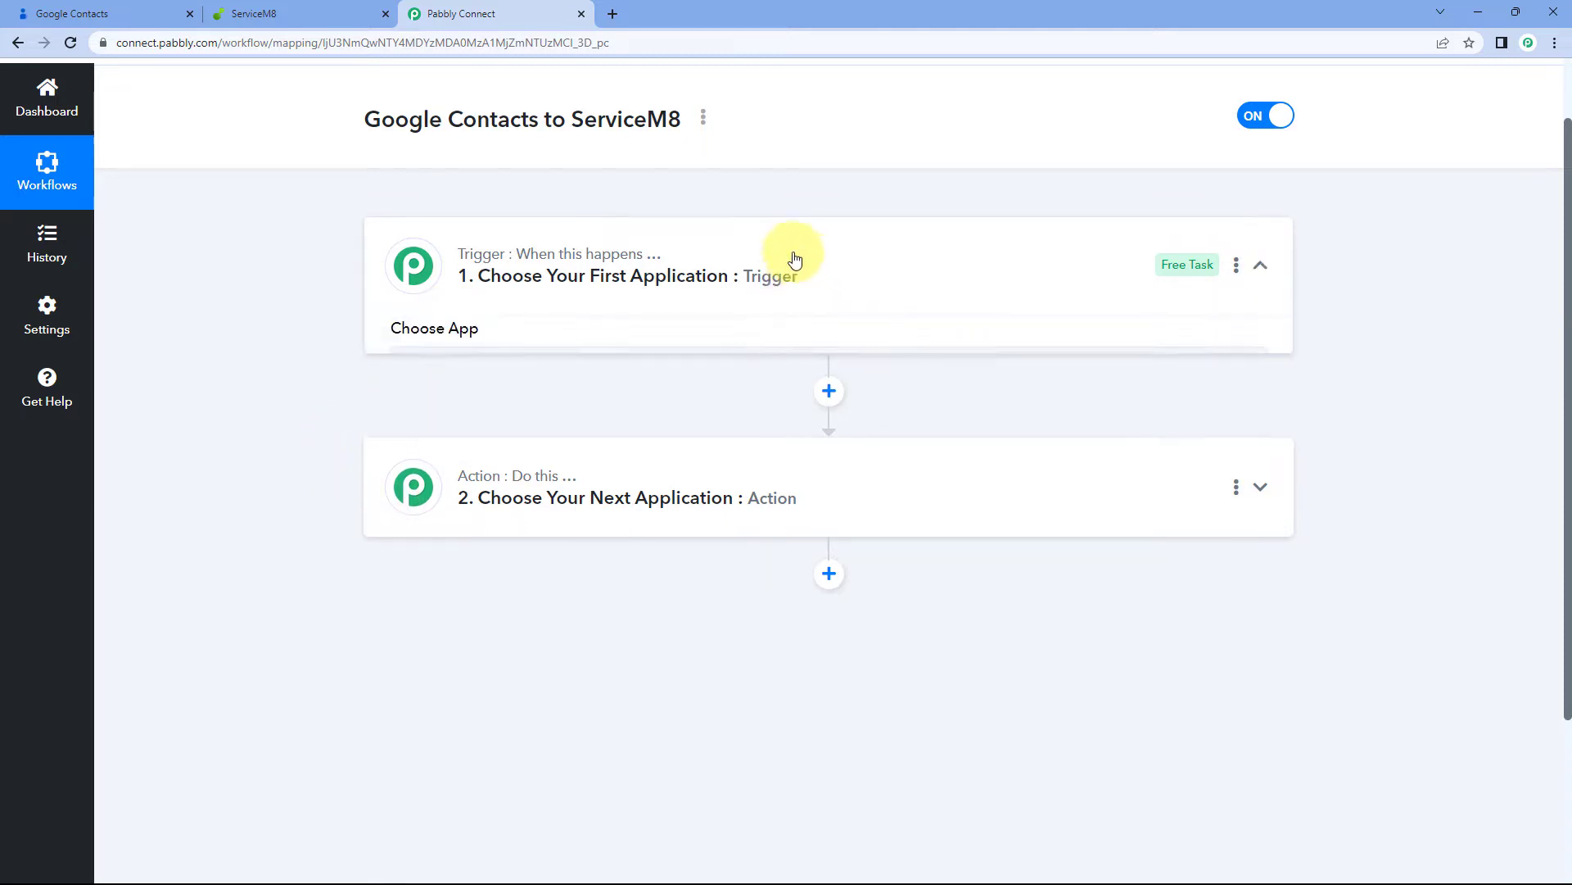
# Set the trigger to Google Contacts with the New or Updated Contact event and start connecting
pyautogui.scroll(-2, 292, 306)
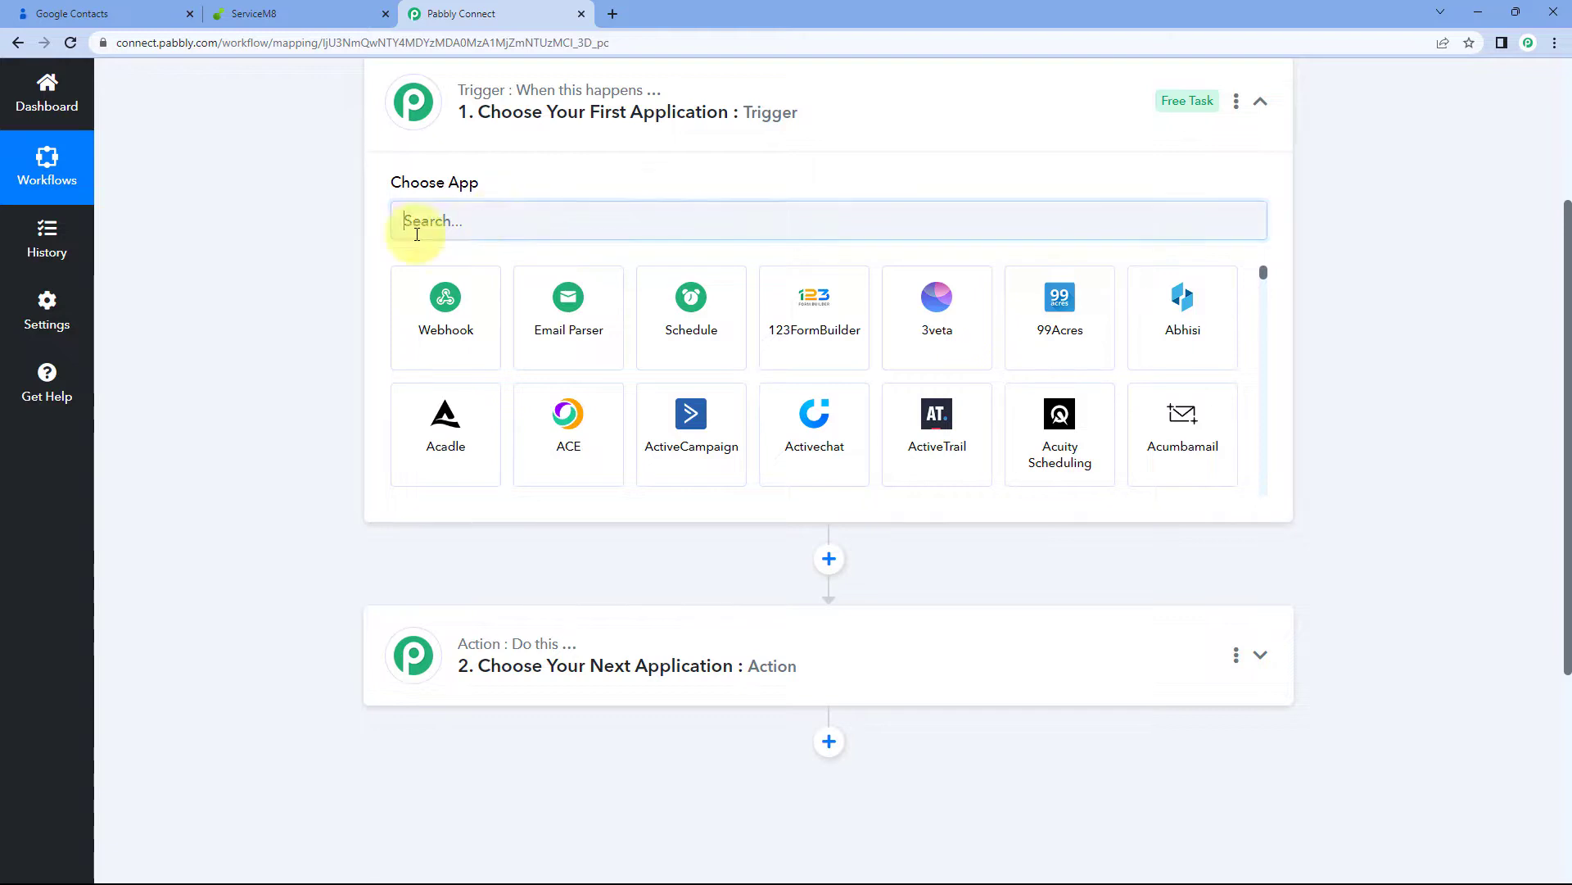
pyautogui.click(397, 219)
pyautogui.write('Google ')
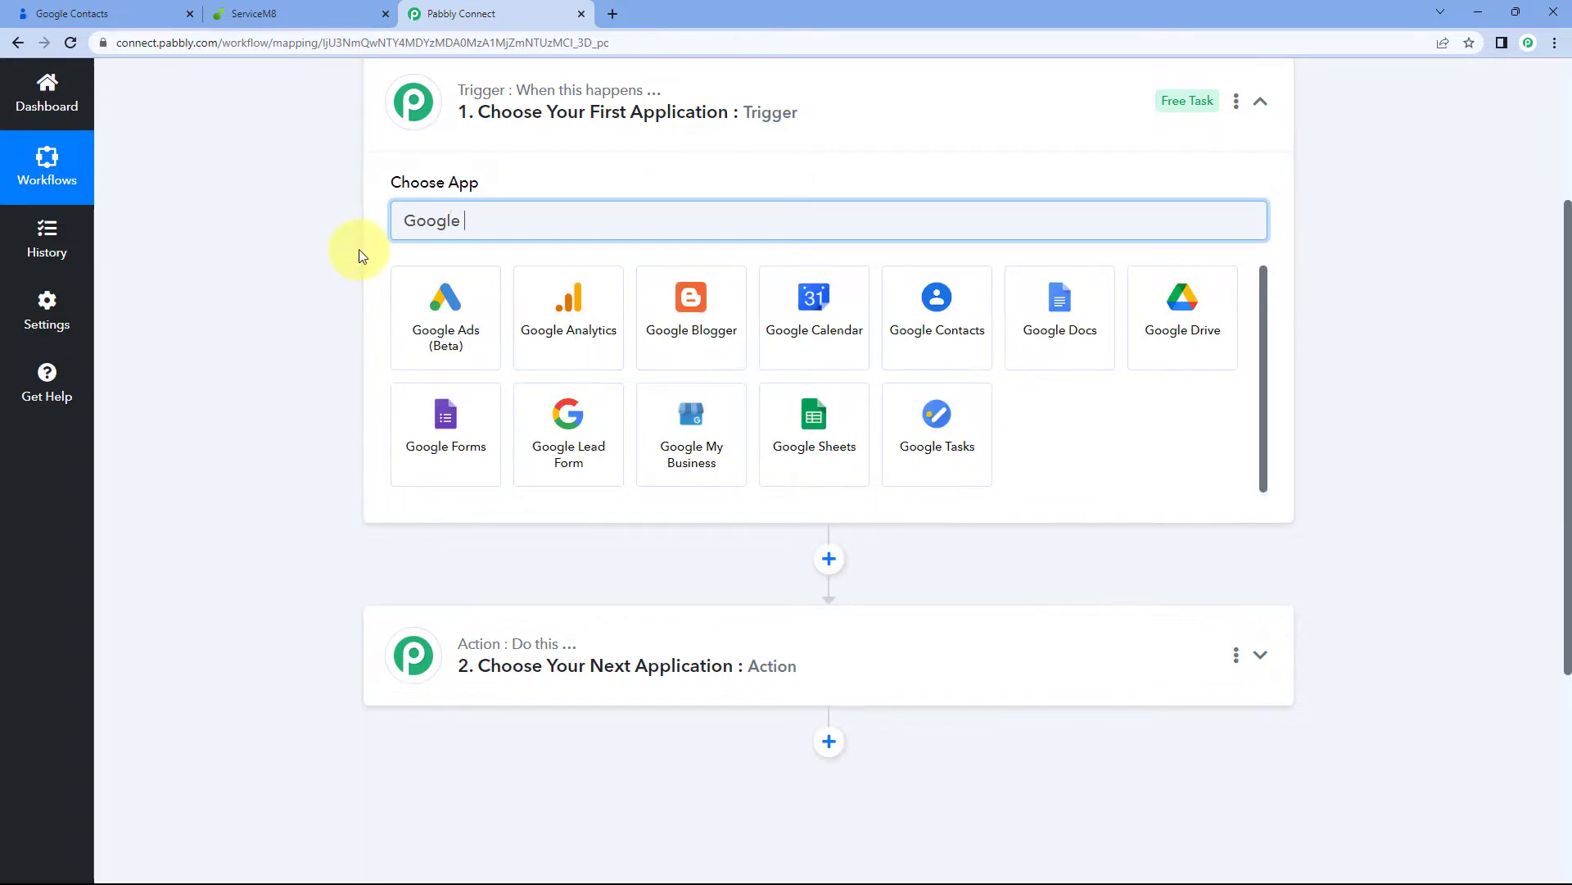
pyautogui.write('Contact')
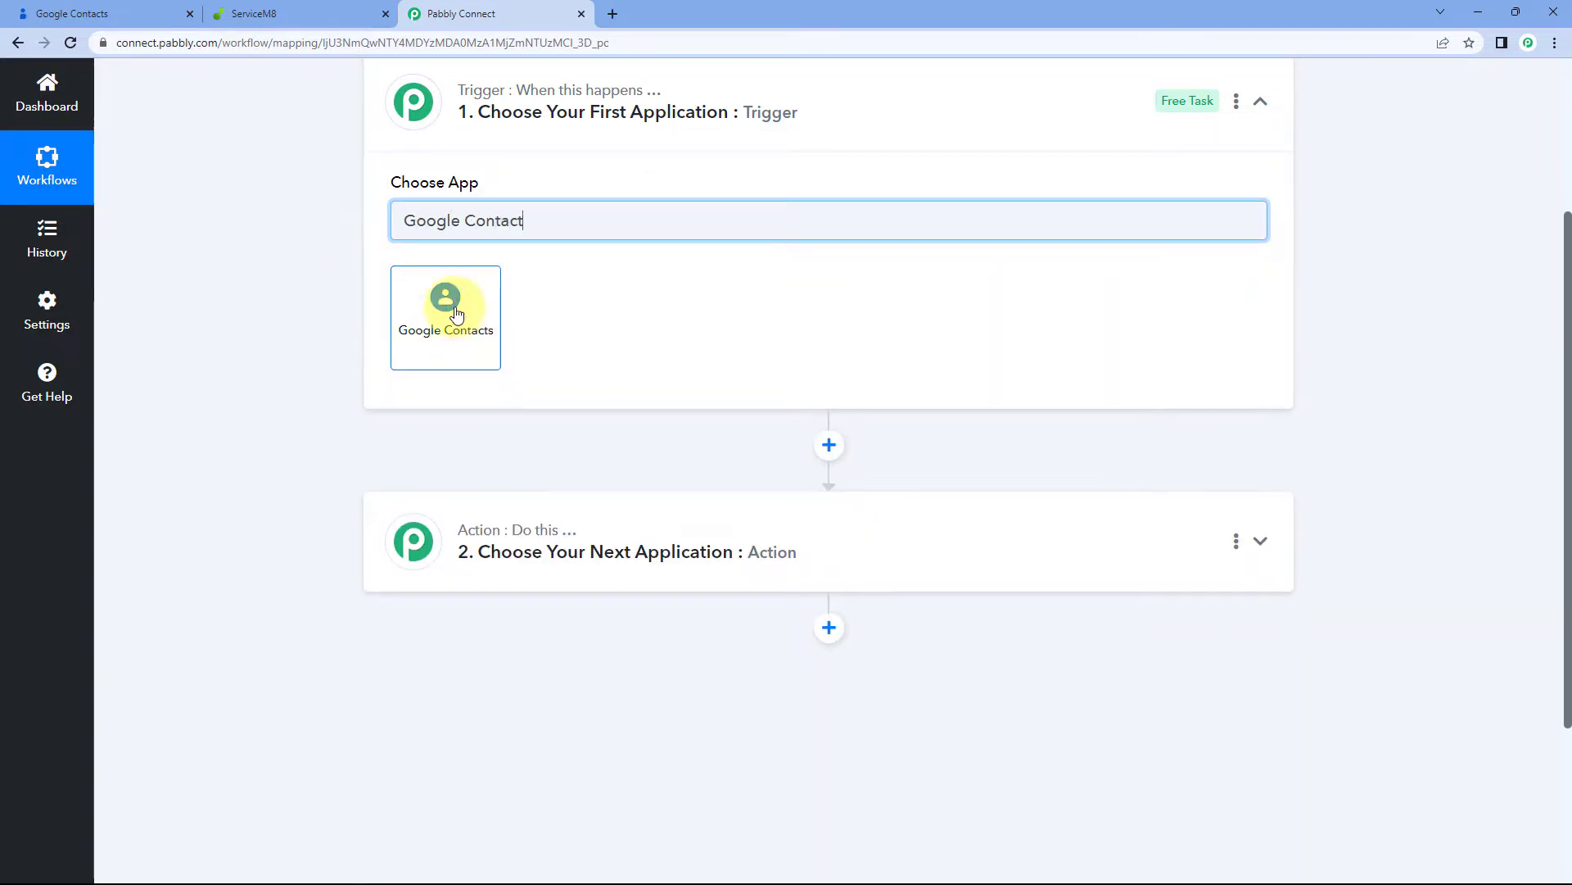
pyautogui.click(434, 295)
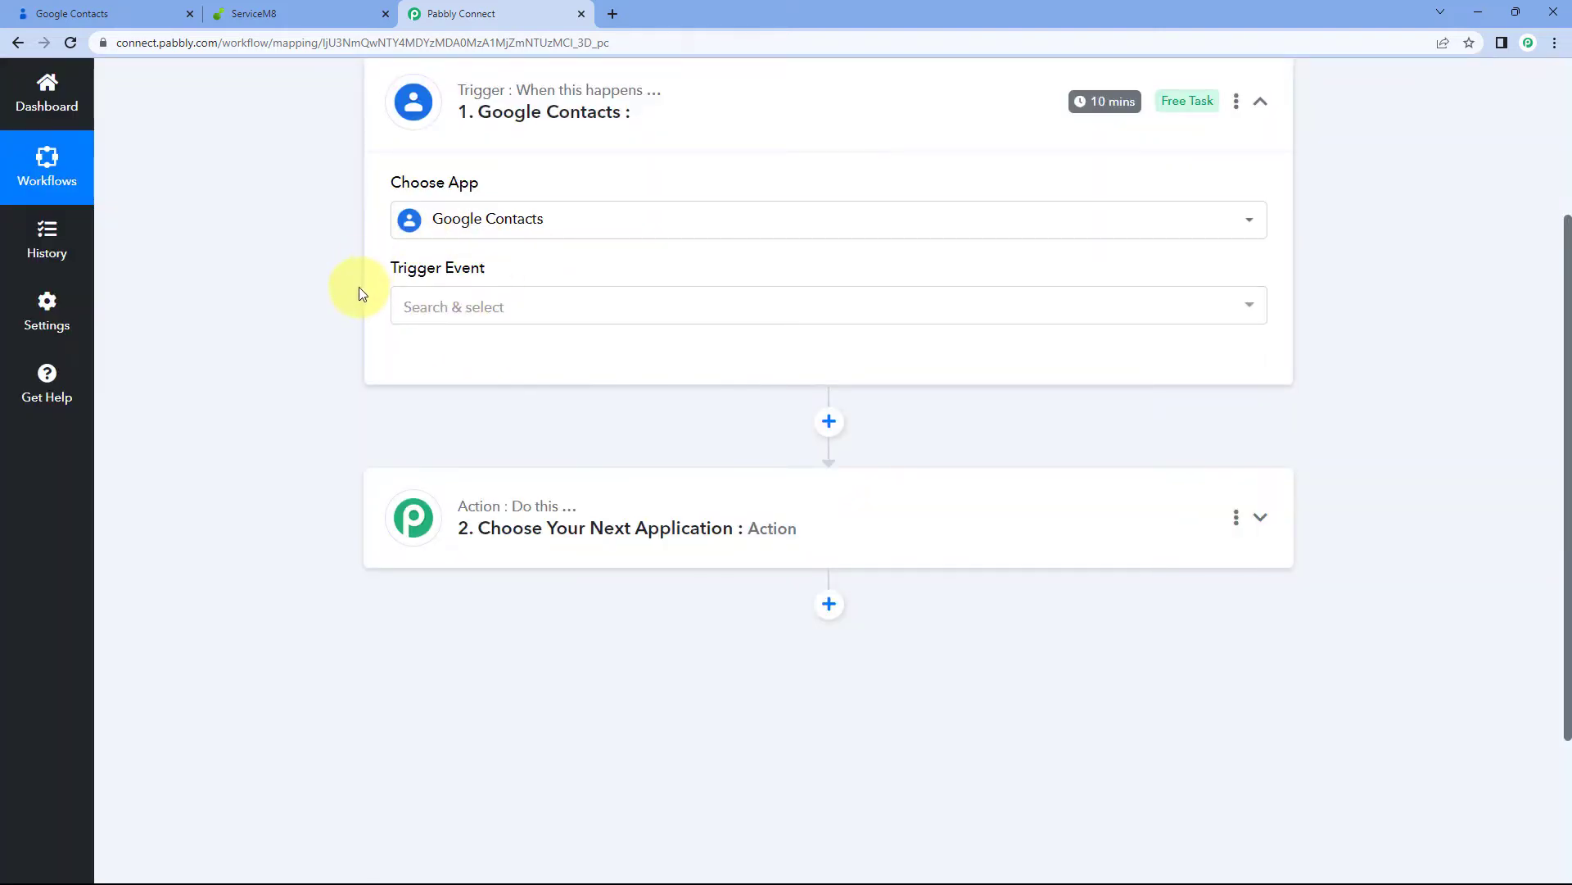
pyautogui.click(534, 301)
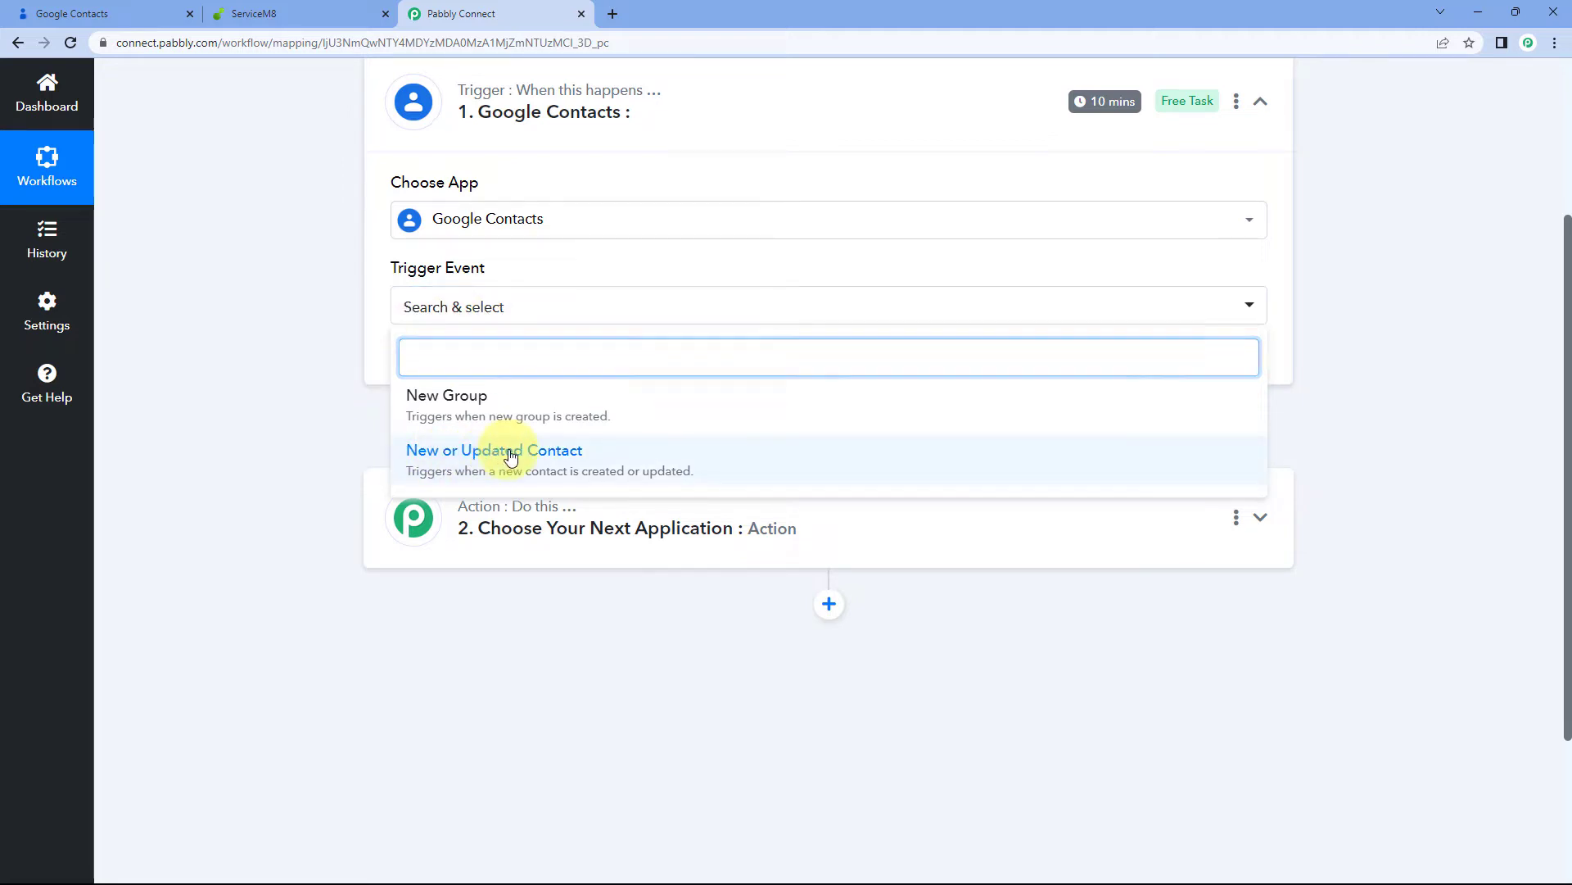
pyautogui.click(432, 450)
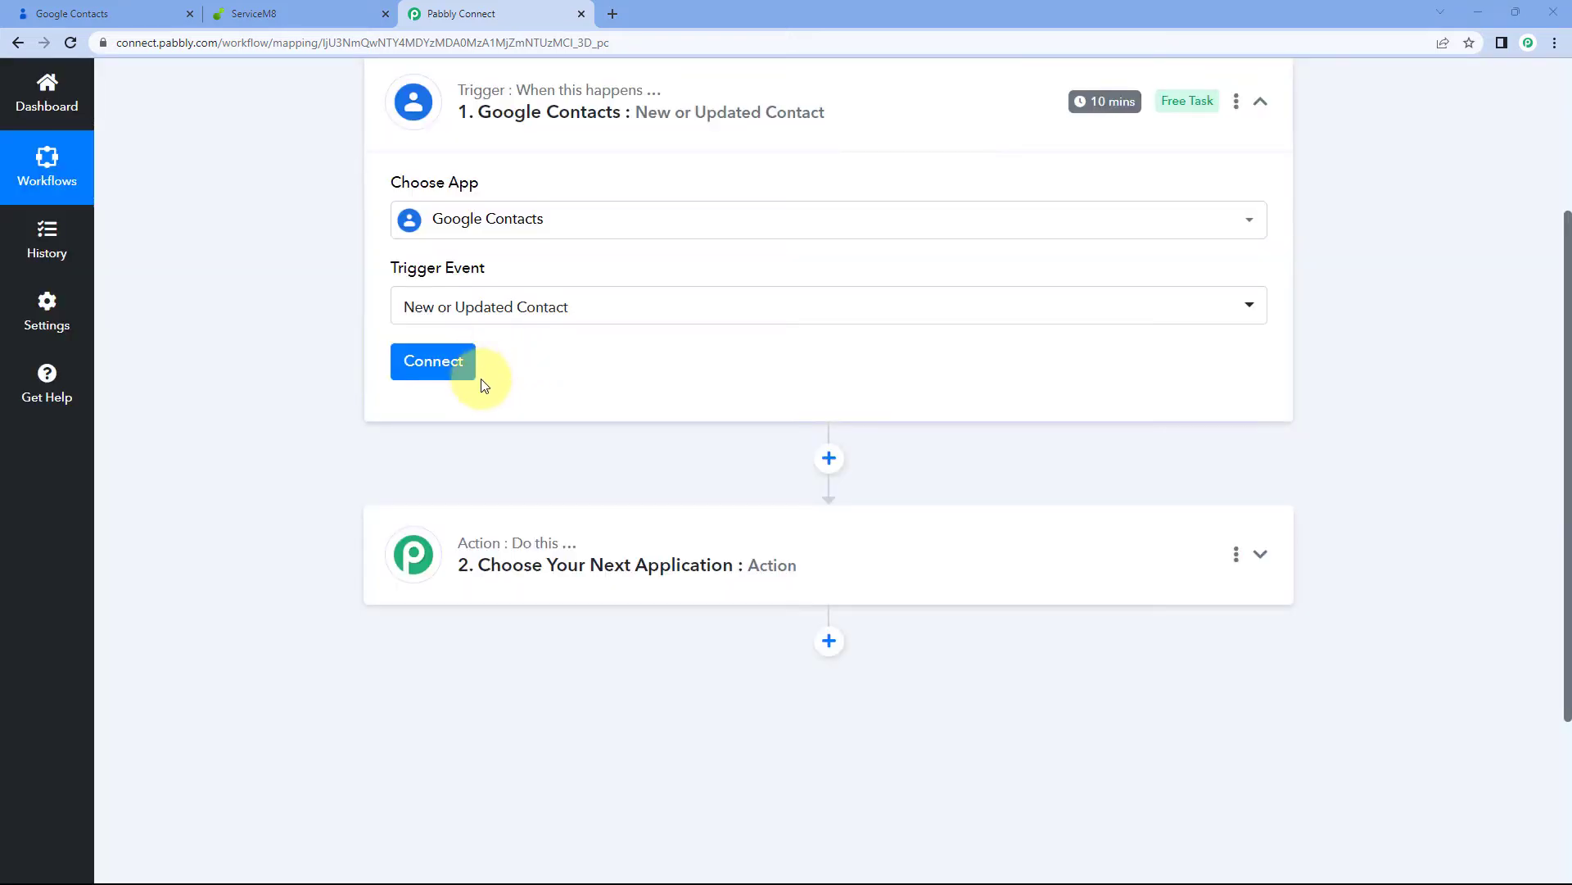
pyautogui.click(434, 364)
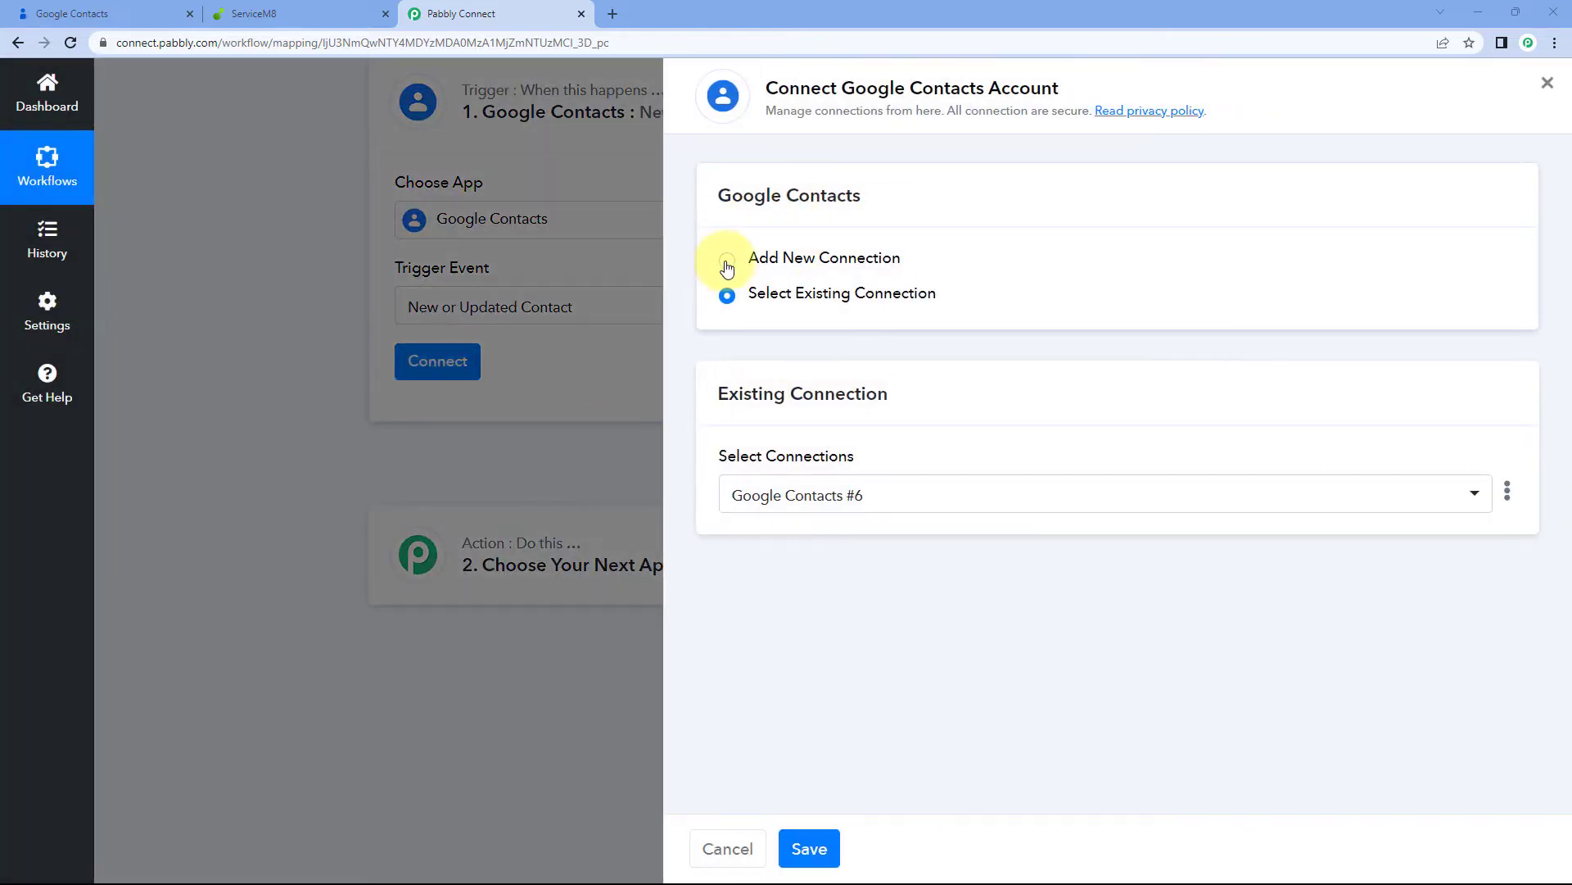
# Add a new Google Contacts connection by signing in with Google, choosing the account and granting access
pyautogui.click(726, 260)
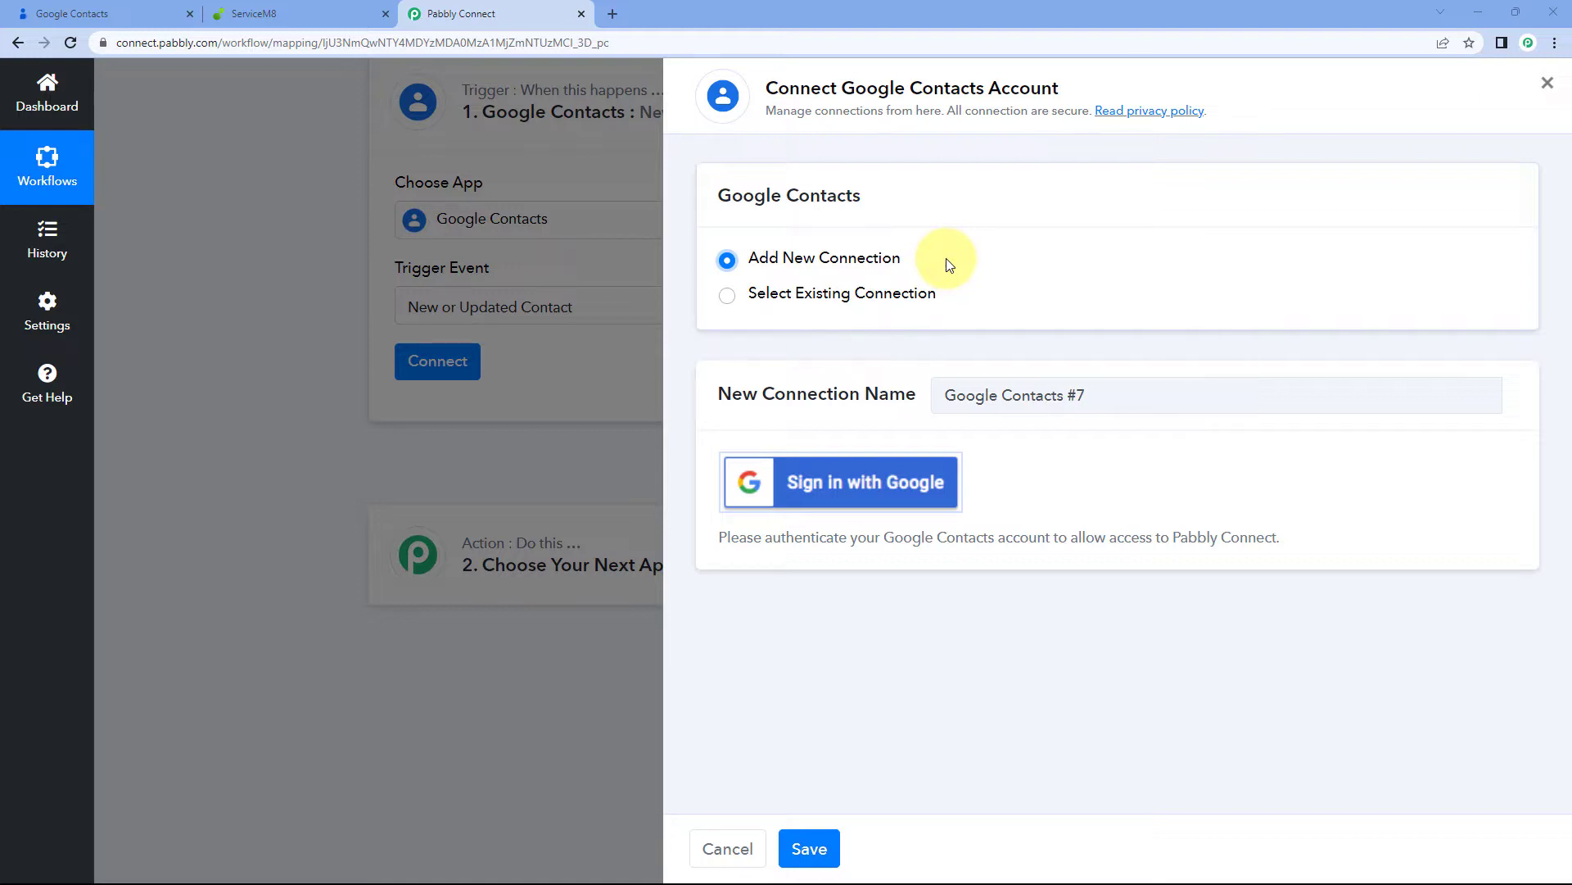
pyautogui.click(844, 490)
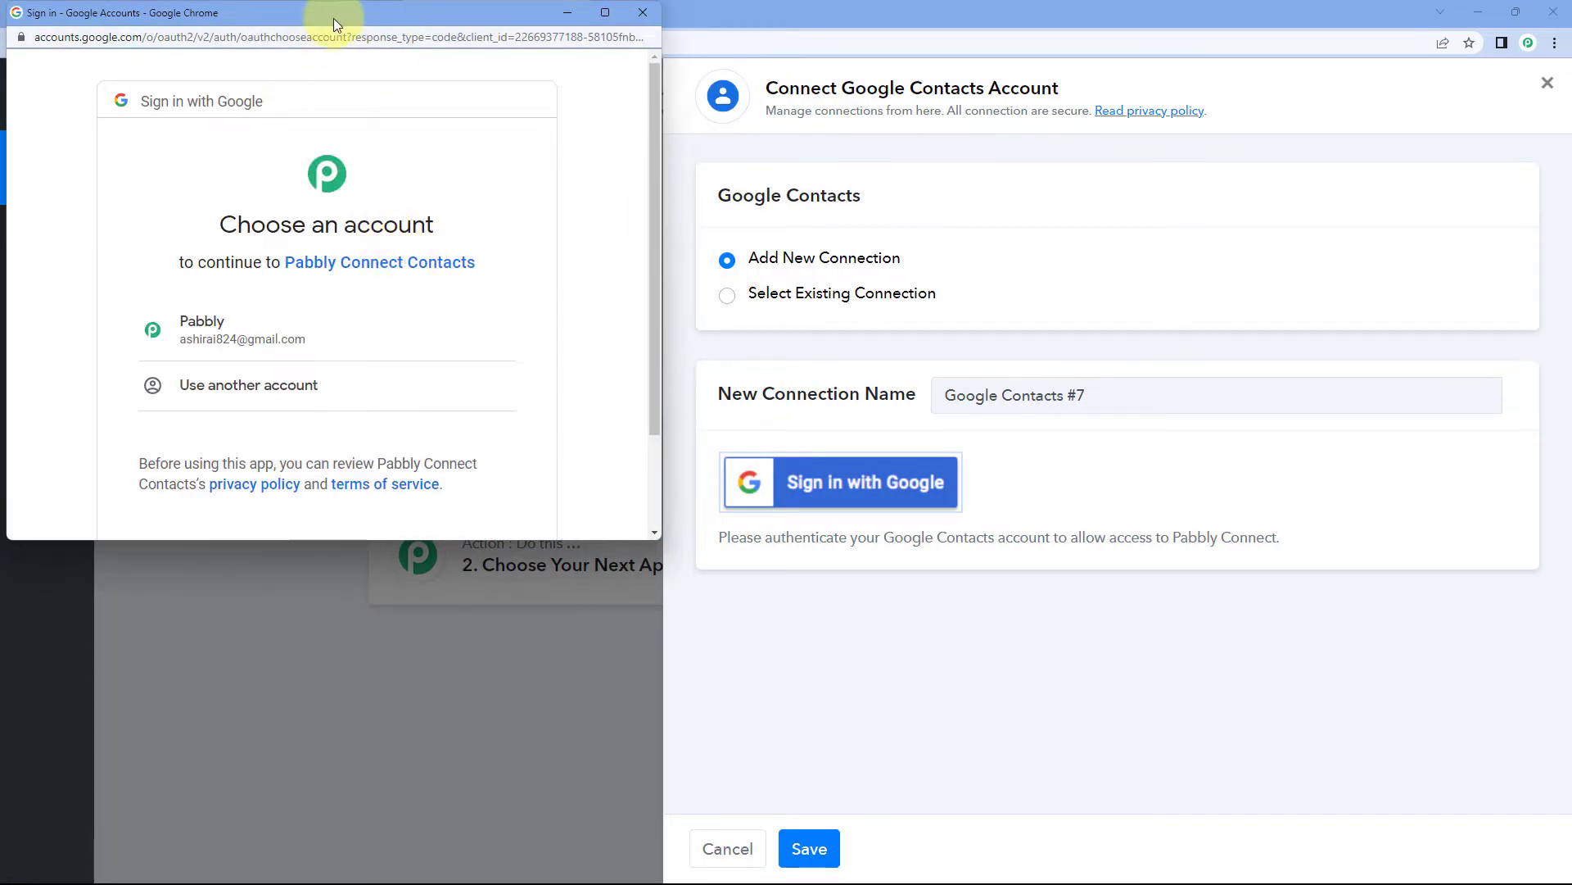
pyautogui.moveTo(332, 18); pyautogui.dragTo(333, 46)
pyautogui.click(115, 13)
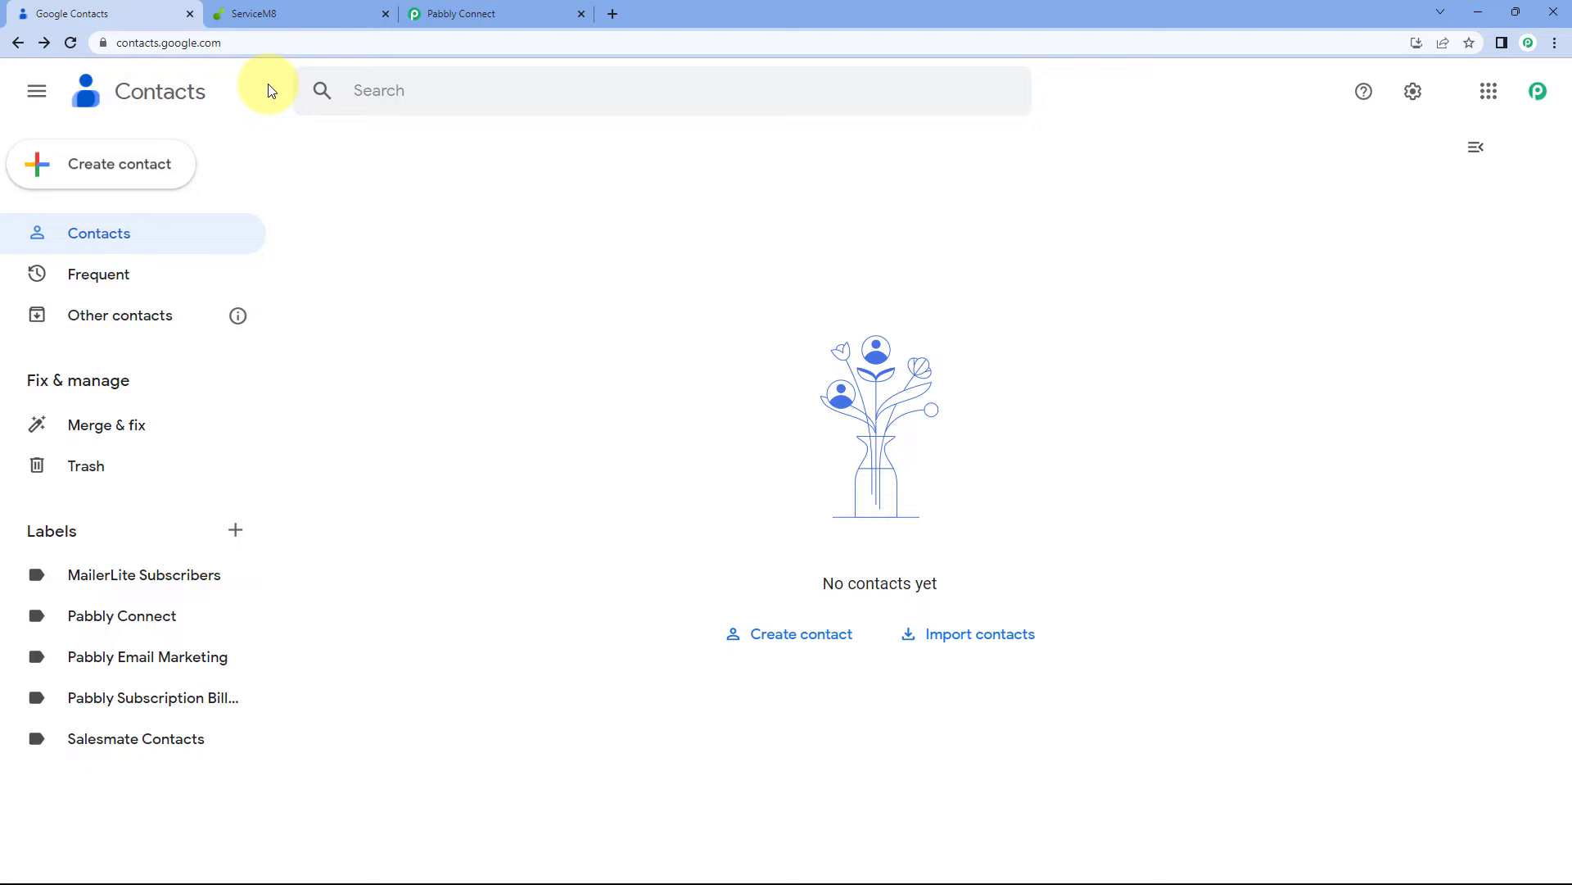
pyautogui.click(481, 13)
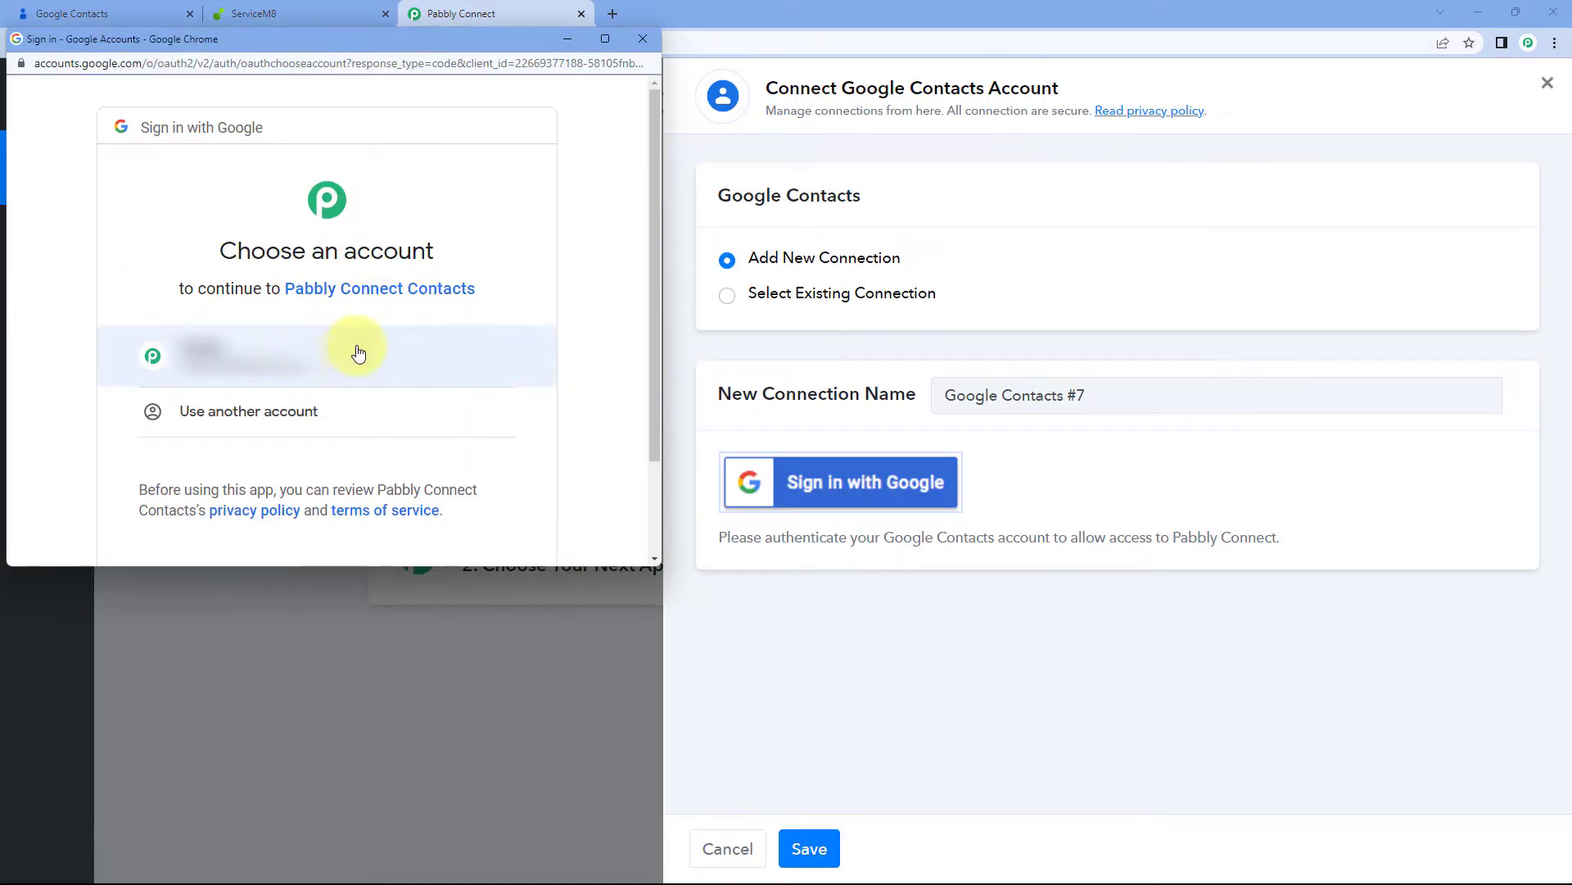
pyautogui.click(358, 353)
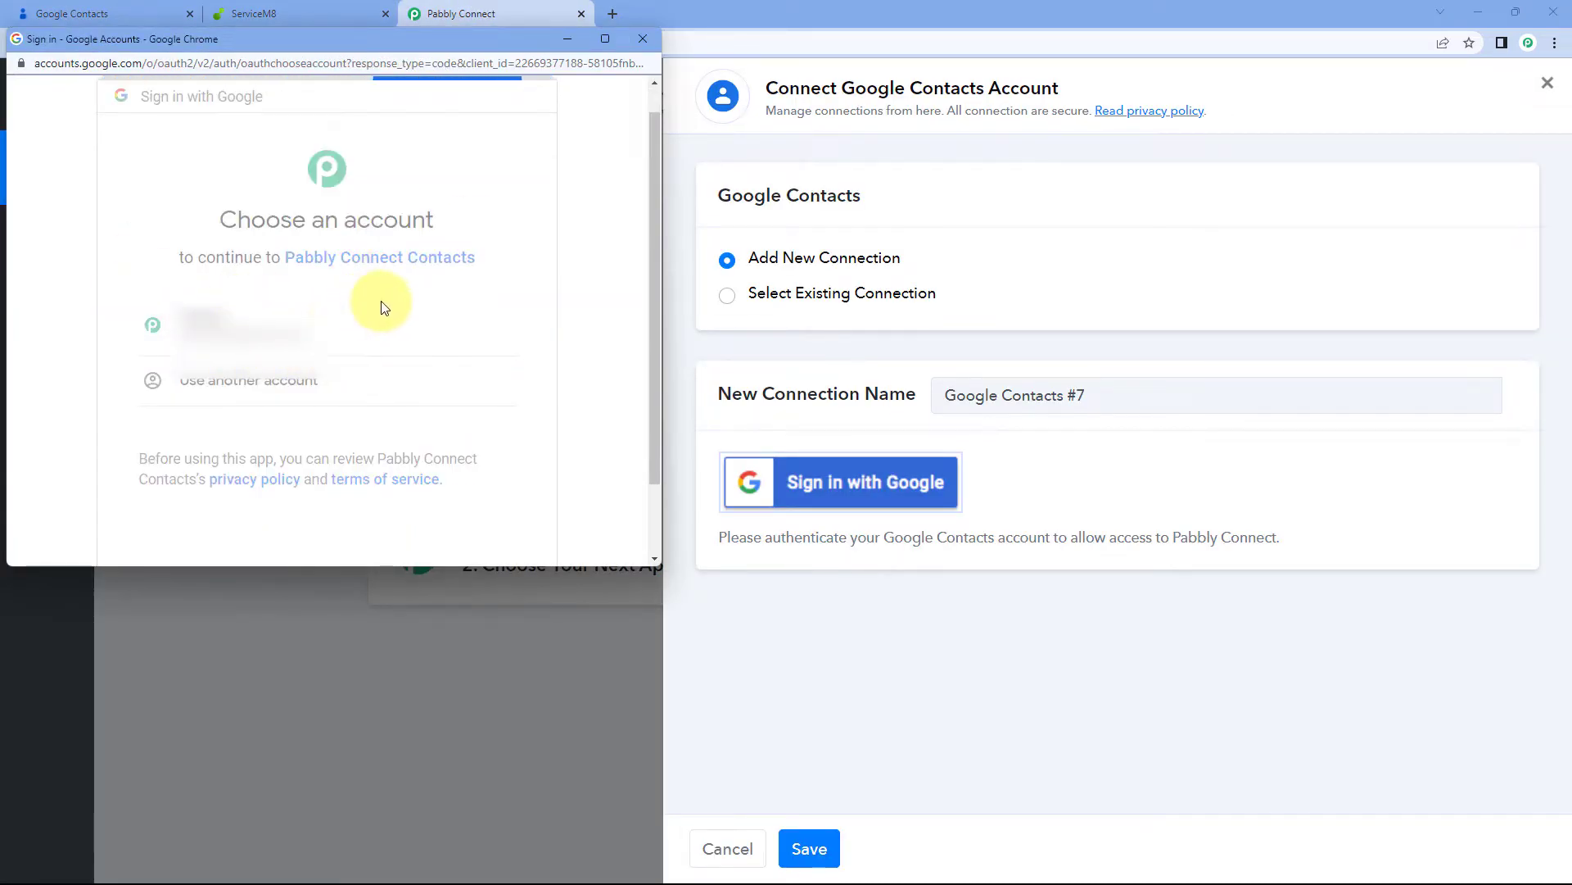
pyautogui.scroll(-2, 414, 377)
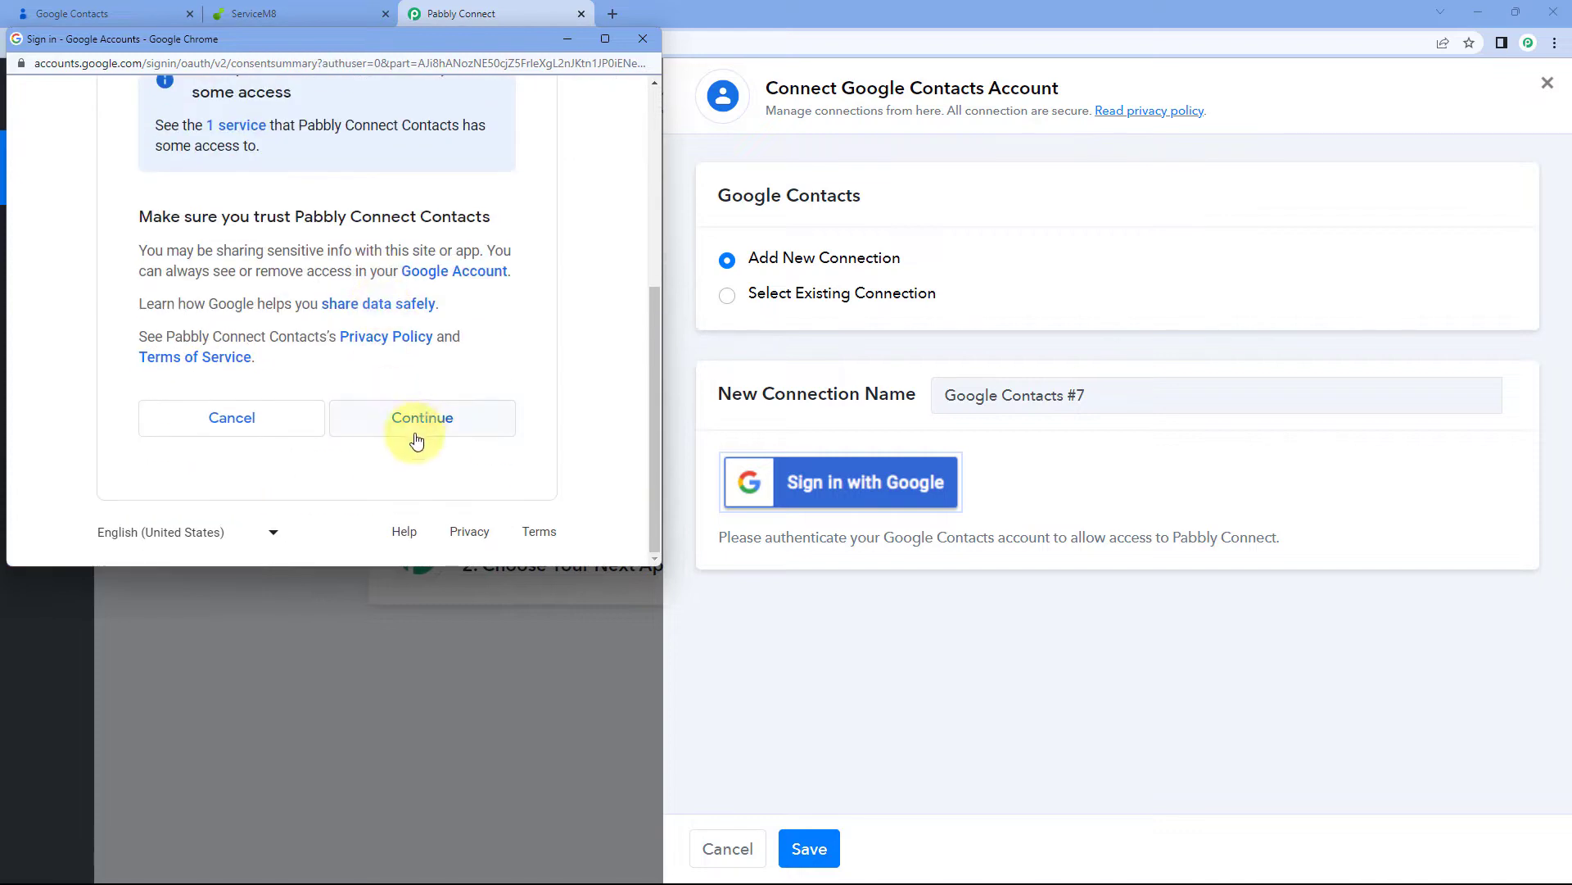
pyautogui.click(417, 439)
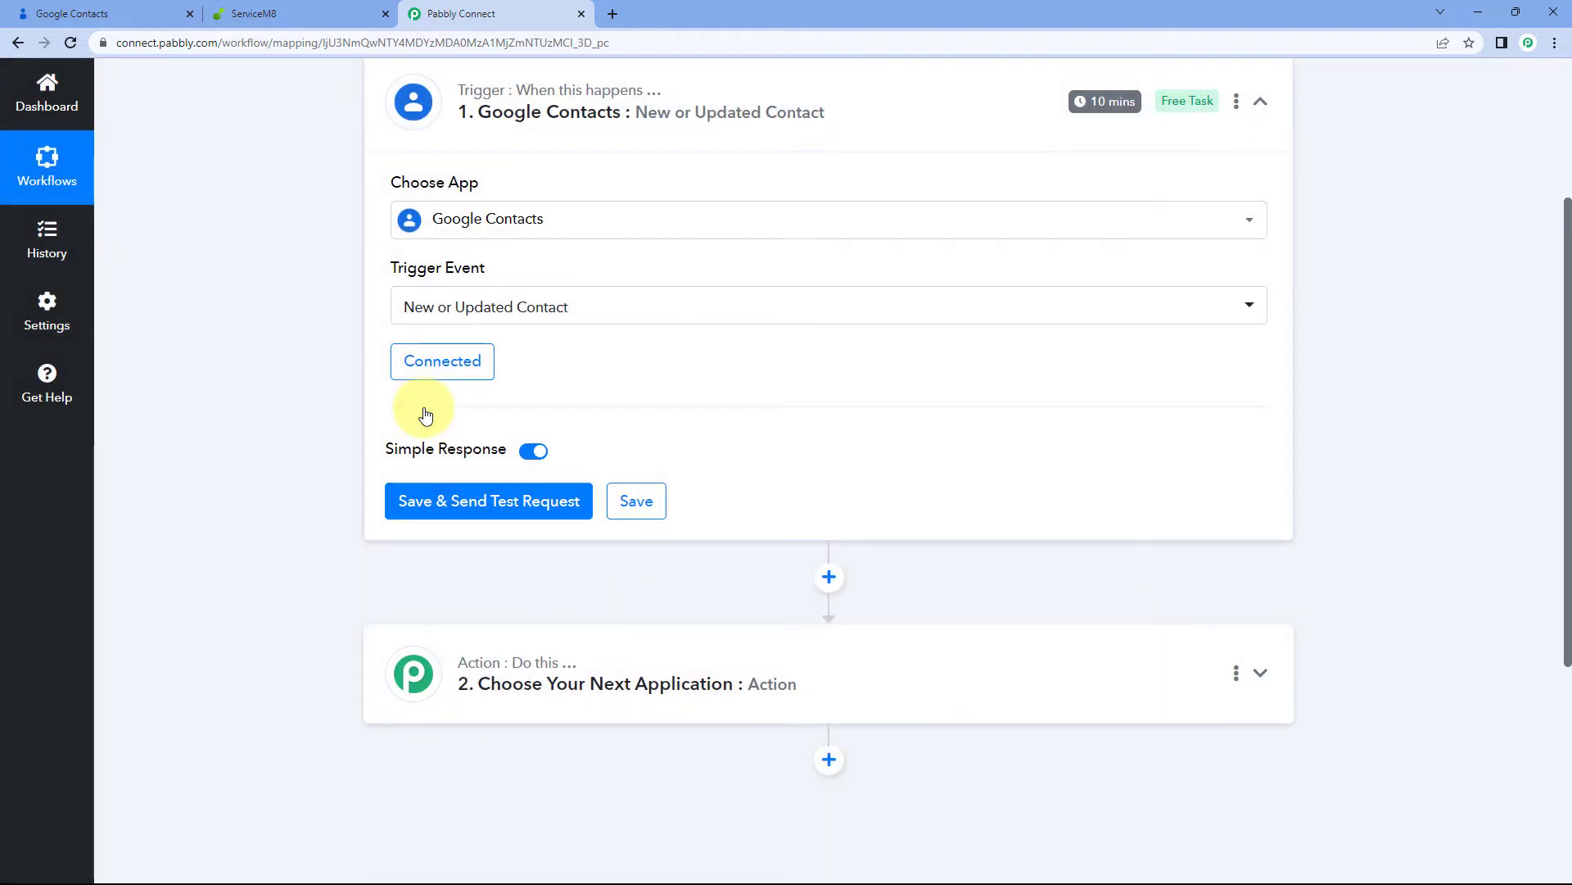
# Switch to the Google Contacts browser tab showing the empty contact list
pyautogui.scroll(1, 518, 416)
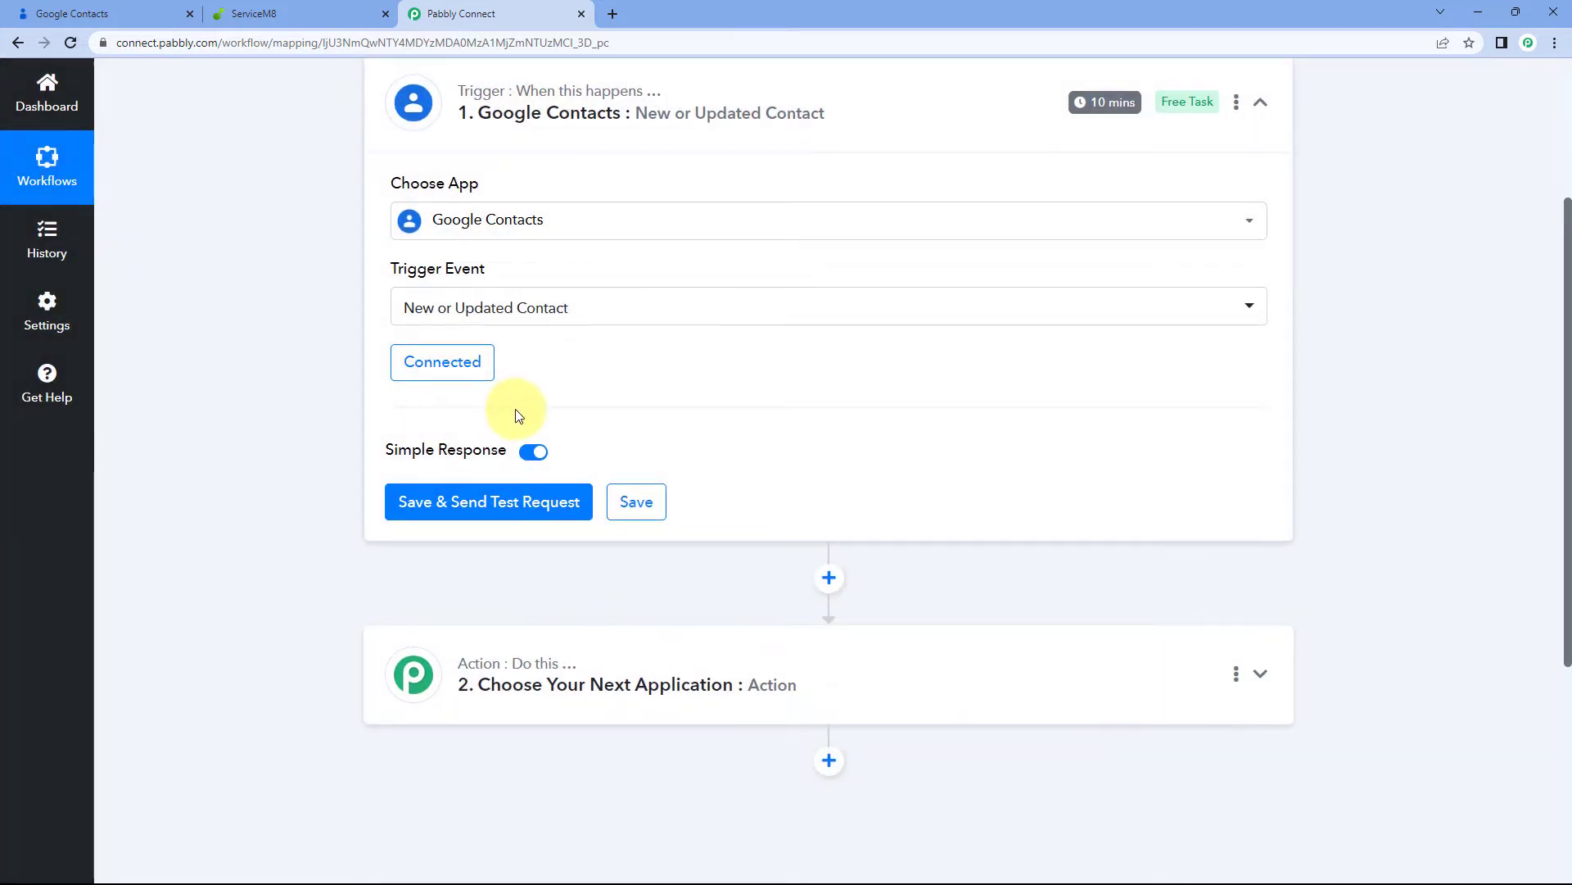
pyautogui.scroll(-2, 352, 492)
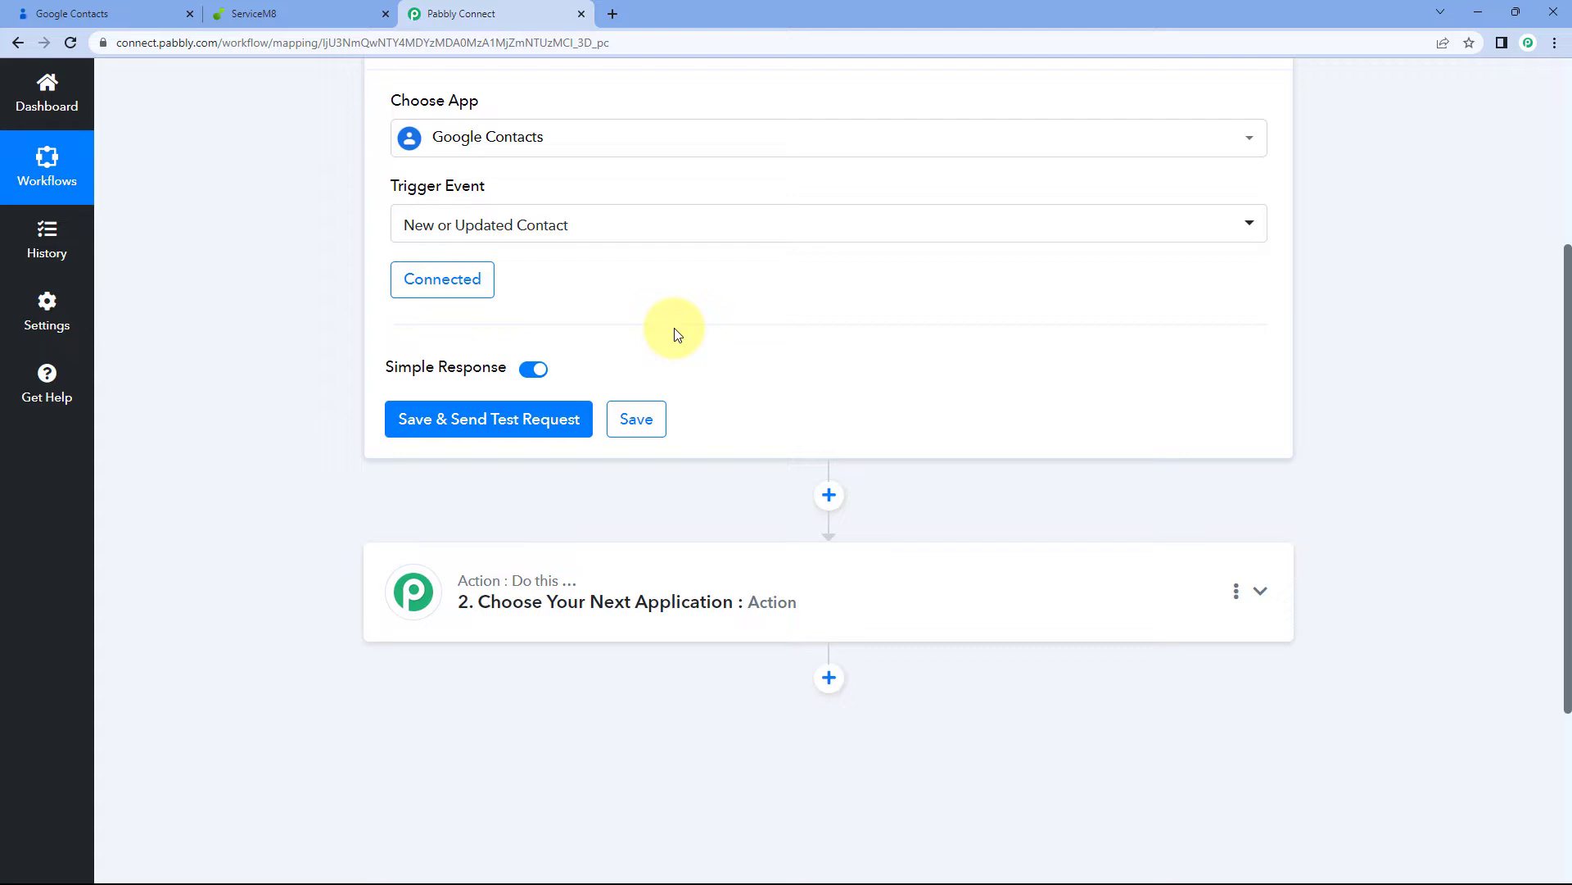
pyautogui.click(122, 13)
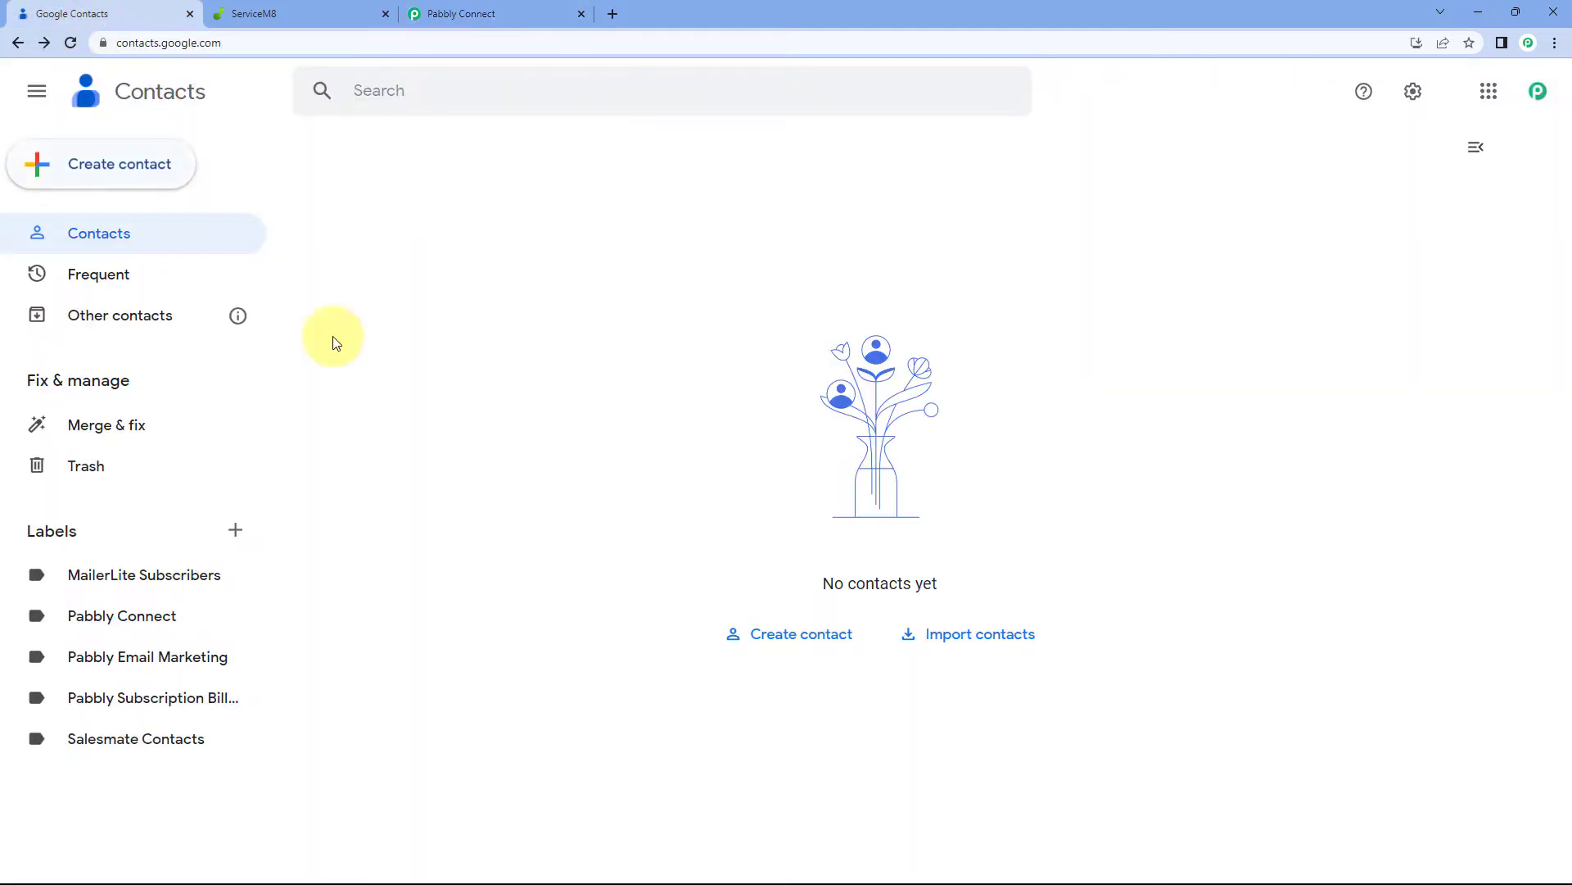
# Start a new contact with a first name, company Pabblytuts and job title Developer
pyautogui.click(110, 164)
pyautogui.click(168, 174)
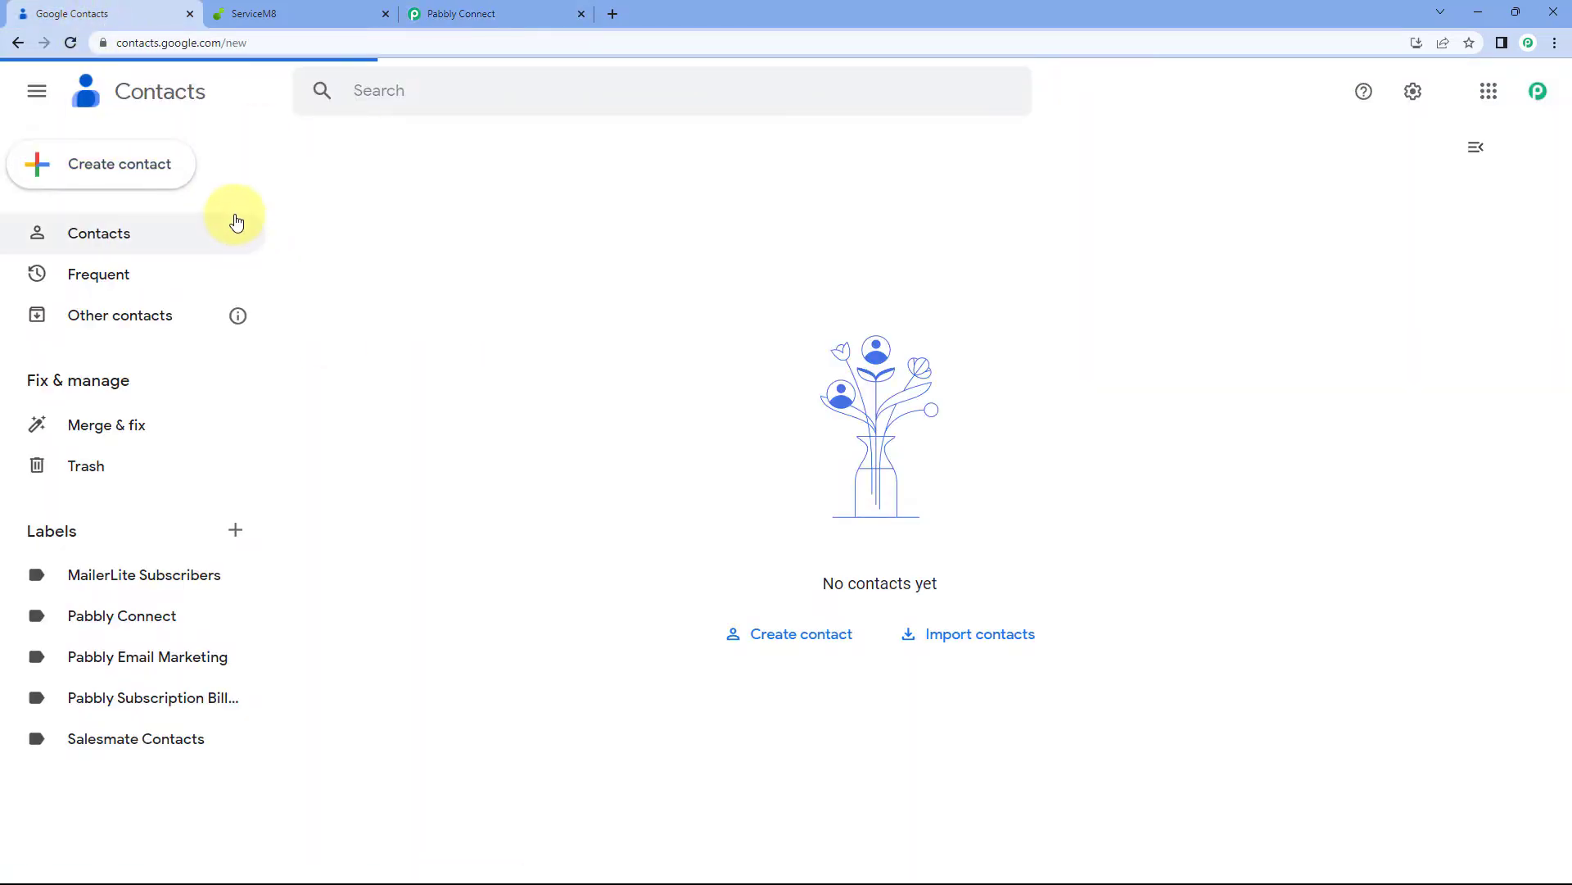
pyautogui.click(492, 365)
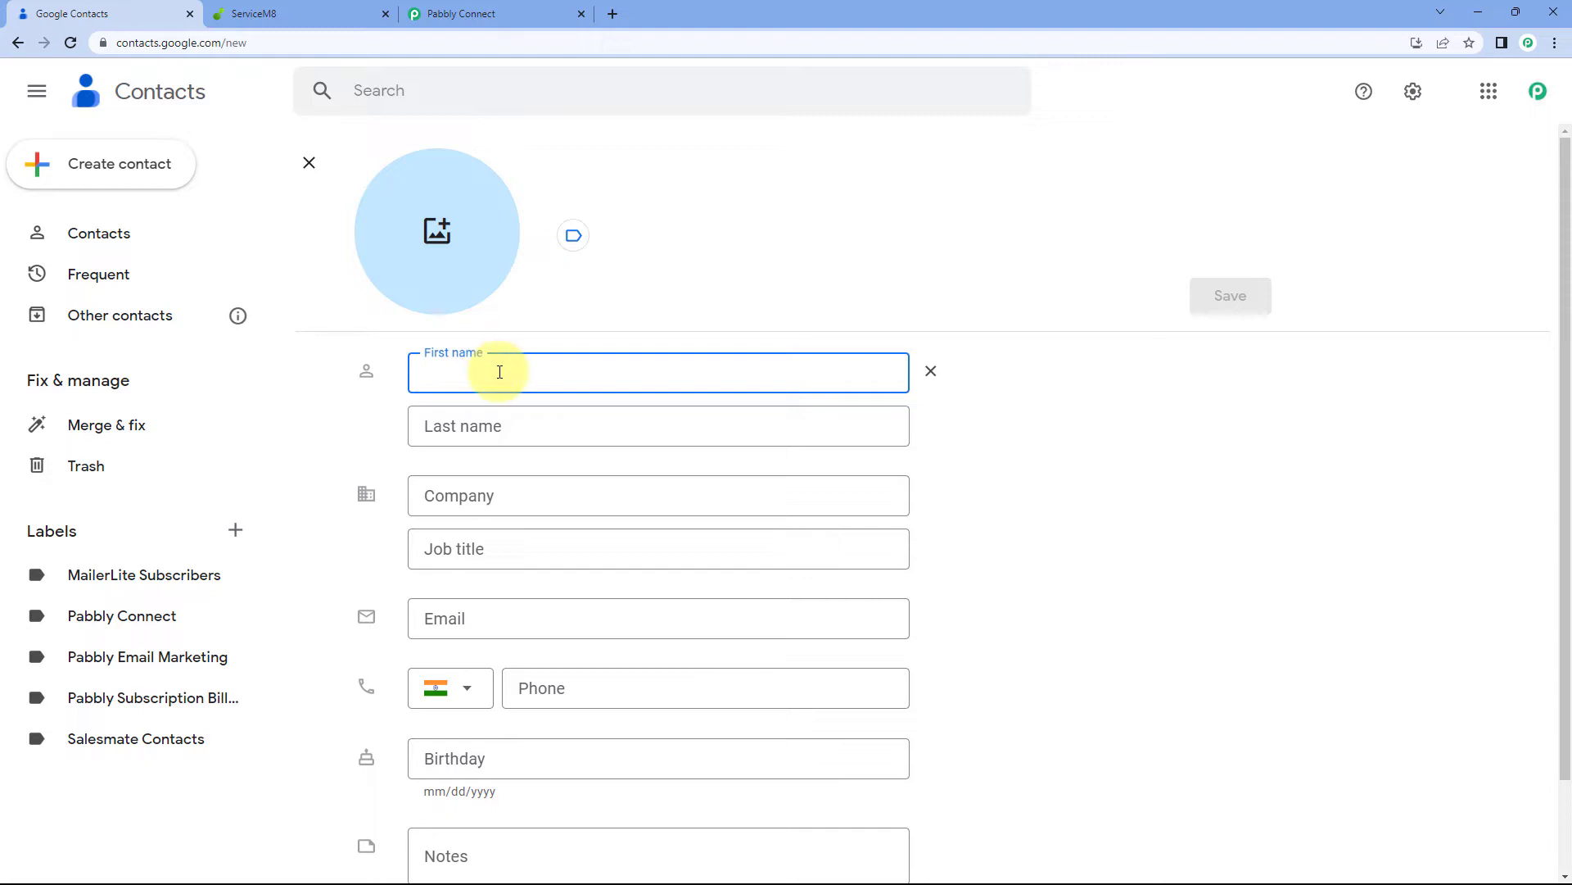
pyautogui.write('Demo')
pyautogui.press('Tab')
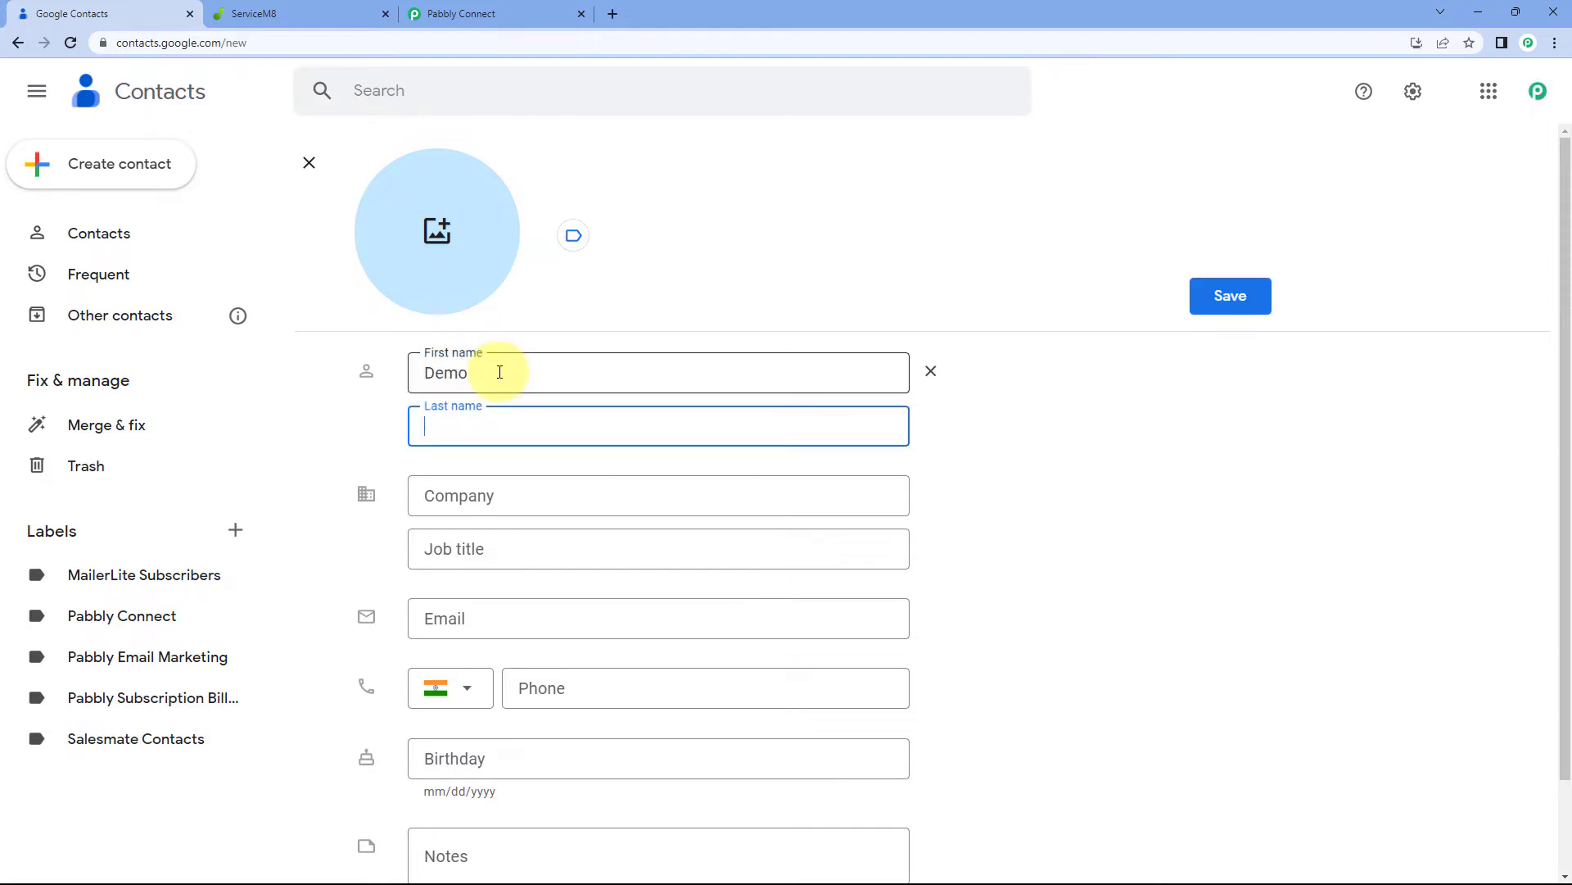
pyautogui.press('Tab')
pyautogui.press('Tab')
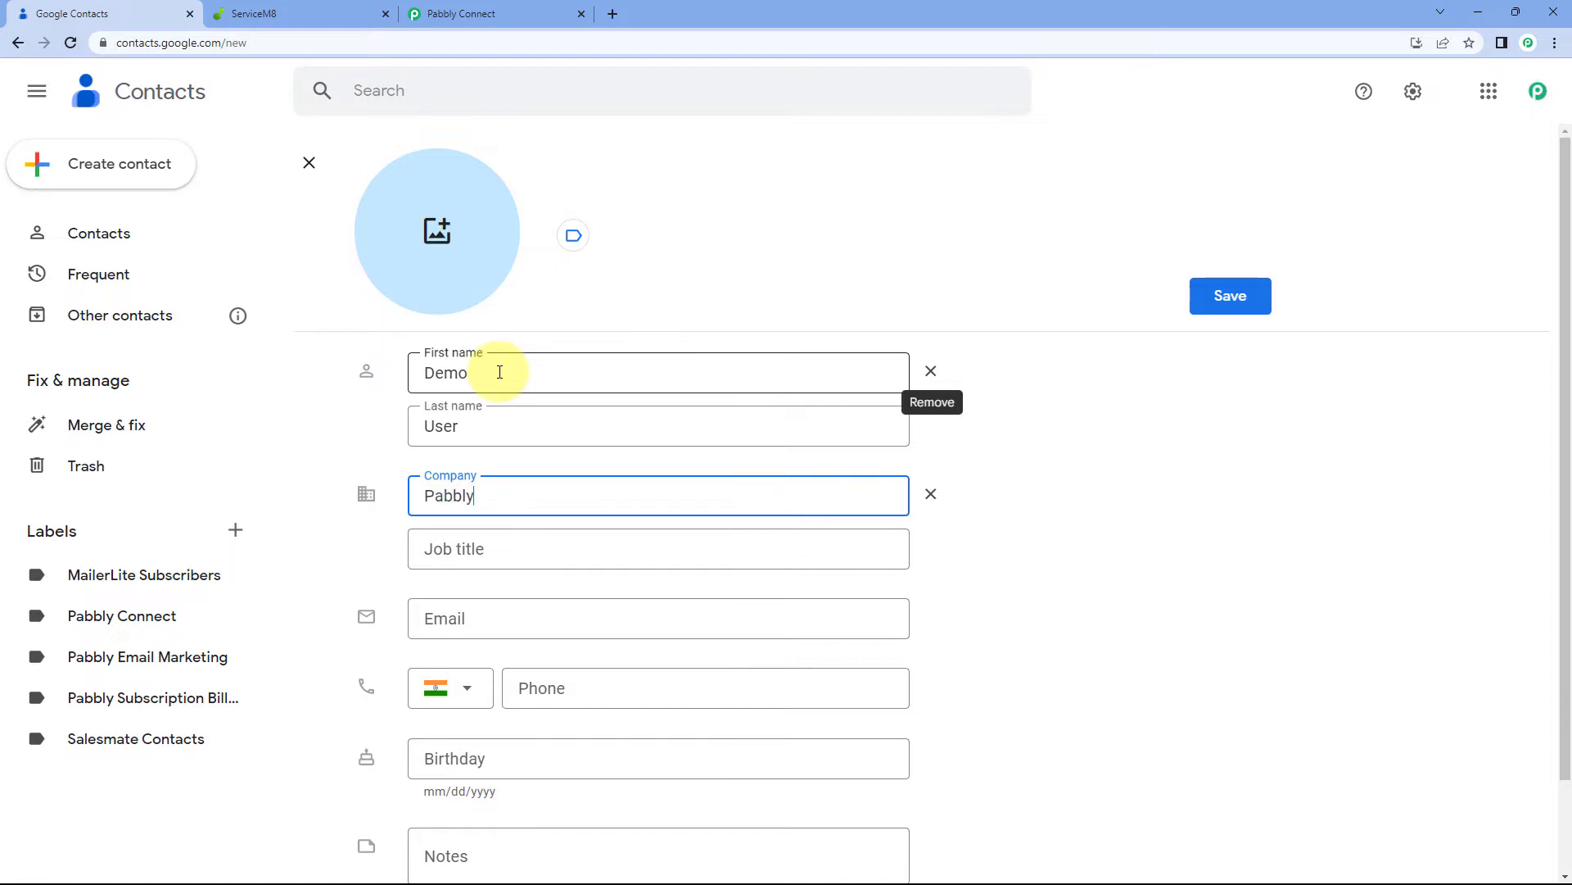
pyautogui.write('Pabblytuts')
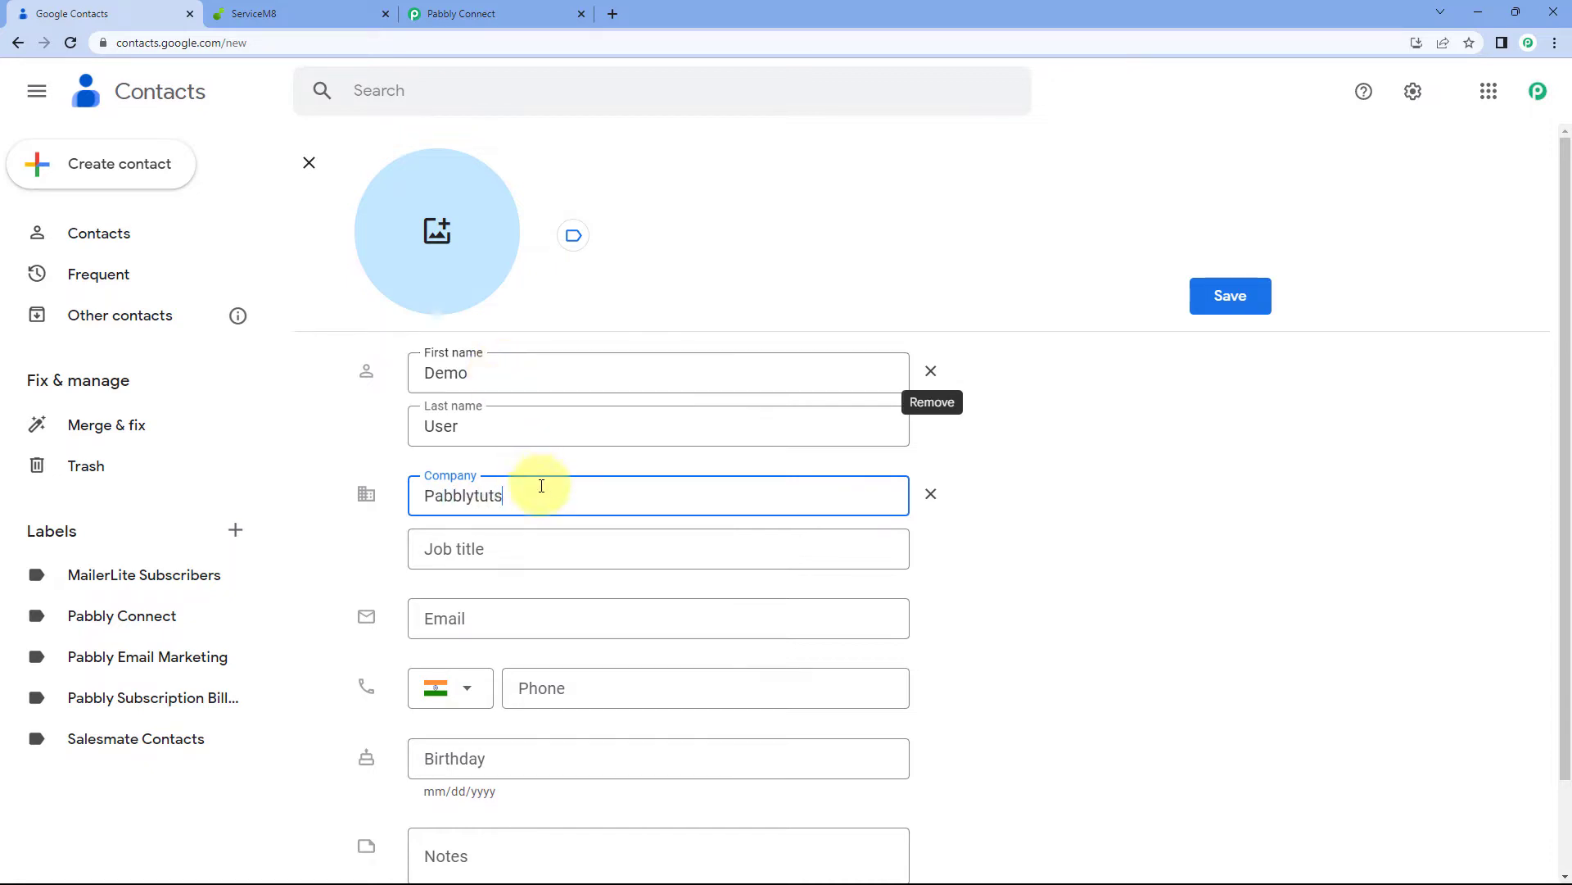
pyautogui.click(527, 544)
pyautogui.write('Developer')
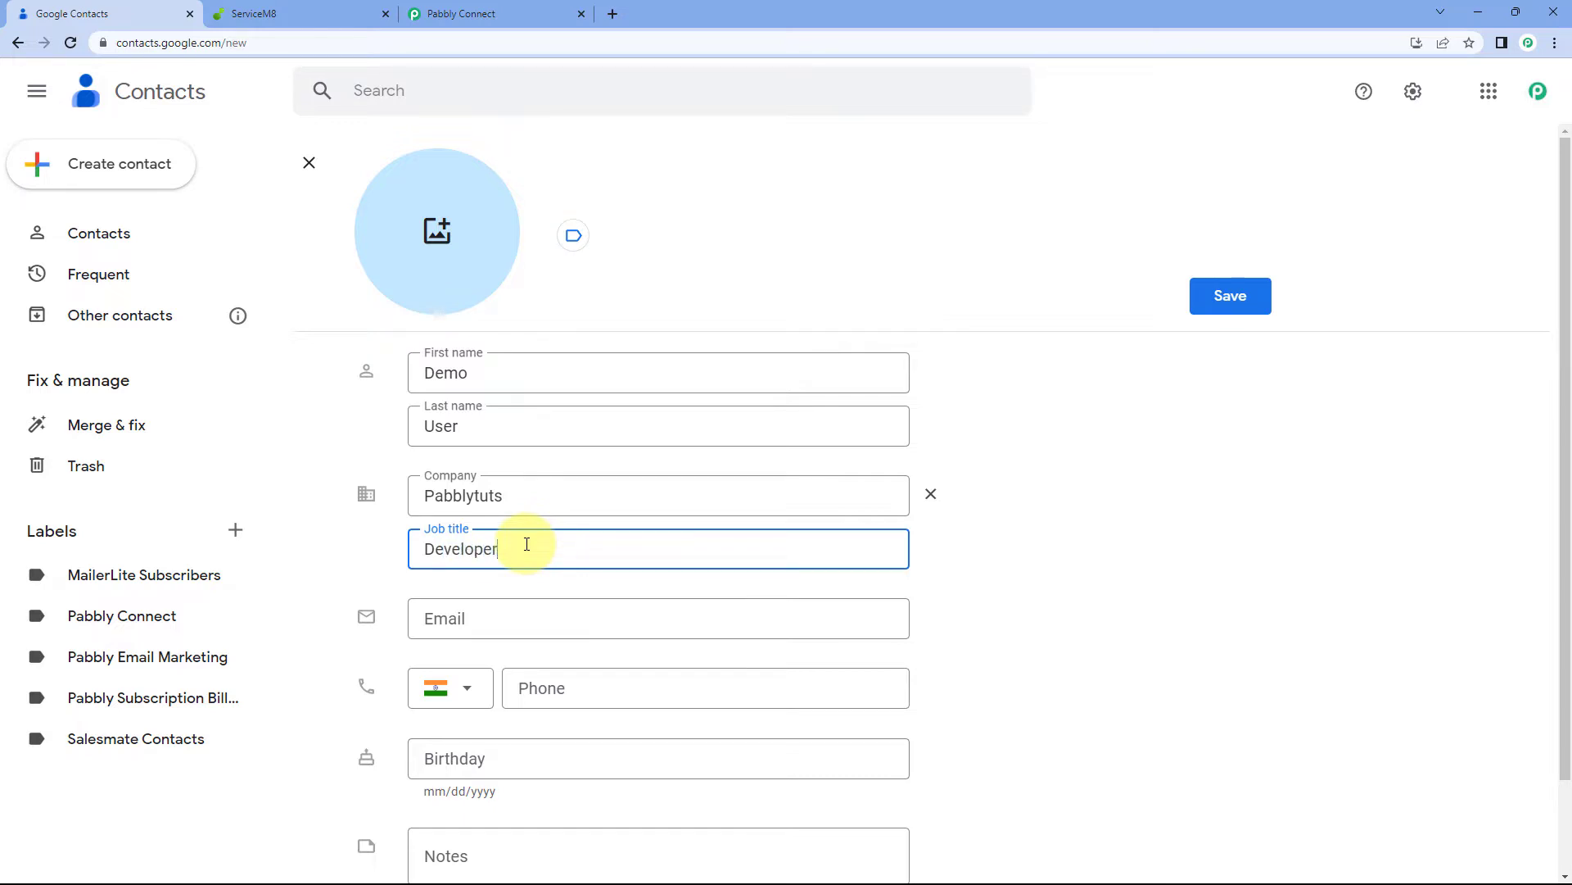
# Add the contact's e-mail address and phone number
pyautogui.click(487, 618)
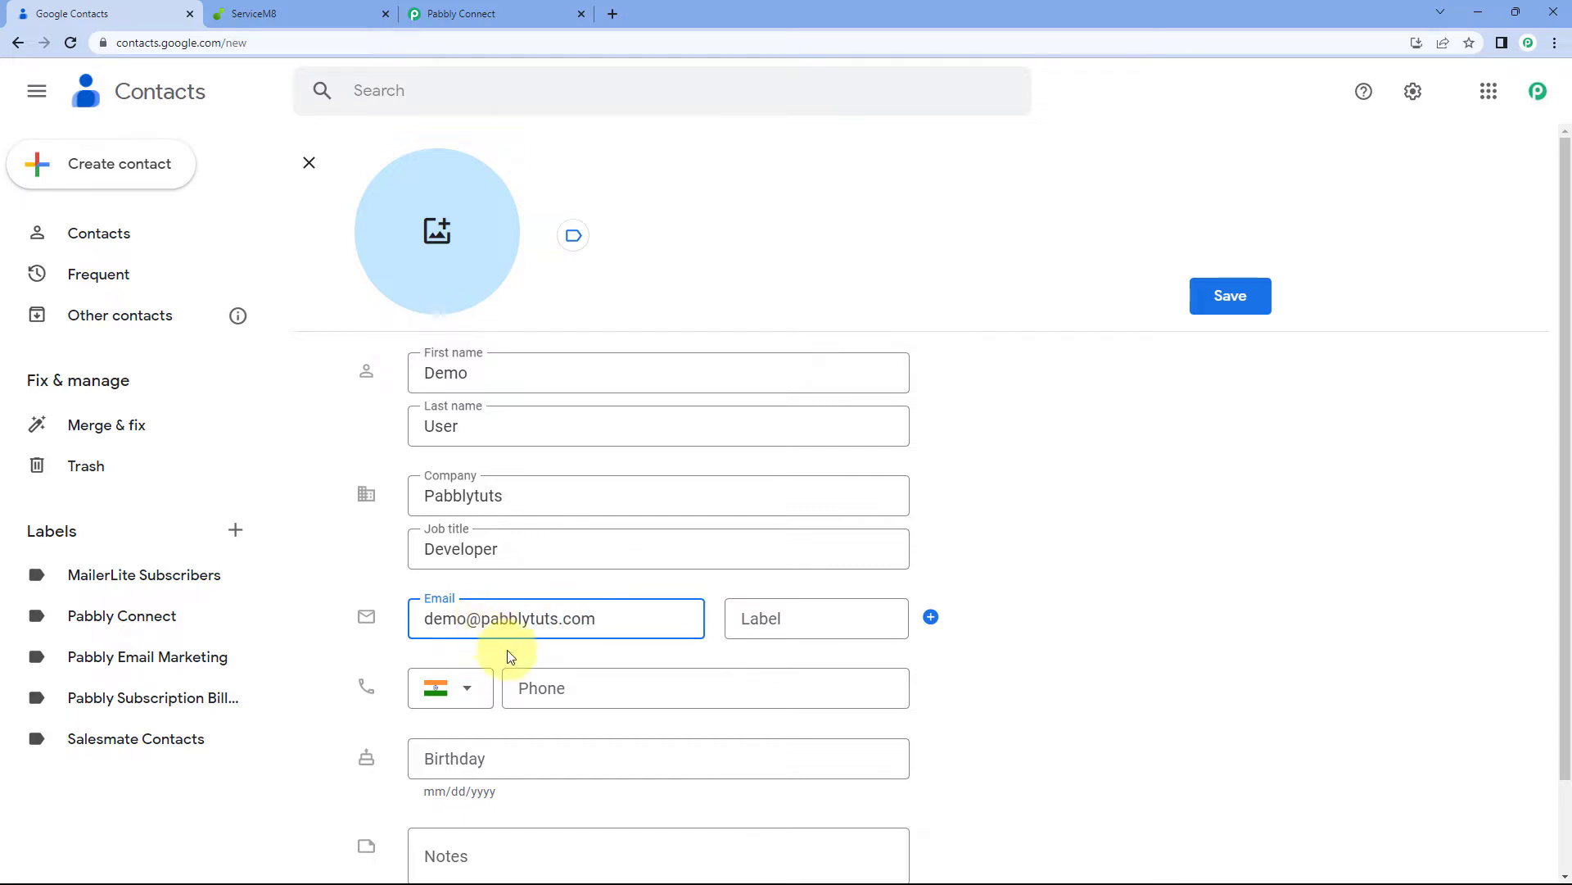
pyautogui.scroll(-1, 540, 631)
pyautogui.click(579, 606)
pyautogui.write('1234 567 890')
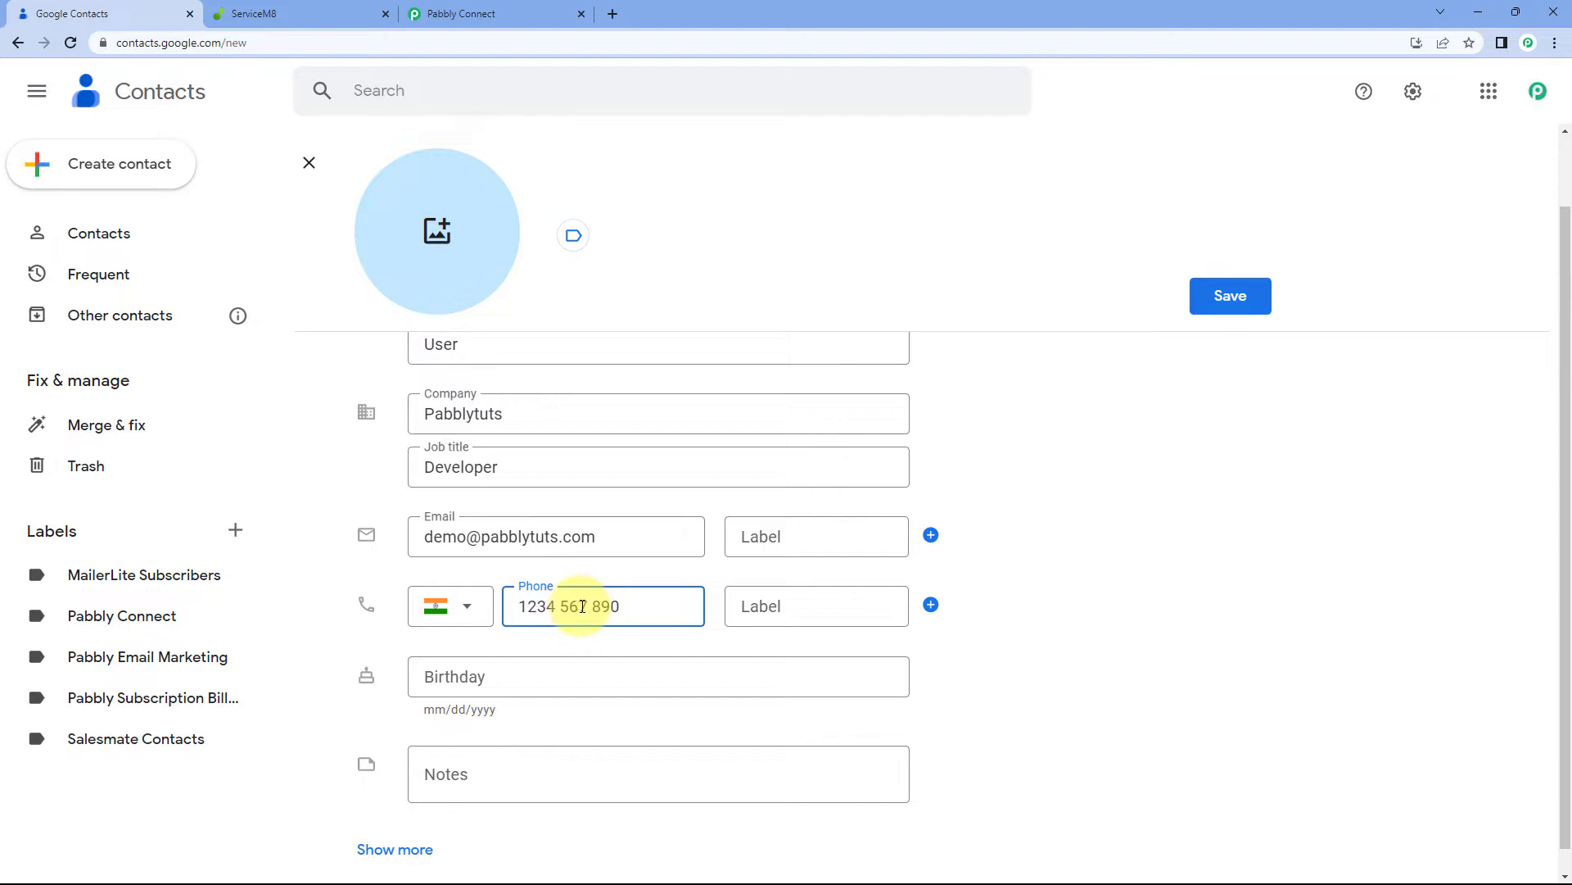
pyautogui.scroll(-1, 583, 606)
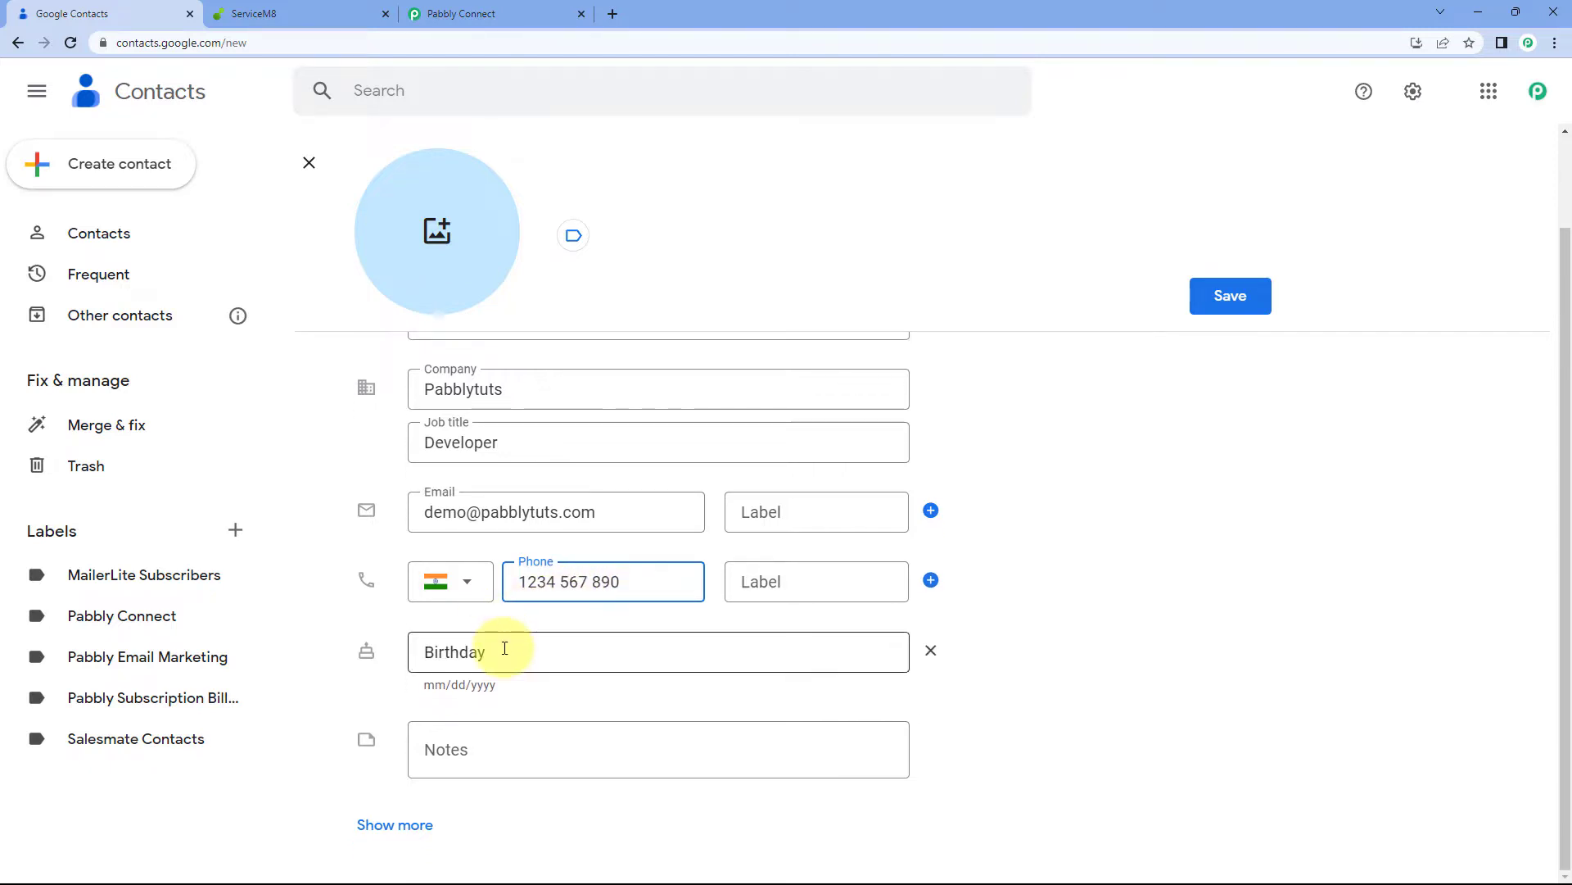
# Reveal the extra fields and enter the contact's street address and city
pyautogui.click(409, 825)
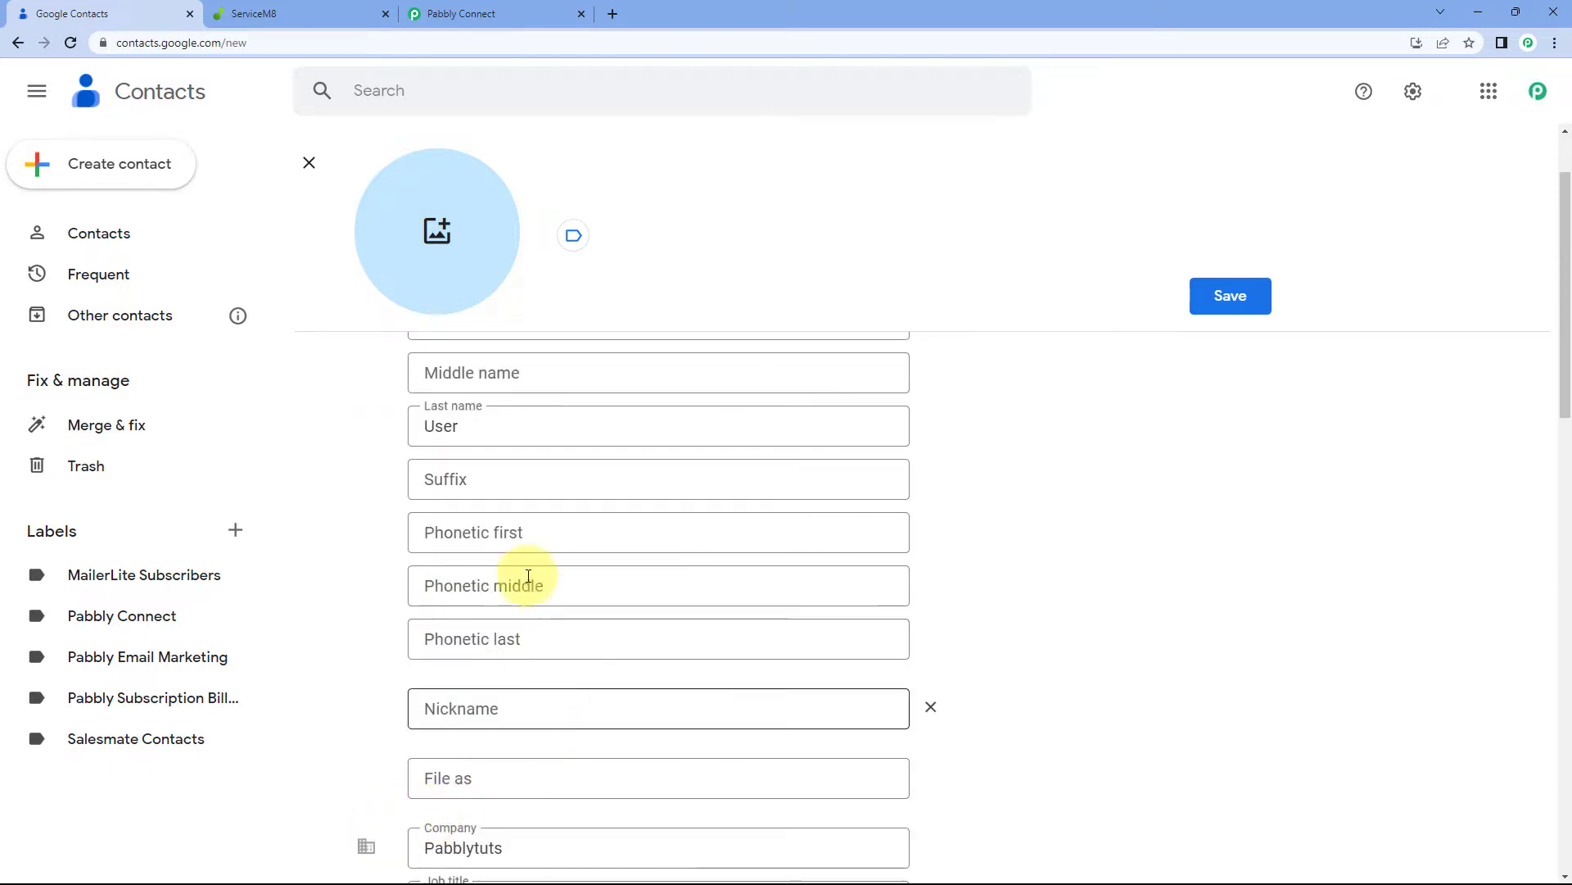
pyautogui.scroll(-1, 404, 586)
pyautogui.scroll(2, 401, 588)
pyautogui.scroll(-9, 400, 588)
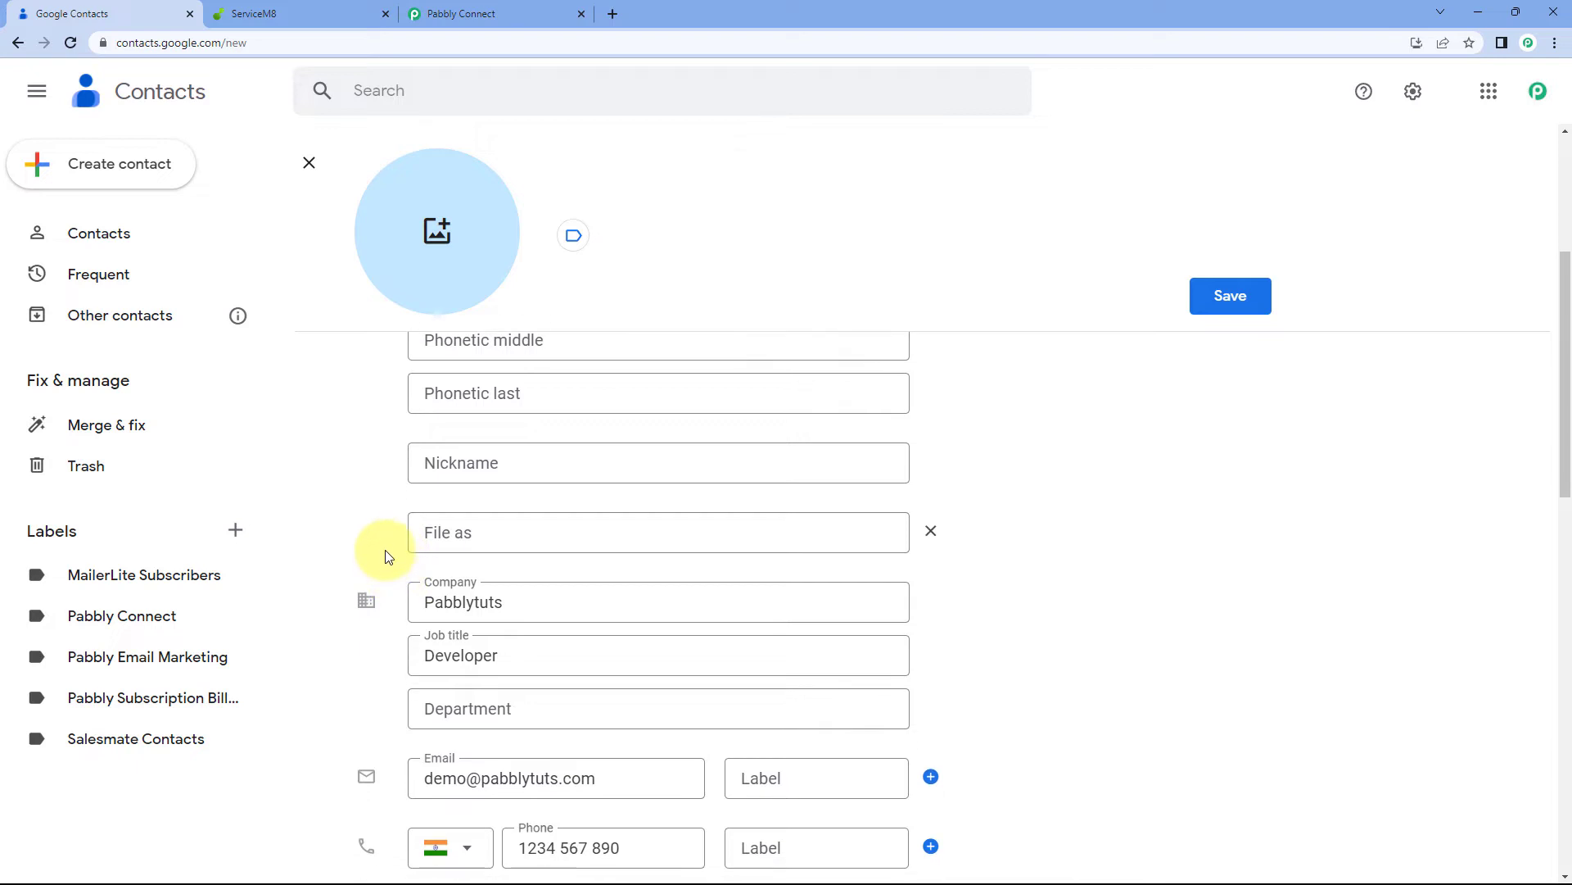
pyautogui.scroll(-1, 538, 439)
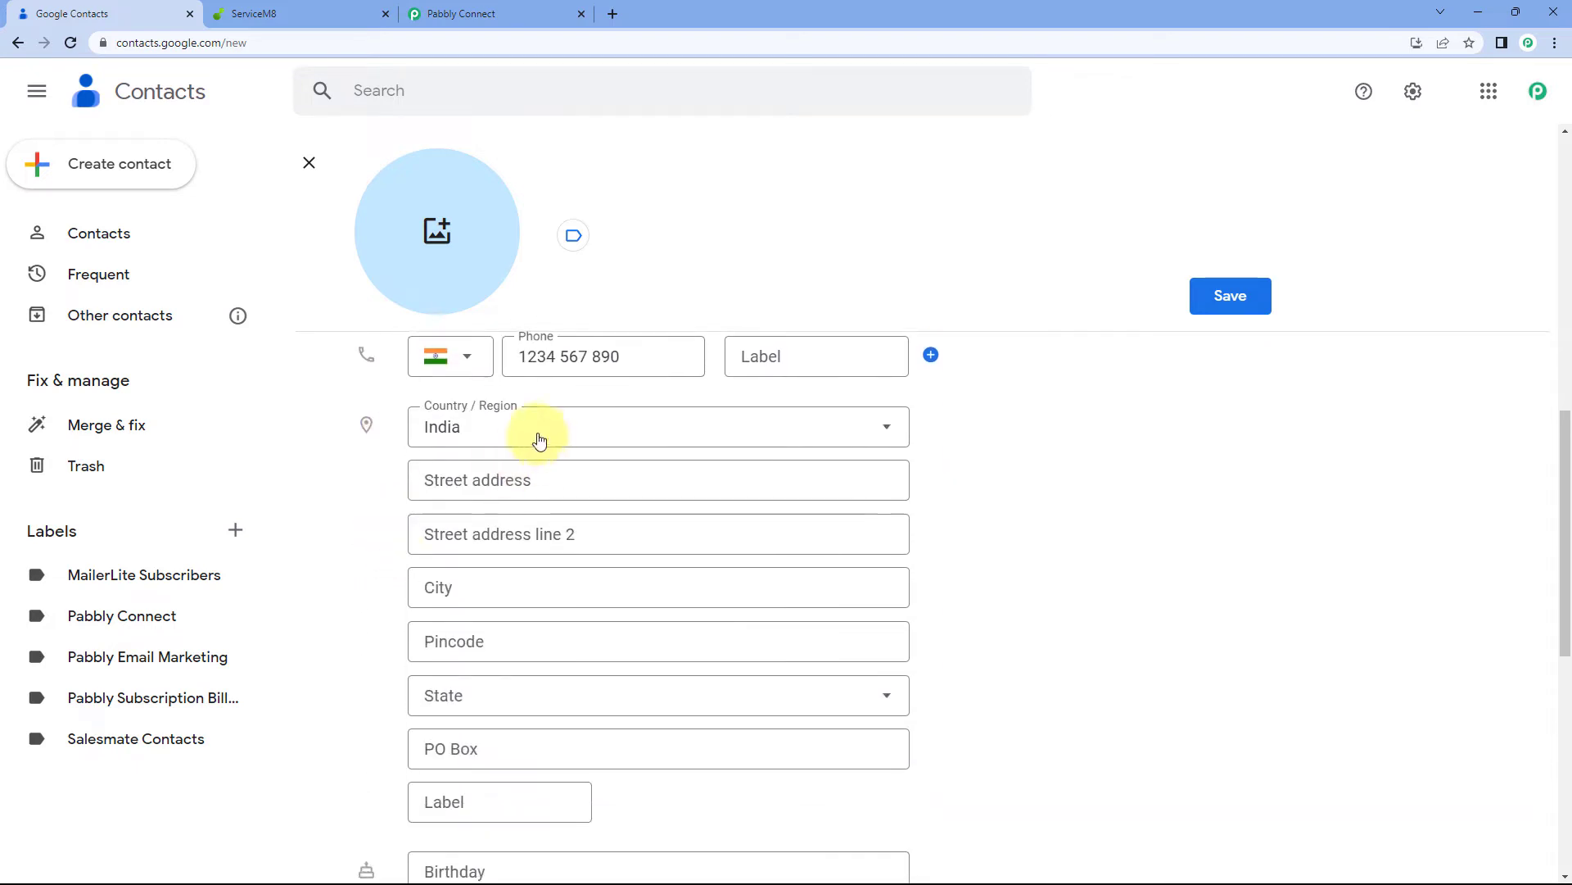
pyautogui.click(528, 481)
pyautogui.write('A-10')
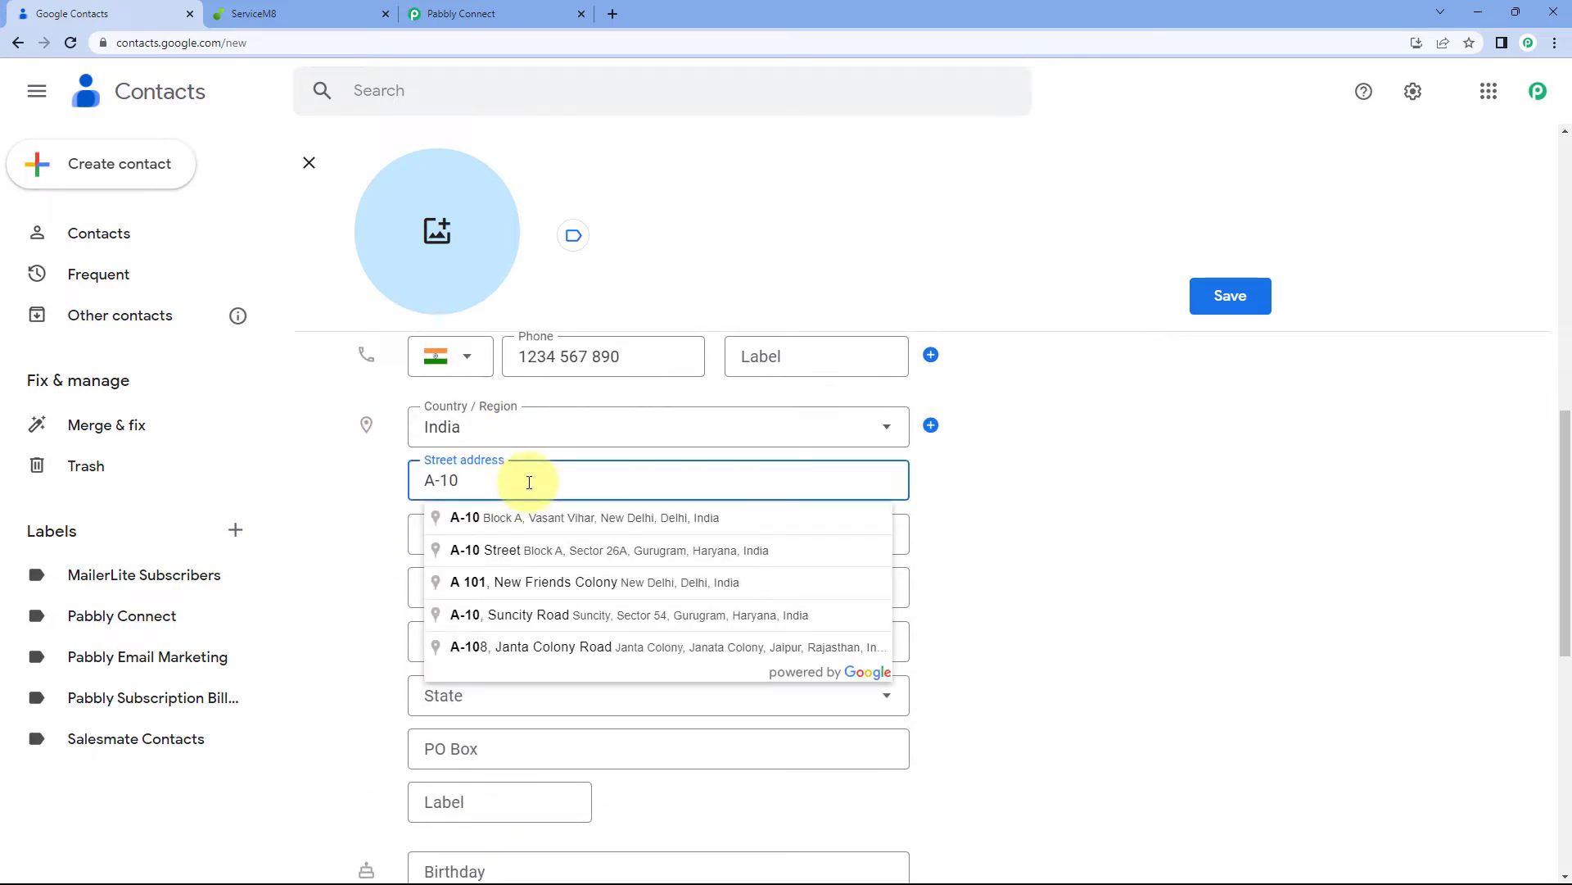
pyautogui.write(', ')
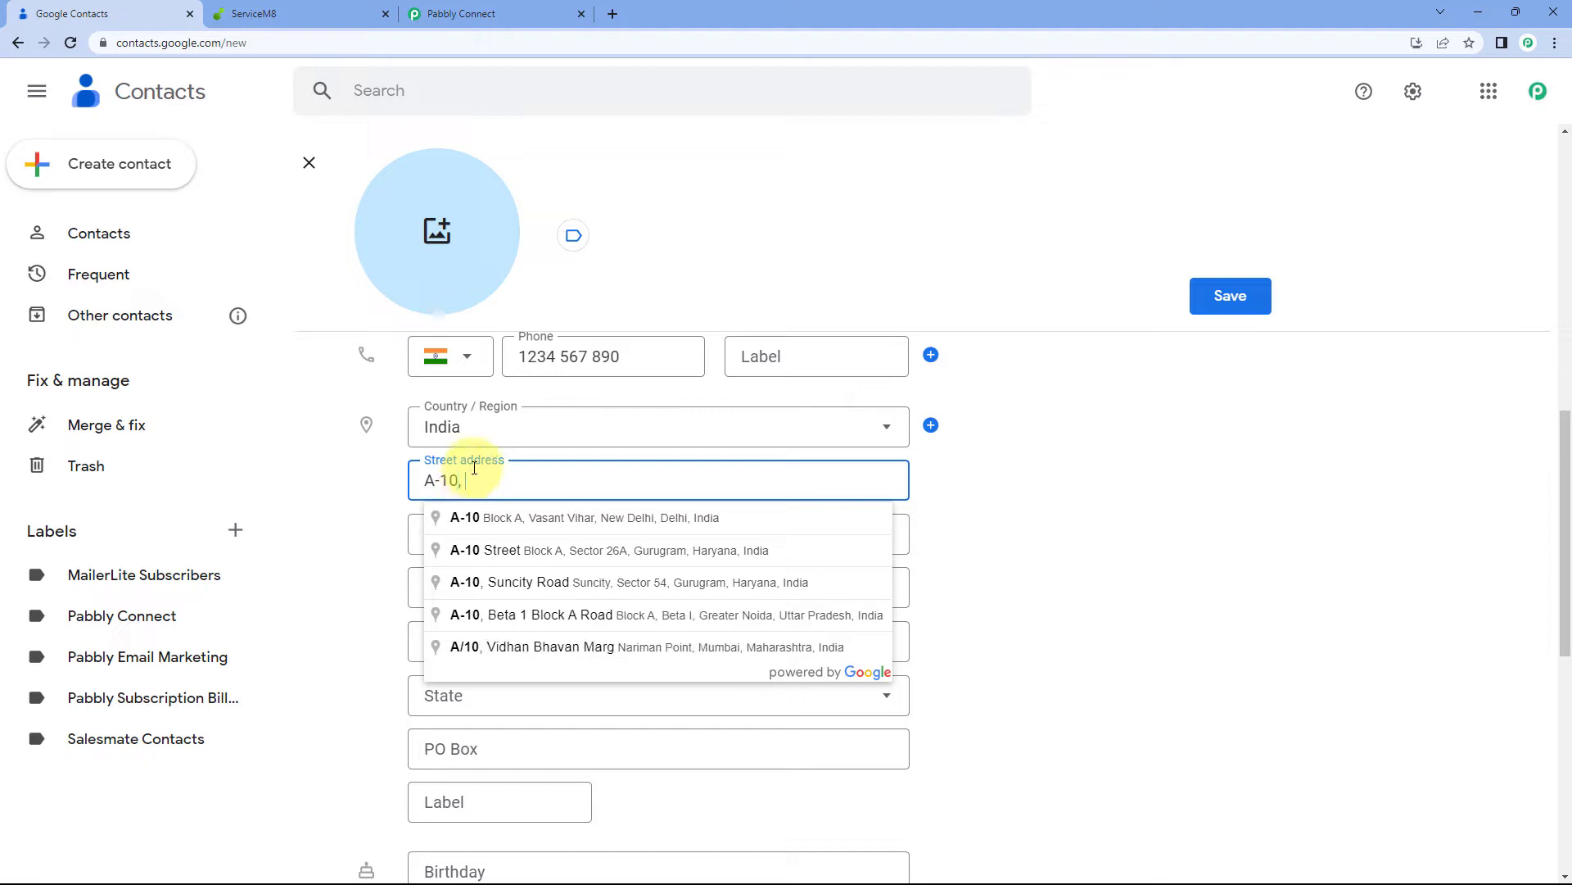
pyautogui.write('Old Street')
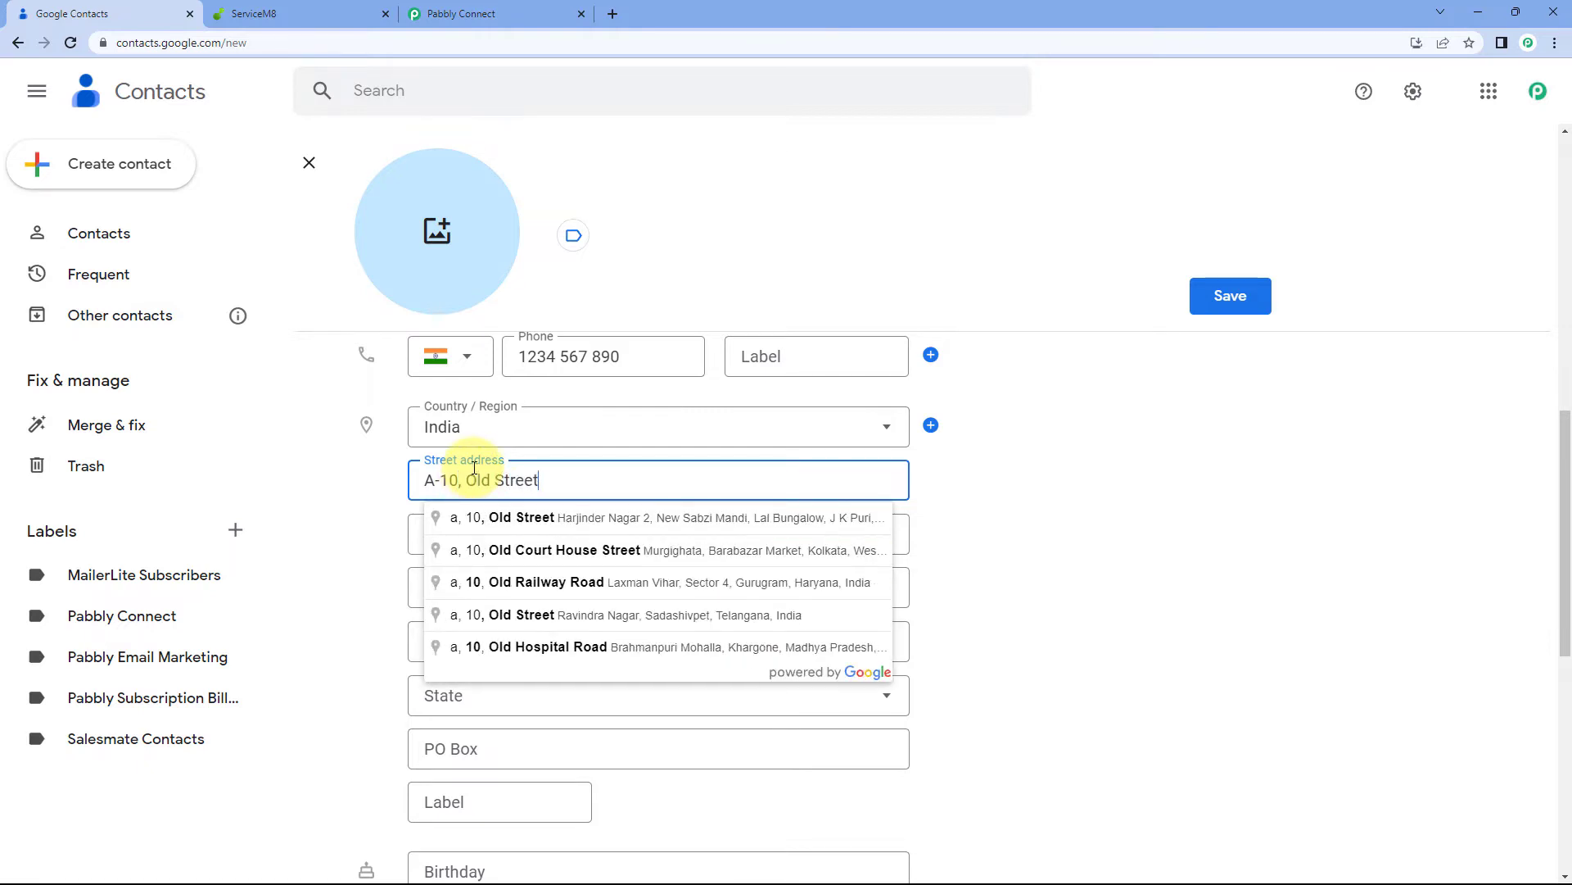
pyautogui.click(352, 539)
pyautogui.click(472, 533)
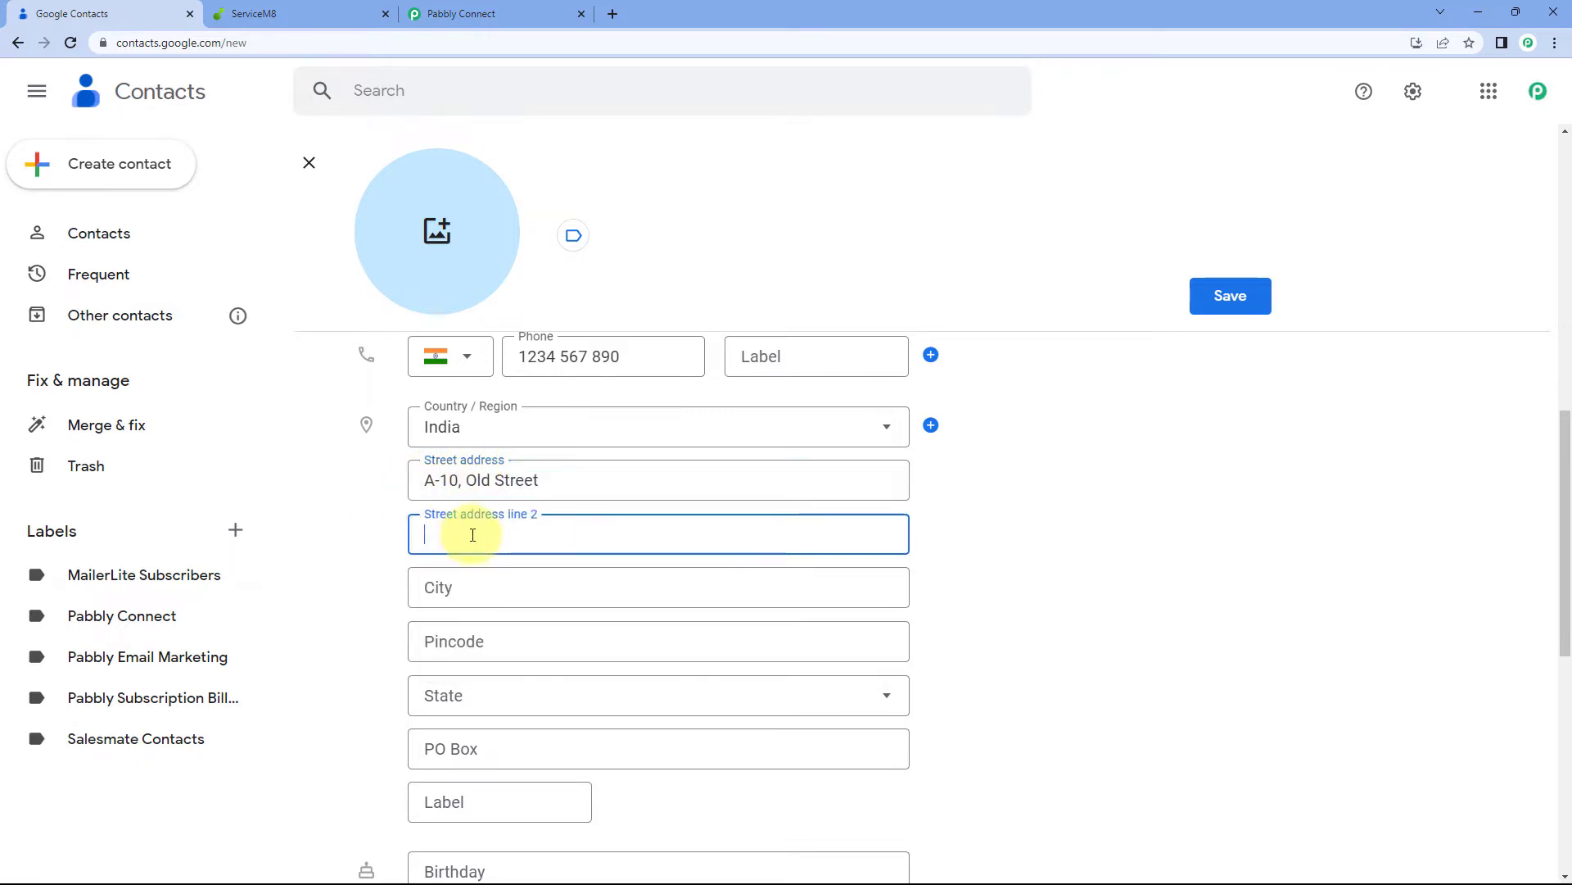
pyautogui.click(439, 583)
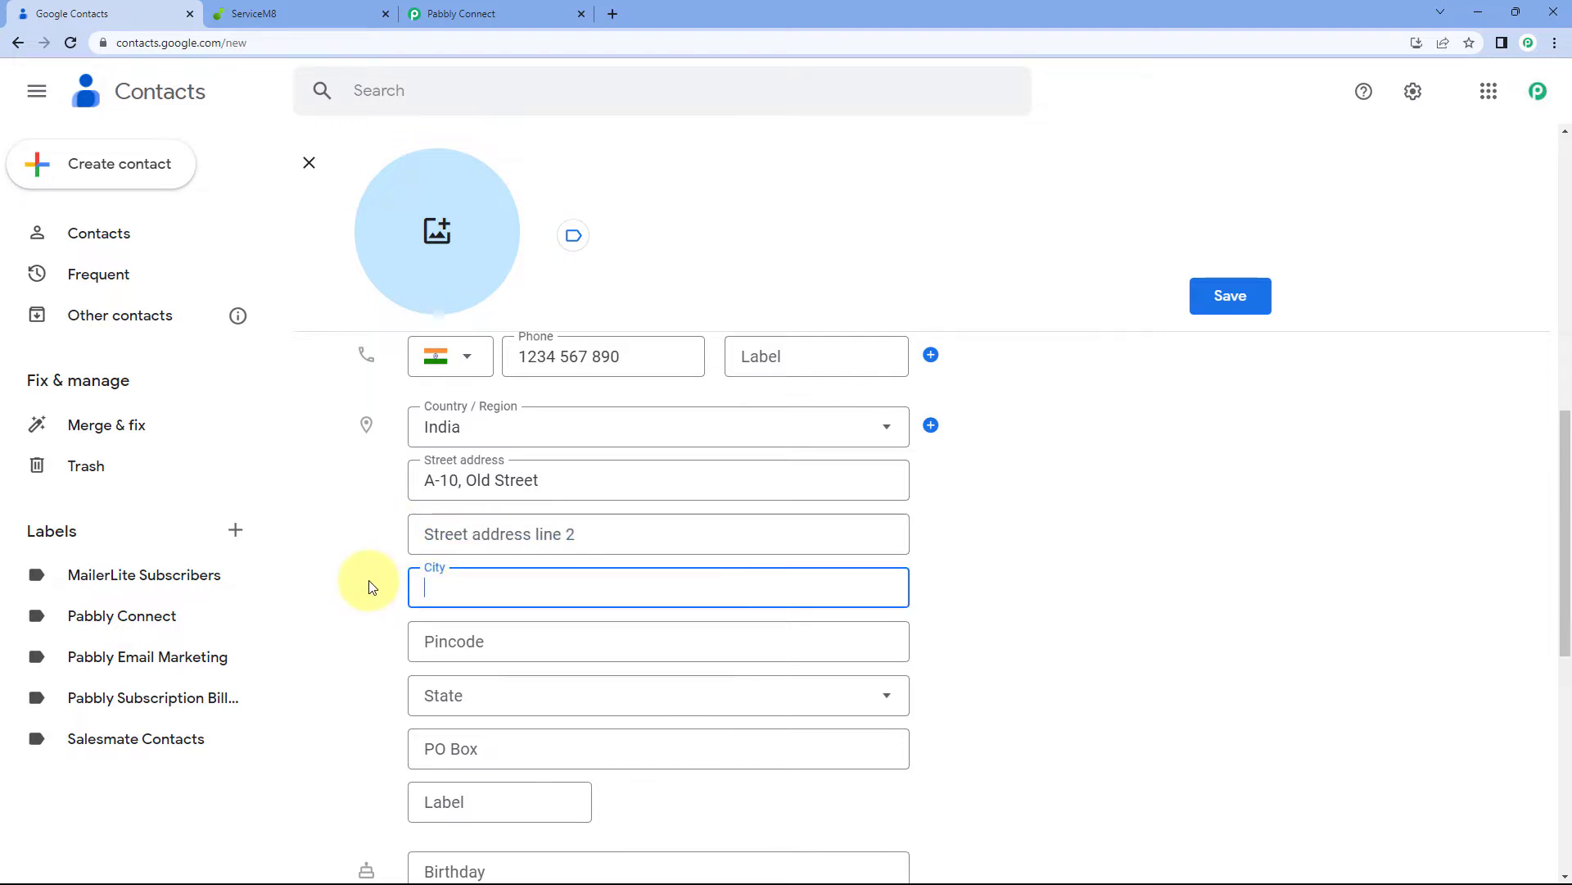
pyautogui.write('Bhopal')
# Fill in the pincode, choose state Madhya Pradesh and enter the PO box
pyautogui.click(446, 631)
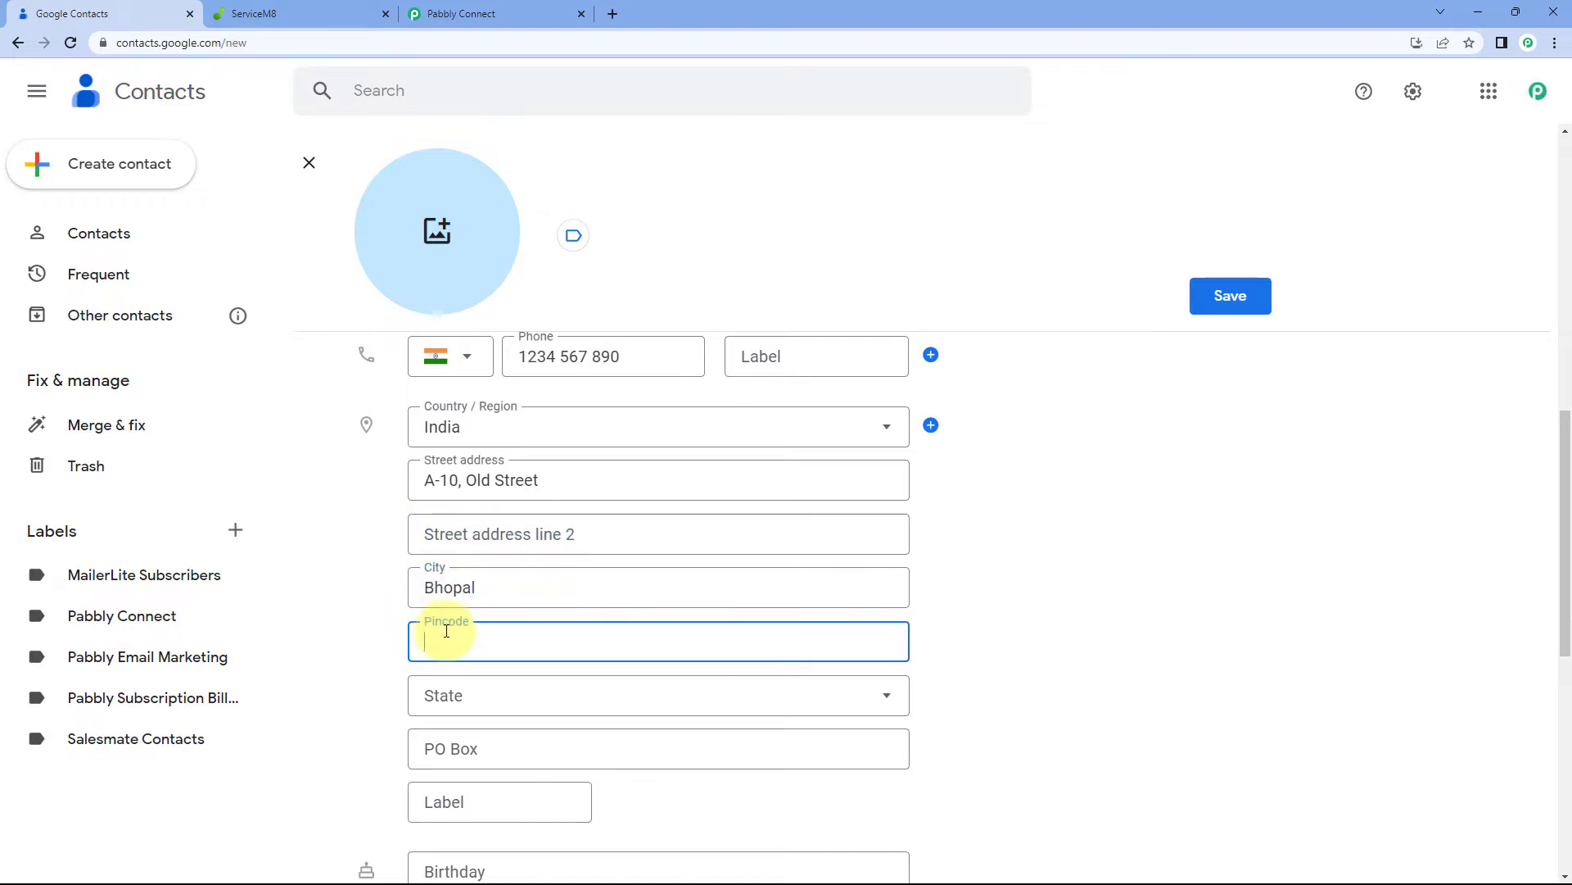
pyautogui.write('462016')
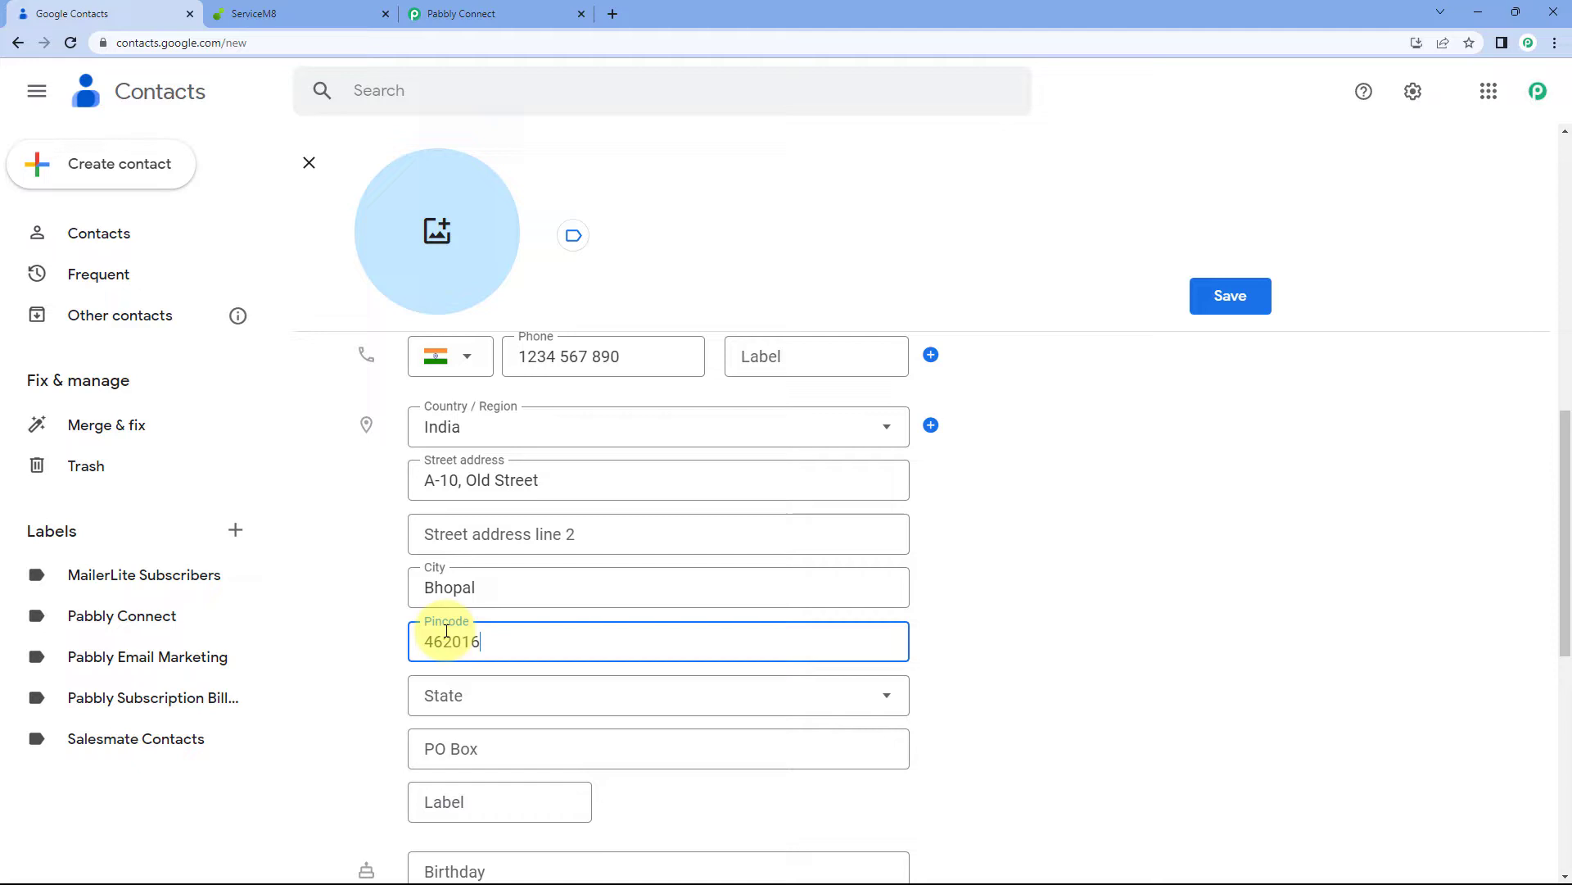
pyautogui.click(458, 700)
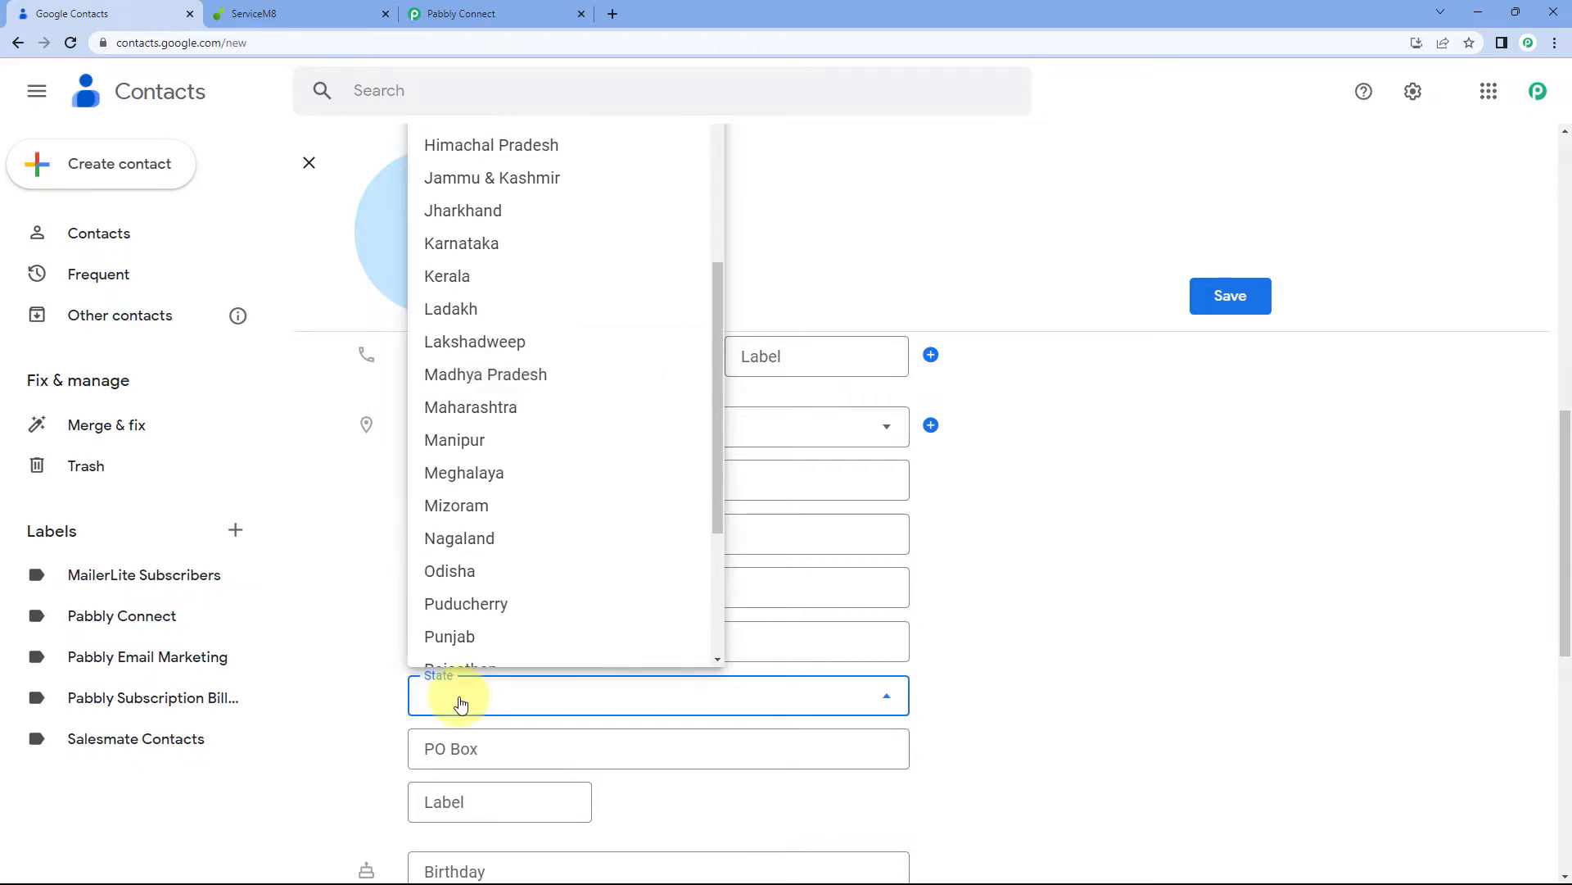
pyautogui.click(491, 373)
pyautogui.scroll(-1, 492, 688)
pyautogui.click(494, 673)
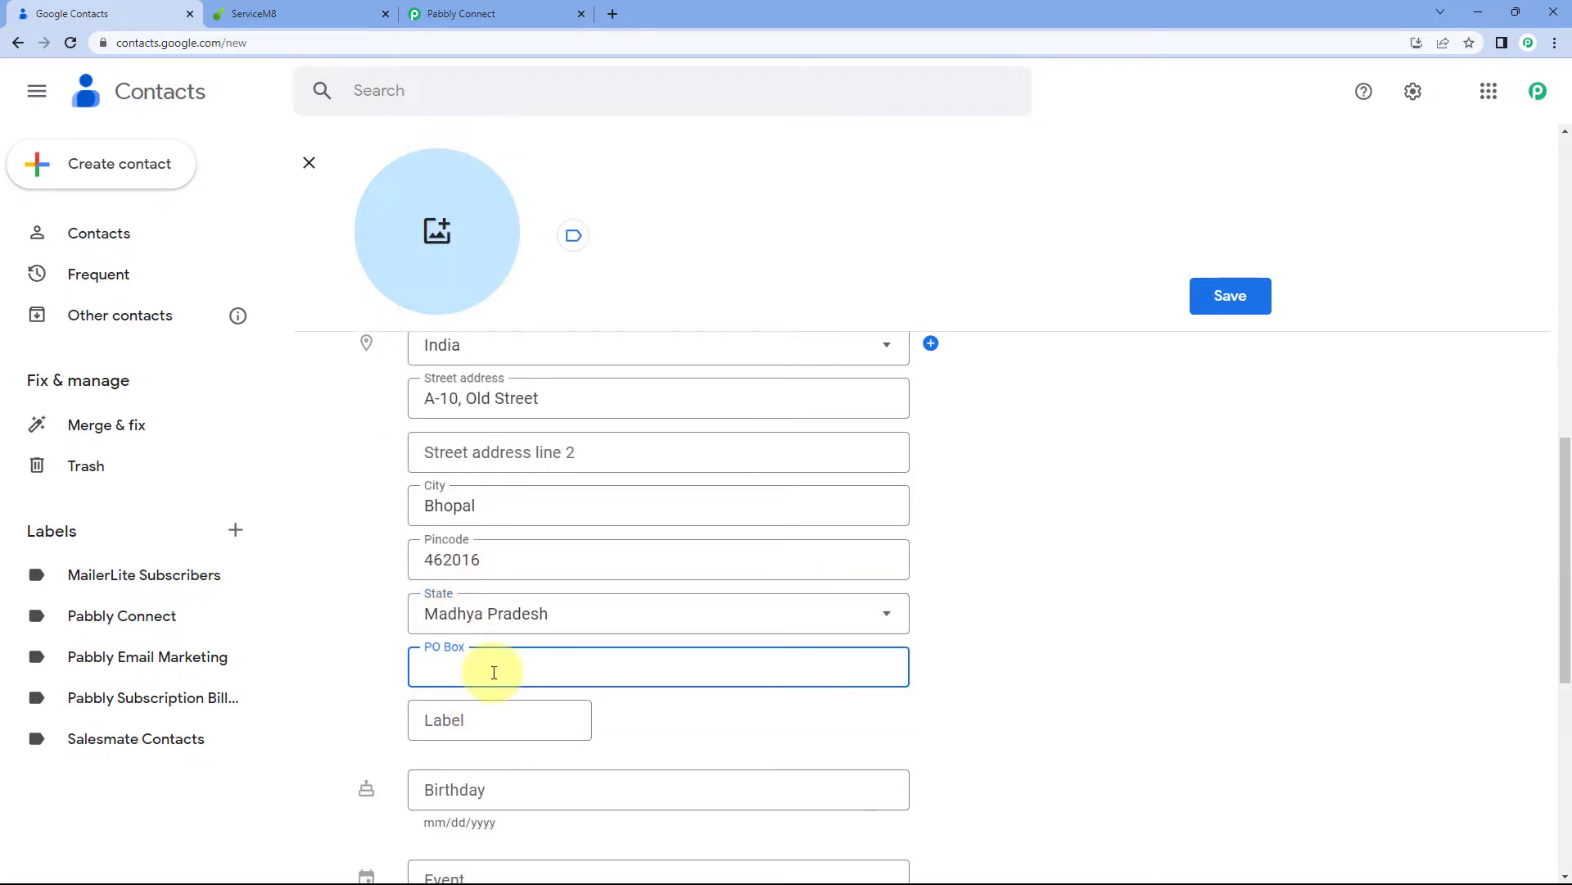
pyautogui.write('462039')
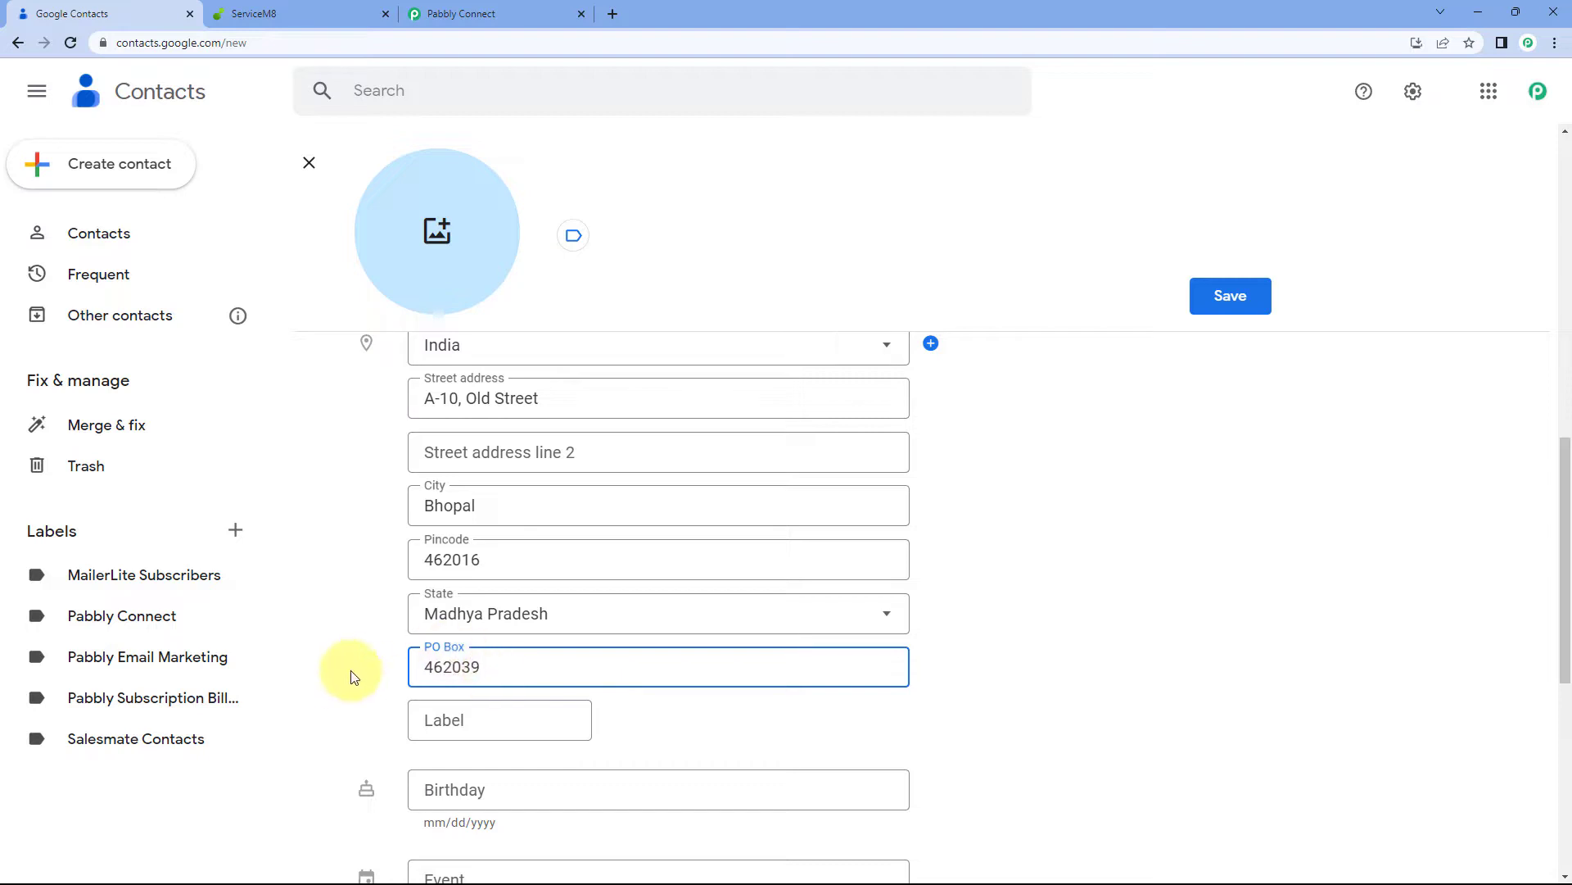
pyautogui.scroll(-3, 344, 670)
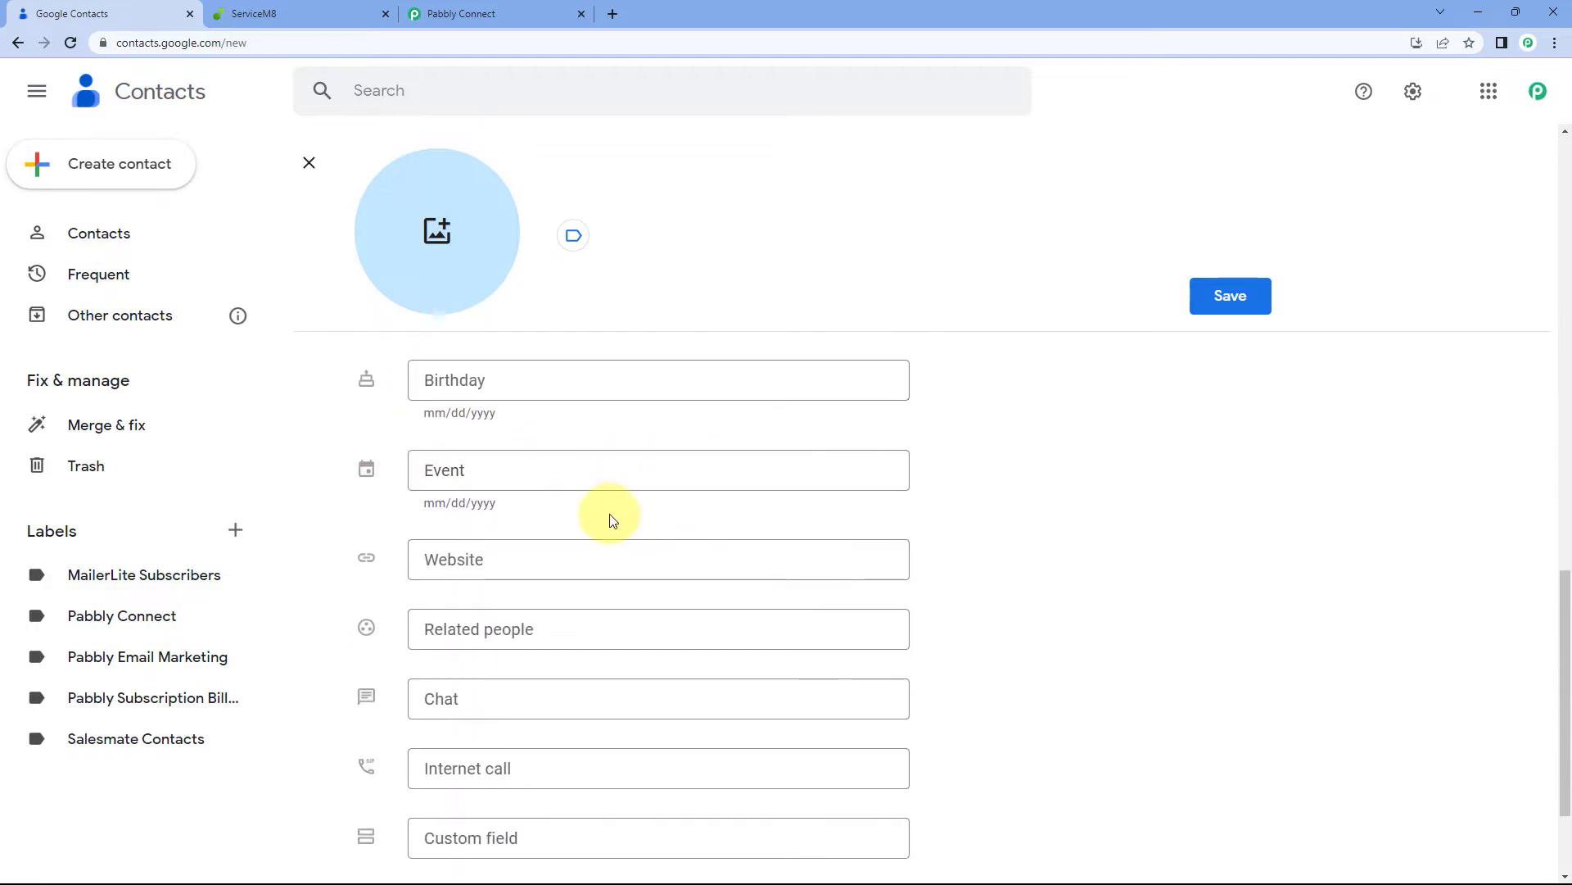
pyautogui.scroll(-2, 605, 471)
pyautogui.scroll(1, 569, 502)
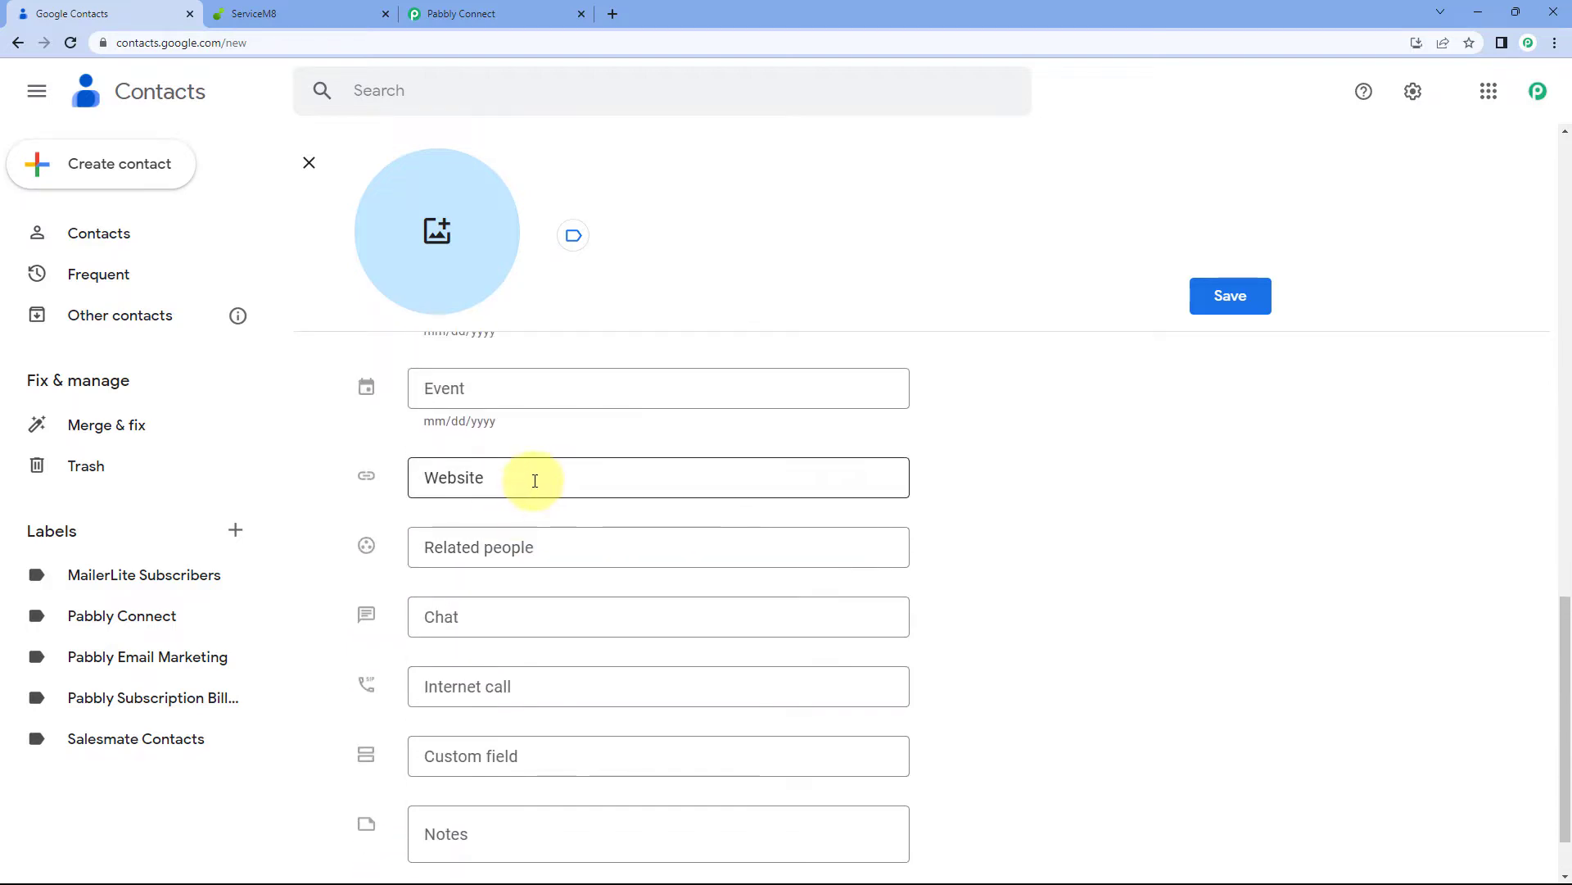
pyautogui.click(535, 480)
pyautogui.write('www.')
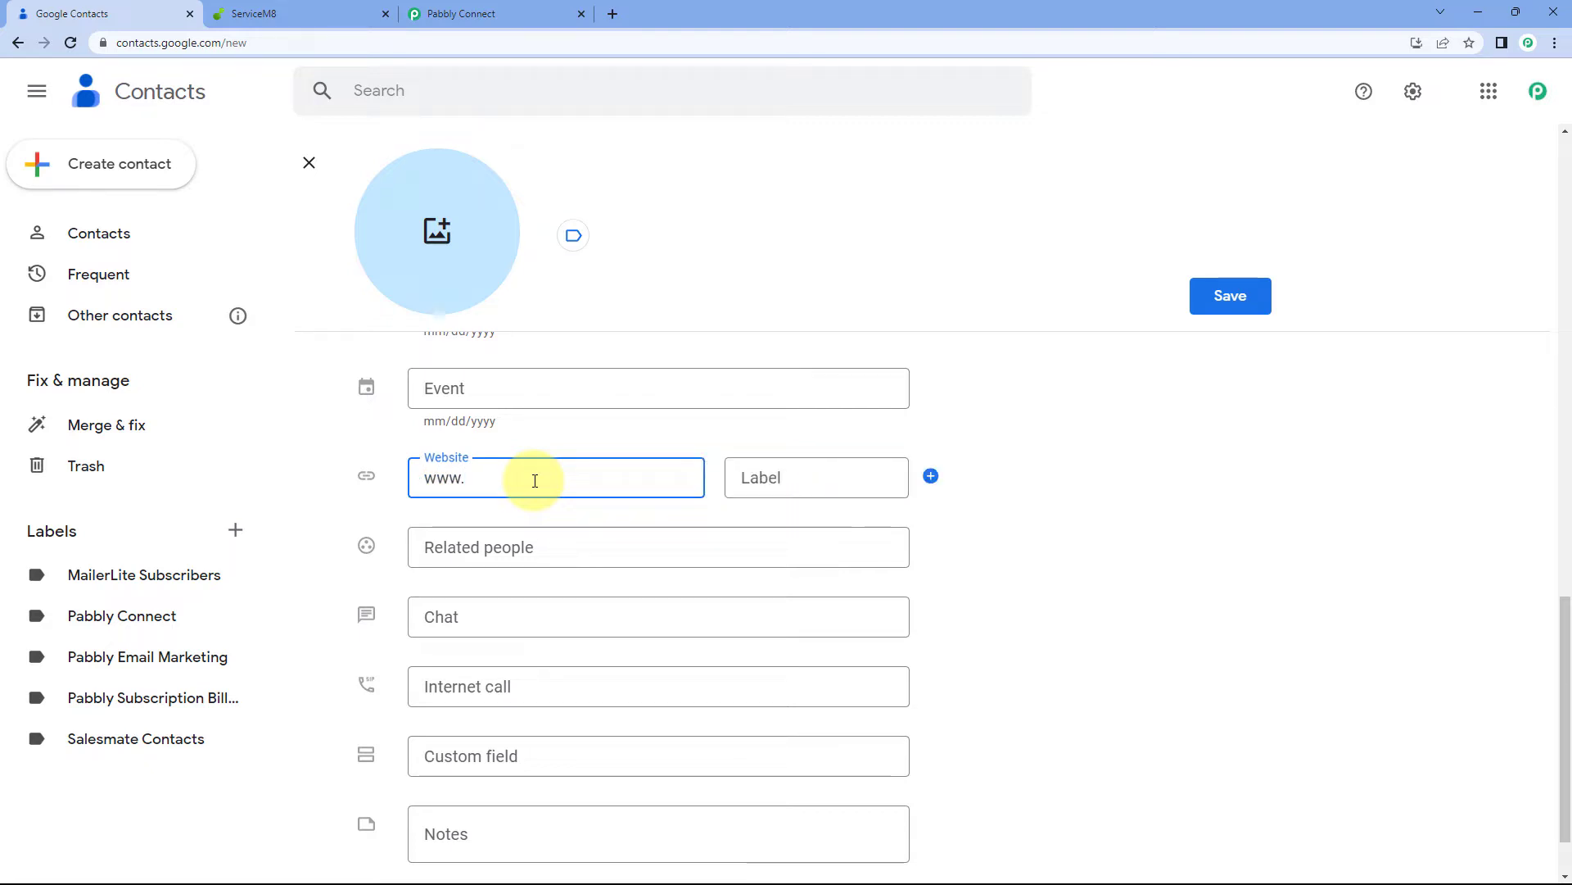
pyautogui.write('pabblytuts.com')
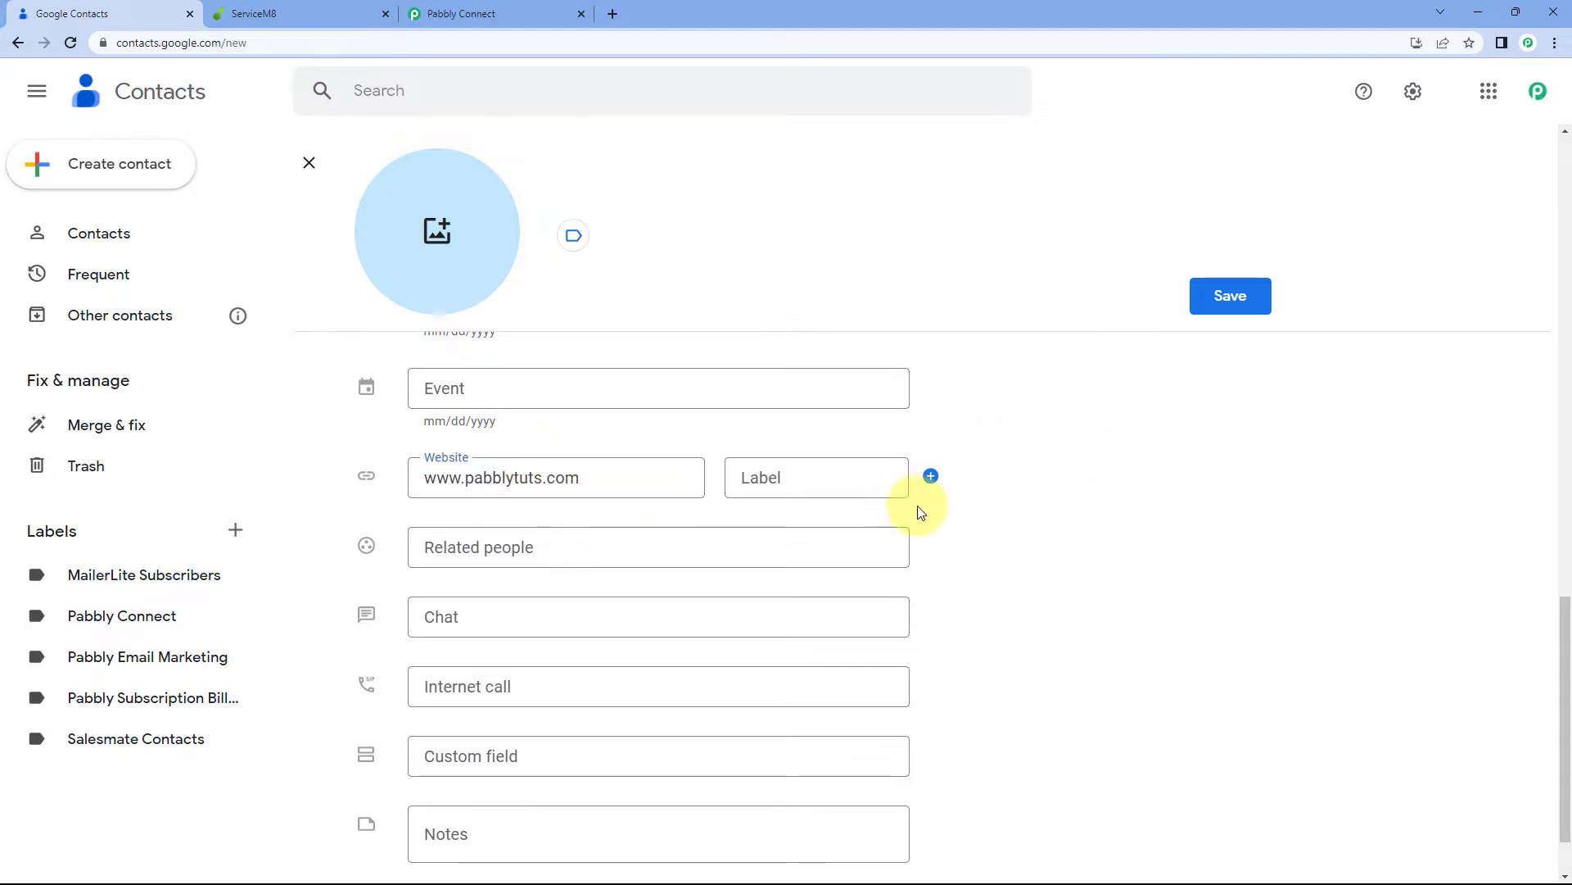
pyautogui.scroll(7, 967, 466)
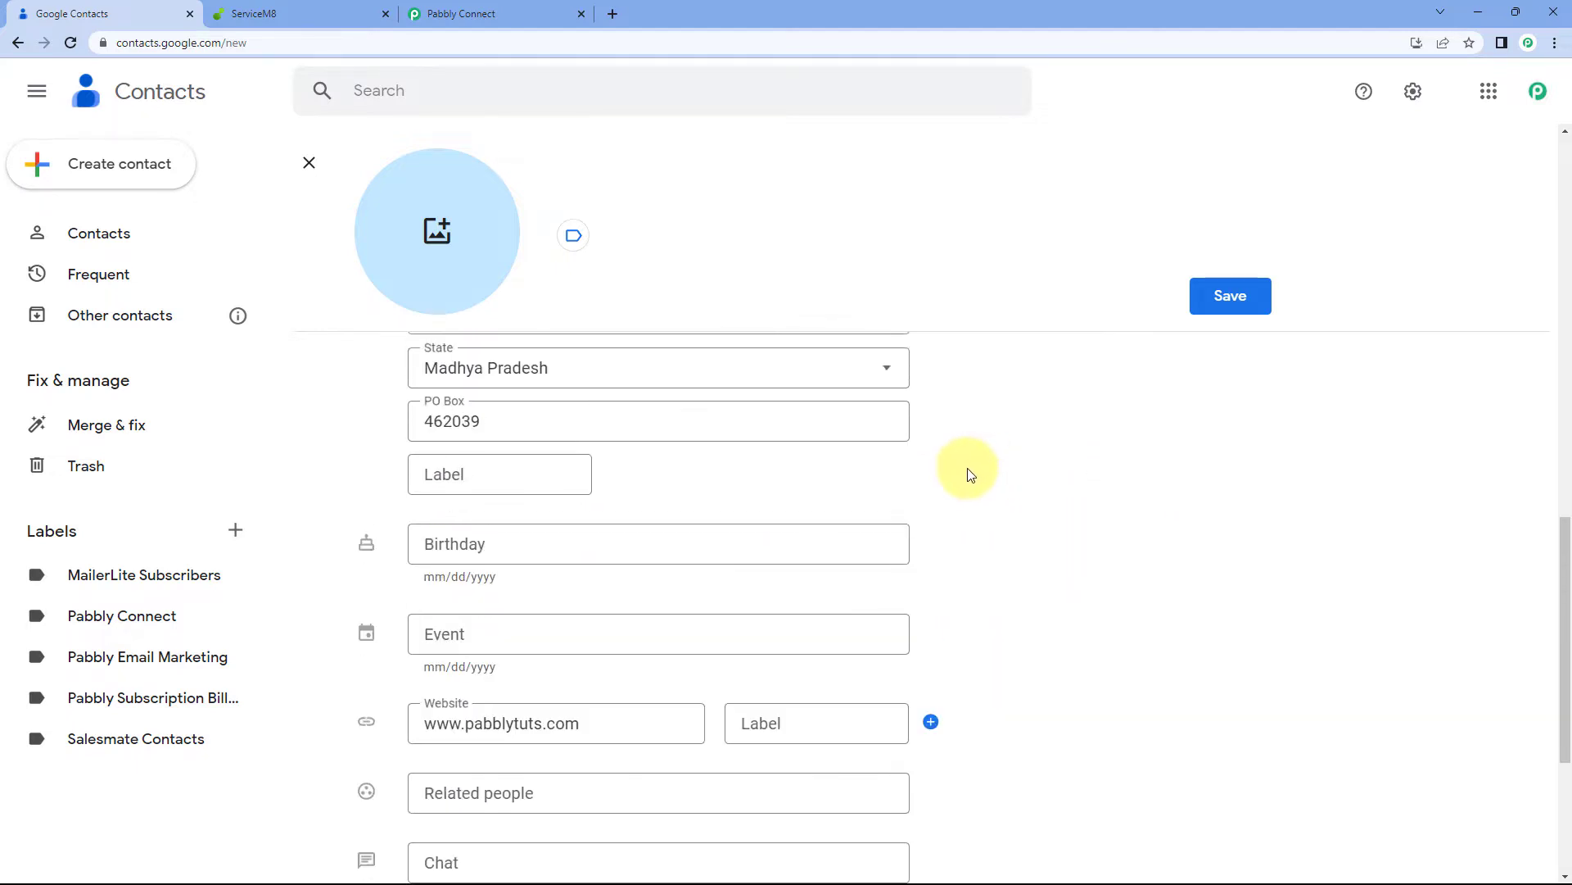
pyautogui.scroll(5, 1032, 468)
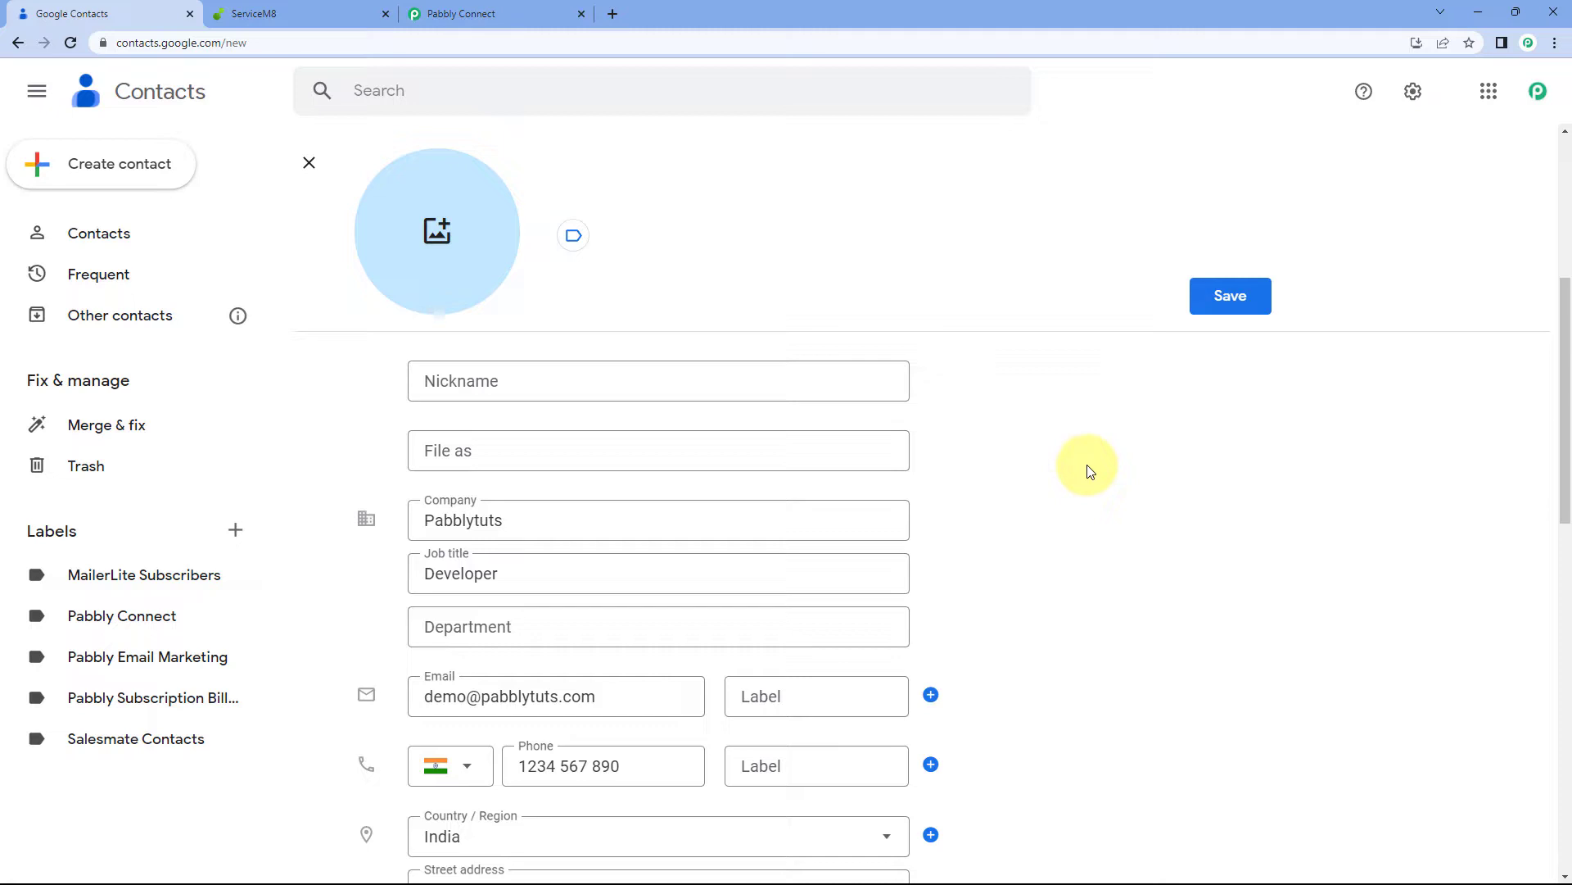
pyautogui.scroll(5, 1196, 457)
pyautogui.click(1224, 299)
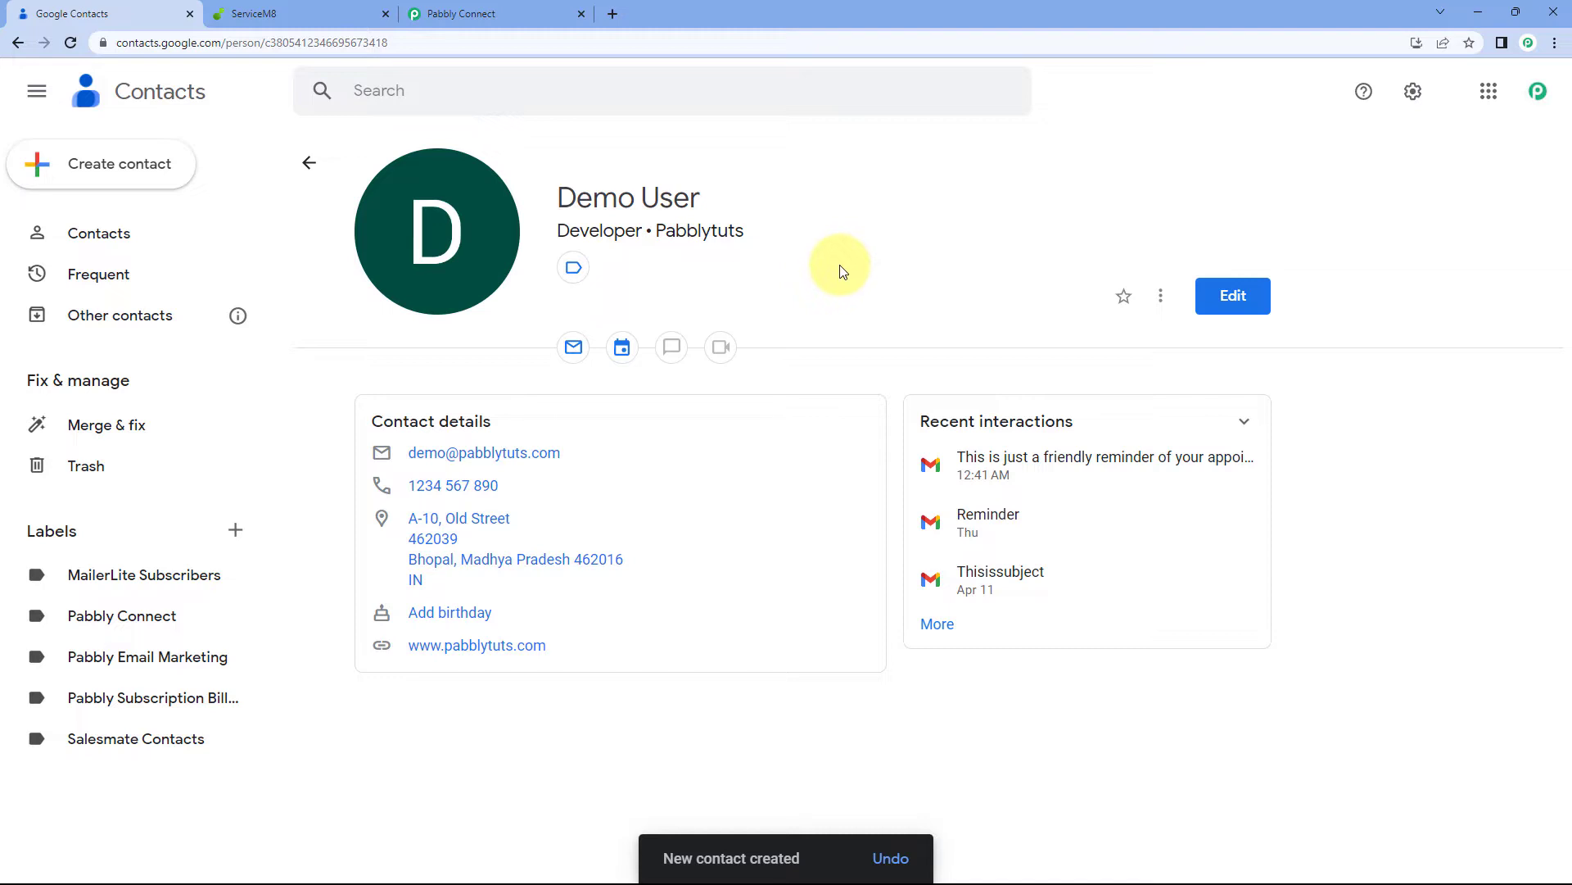
pyautogui.click(563, 11)
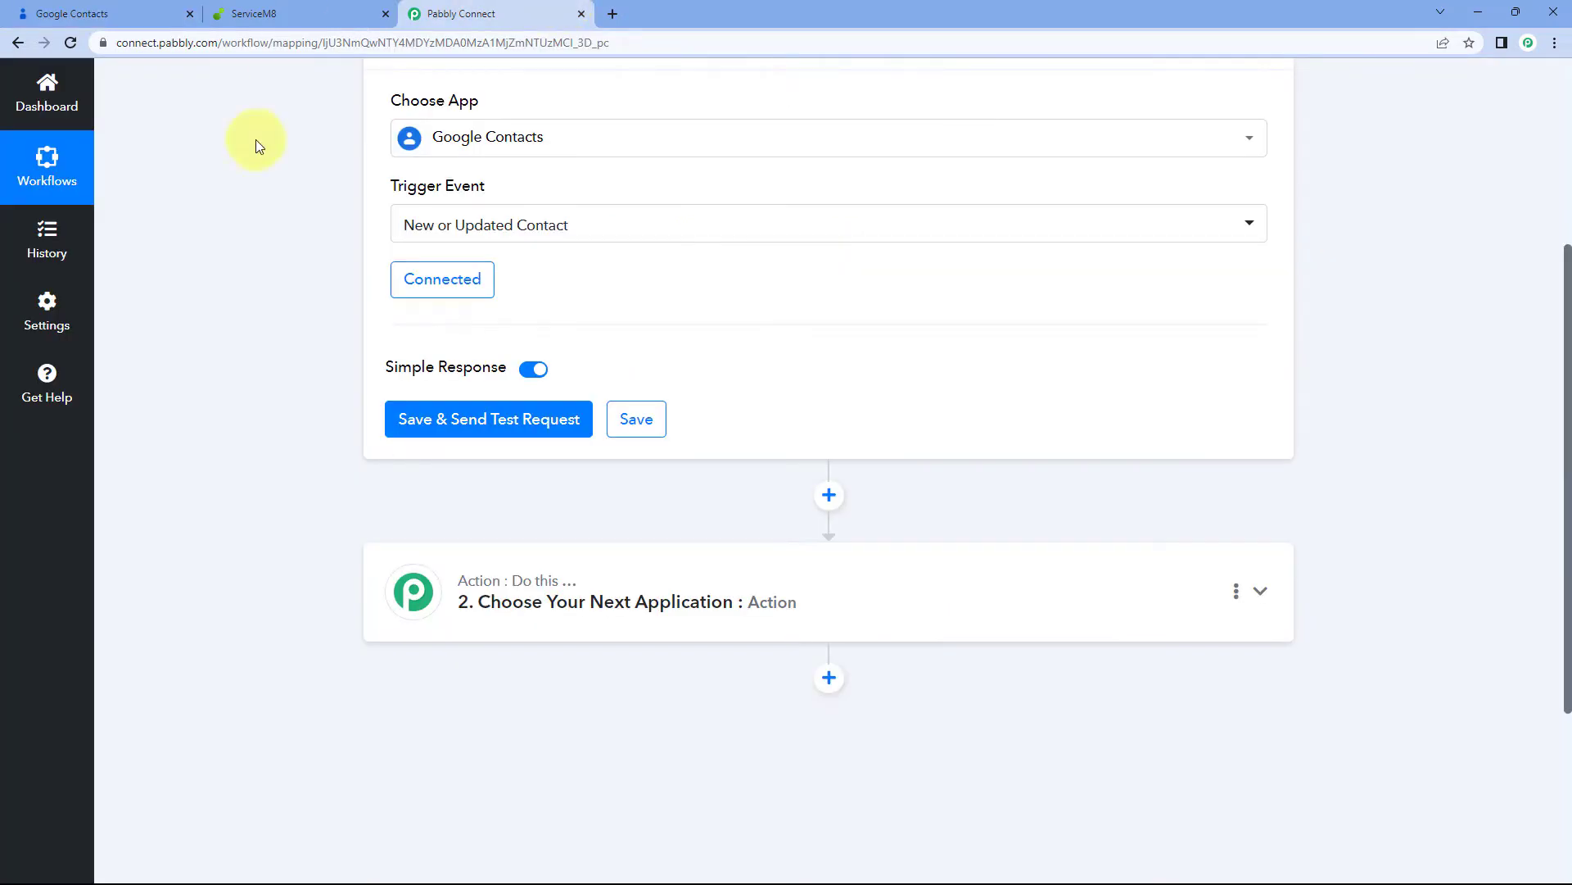
pyautogui.click(496, 422)
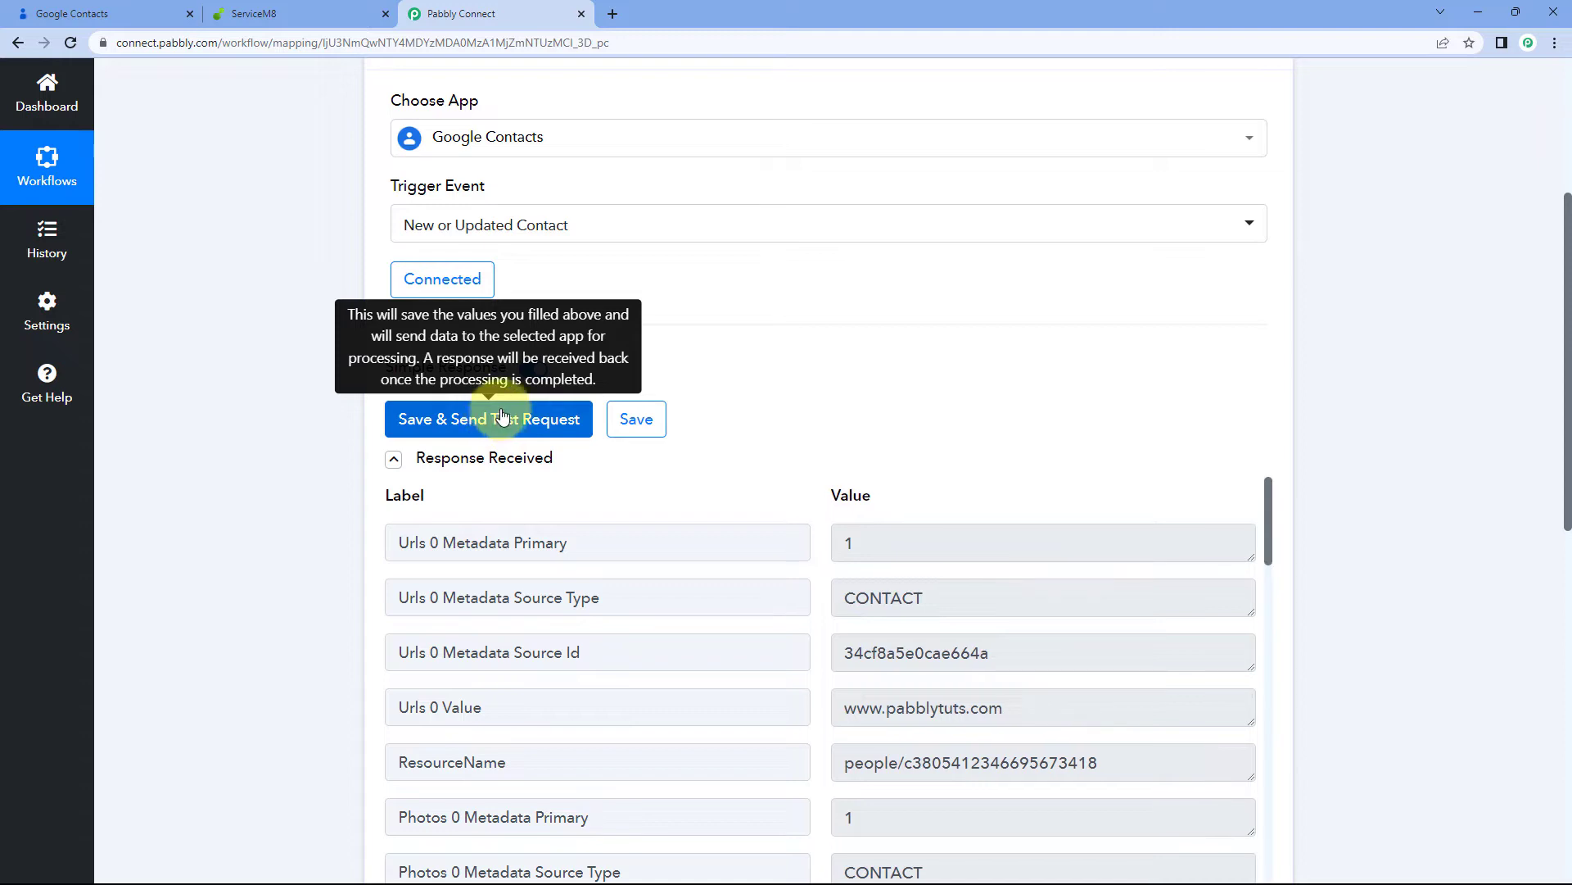
pyautogui.scroll(-1, 417, 385)
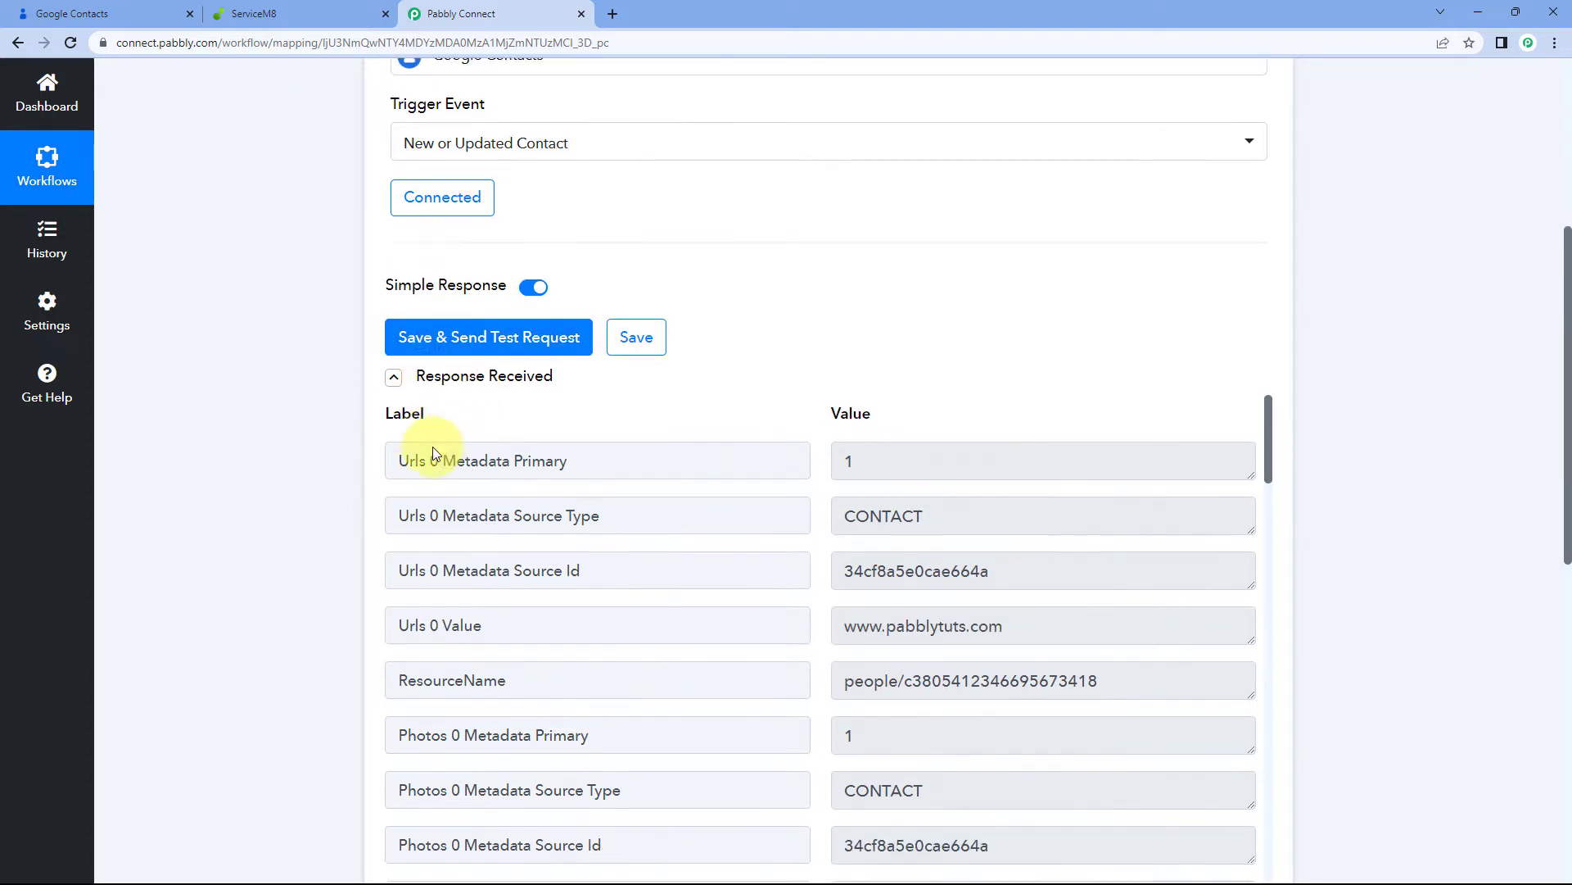
pyautogui.scroll(-2, 806, 368)
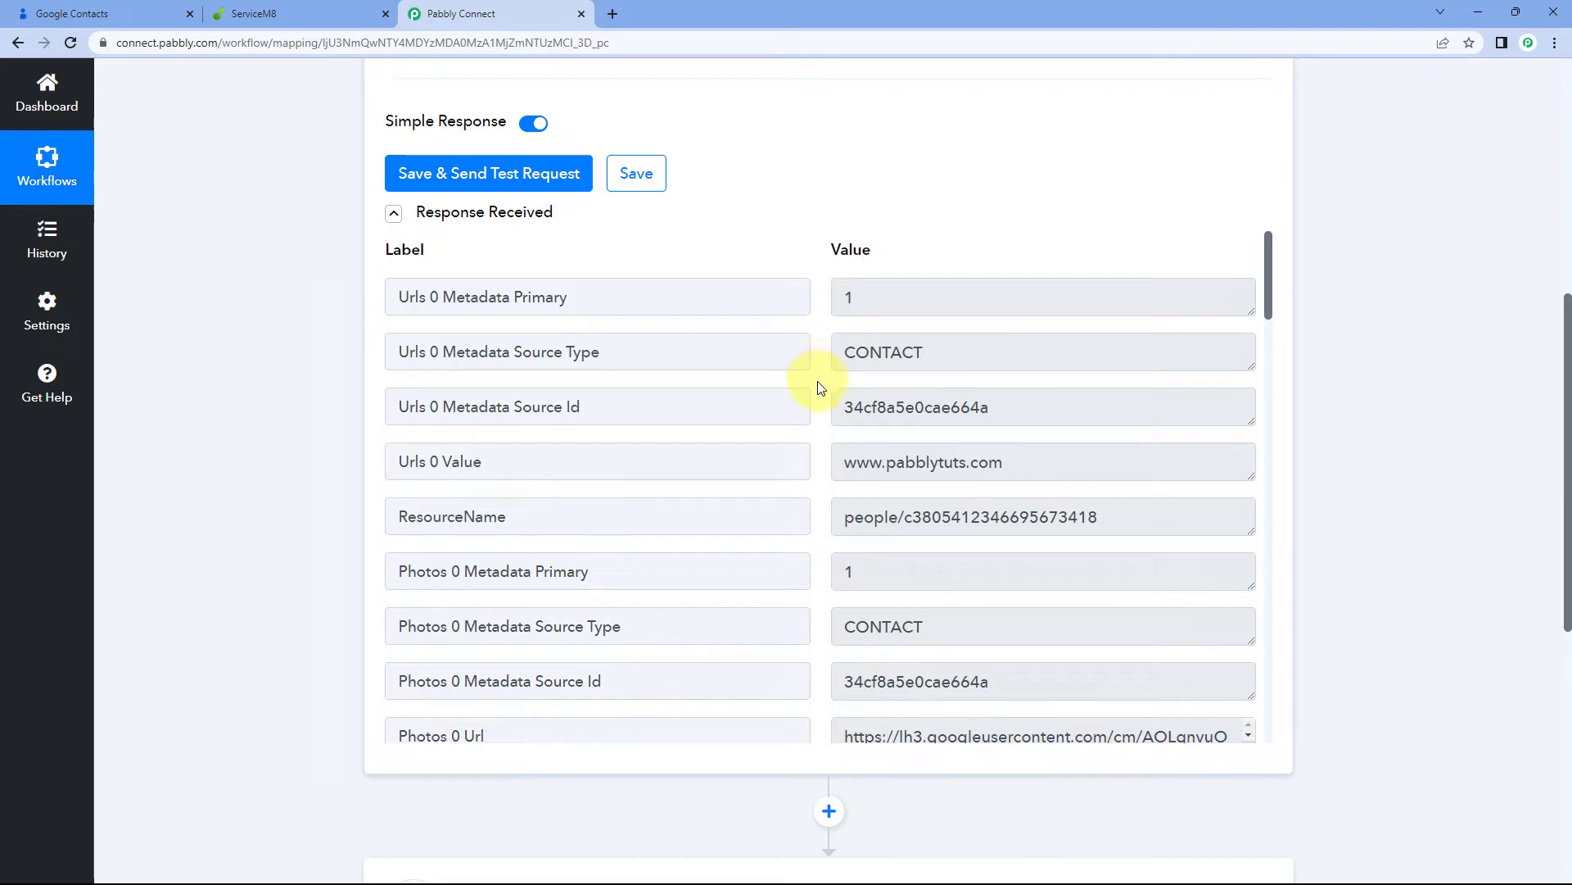
pyautogui.click(140, 13)
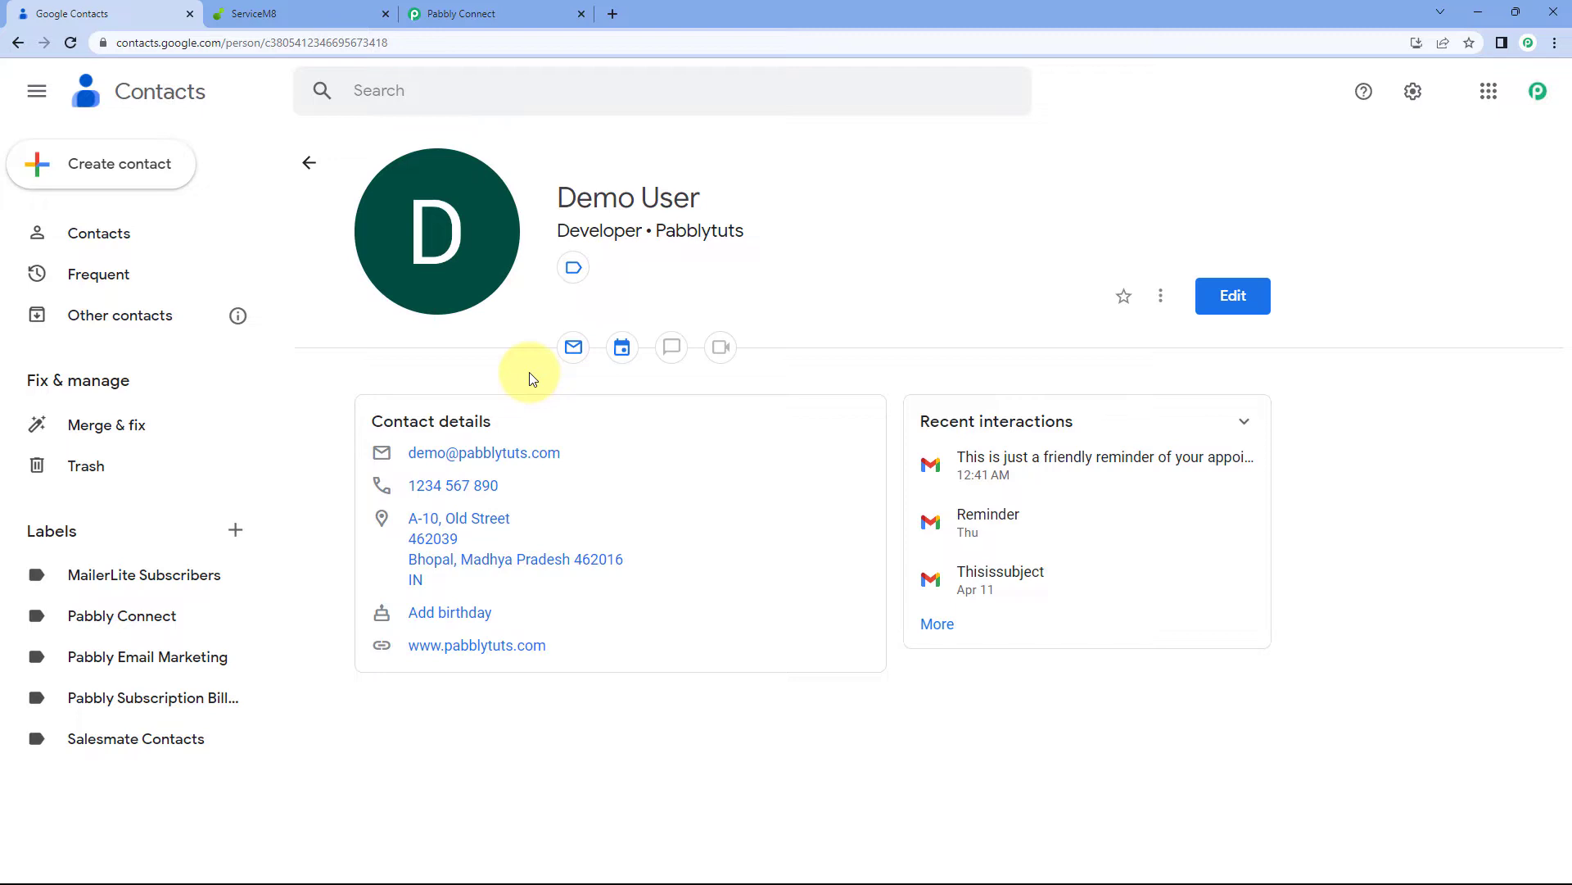
pyautogui.click(492, 11)
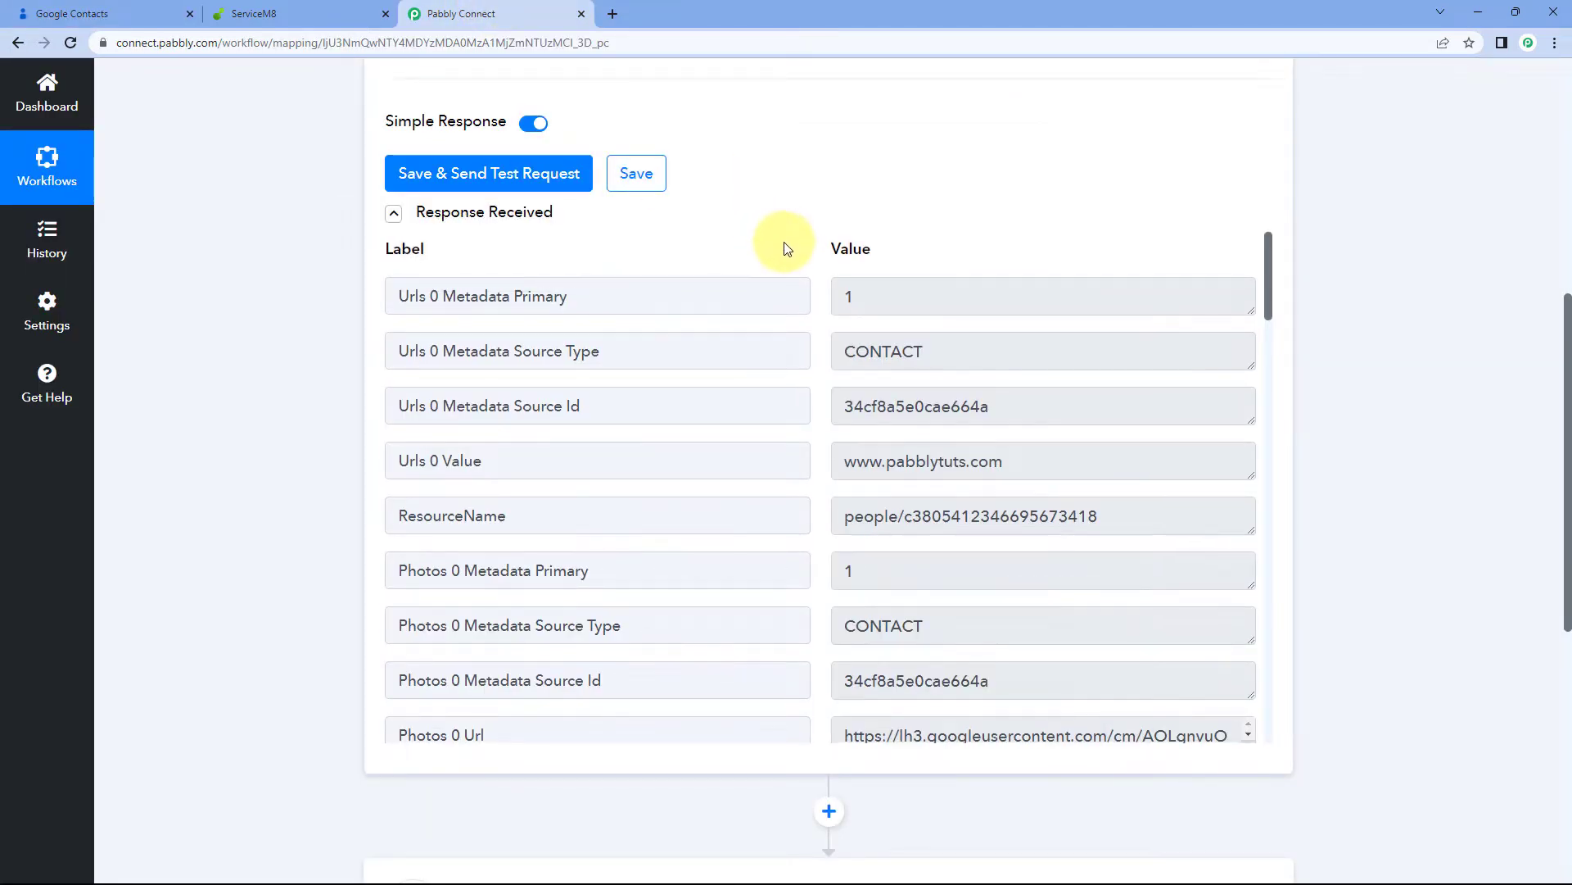
pyautogui.scroll(-1, 735, 391)
pyautogui.moveTo(1014, 384); pyautogui.dragTo(765, 385)
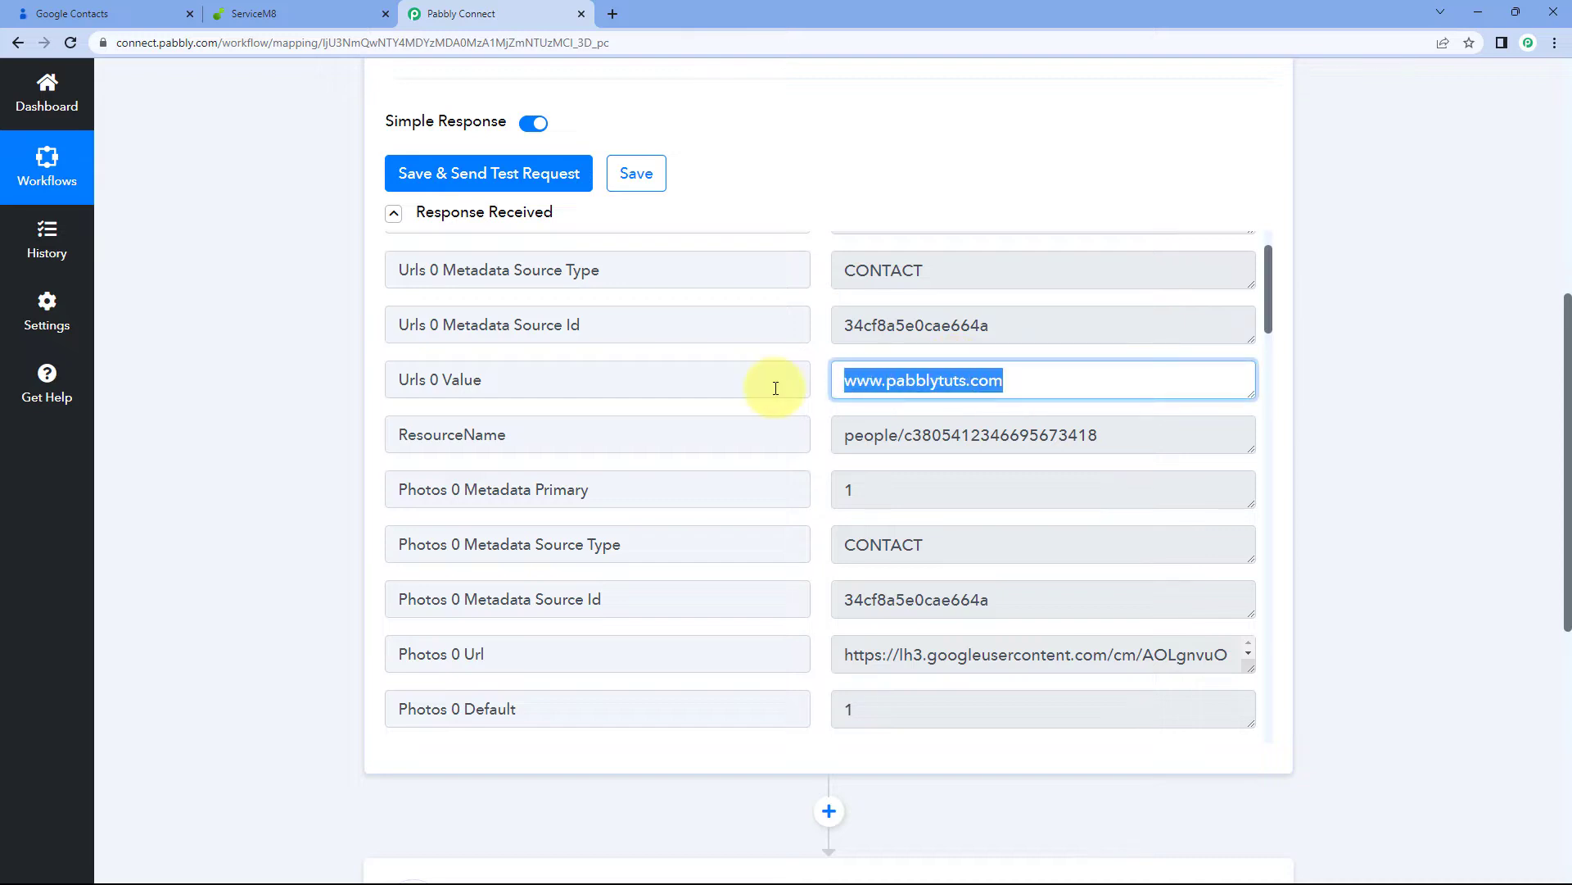
pyautogui.click(817, 387)
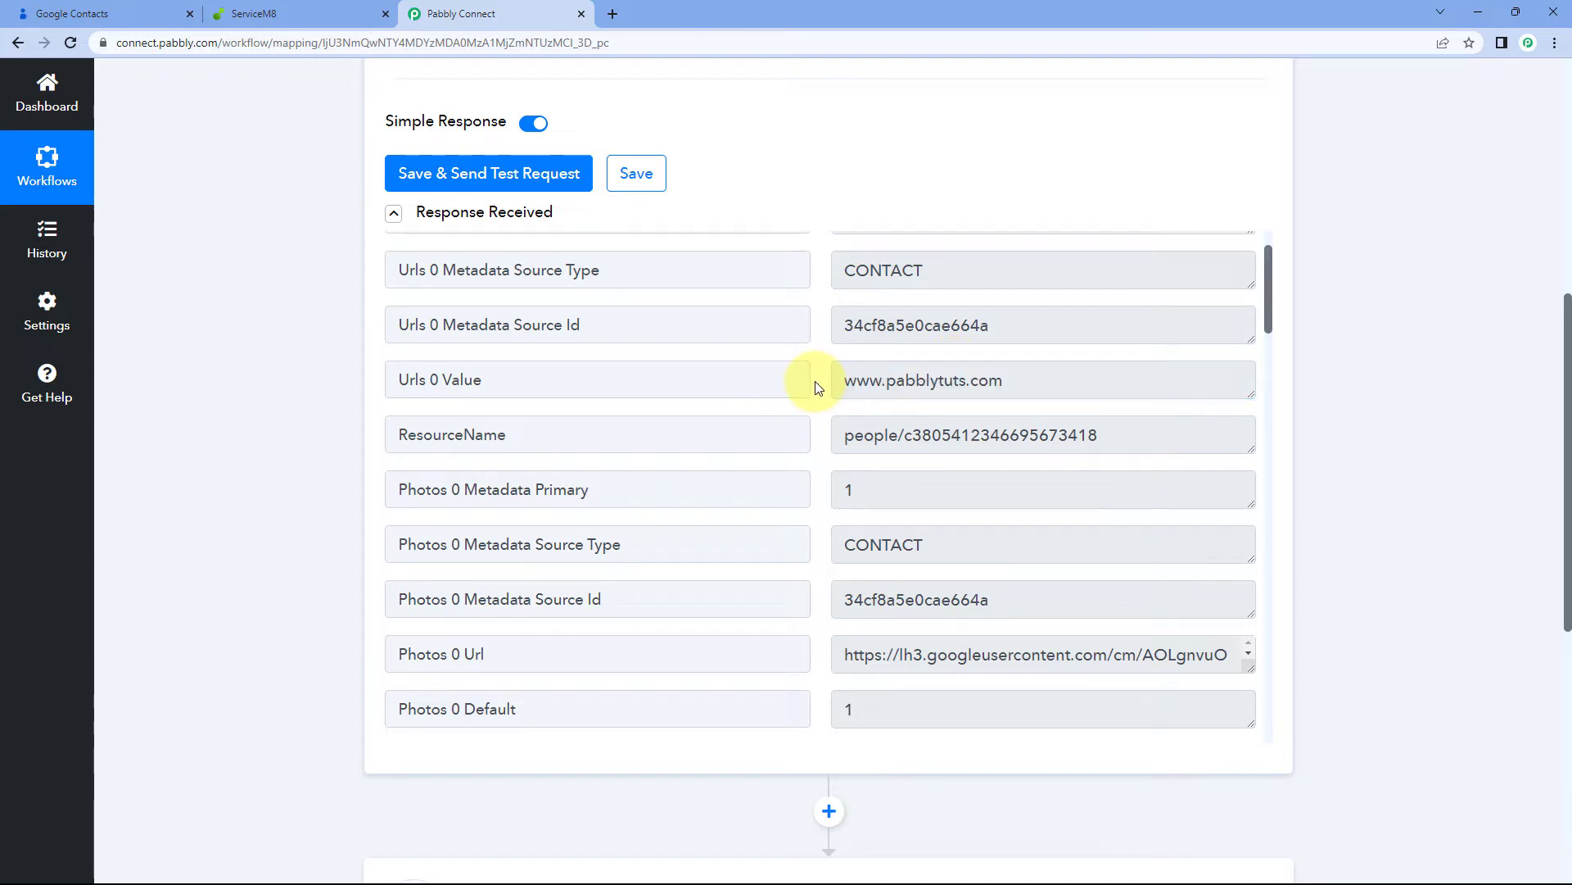
pyautogui.scroll(-7, 816, 387)
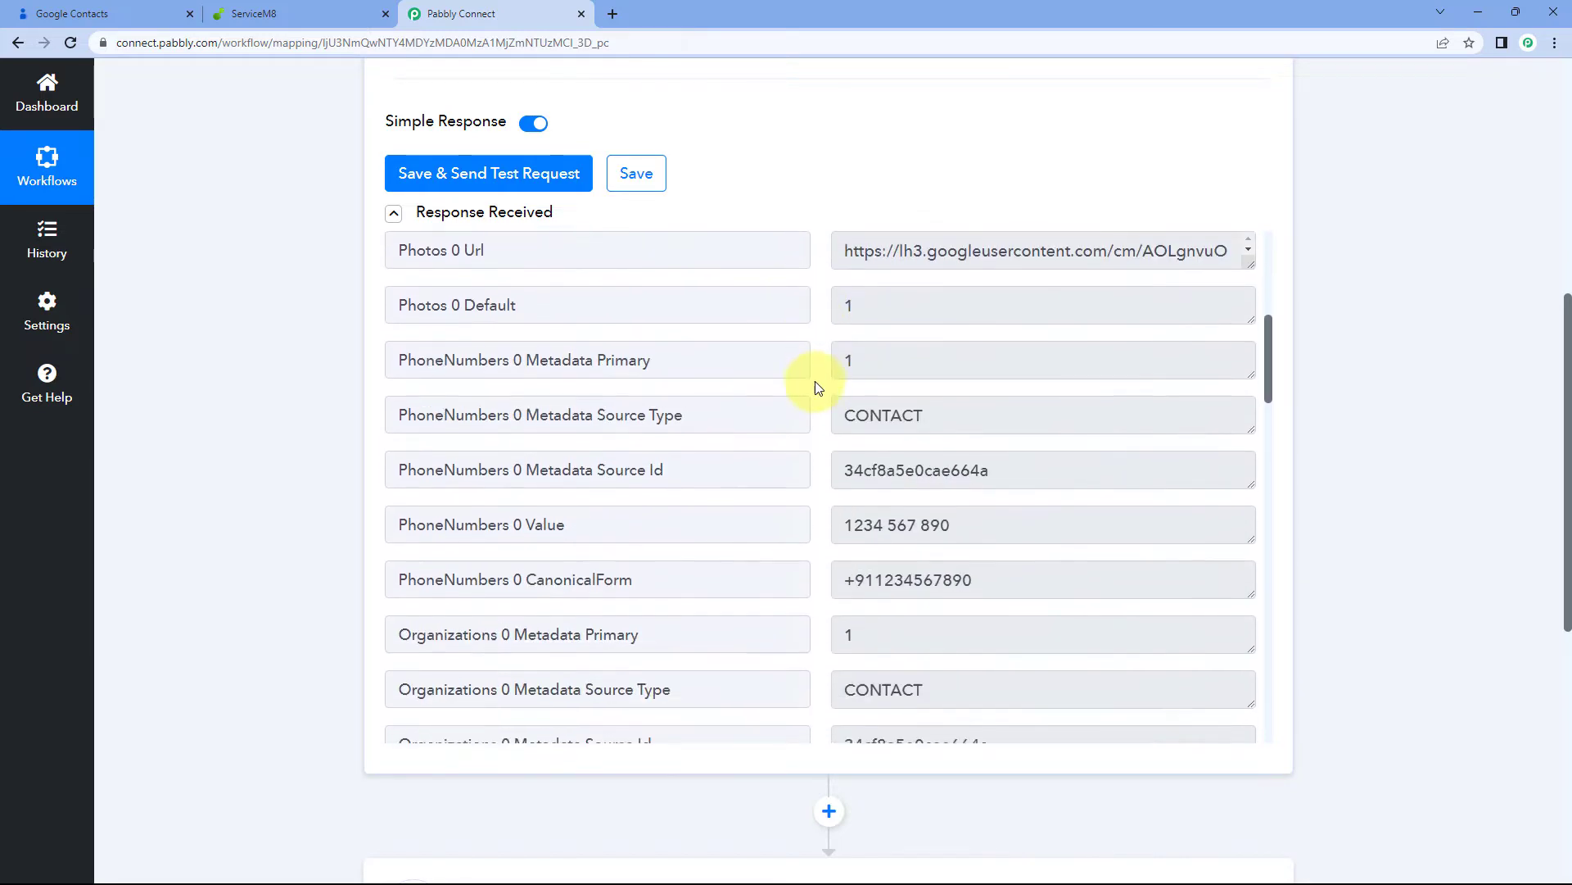
pyautogui.scroll(-1, 814, 381)
pyautogui.moveTo(837, 327); pyautogui.dragTo(993, 328)
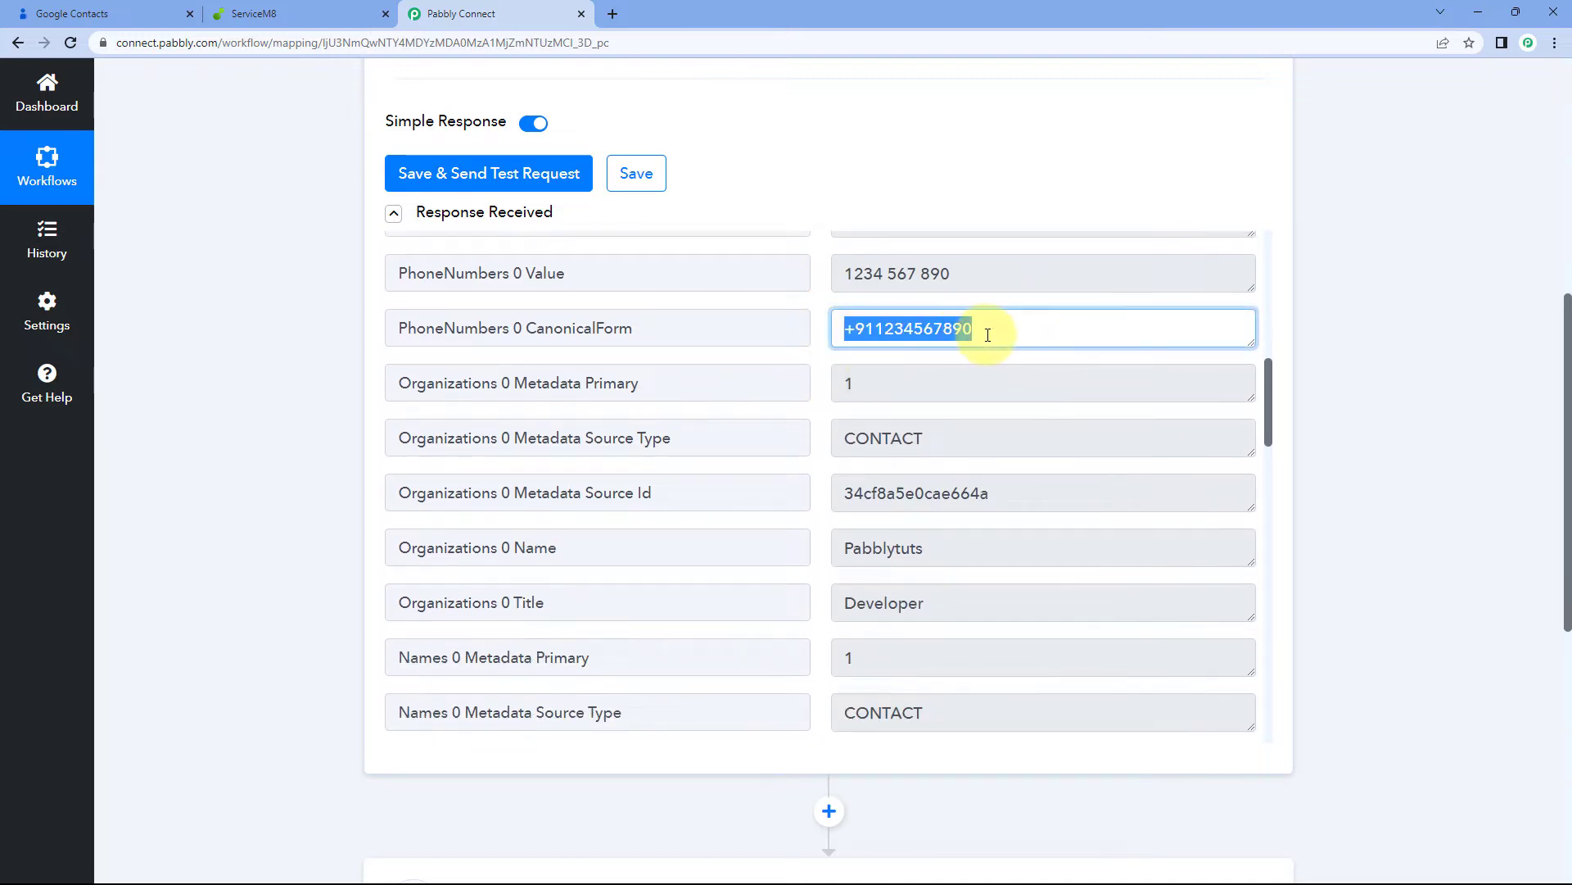
pyautogui.click(823, 366)
pyautogui.scroll(-2, 823, 366)
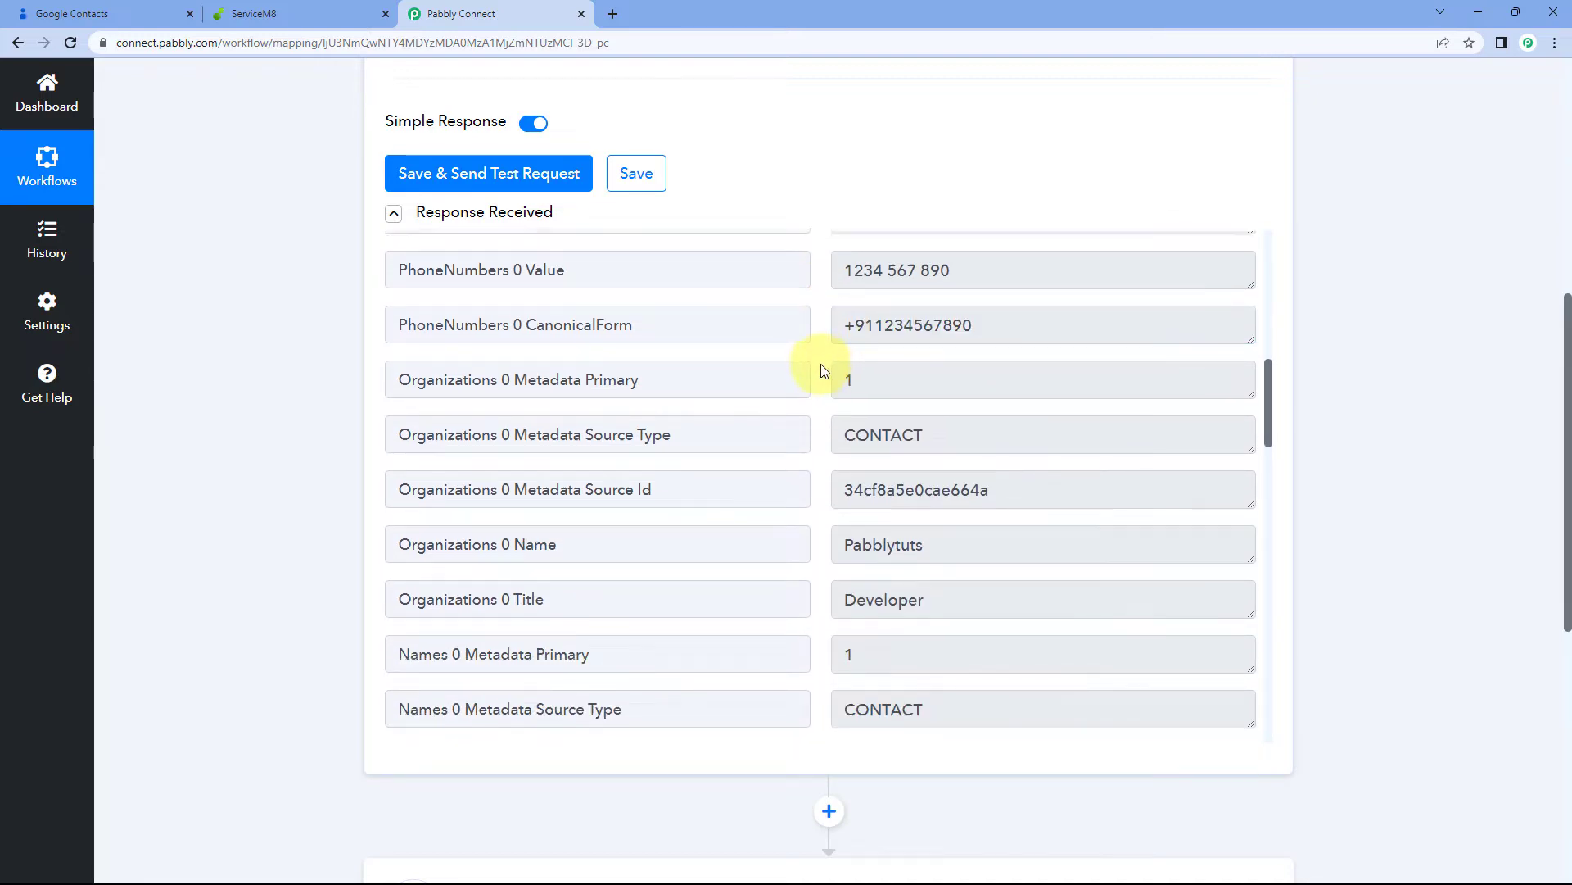
pyautogui.moveTo(955, 393); pyautogui.dragTo(830, 393)
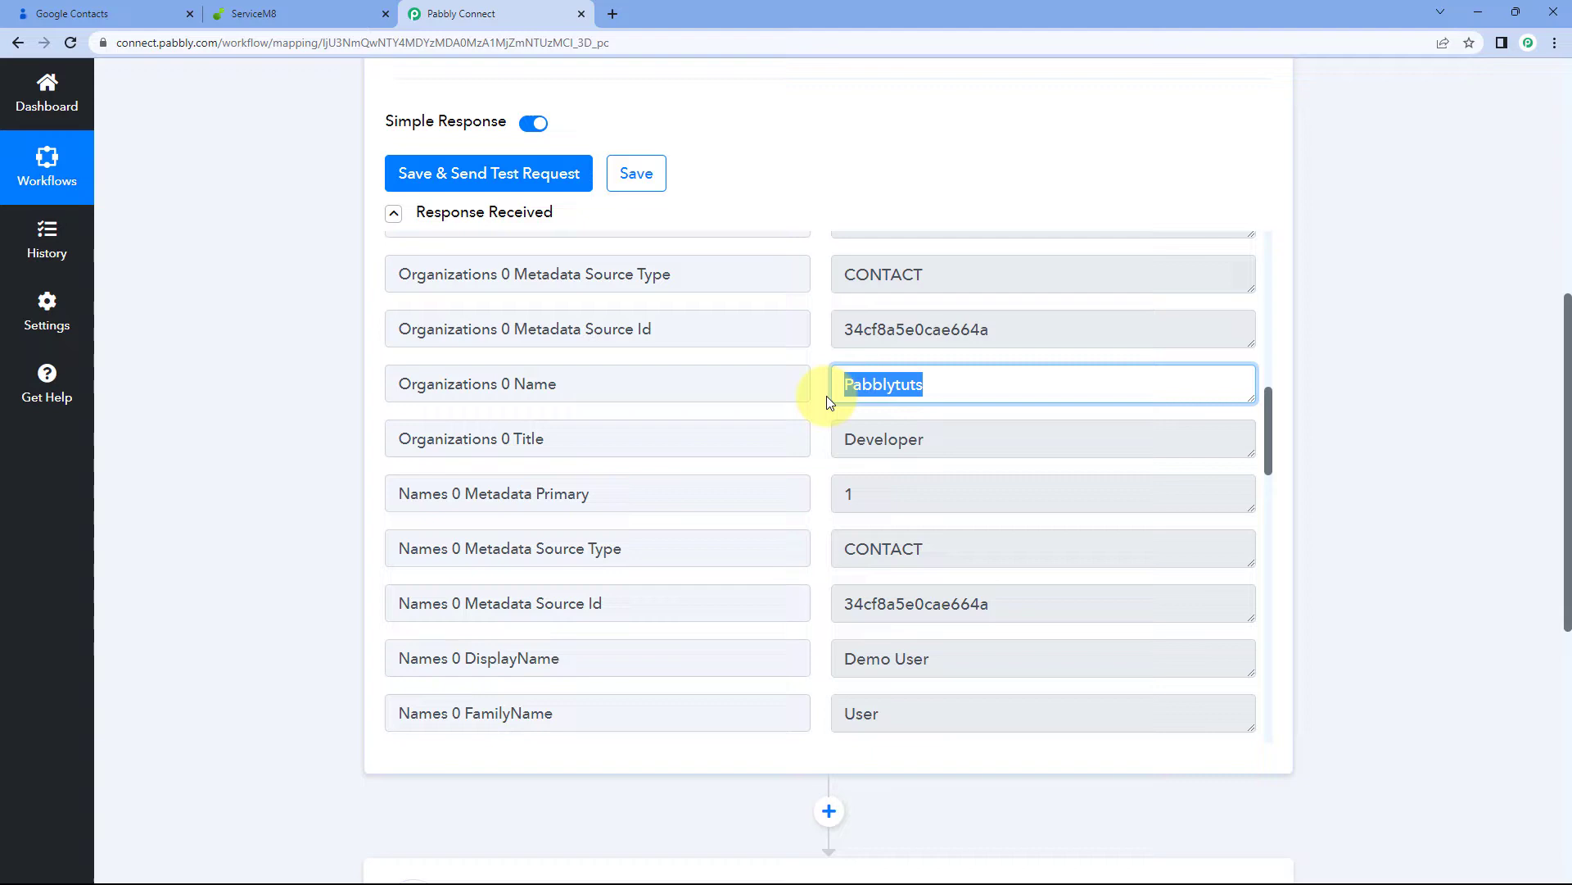
pyautogui.click(889, 441)
pyautogui.moveTo(950, 440); pyautogui.dragTo(815, 442)
pyautogui.click(814, 442)
pyautogui.scroll(-2, 814, 442)
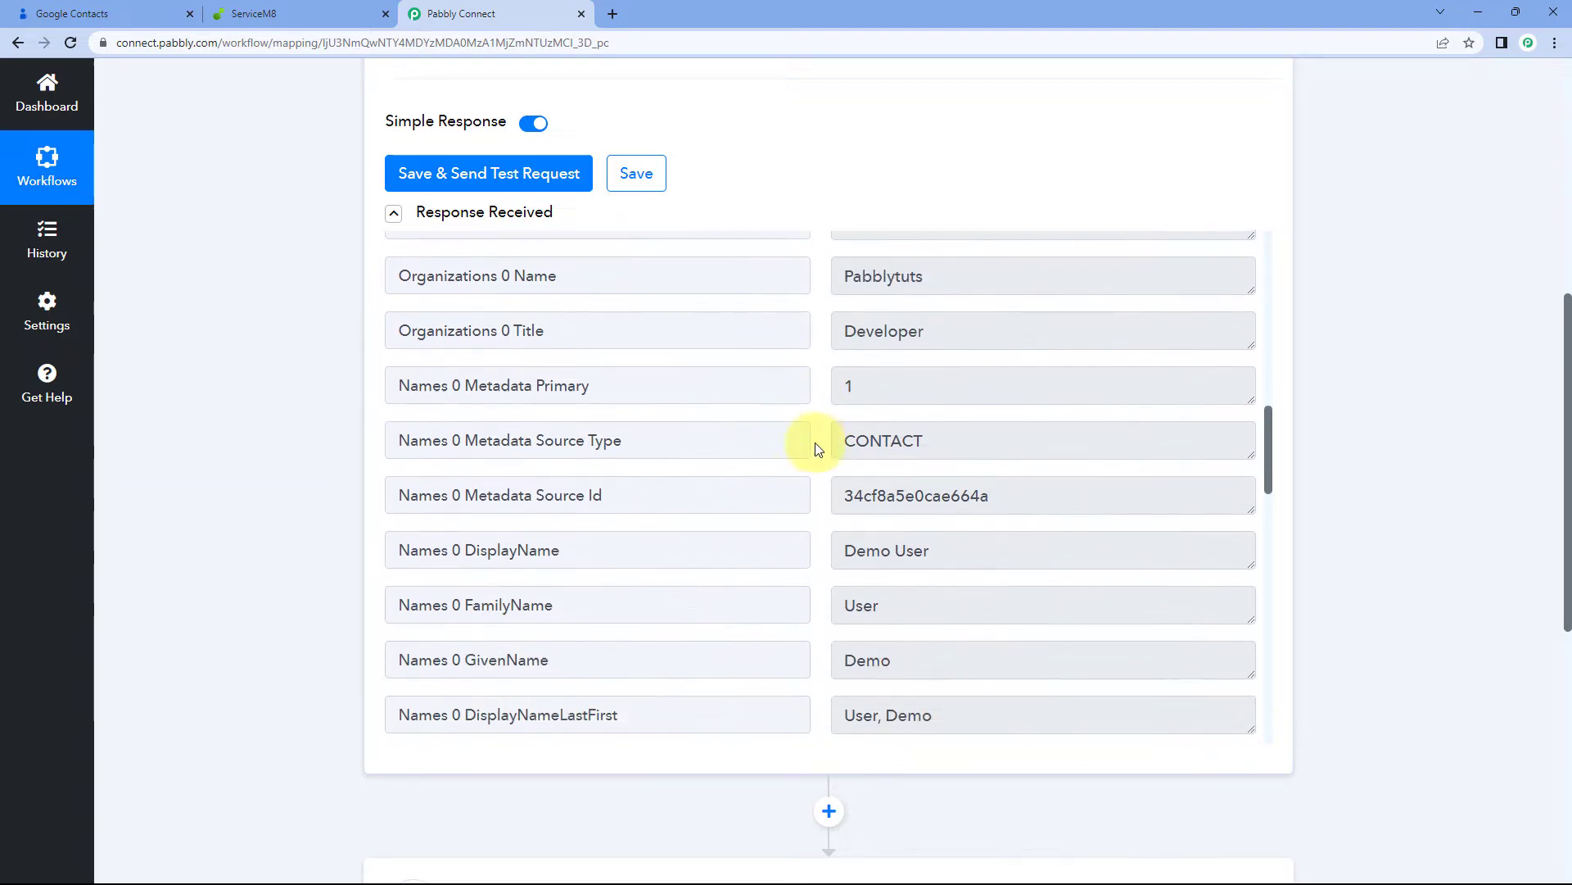
pyautogui.moveTo(948, 575); pyautogui.dragTo(800, 574)
pyautogui.scroll(-2, 814, 508)
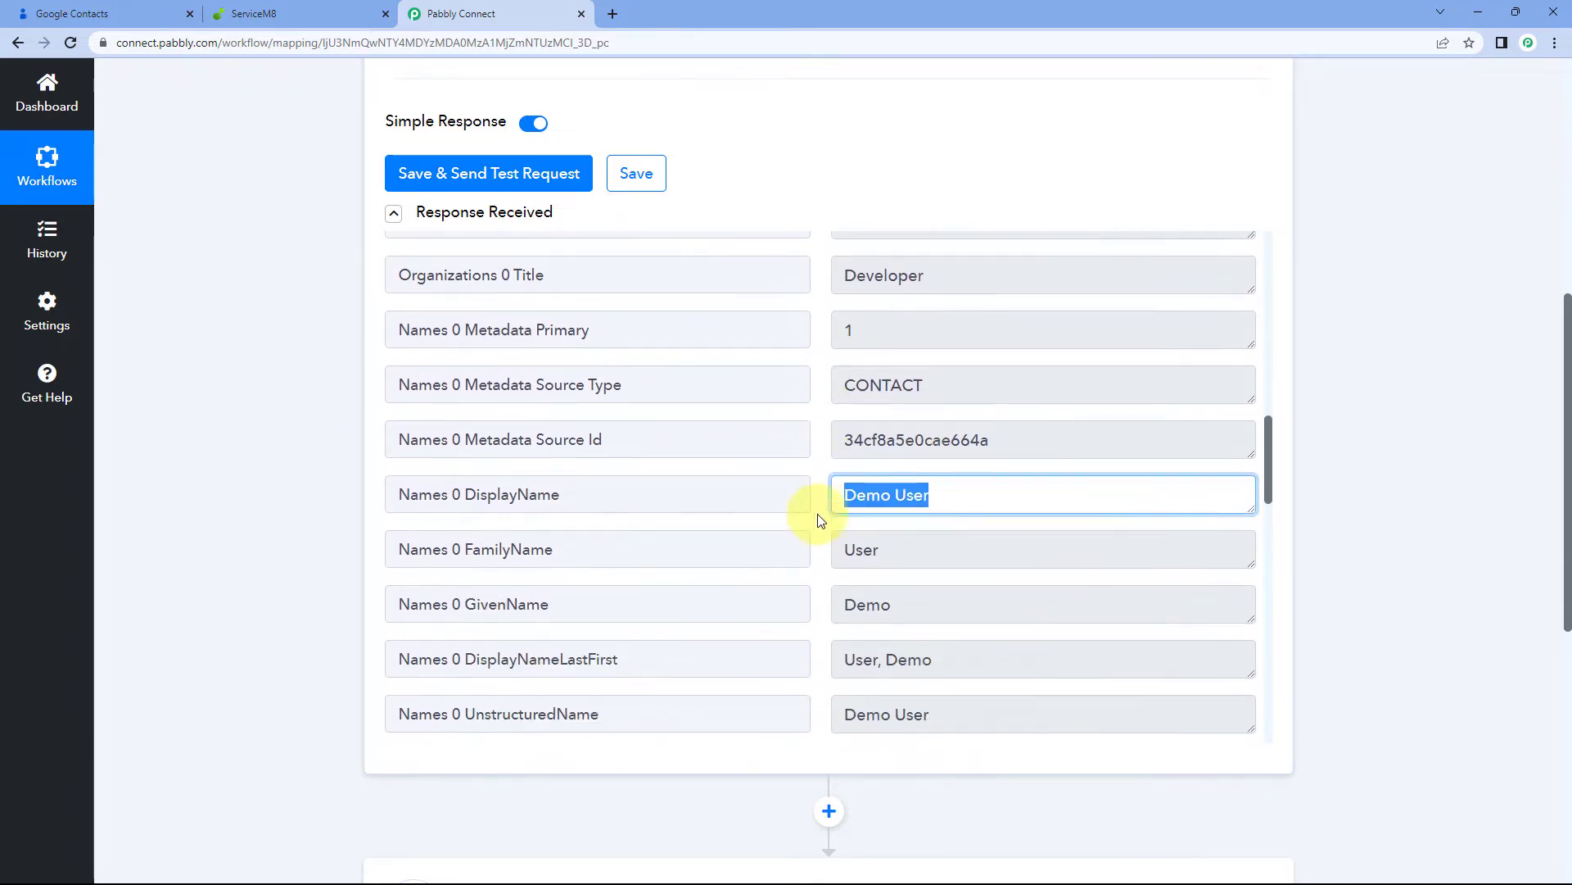
pyautogui.moveTo(904, 527); pyautogui.dragTo(805, 528)
pyautogui.moveTo(915, 480); pyautogui.dragTo(822, 493)
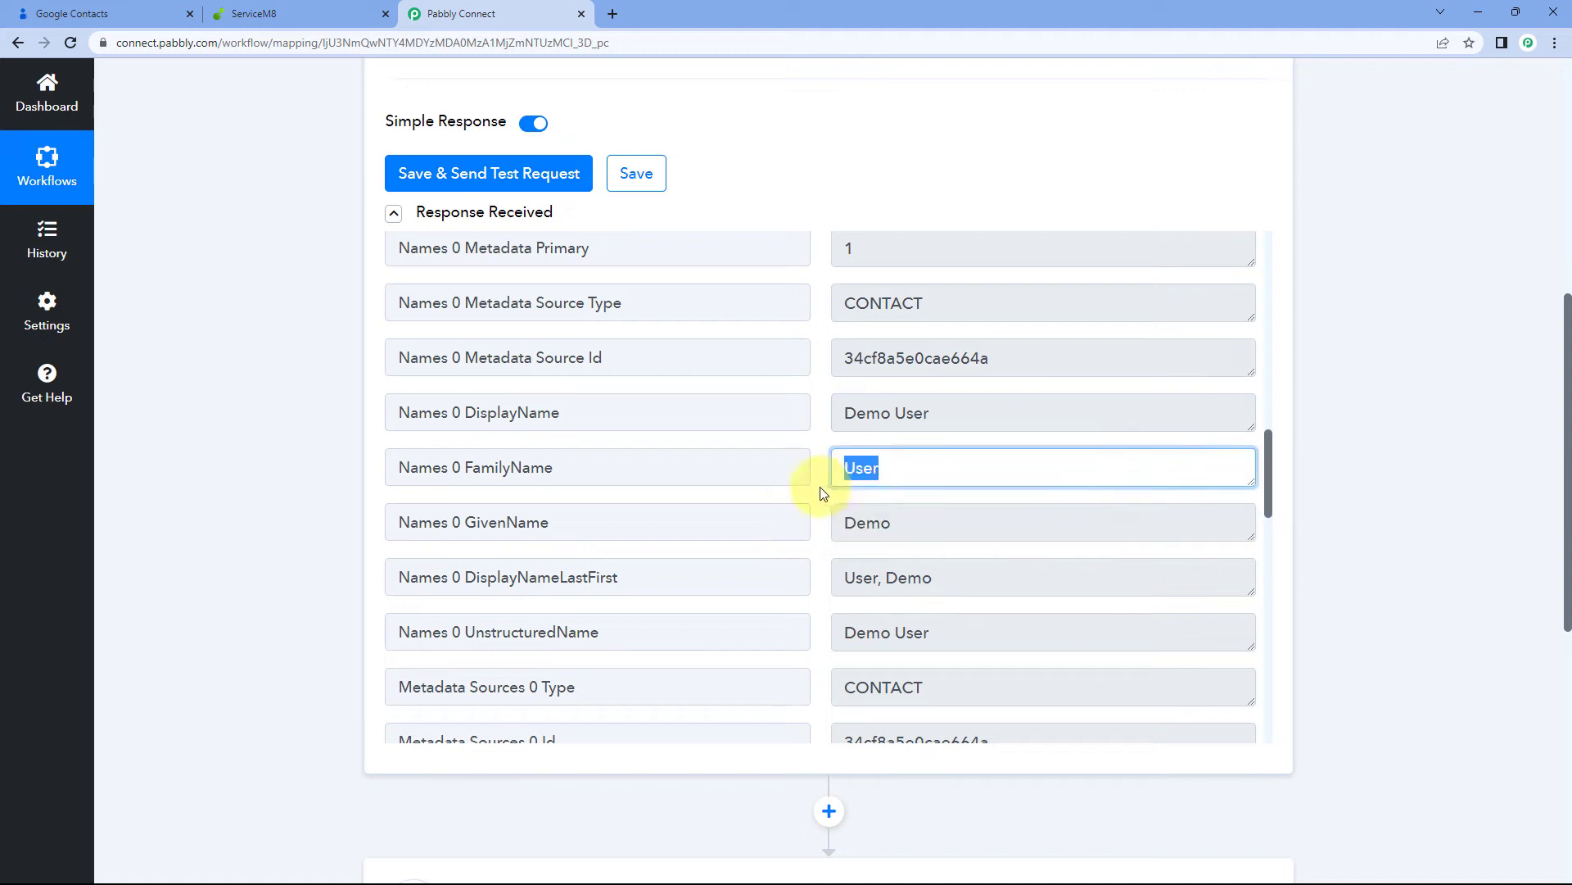
pyautogui.scroll(-2, 811, 475)
pyautogui.scroll(2, 818, 481)
pyautogui.scroll(-3, 811, 482)
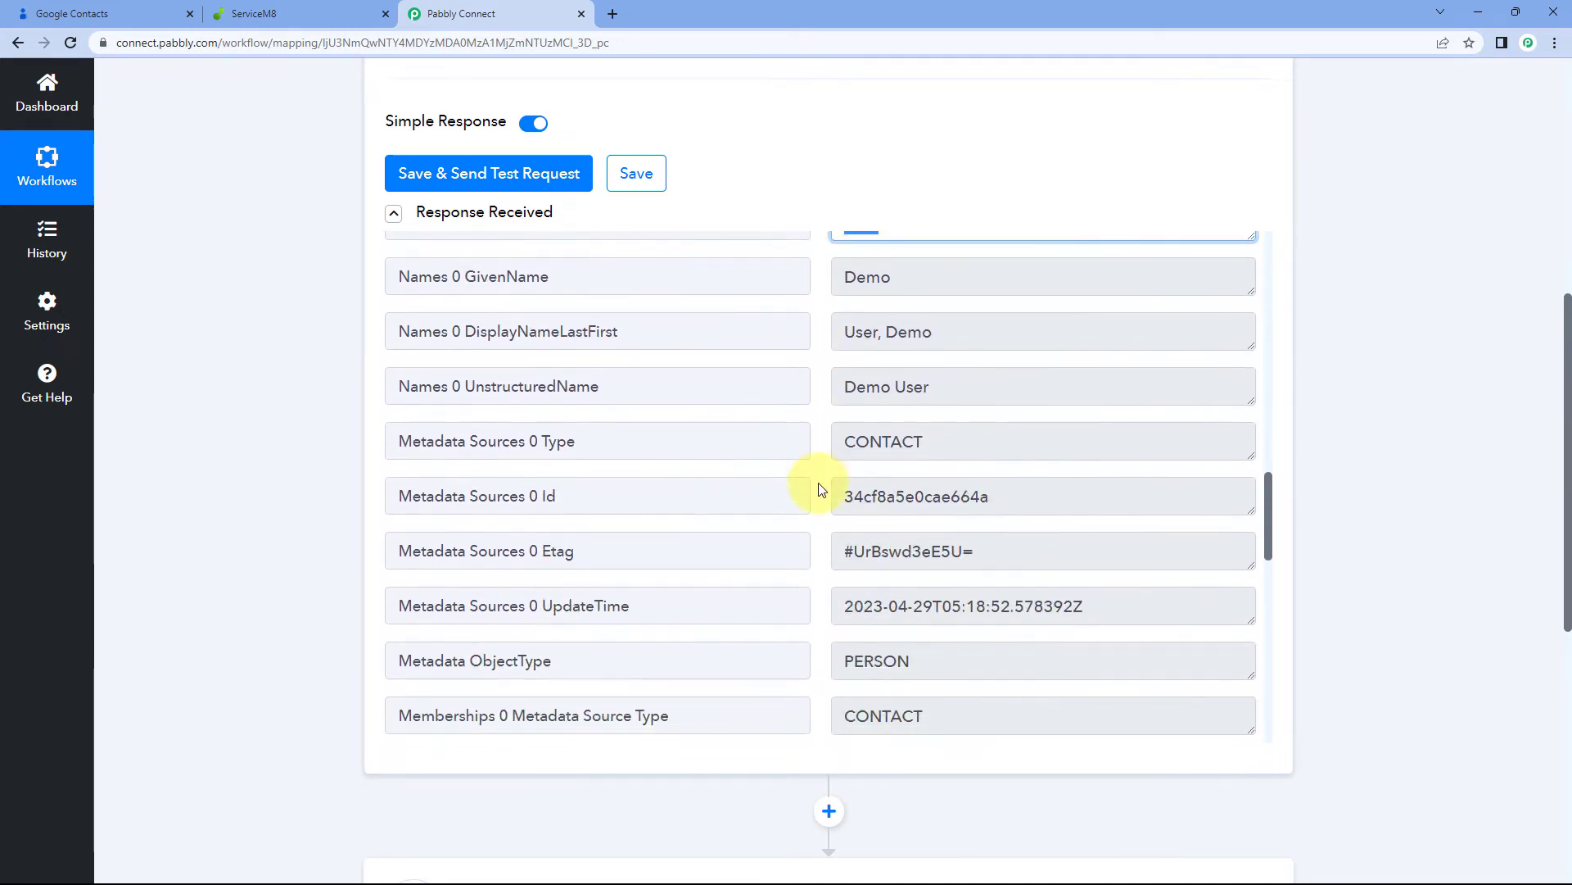
pyautogui.scroll(-5, 821, 489)
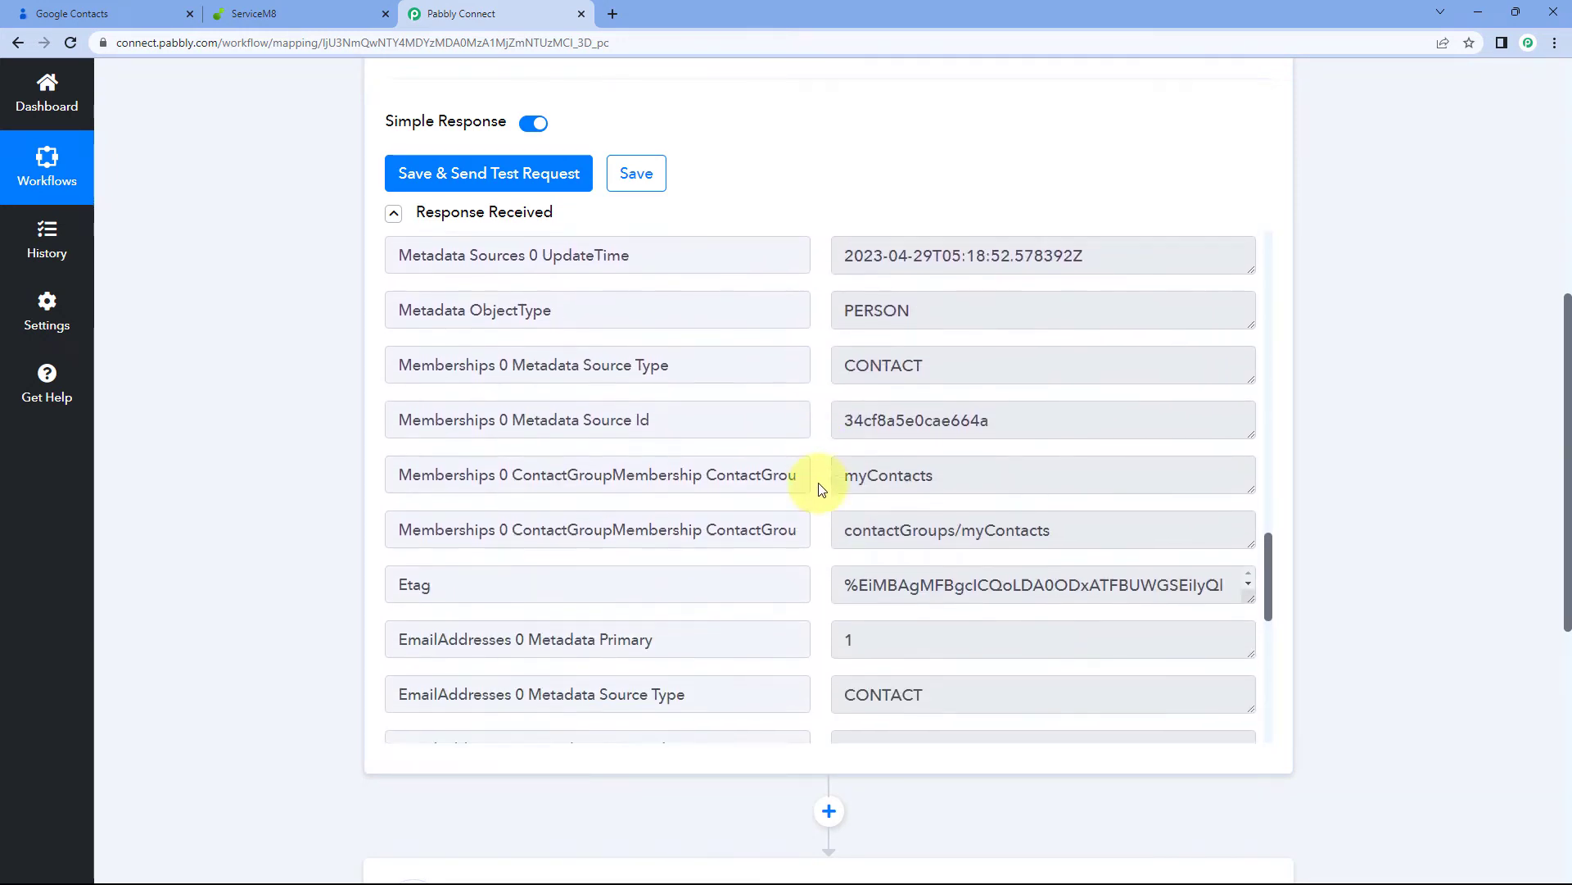
pyautogui.scroll(-5, 819, 471)
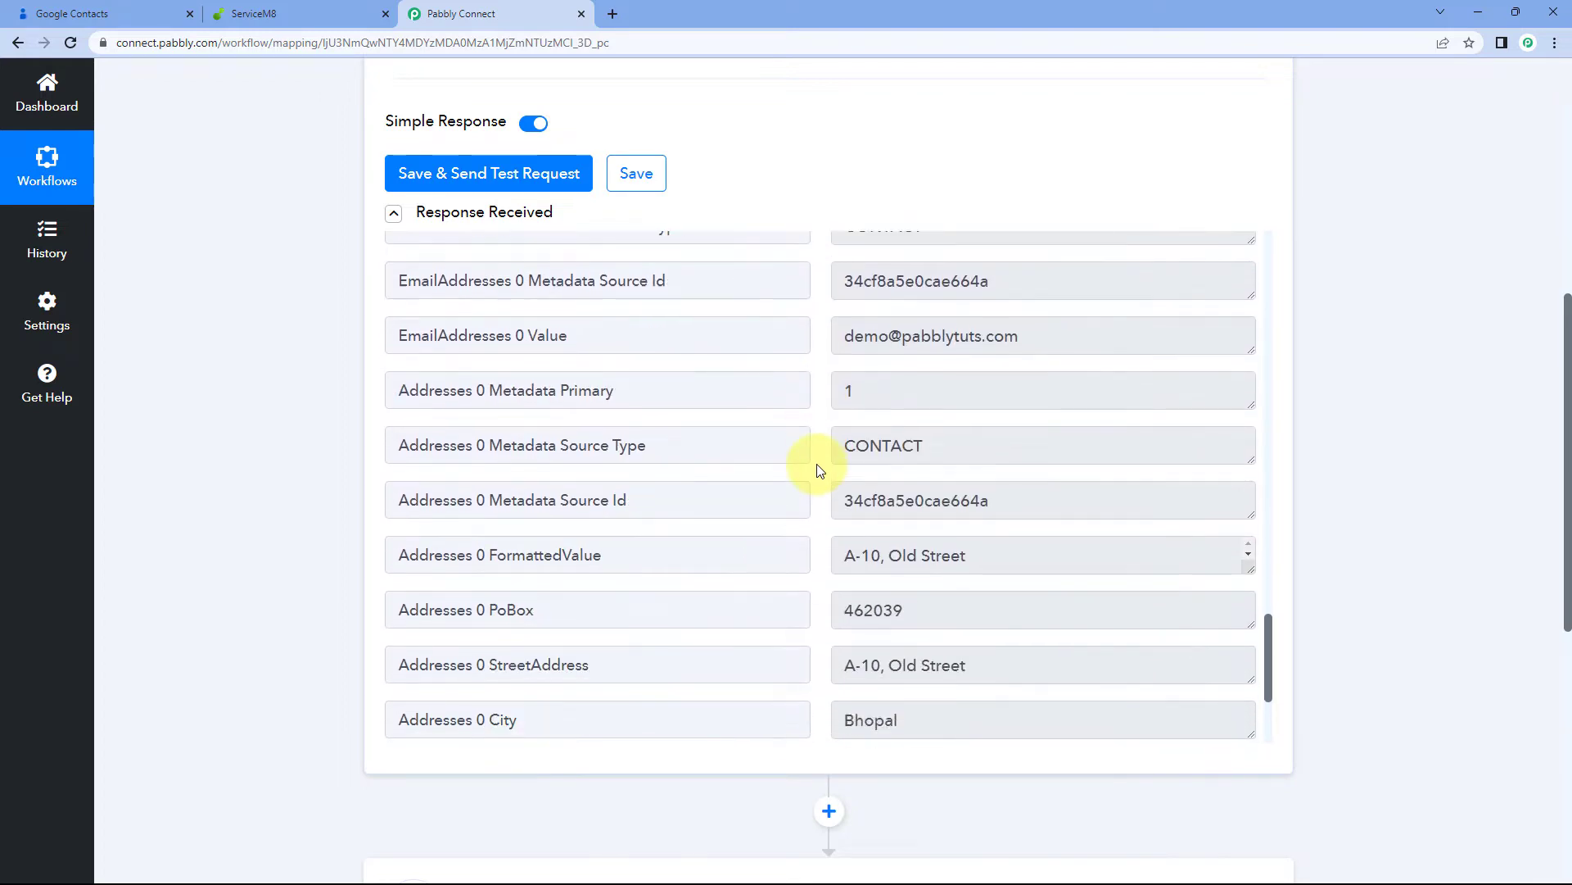
pyautogui.moveTo(1046, 334); pyautogui.dragTo(803, 347)
pyautogui.click(818, 396)
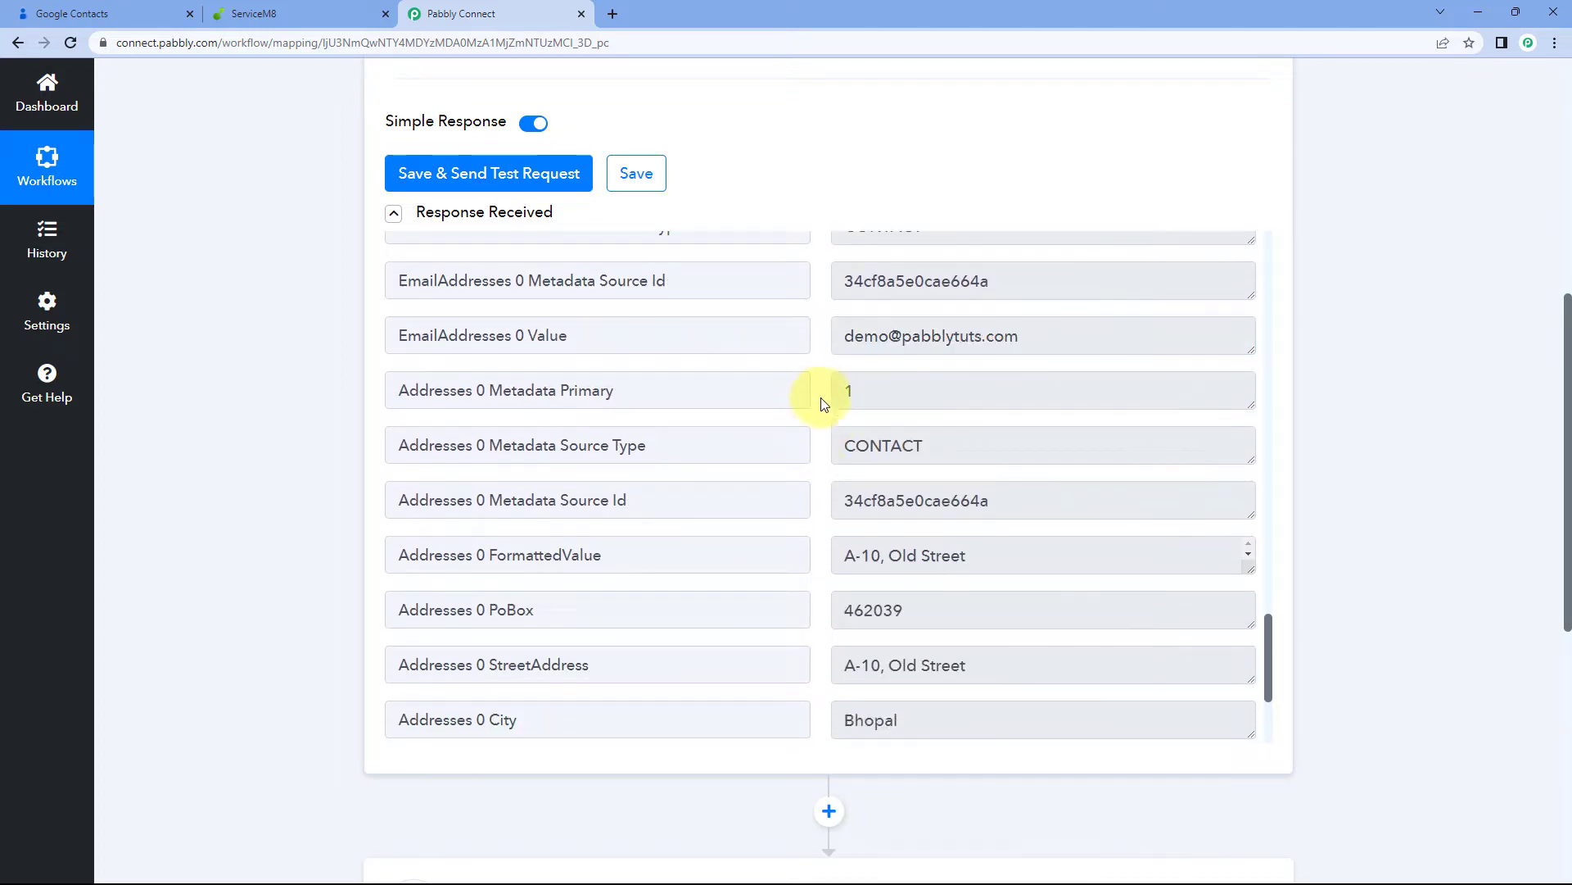
pyautogui.scroll(-3, 821, 418)
pyautogui.scroll(-1, 822, 418)
pyautogui.moveTo(895, 323); pyautogui.dragTo(931, 362)
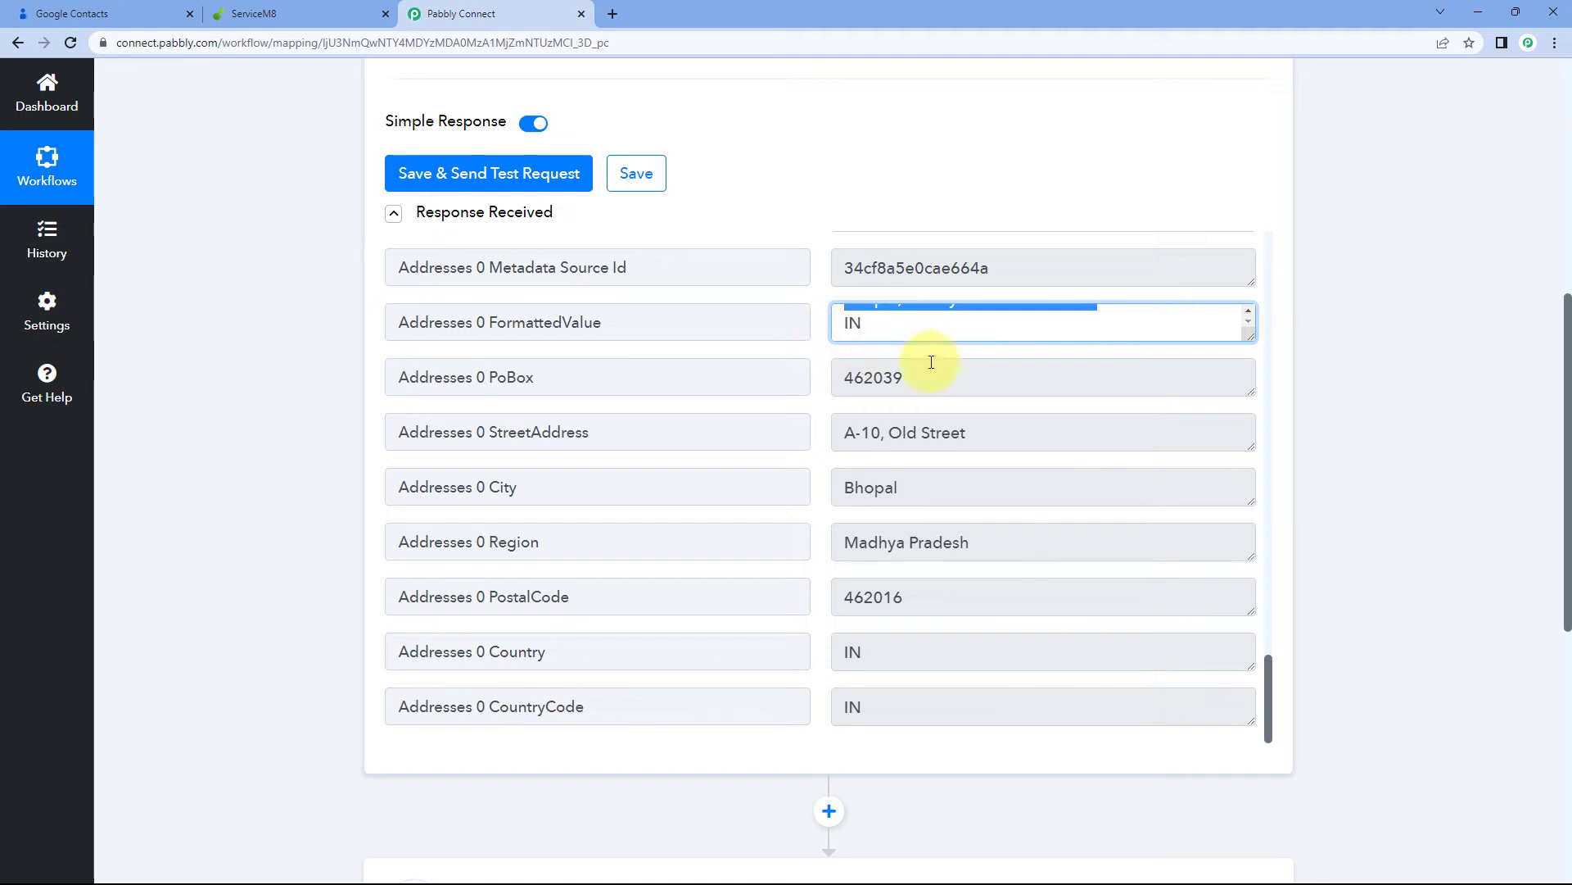
pyautogui.scroll(3, 917, 353)
pyautogui.scroll(2, 1032, 479)
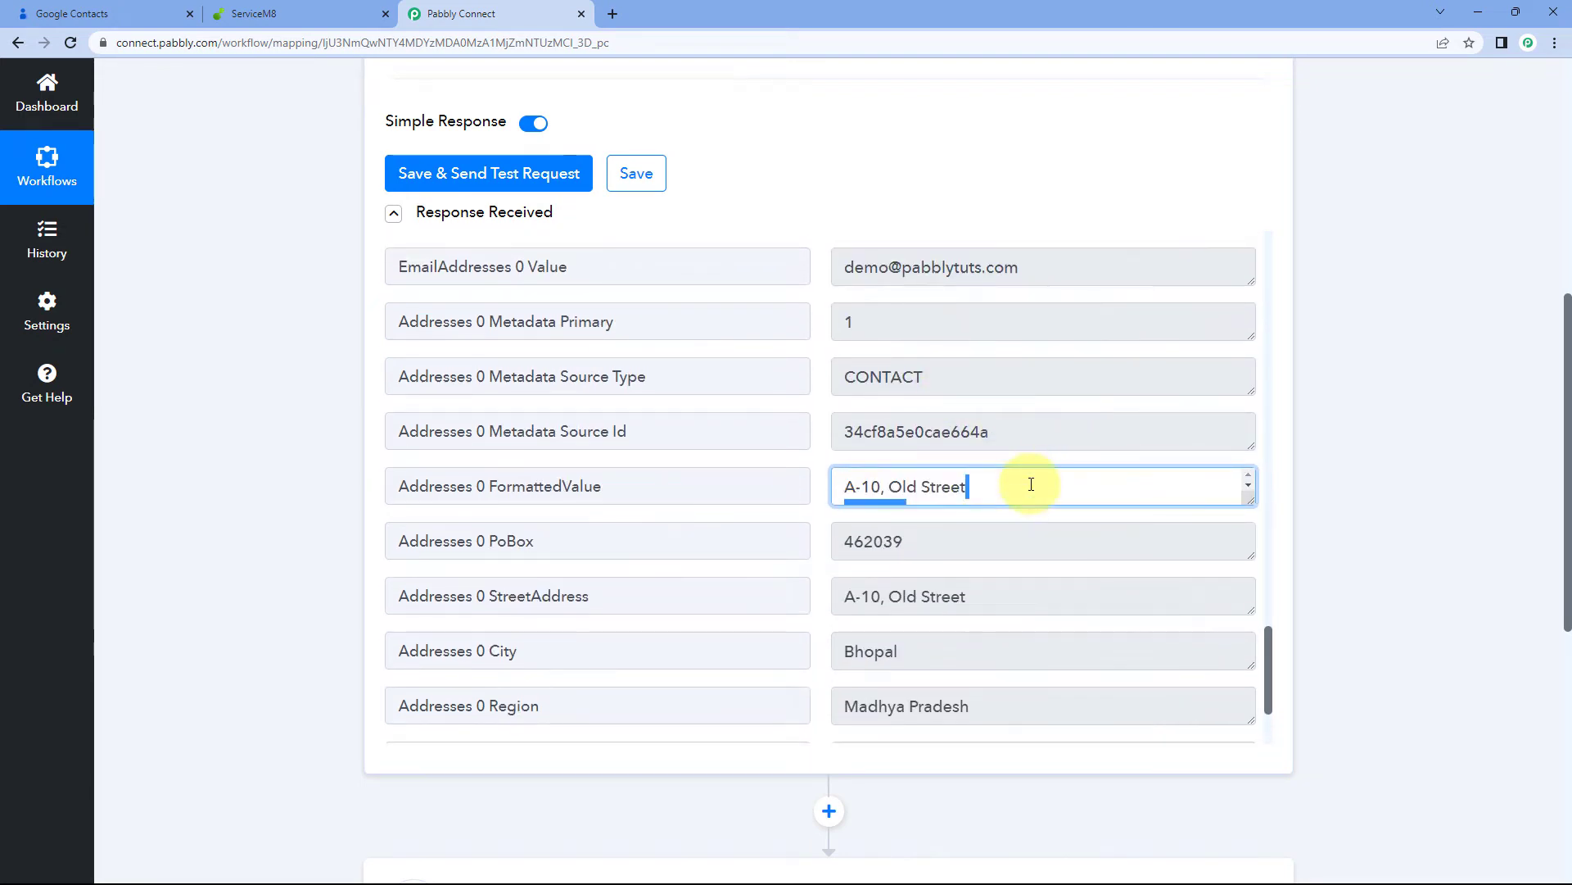
pyautogui.scroll(-3, 818, 475)
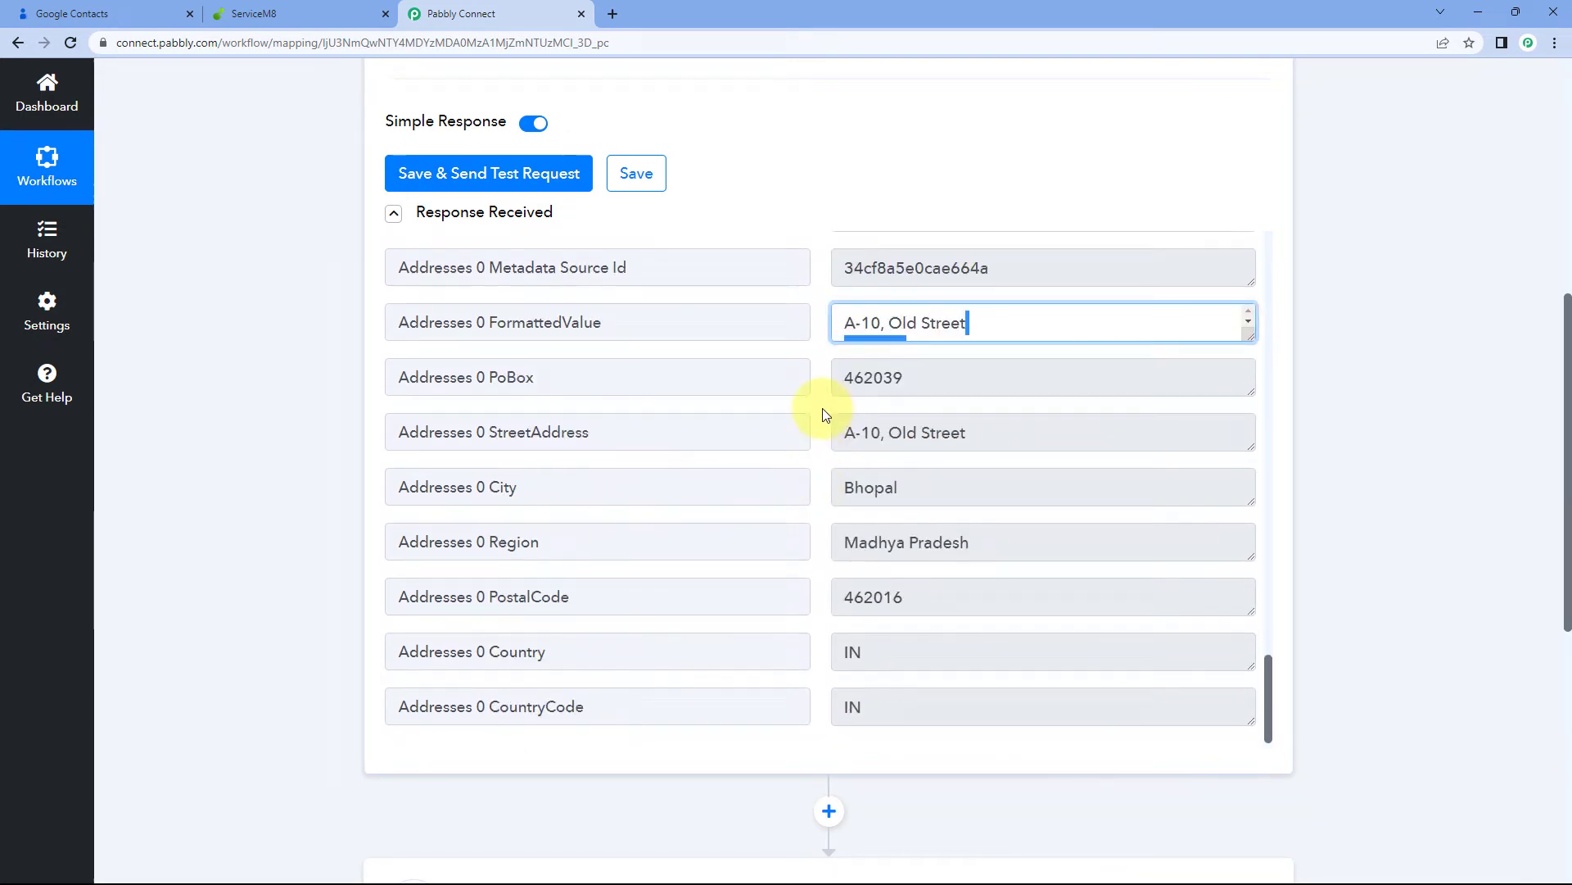
pyautogui.doubleClick(929, 379)
pyautogui.moveTo(1000, 439); pyautogui.dragTo(857, 432)
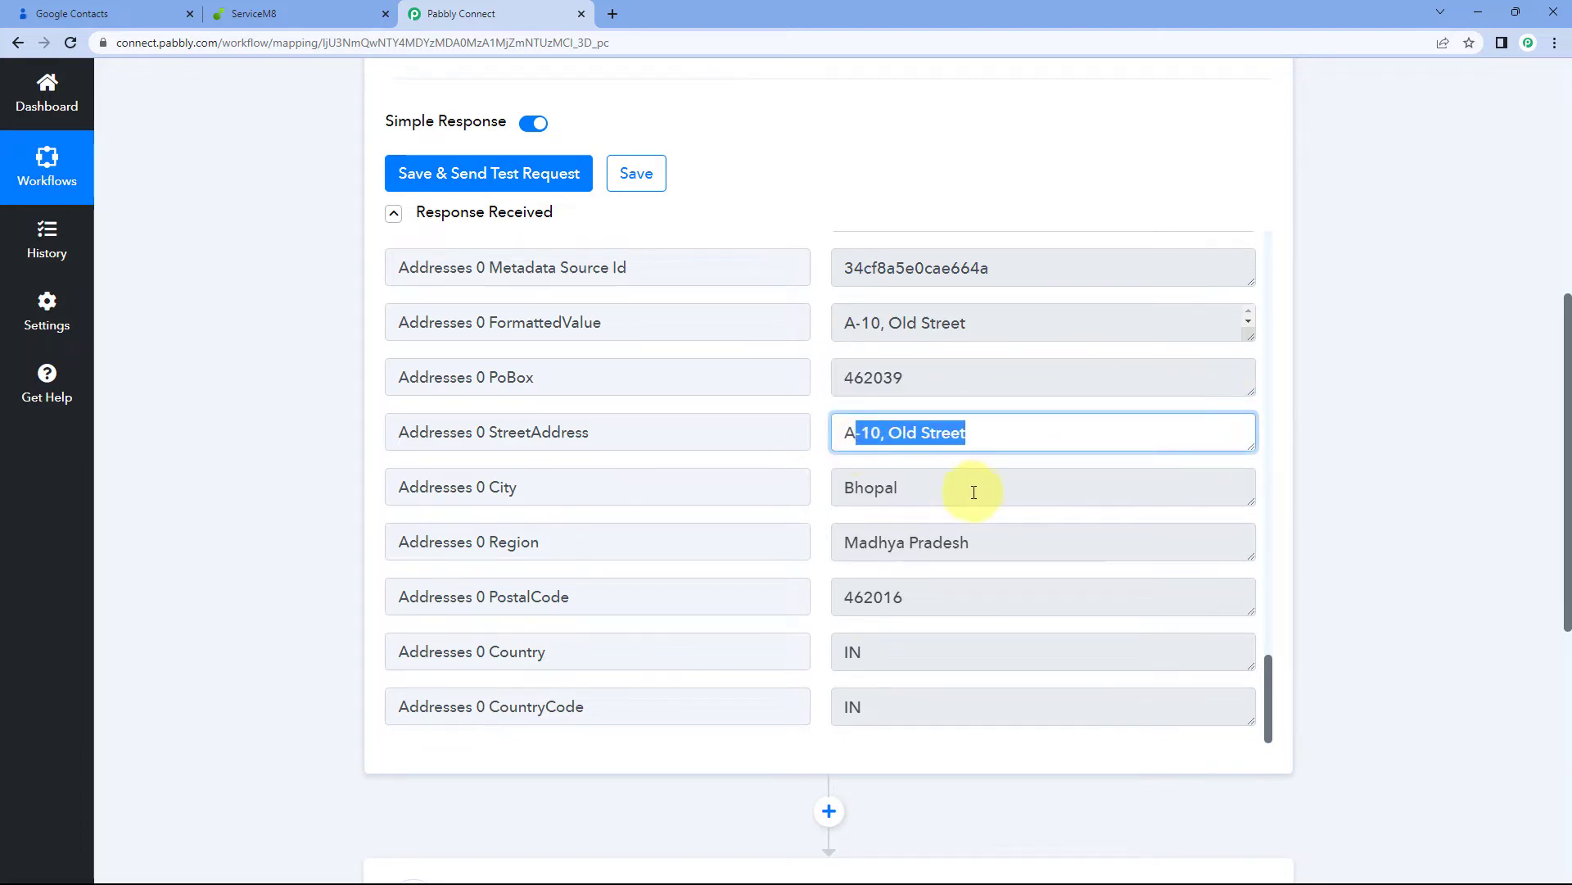
pyautogui.moveTo(973, 492); pyautogui.dragTo(805, 489)
pyautogui.tripleClick(944, 541)
pyautogui.moveTo(937, 604); pyautogui.dragTo(817, 504)
pyautogui.scroll(-2, 811, 479)
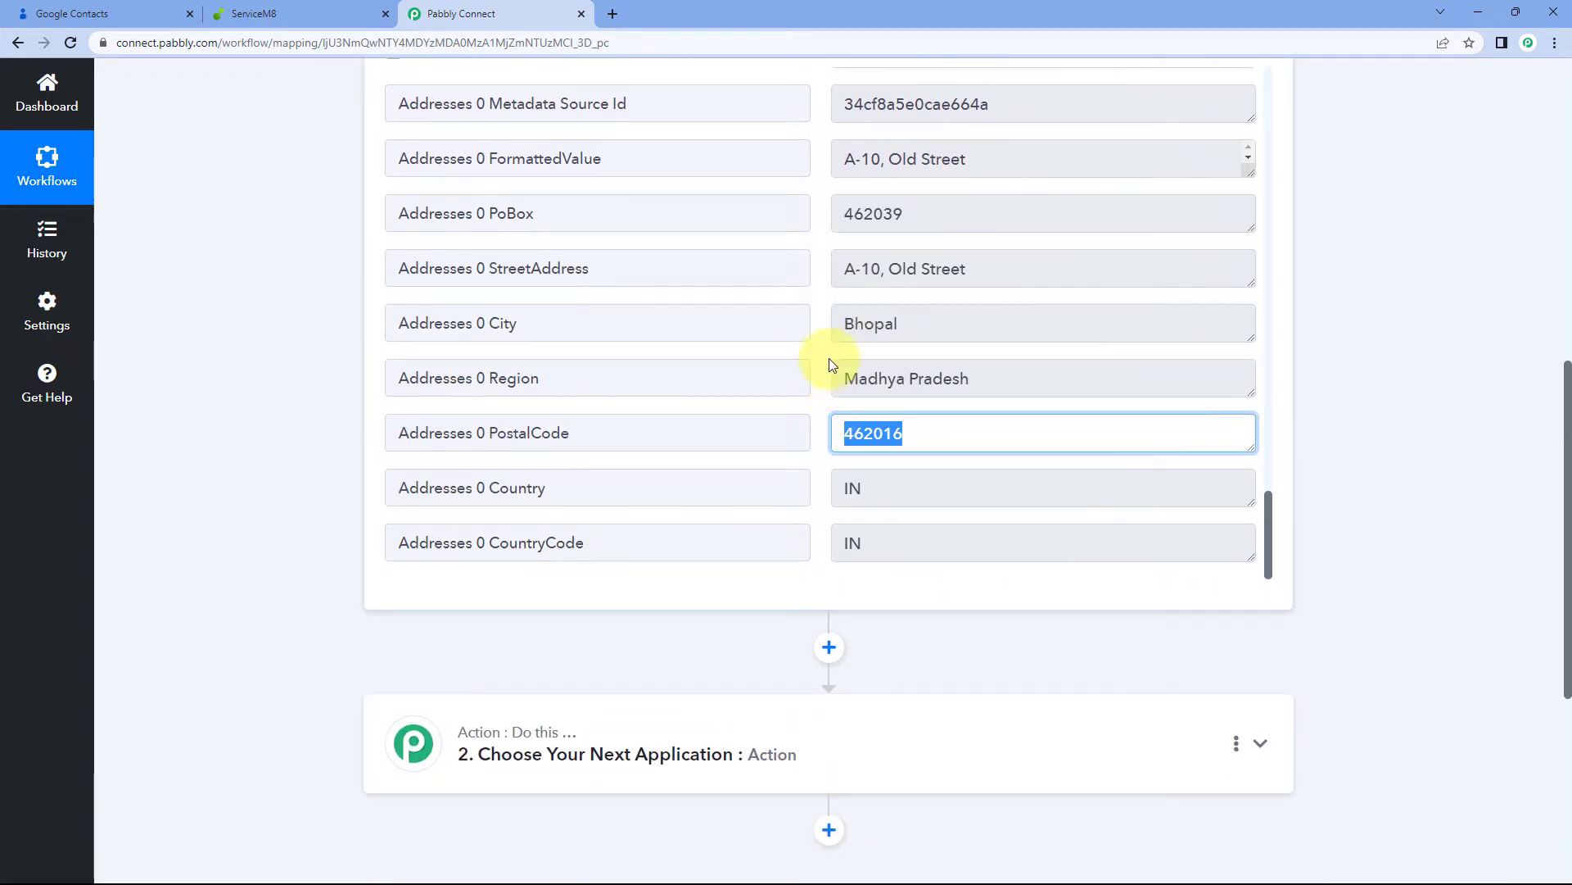
pyautogui.scroll(3, 1319, 348)
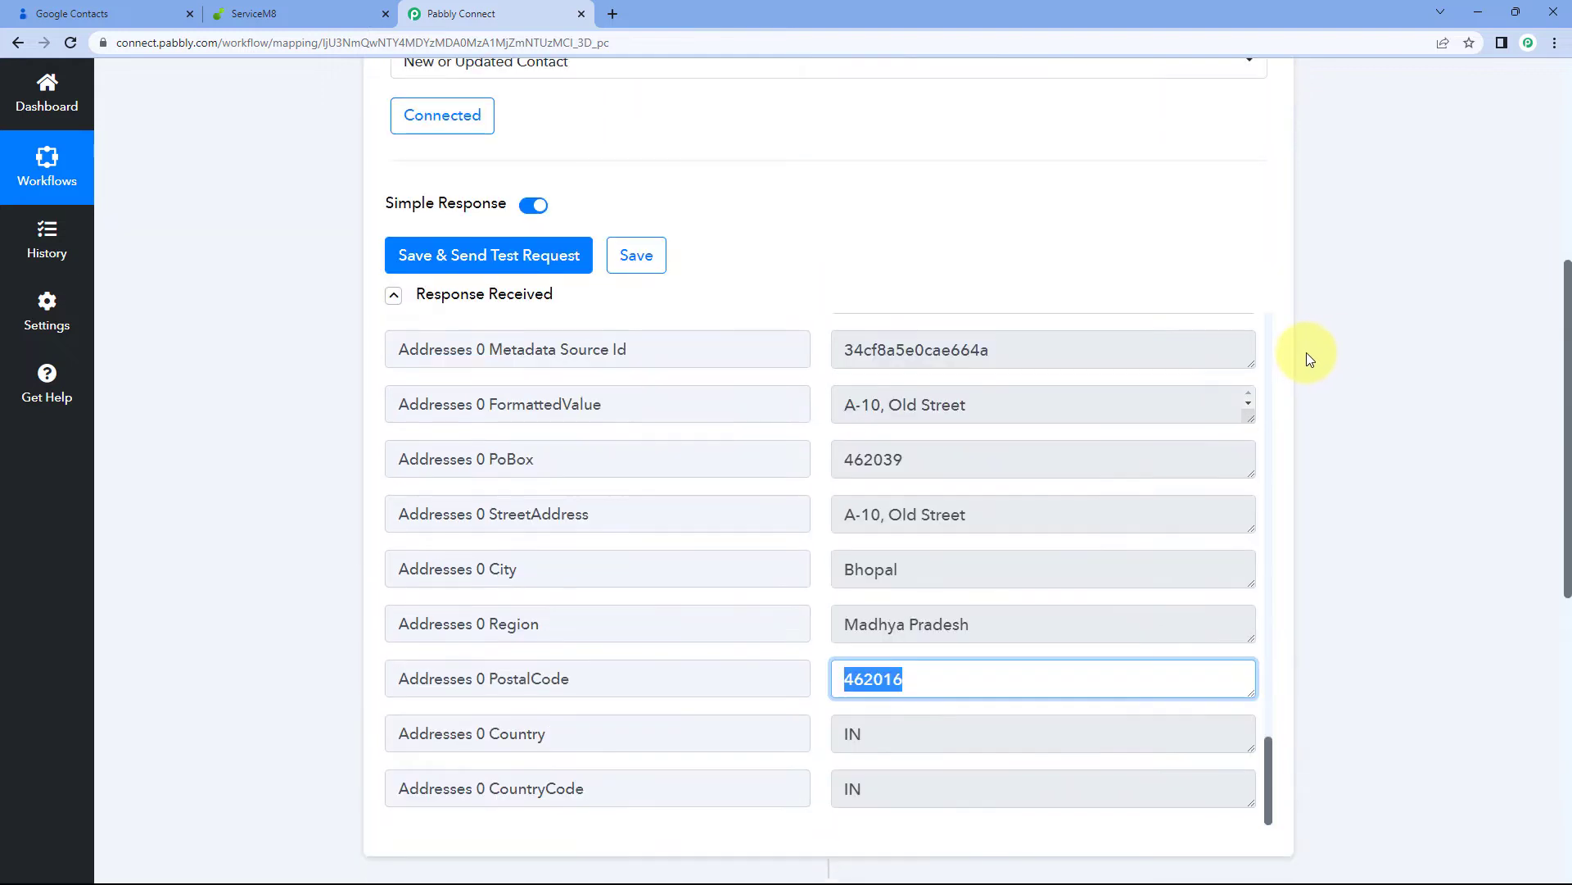
pyautogui.scroll(10, 819, 471)
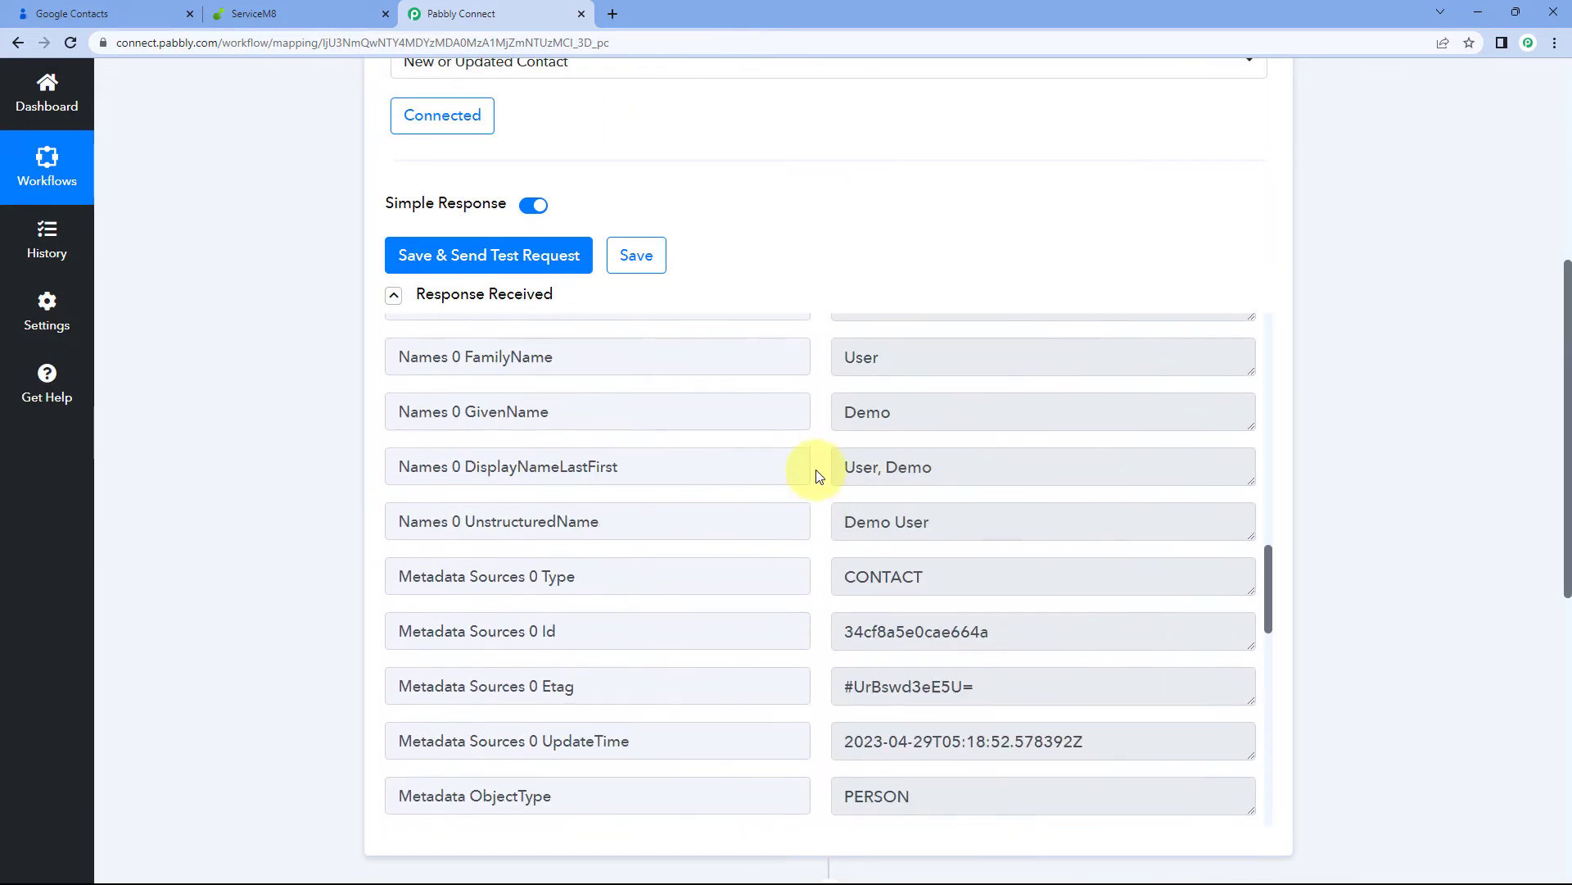
pyautogui.scroll(3, 819, 475)
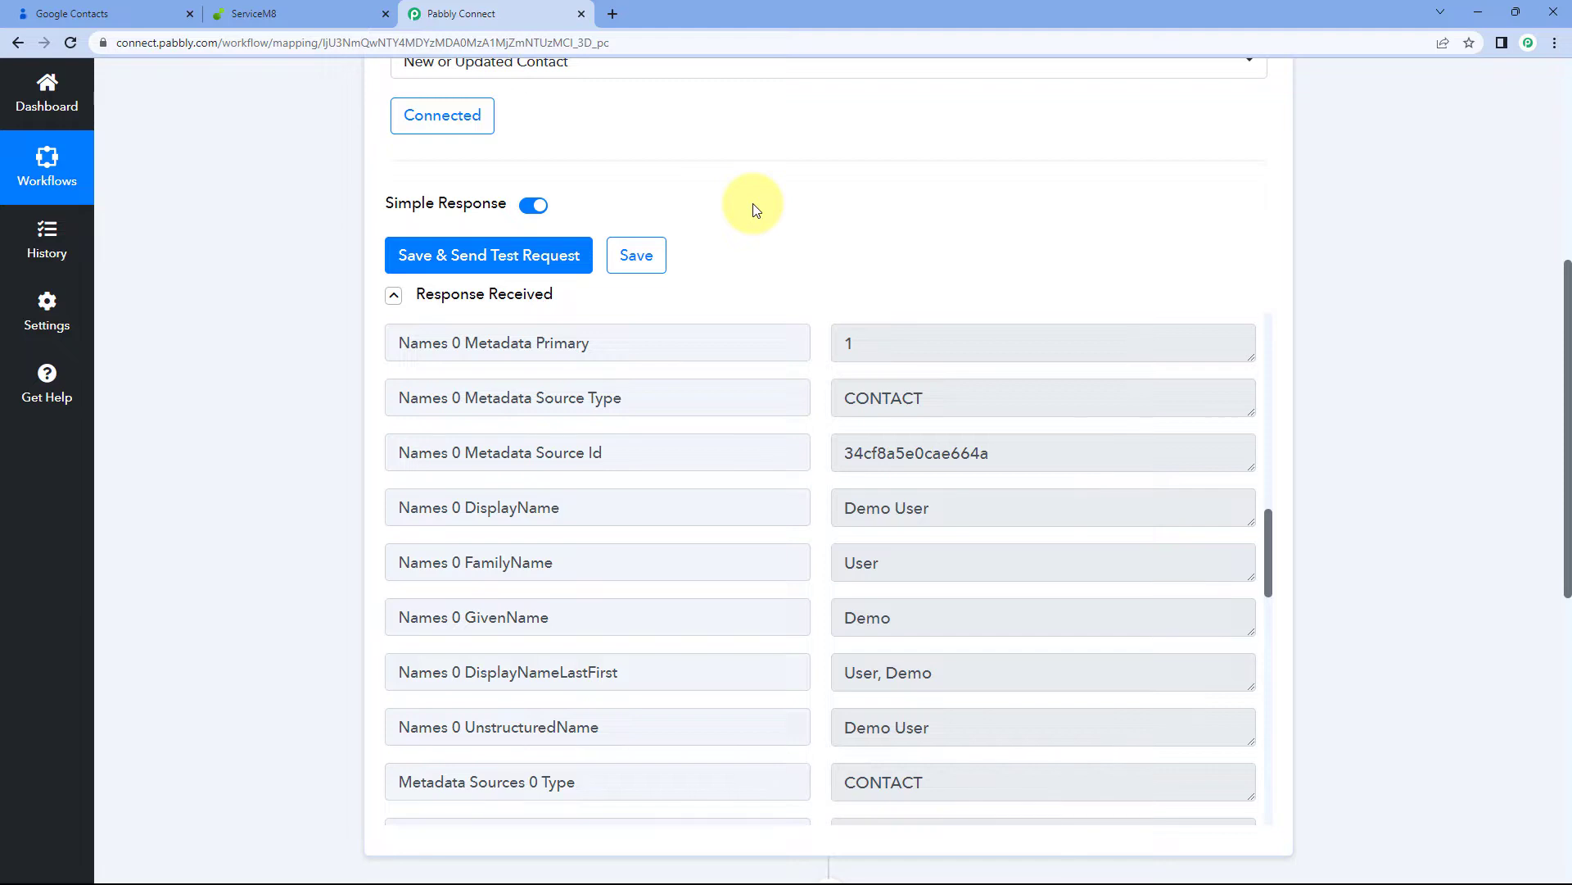
pyautogui.scroll(2, 755, 211)
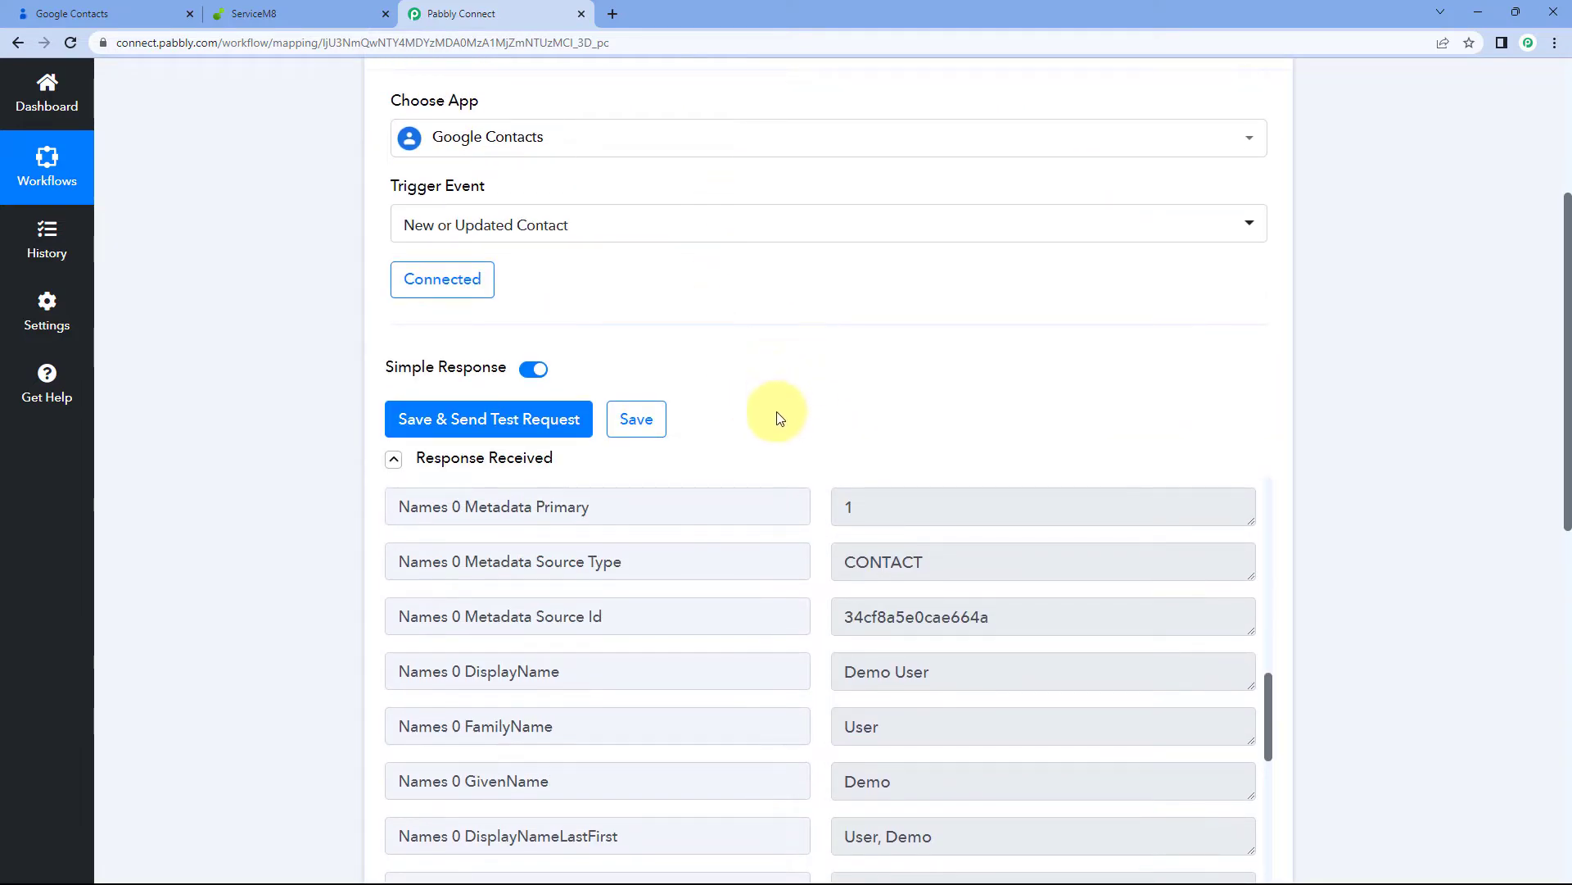
pyautogui.scroll(-2, 807, 385)
pyautogui.scroll(15, 806, 403)
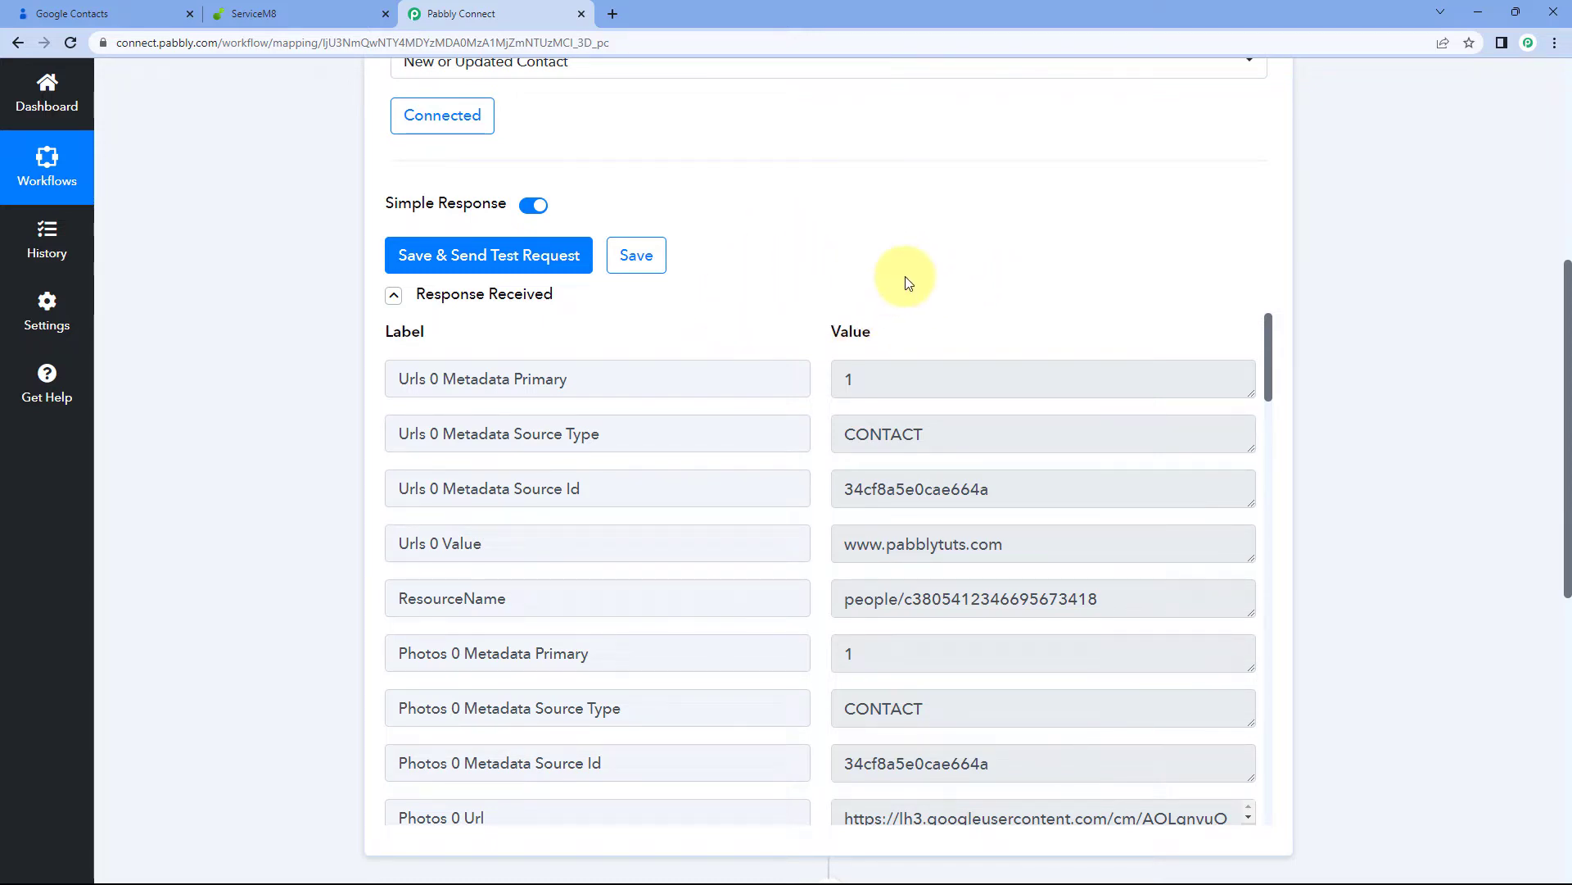
pyautogui.scroll(-1, 810, 254)
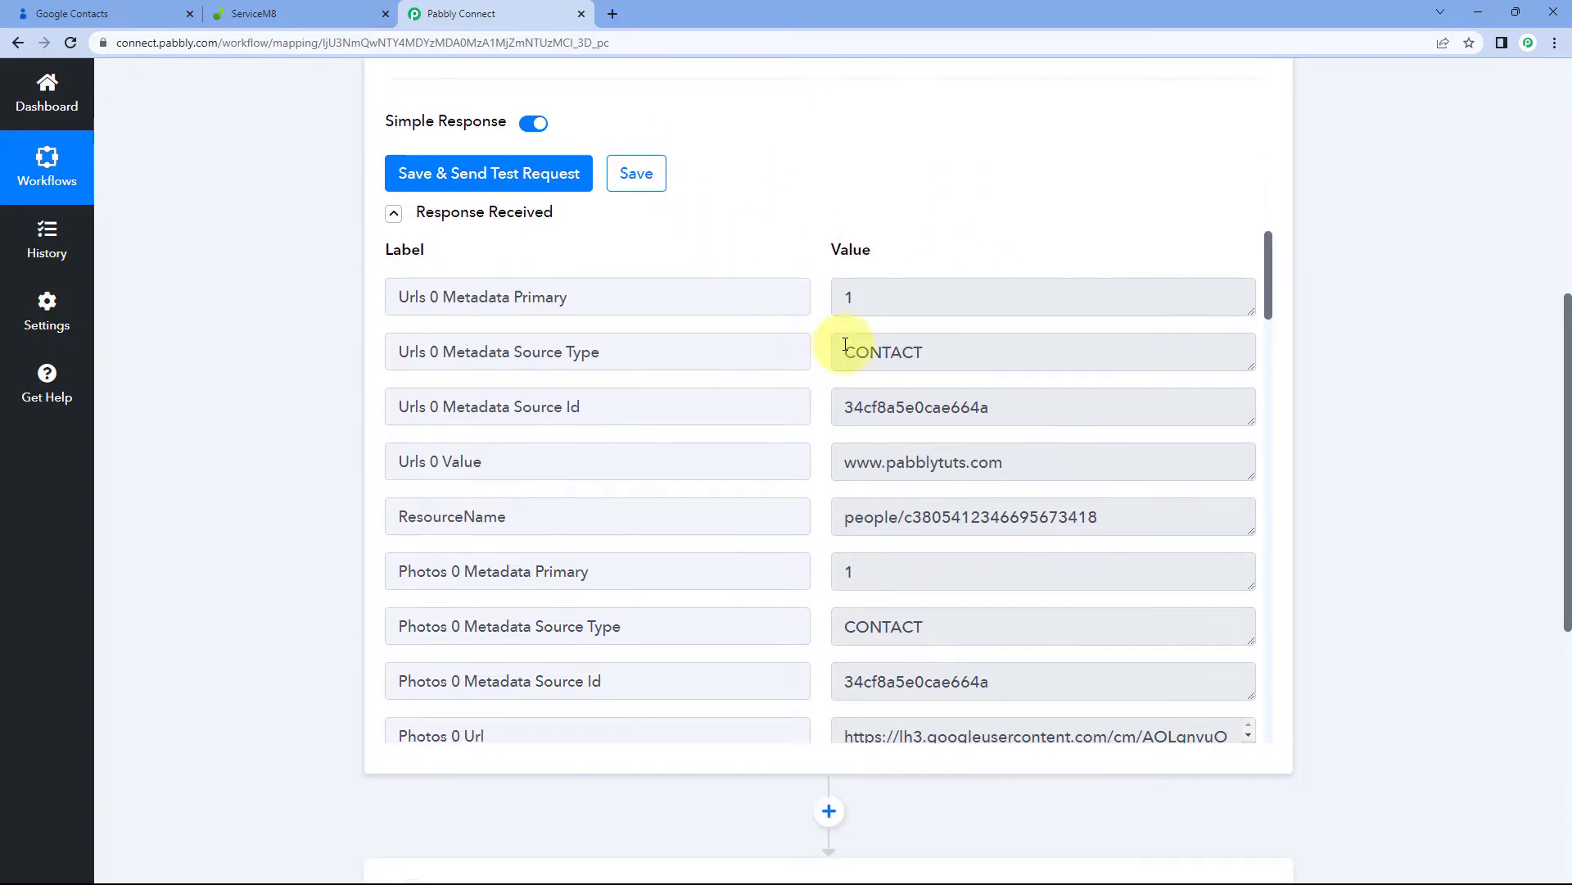
pyautogui.scroll(-1, 795, 368)
pyautogui.scroll(1, 800, 292)
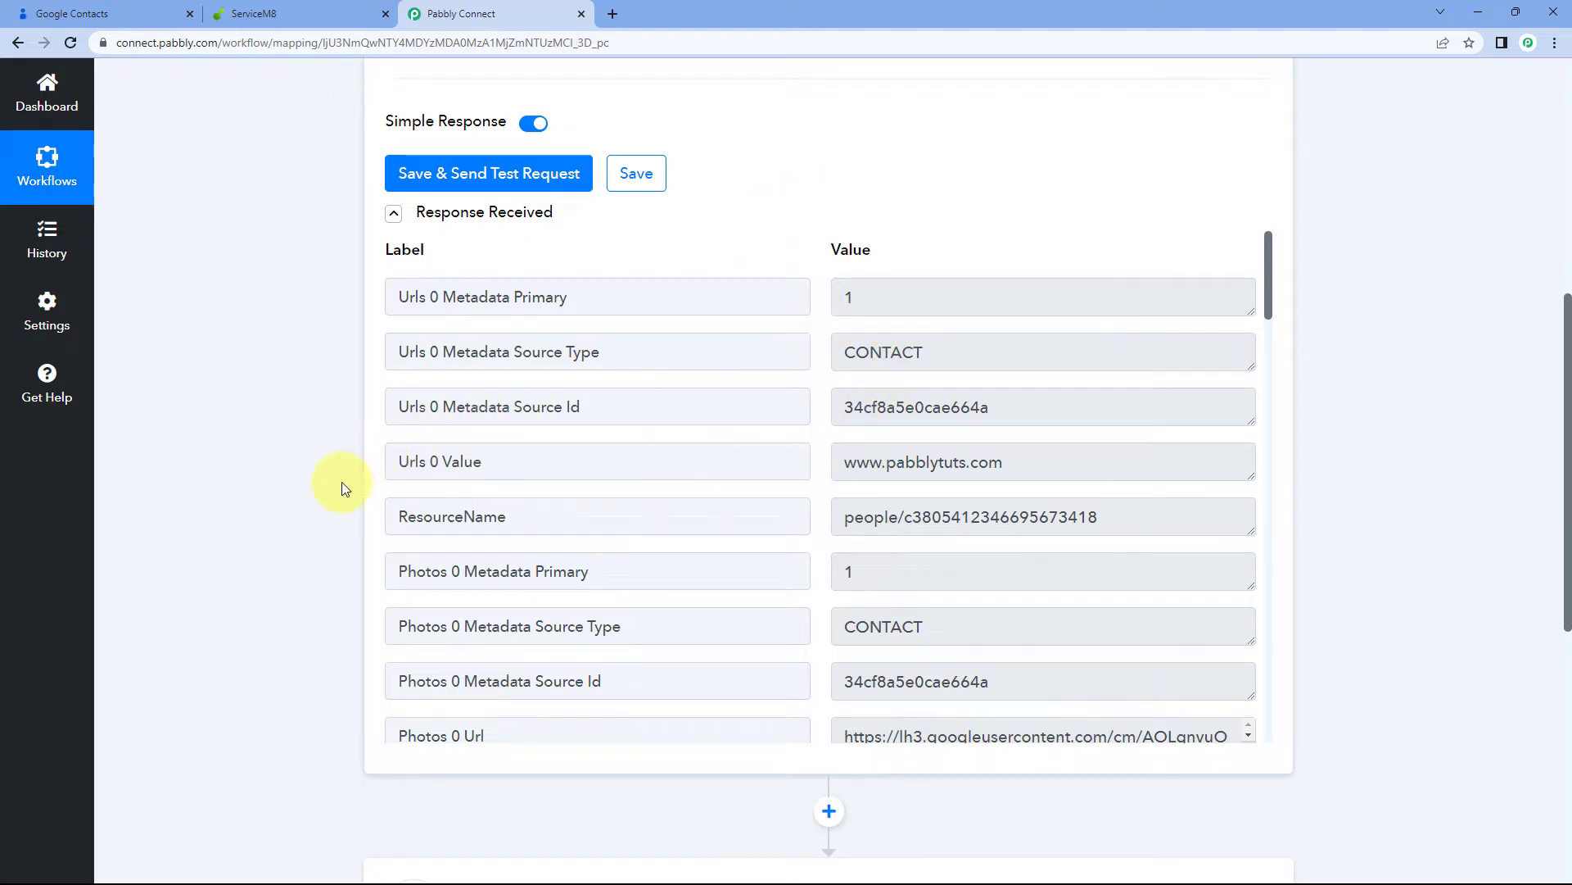
pyautogui.scroll(-7, 336, 434)
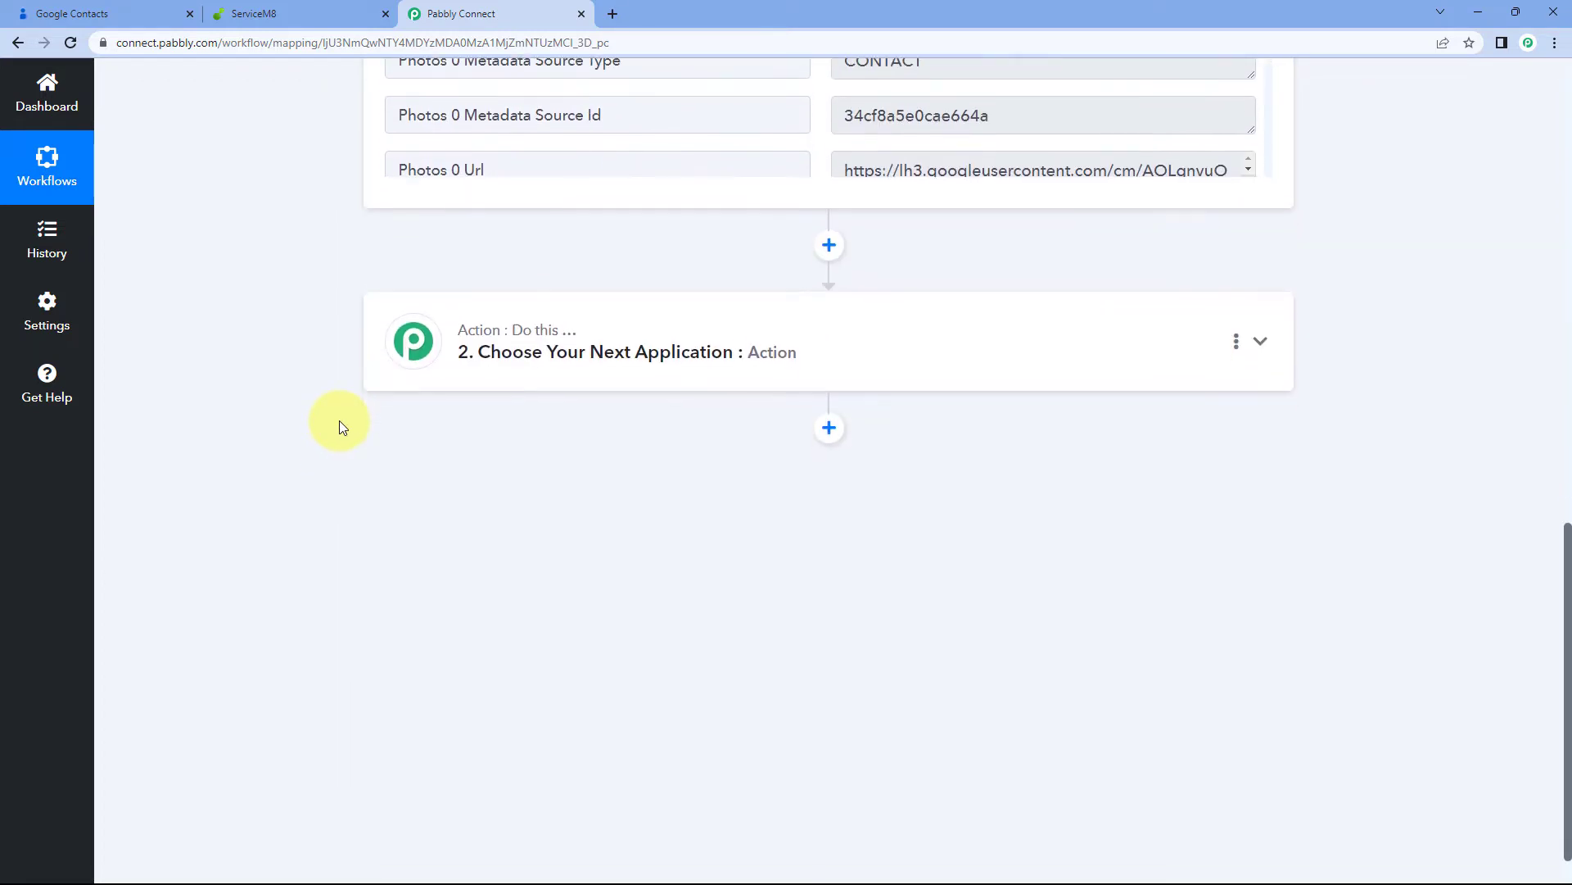
# Set the action step to ServiceM8 with the Create a New Client event
pyautogui.click(759, 332)
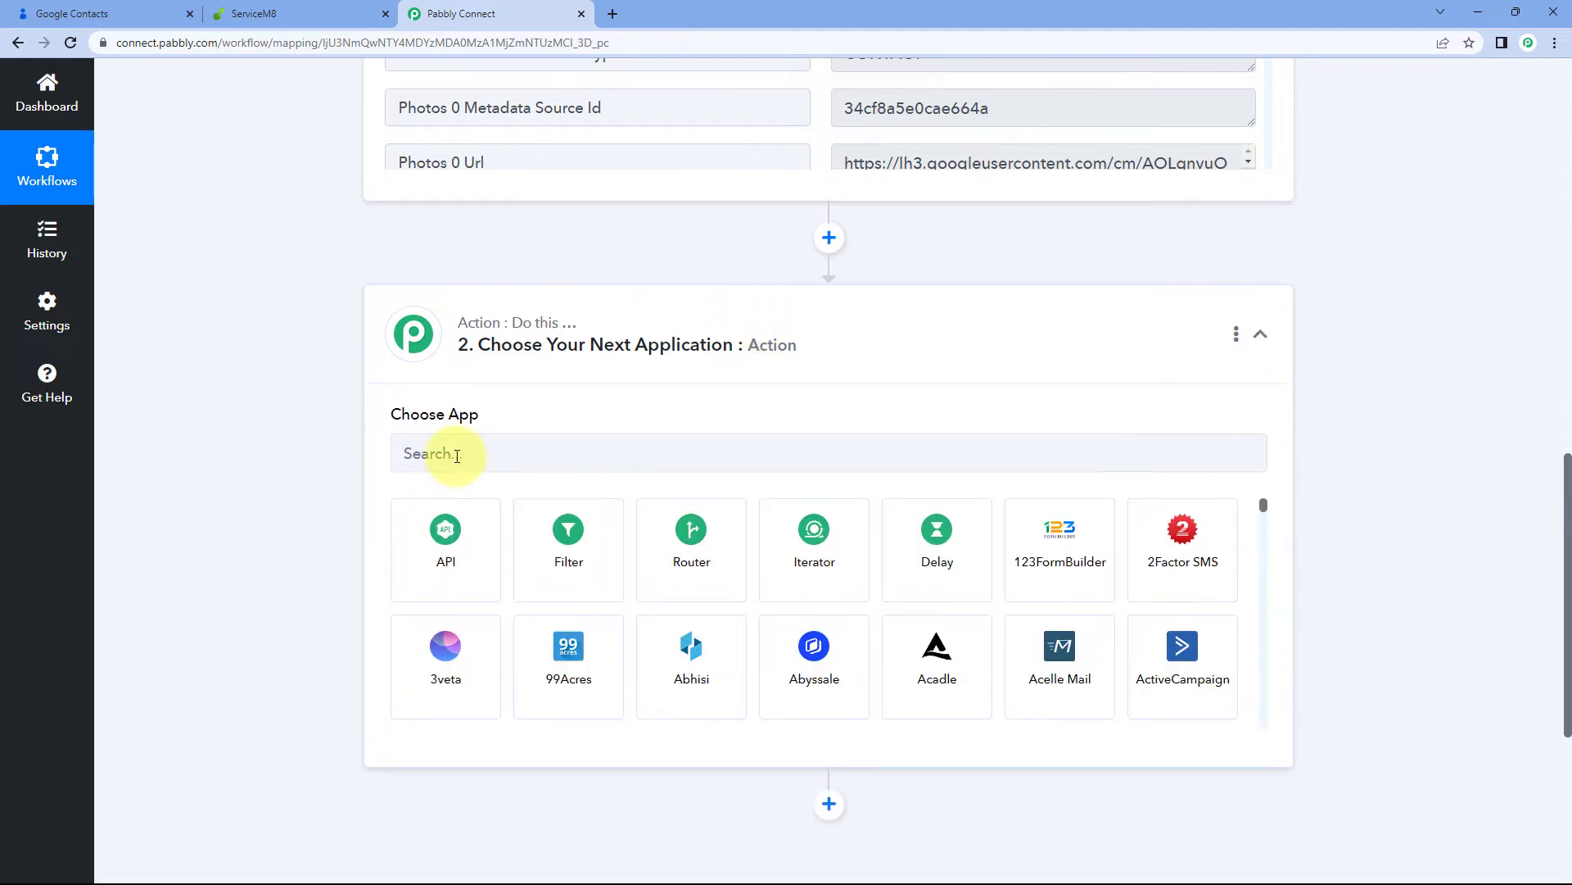
pyautogui.click(457, 455)
pyautogui.write('Ser')
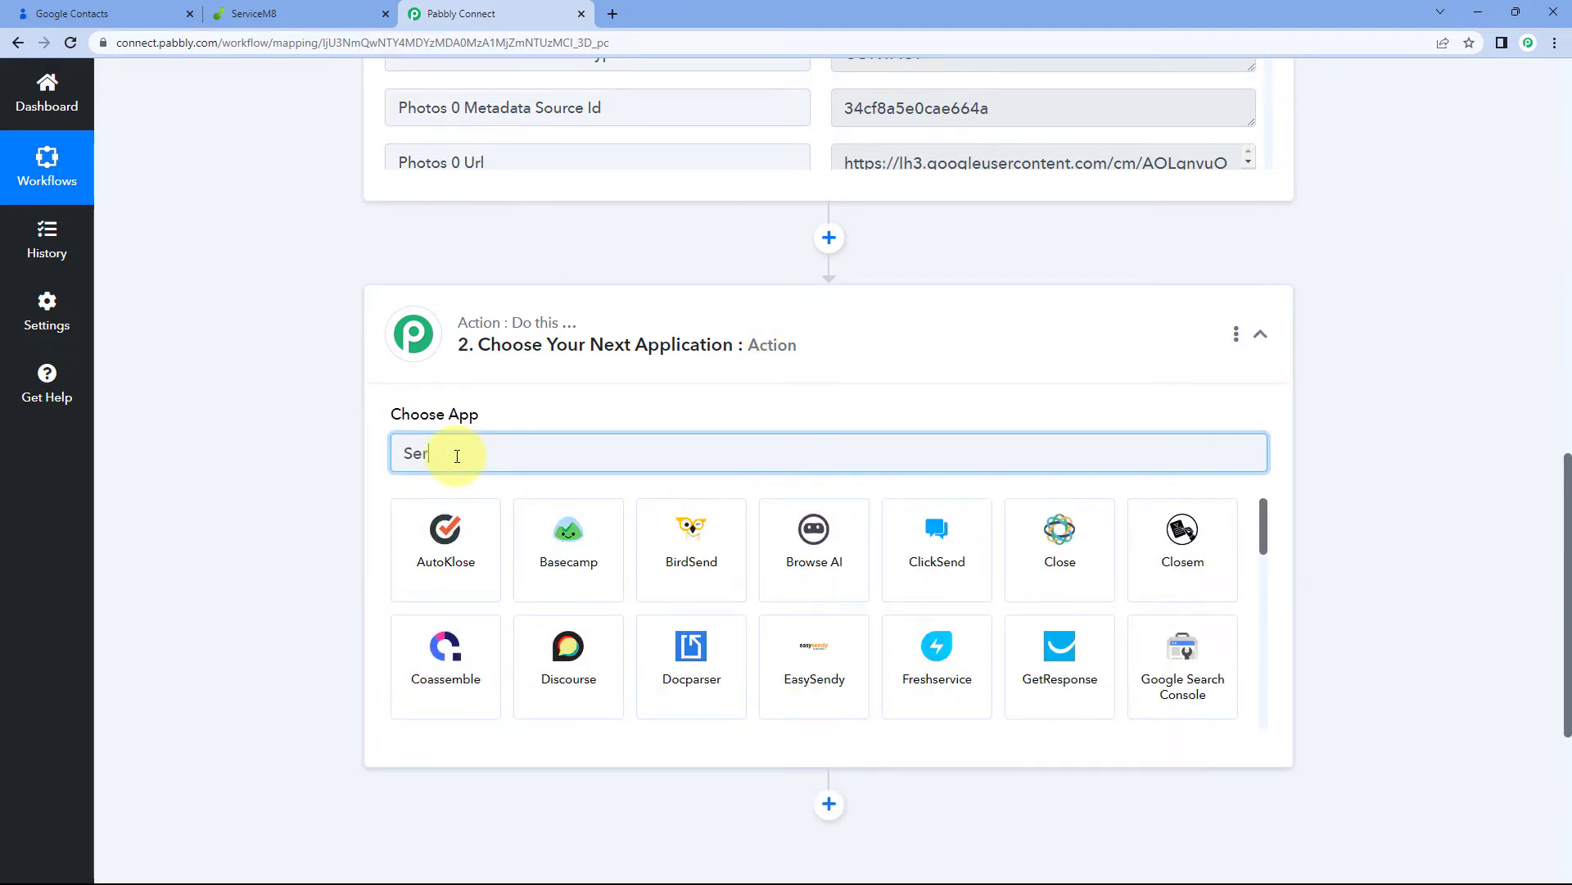
pyautogui.write('vi')
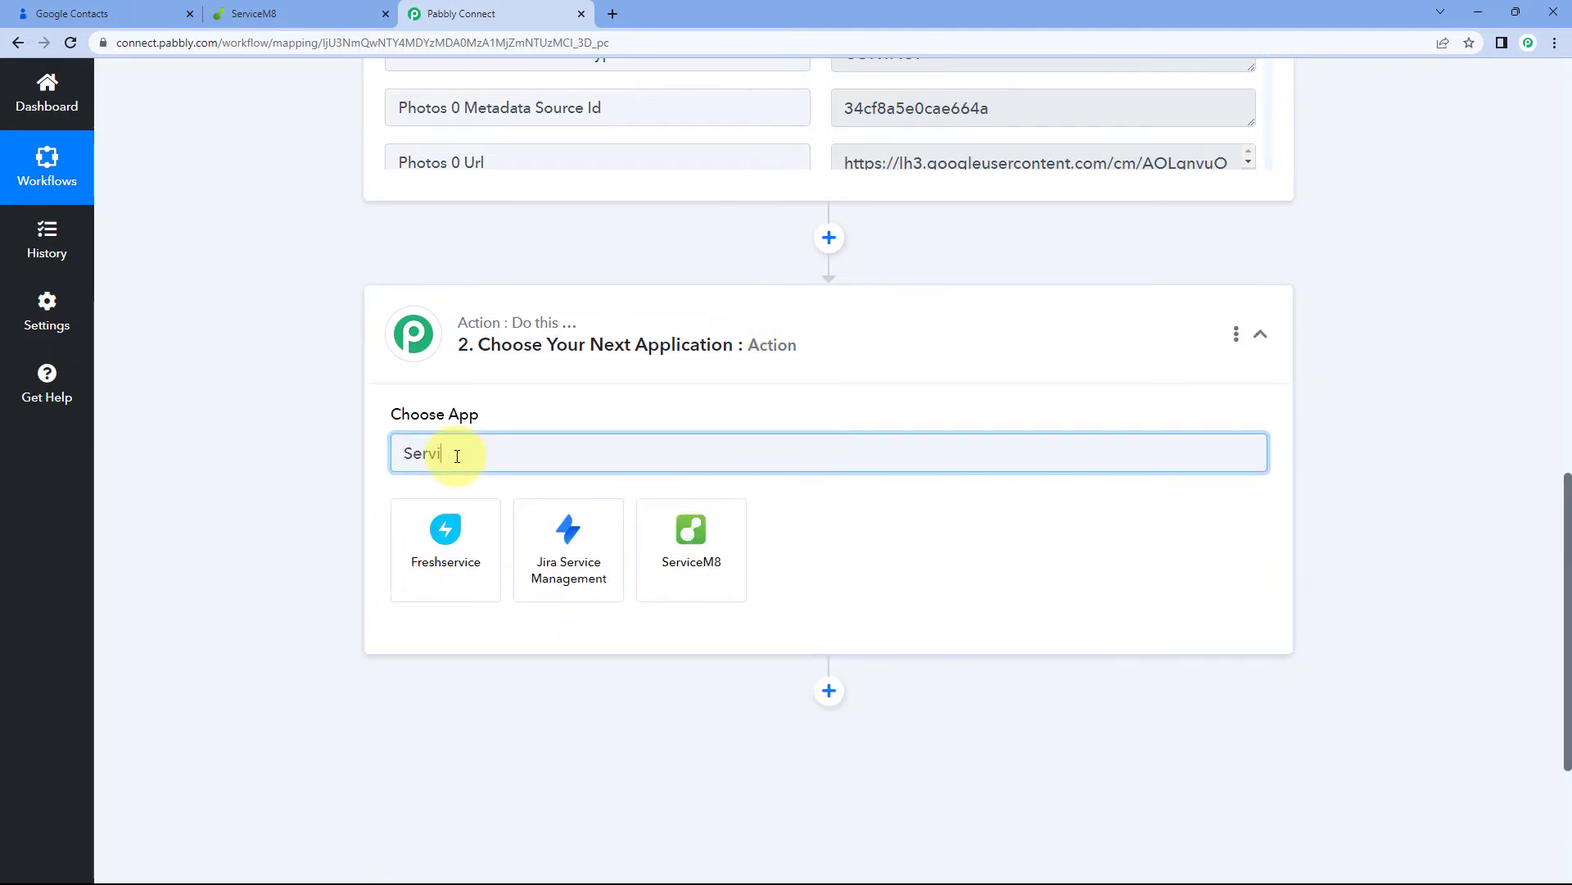
pyautogui.write('ceM8')
pyautogui.click(452, 547)
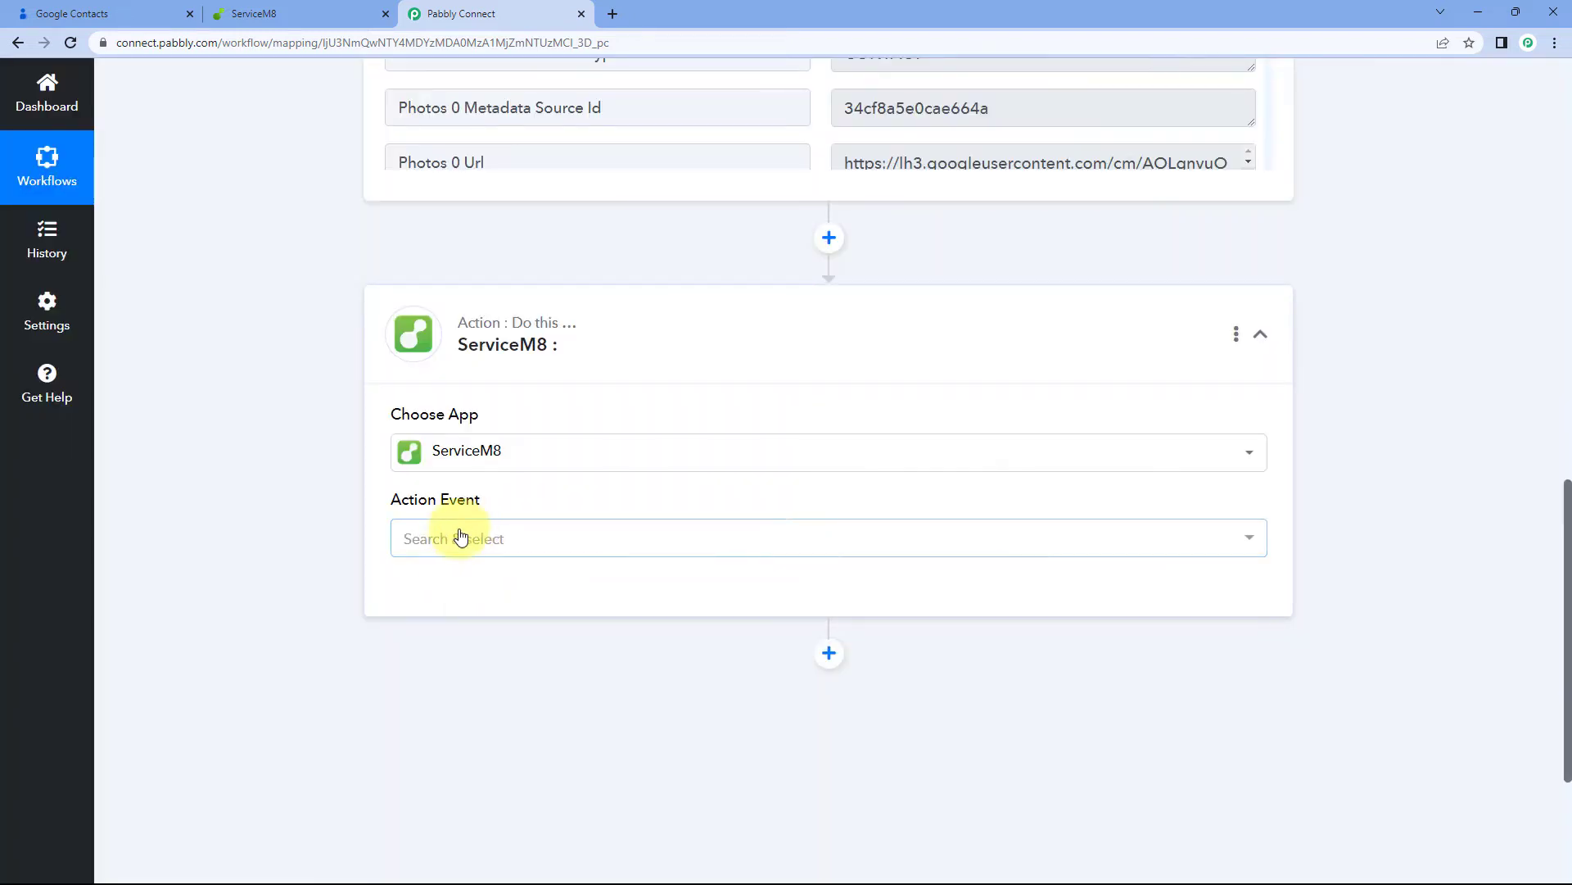
pyautogui.click(492, 537)
pyautogui.scroll(-2, 332, 503)
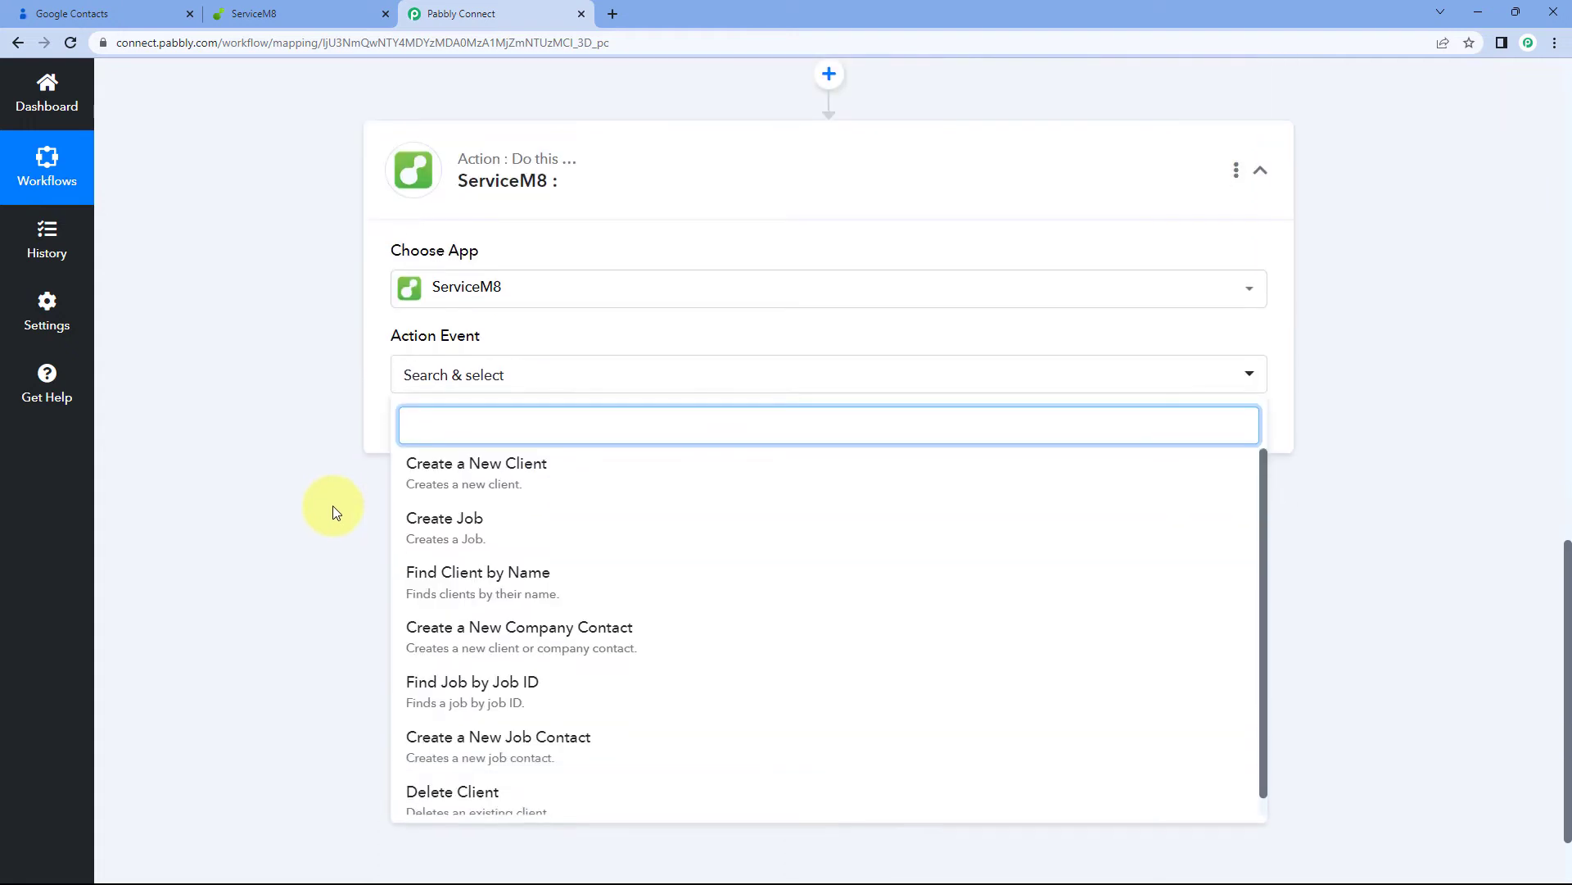
pyautogui.click(493, 387)
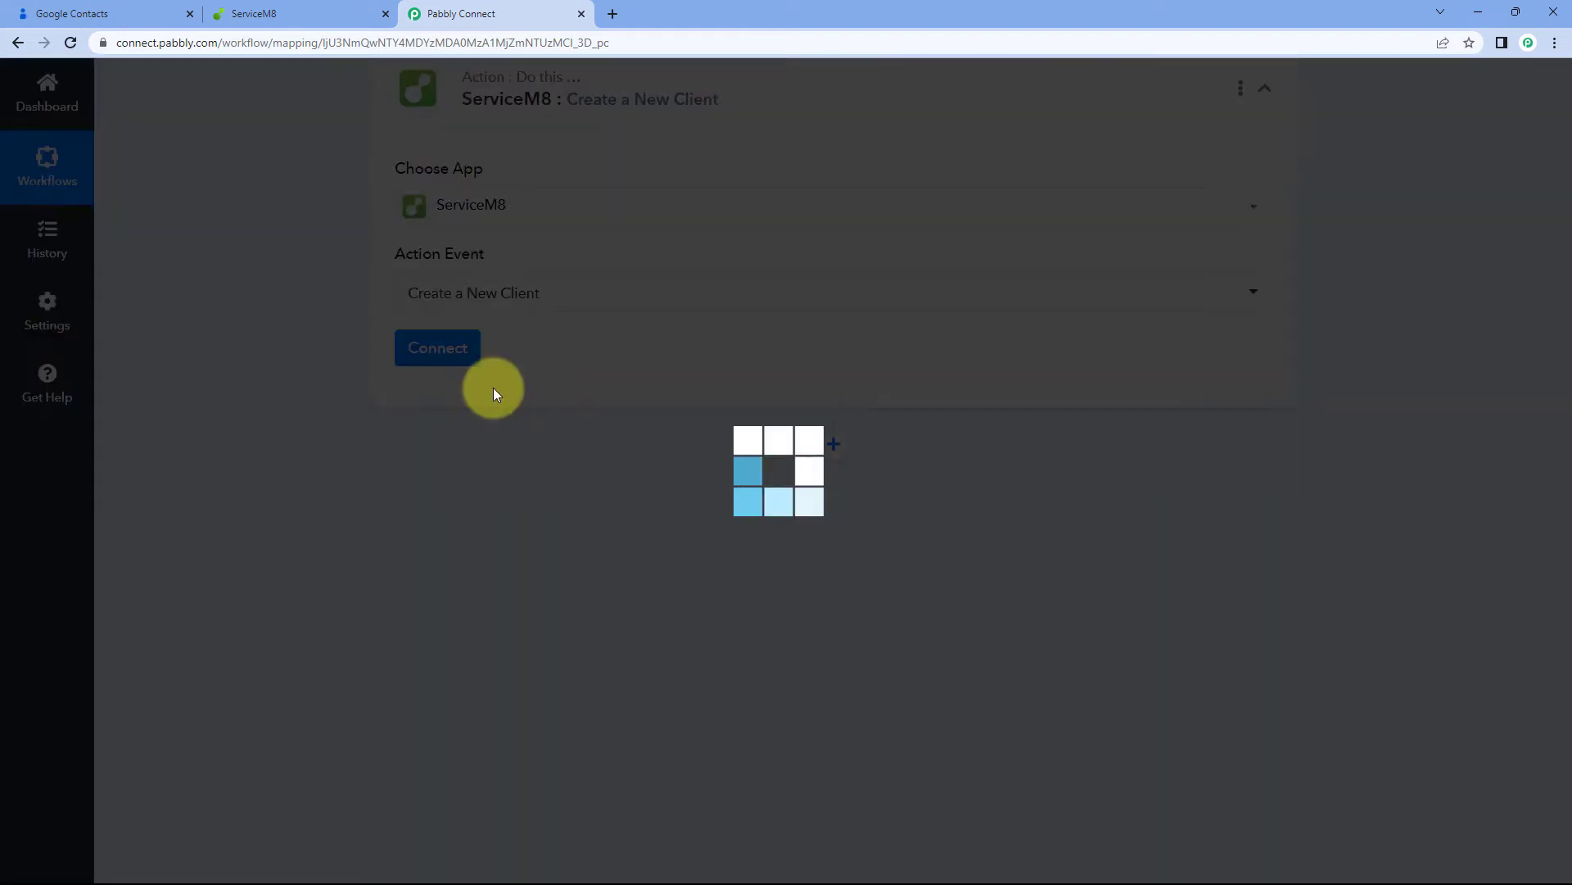
# Add a new ServiceM8 connection, proceeding past the warning and allowing access in the popup
pyautogui.click(456, 358)
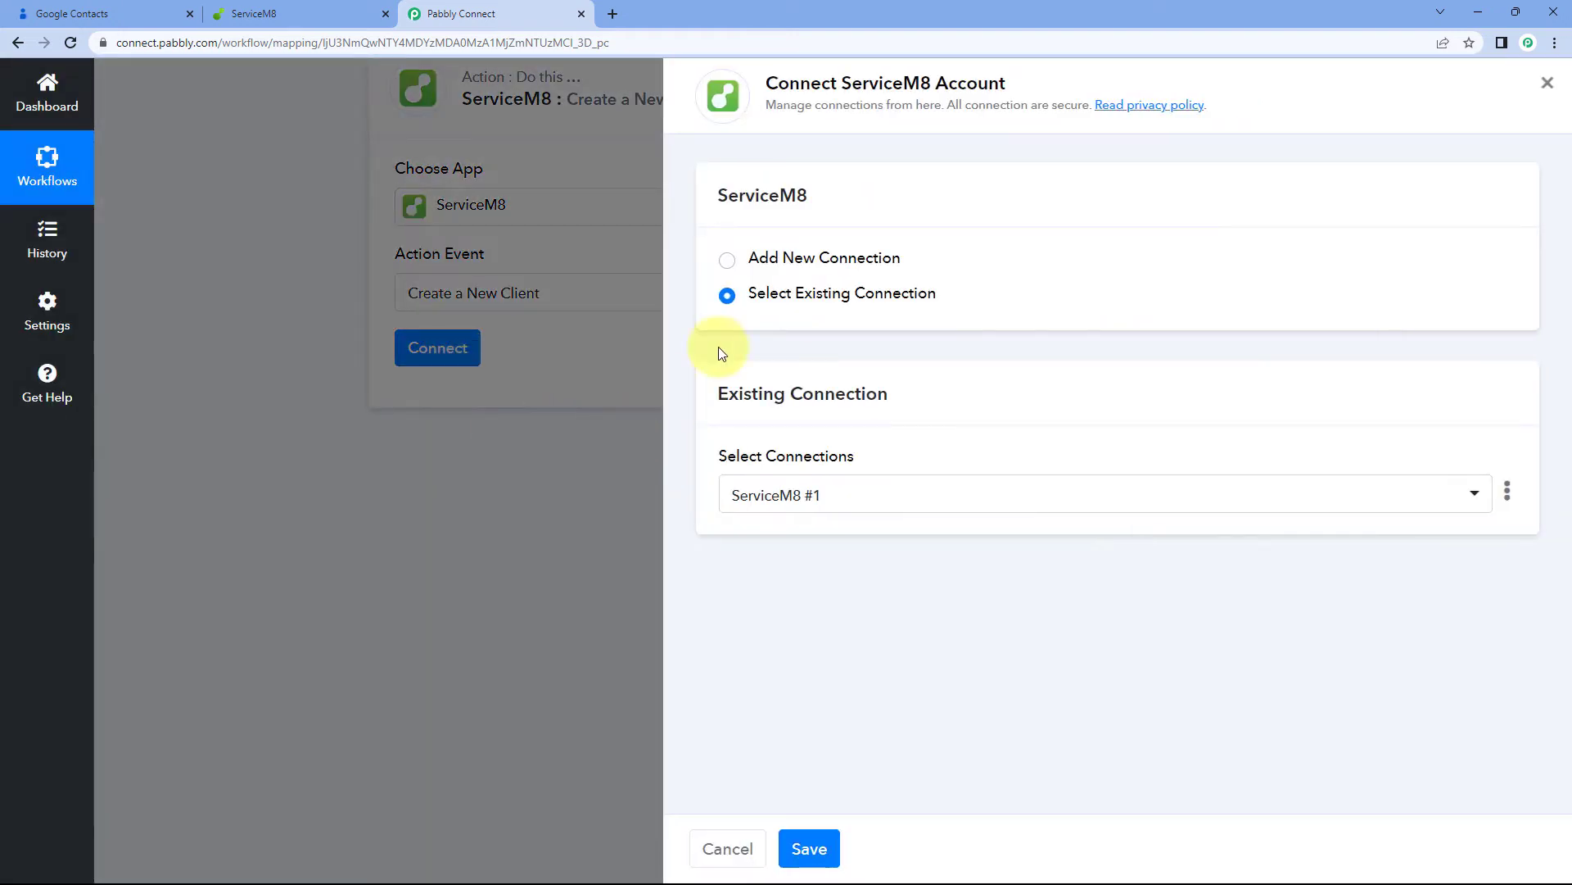
pyautogui.click(729, 262)
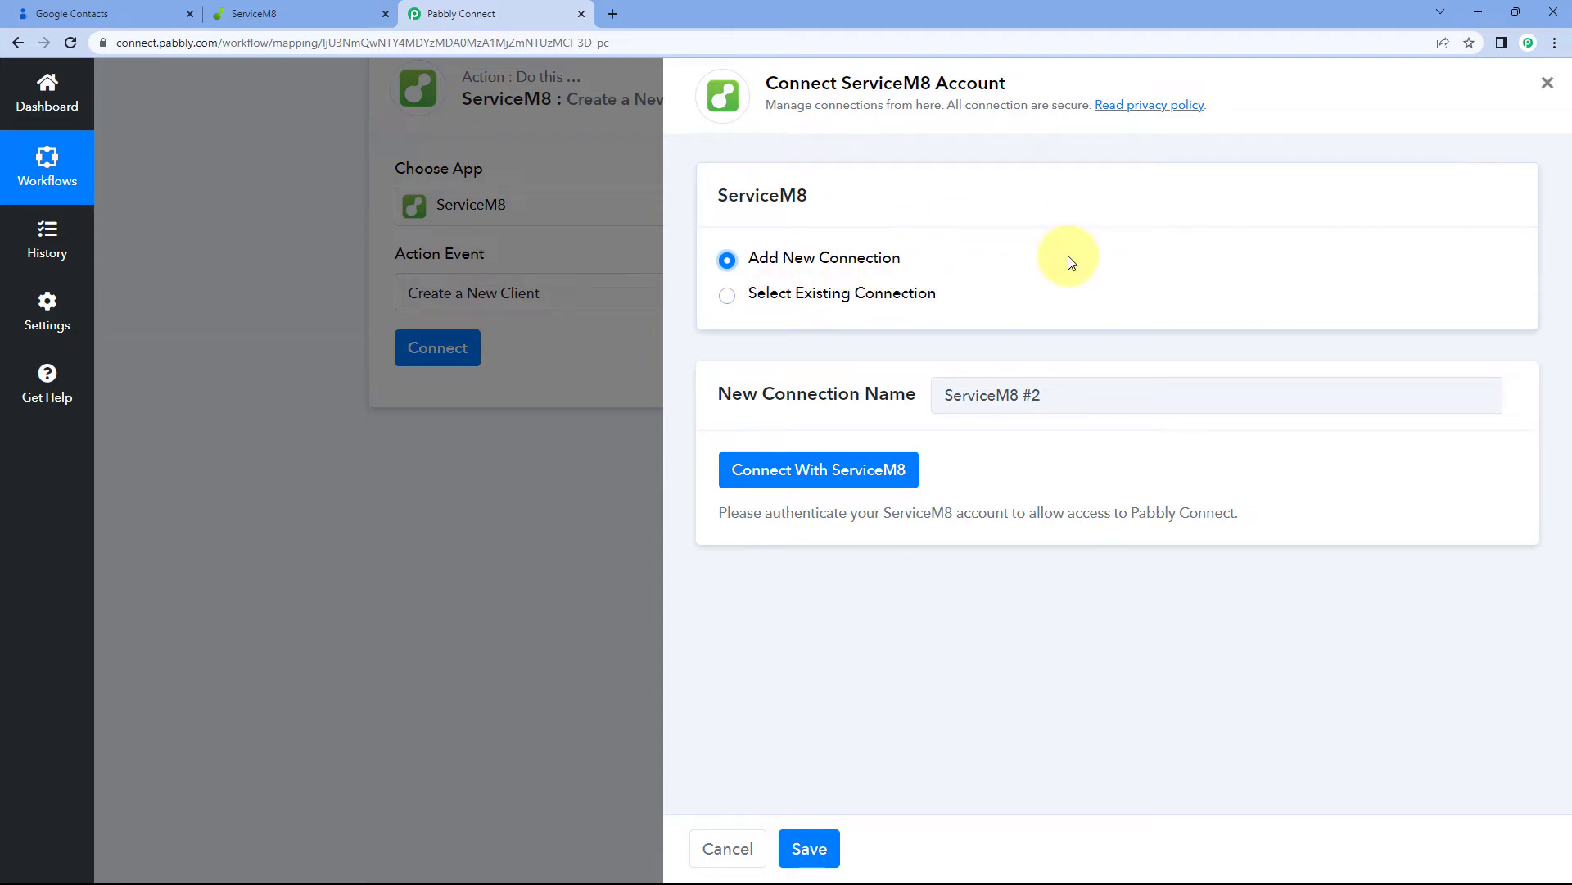
pyautogui.click(822, 477)
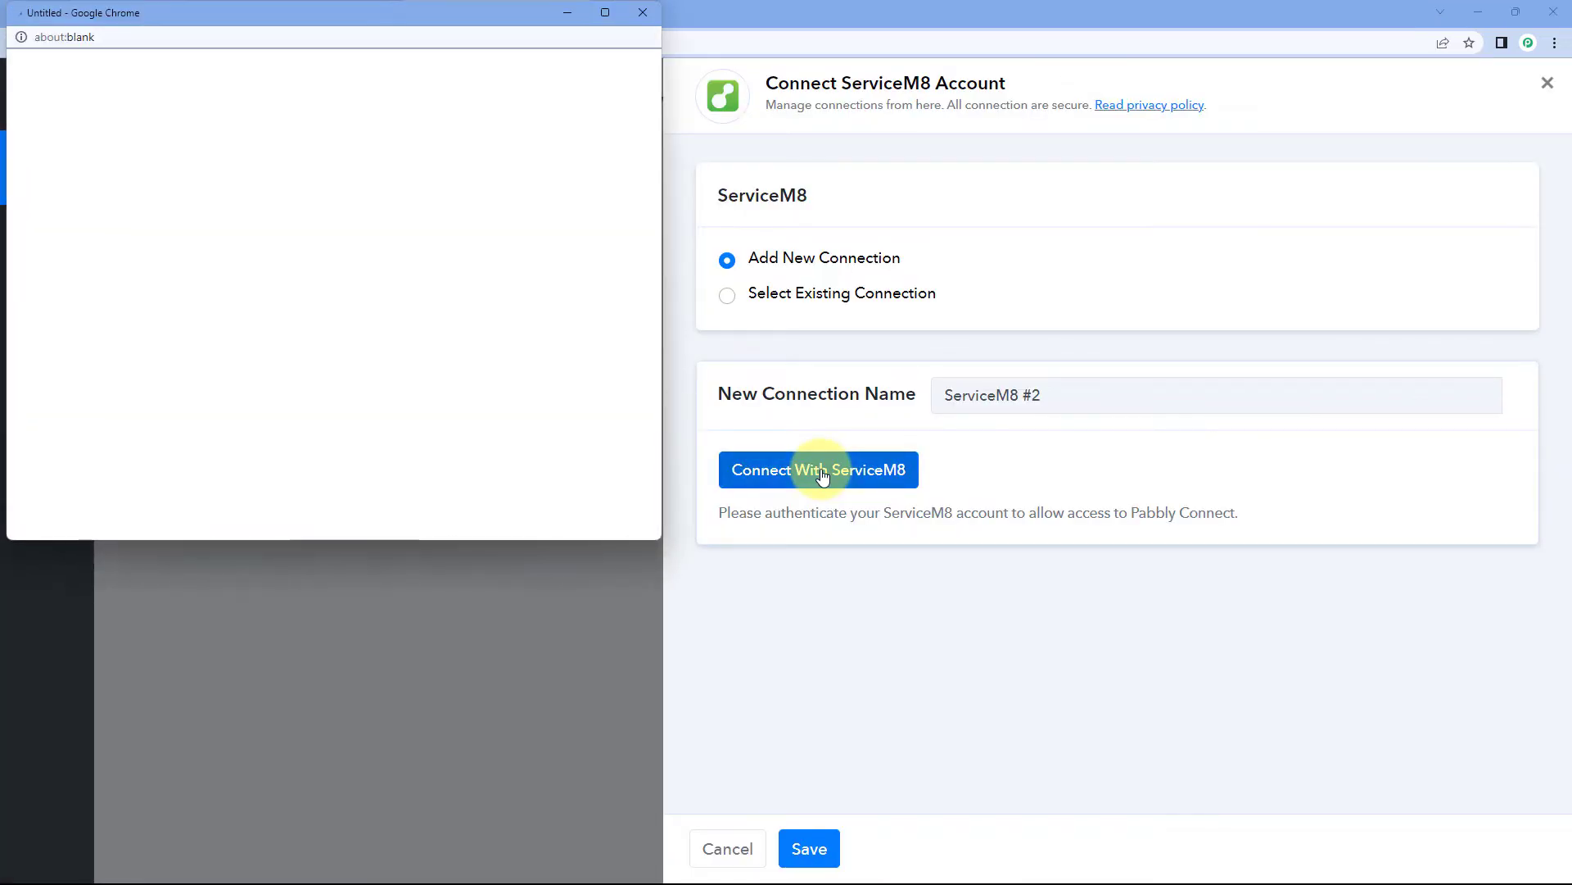
pyautogui.moveTo(333, 12); pyautogui.dragTo(328, 41)
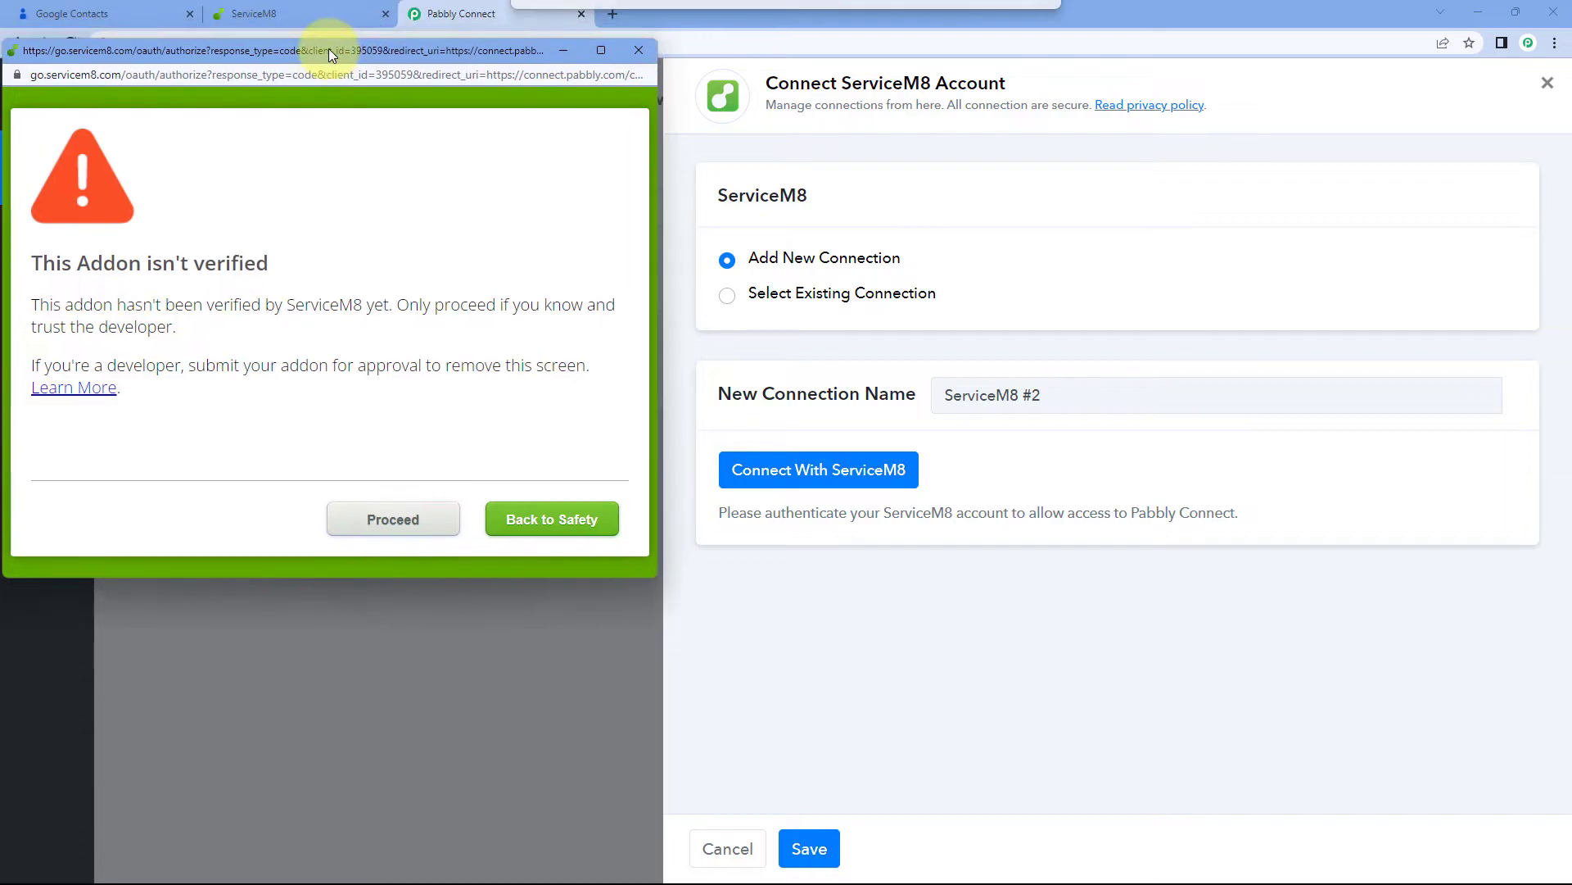
pyautogui.click(316, 8)
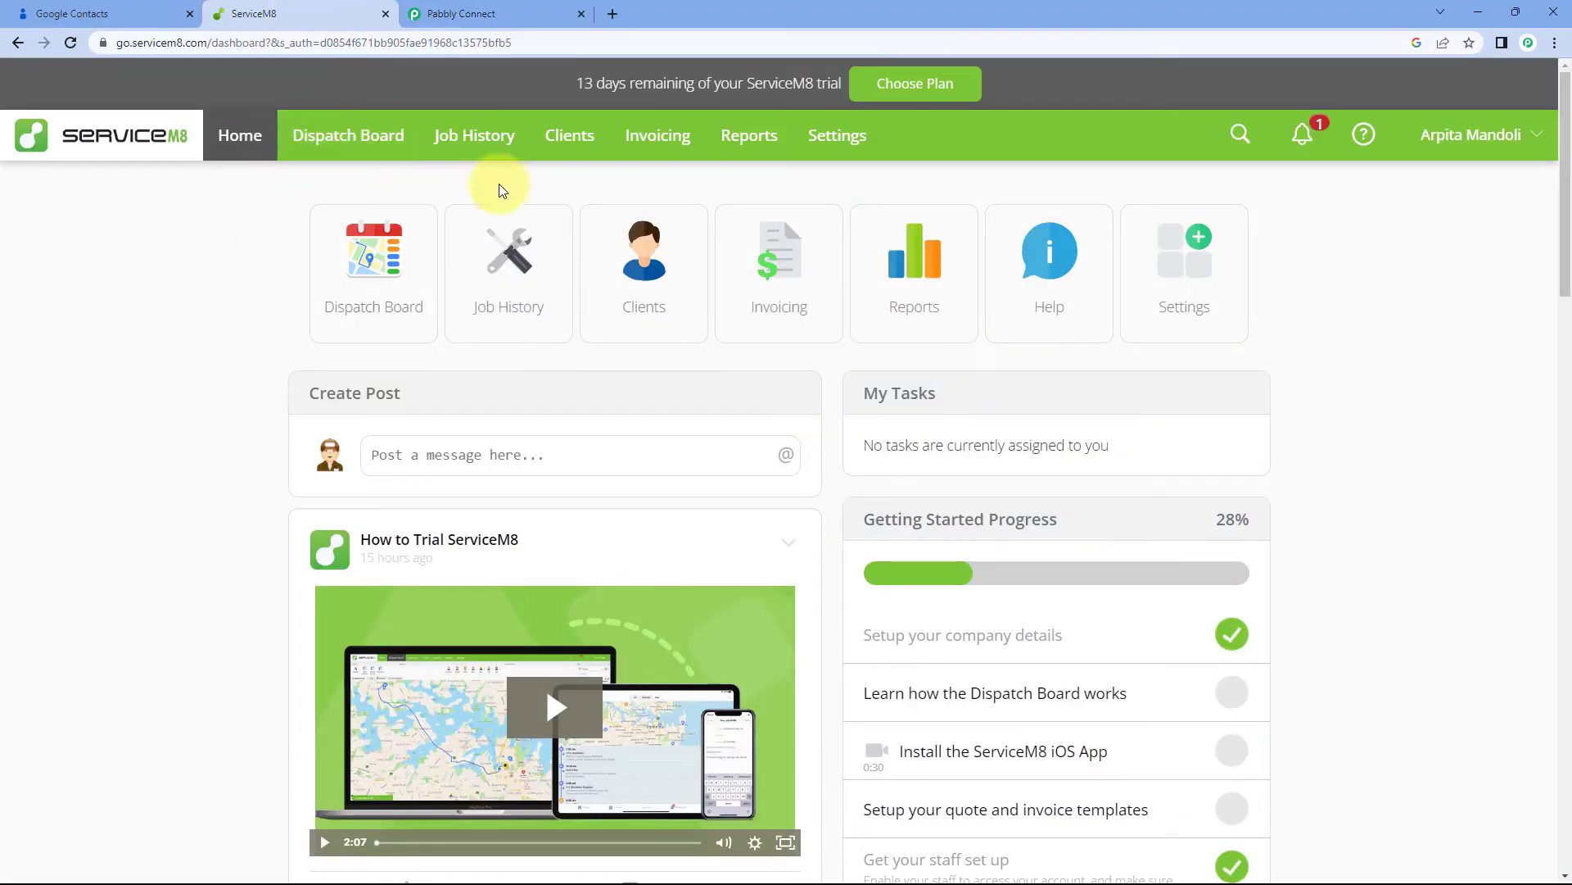
pyautogui.click(520, 11)
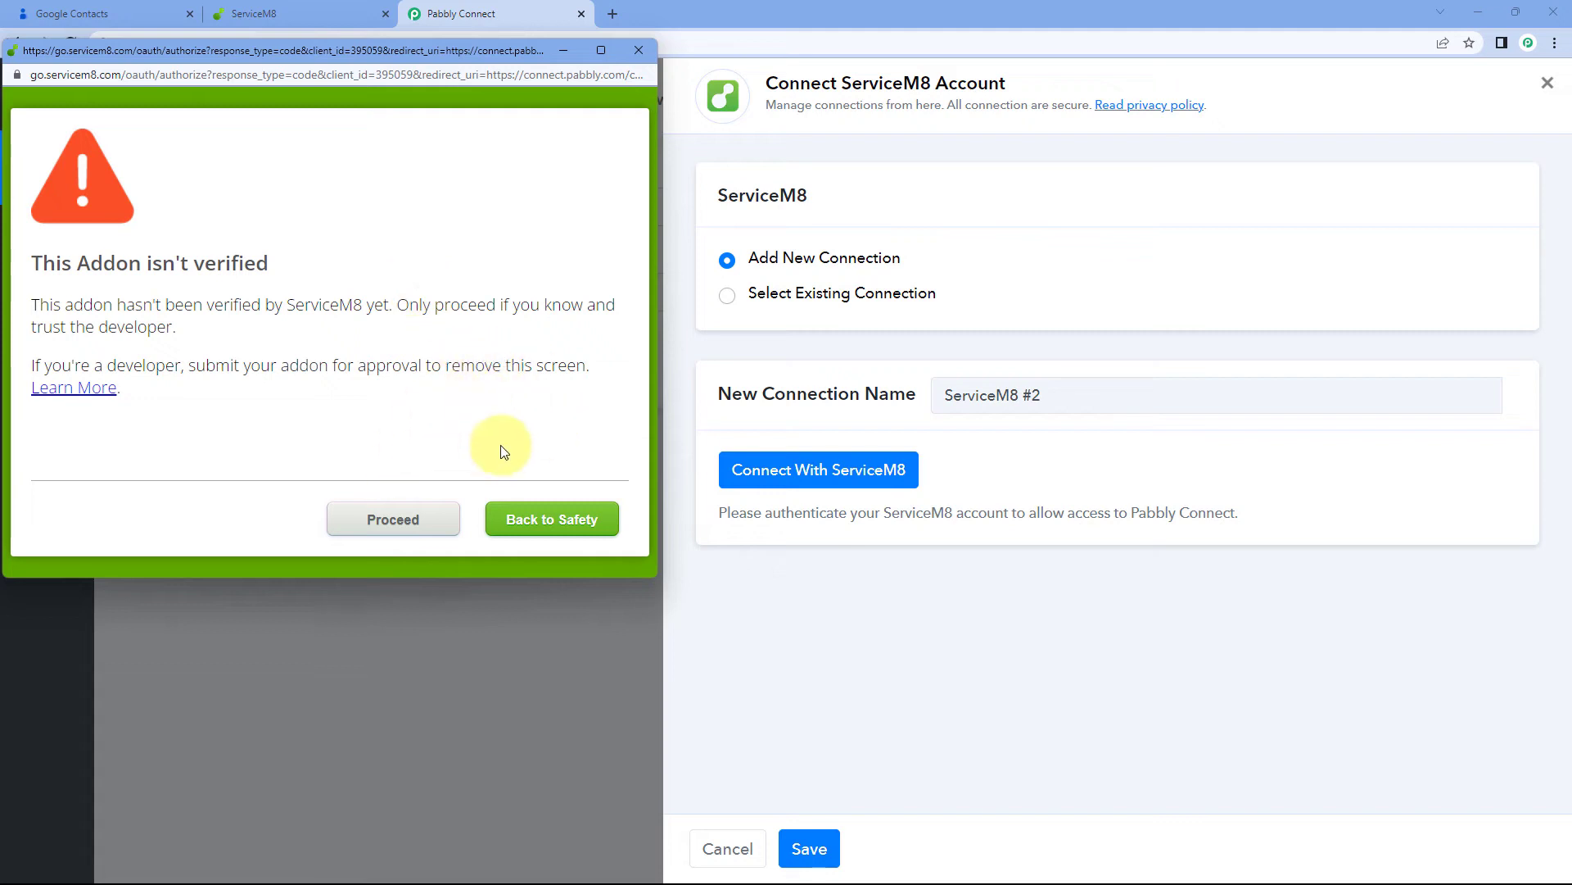
pyautogui.click(393, 516)
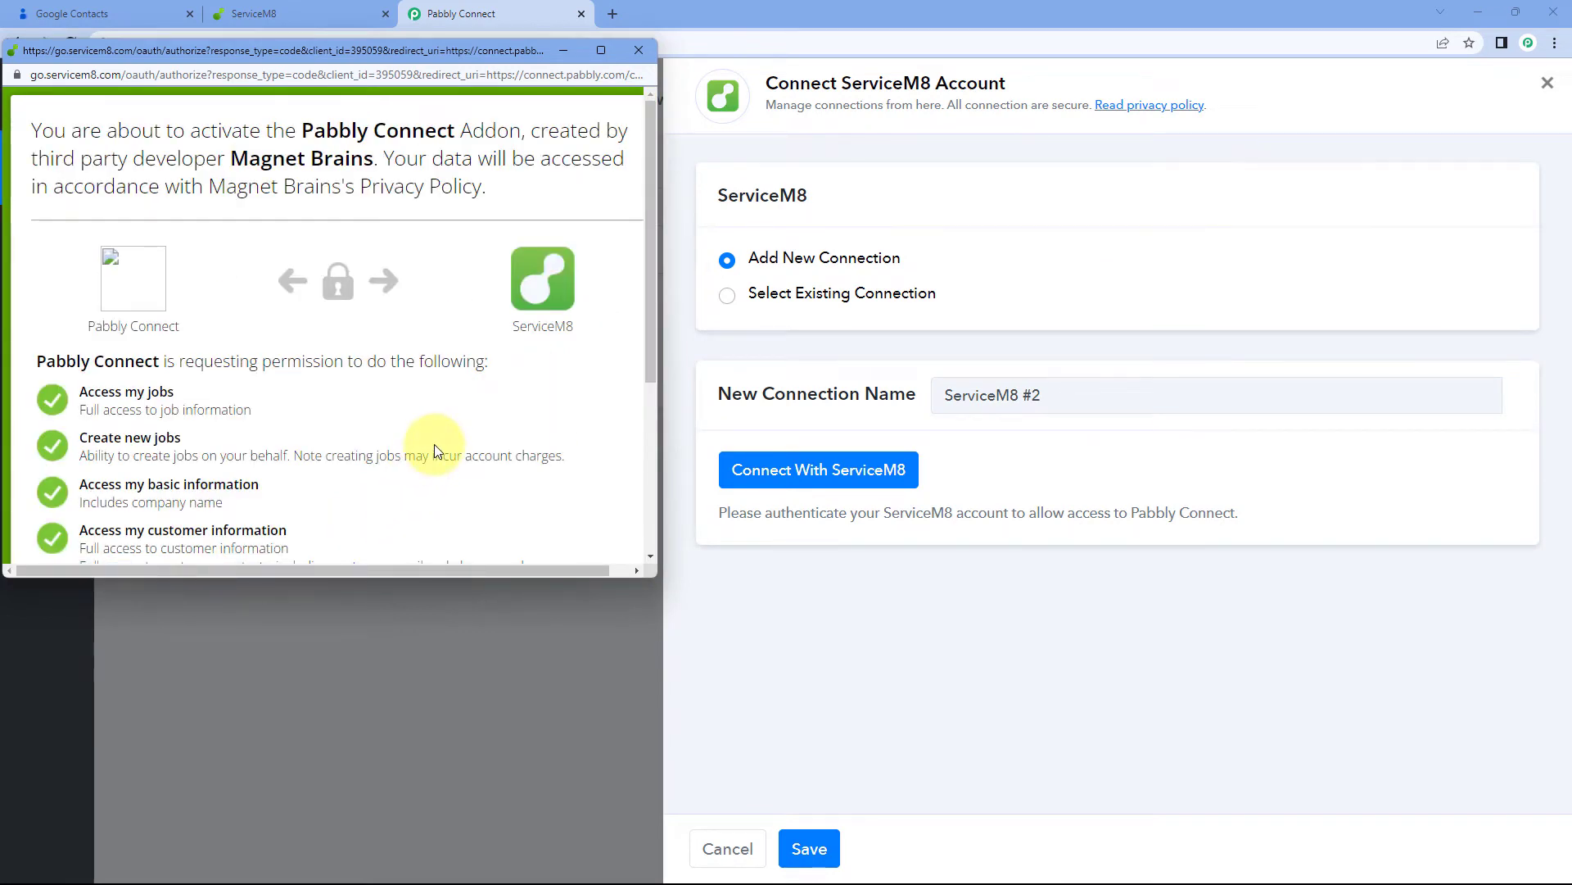
pyautogui.scroll(-4, 434, 444)
pyautogui.click(584, 530)
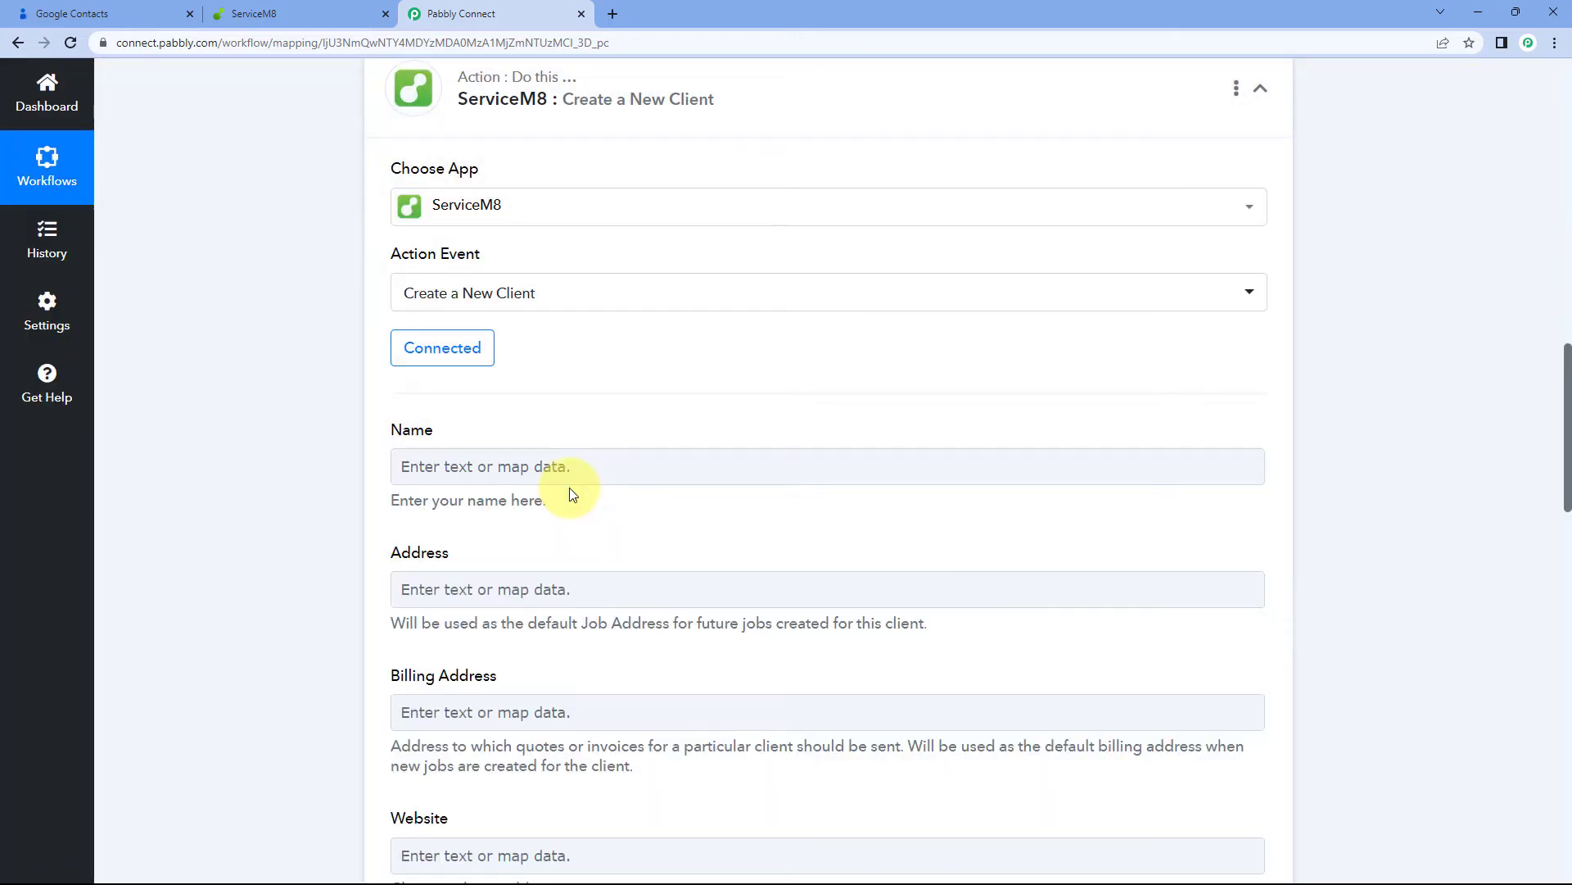
pyautogui.scroll(-2, 305, 381)
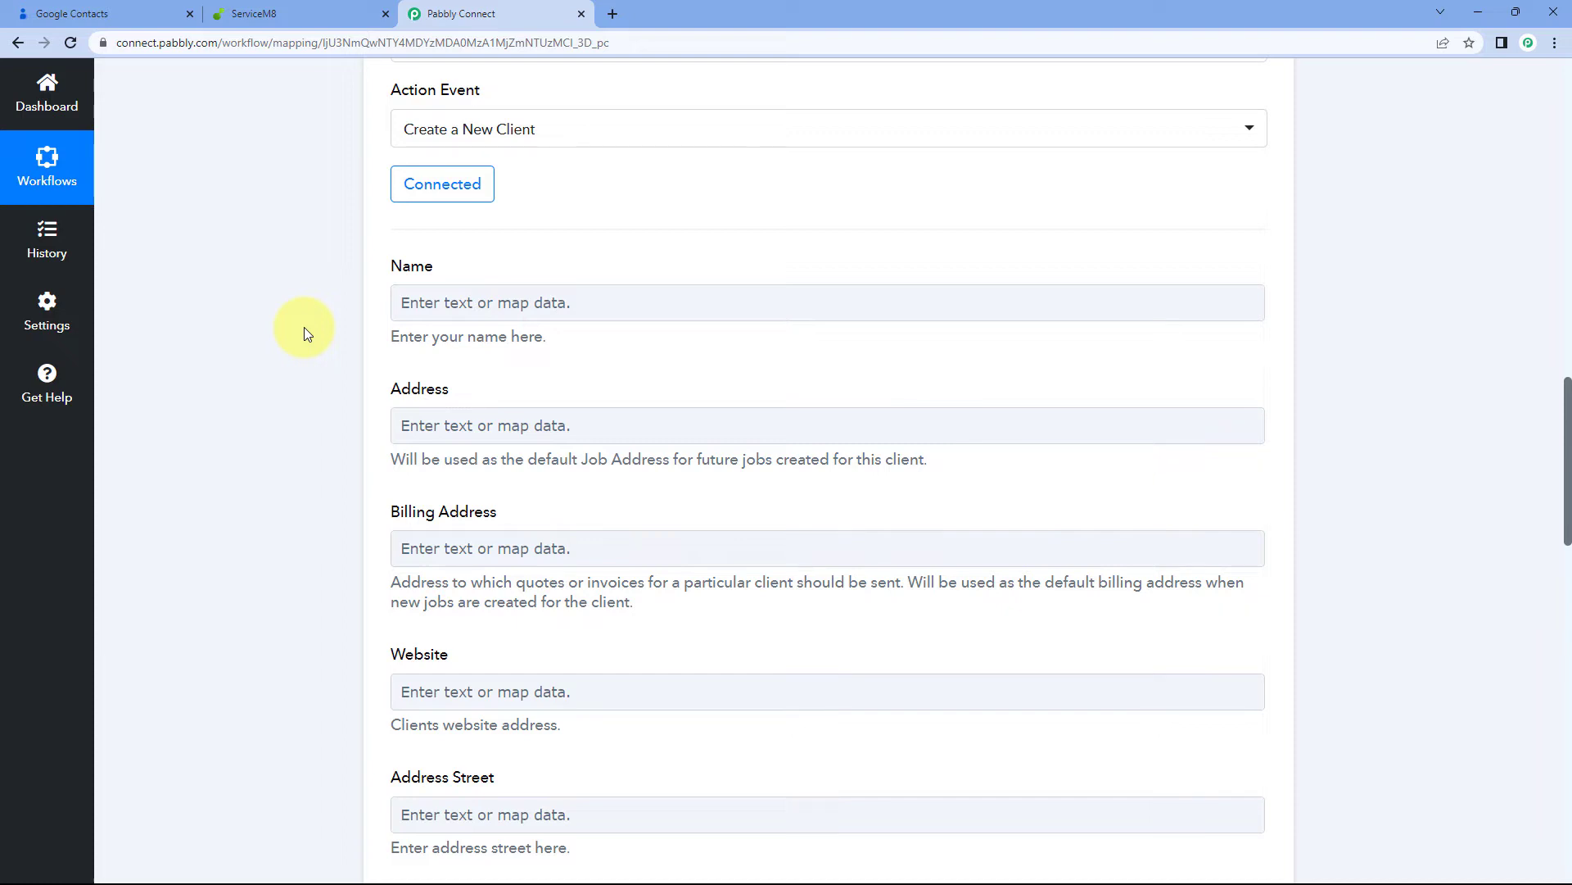
pyautogui.scroll(-1, 304, 328)
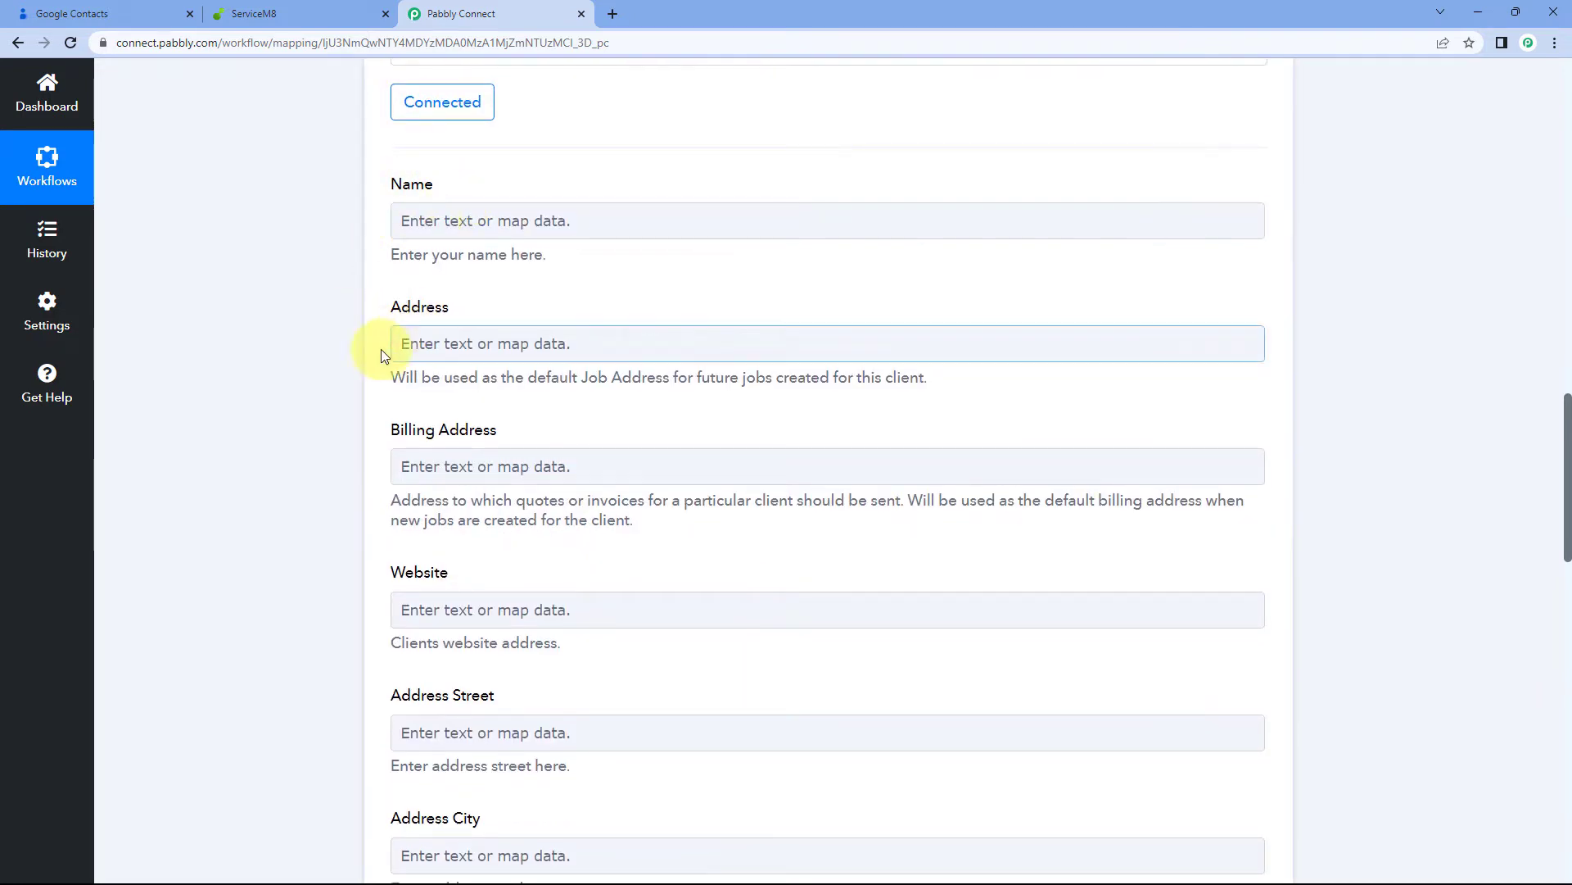
pyautogui.scroll(-1, 459, 380)
pyautogui.scroll(-4, 365, 526)
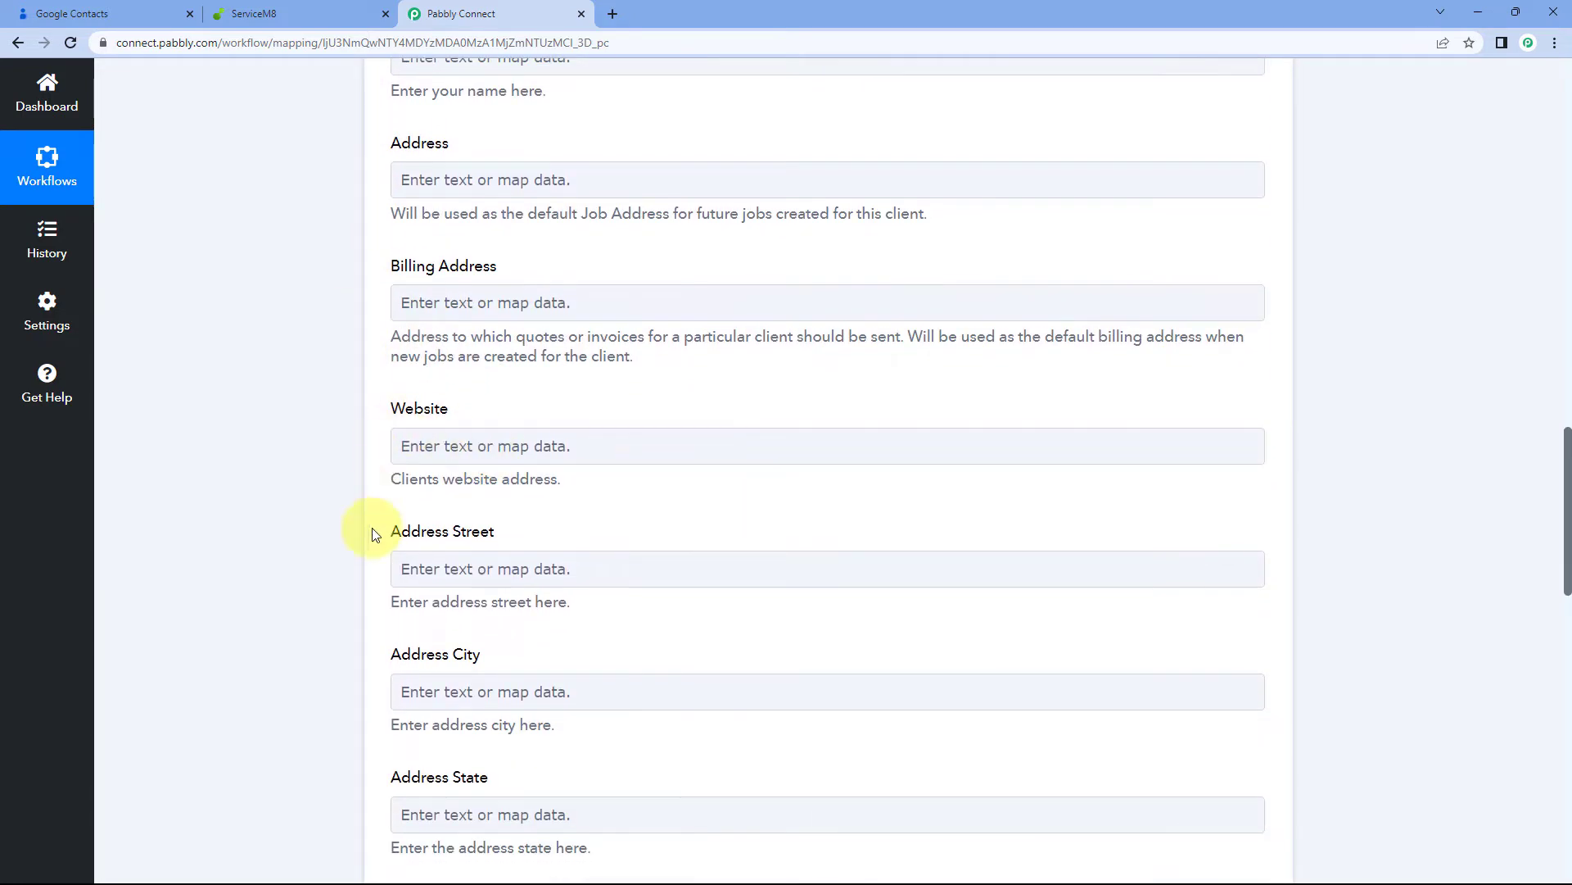
pyautogui.scroll(-1, 352, 606)
pyautogui.scroll(8, 327, 586)
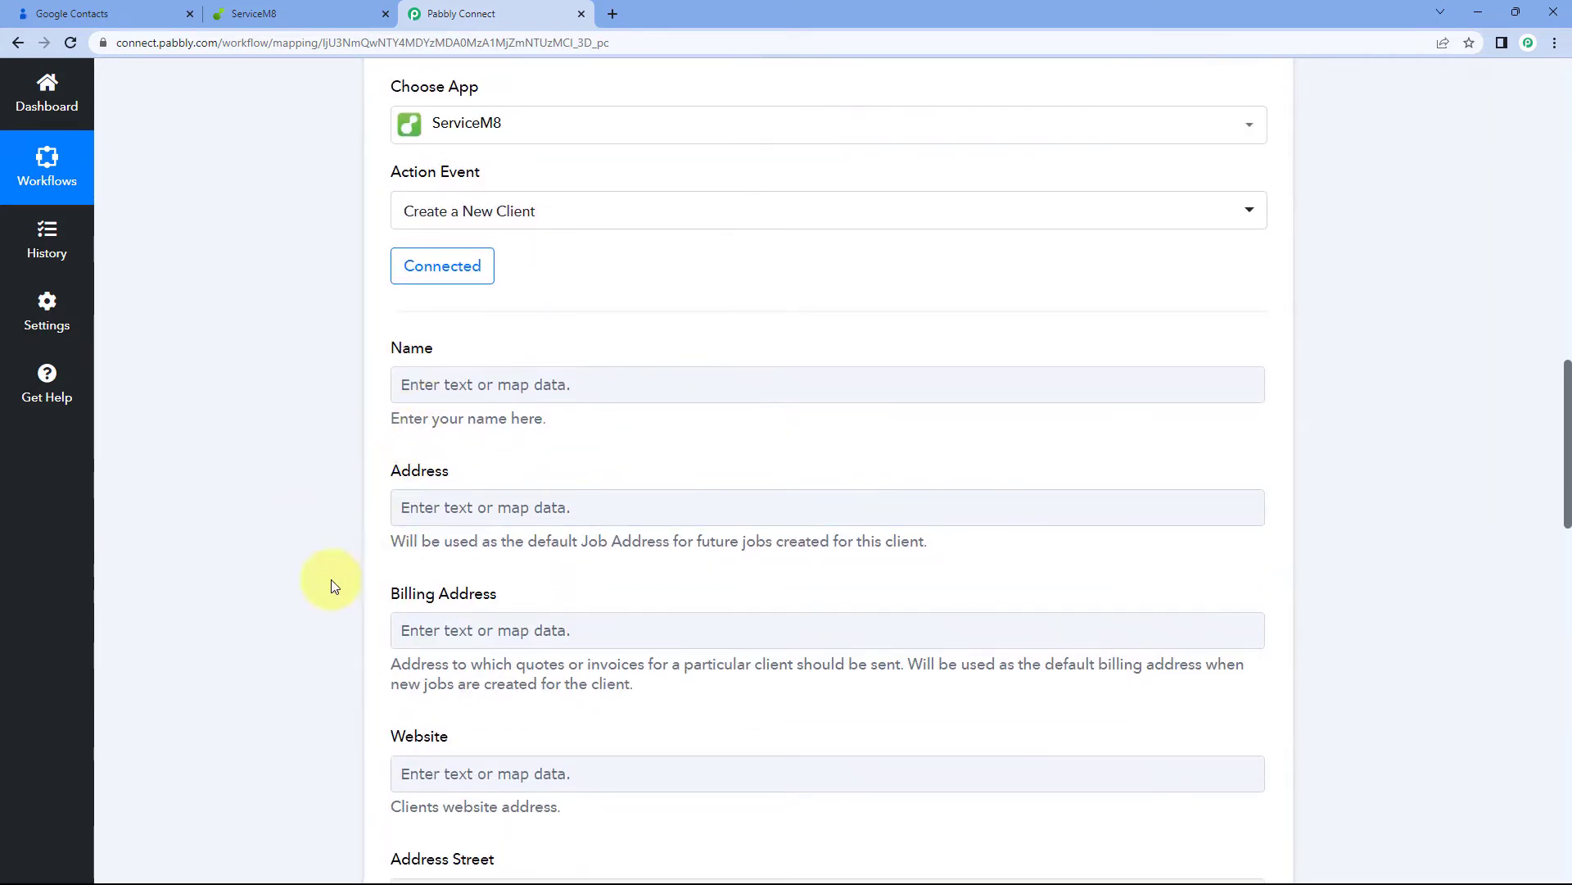
pyautogui.scroll(5, 600, 341)
pyautogui.scroll(6, 788, 430)
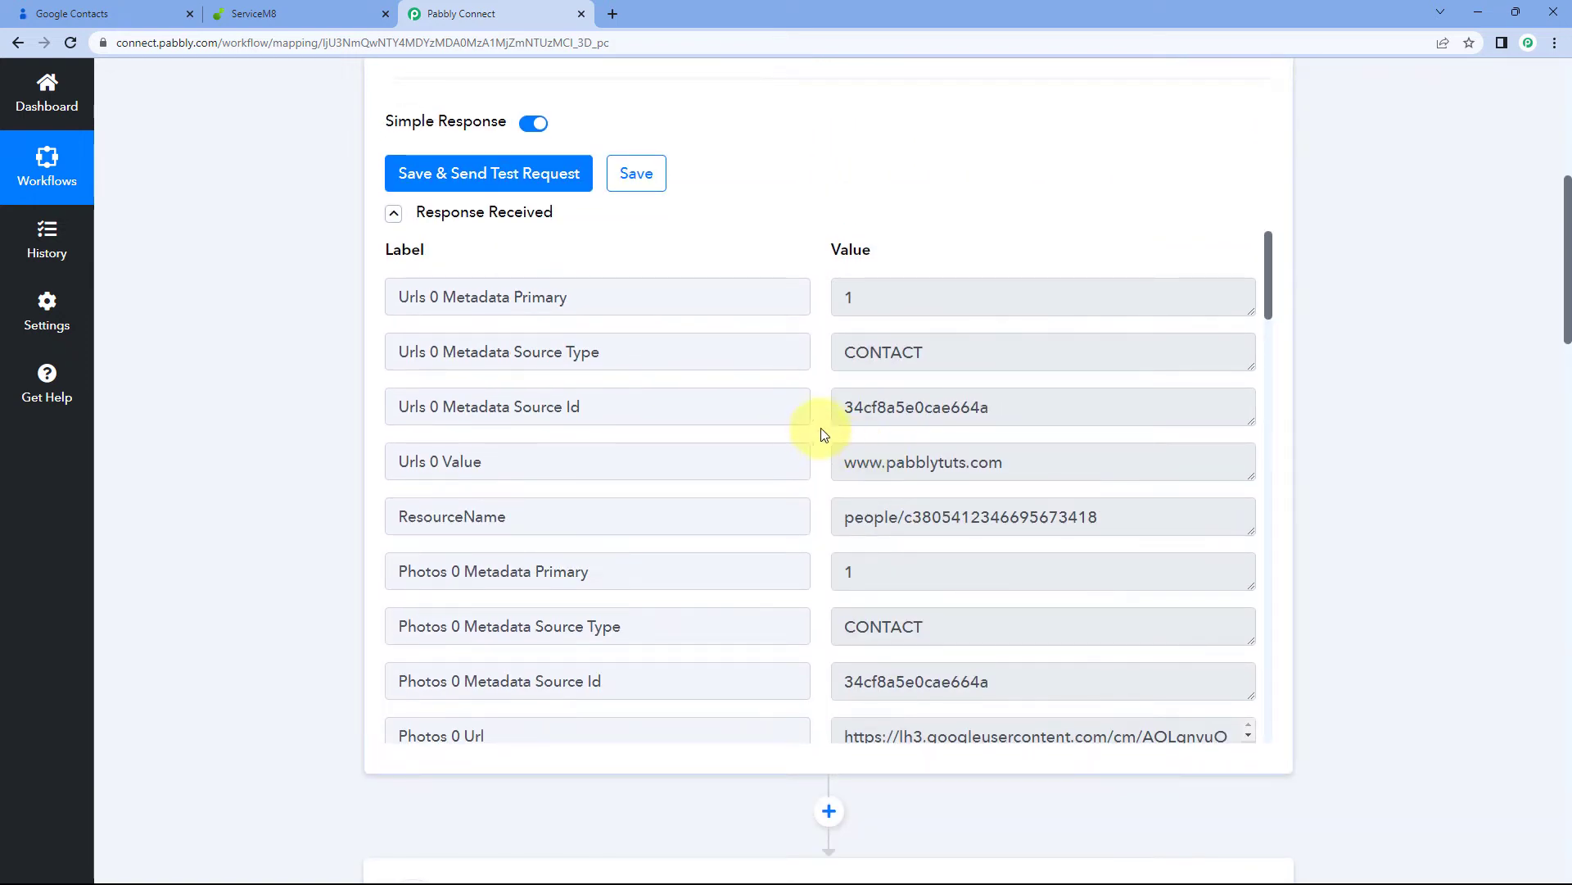
pyautogui.scroll(-2, 823, 434)
pyautogui.scroll(-1, 779, 201)
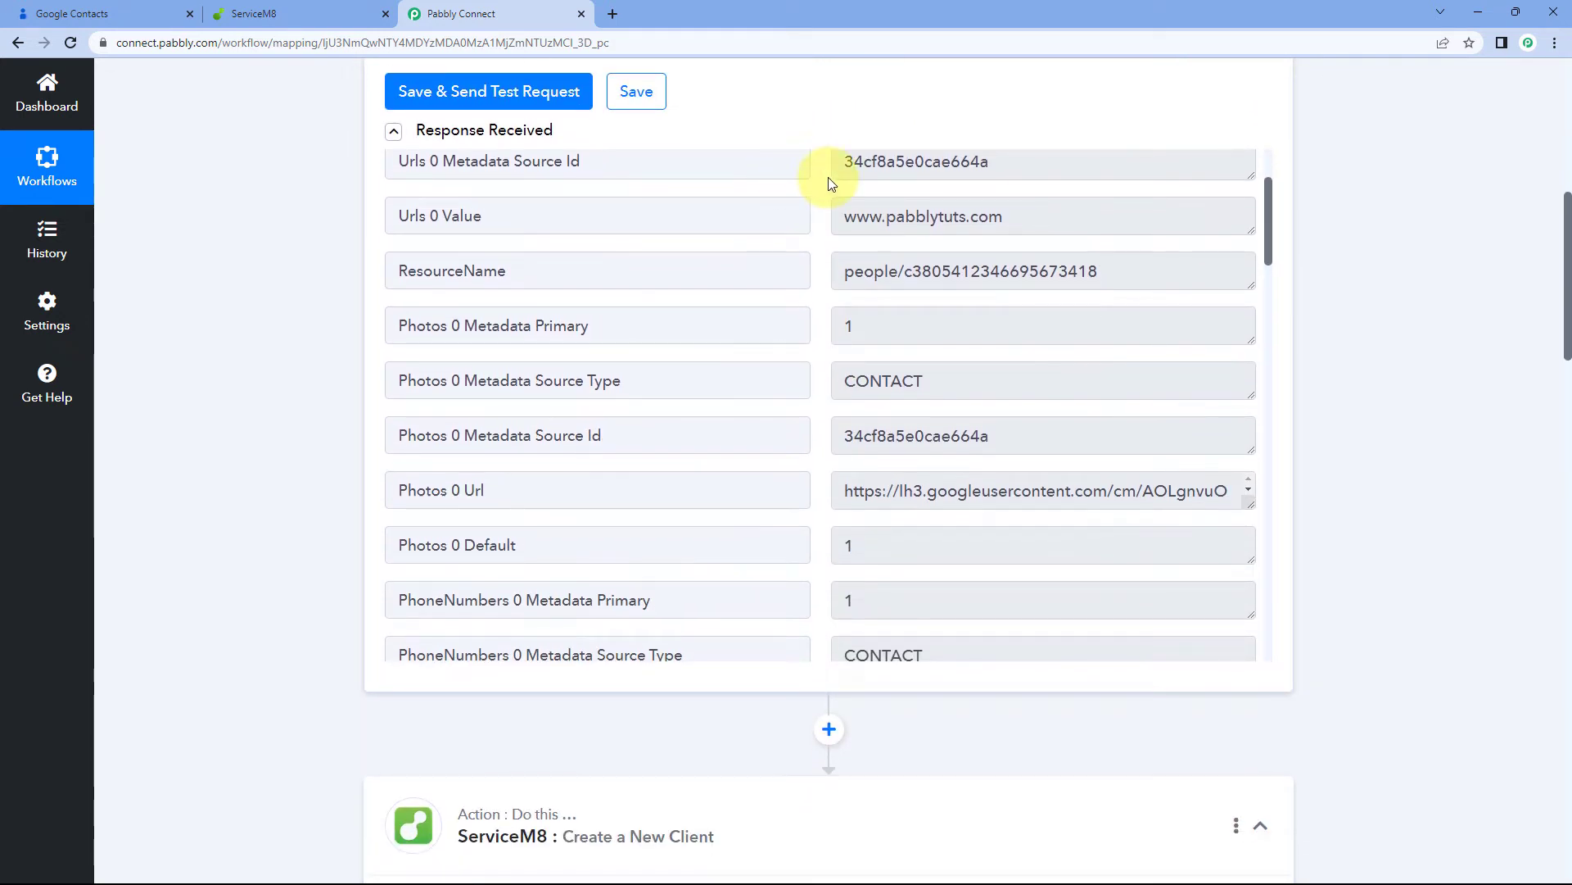
pyautogui.scroll(-3, 799, 275)
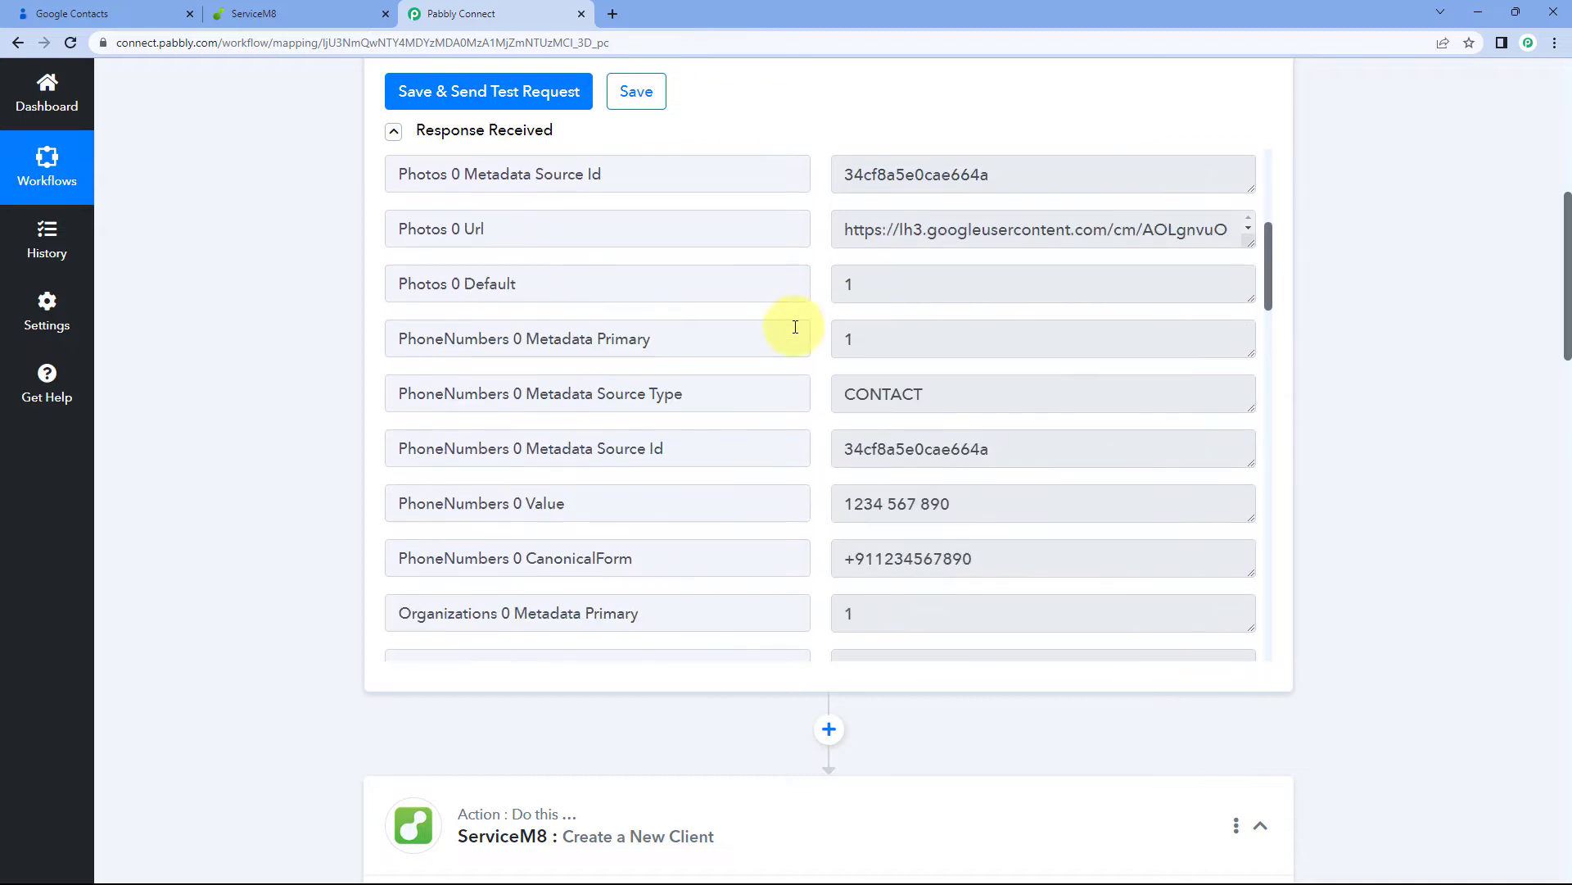
pyautogui.scroll(-5, 794, 327)
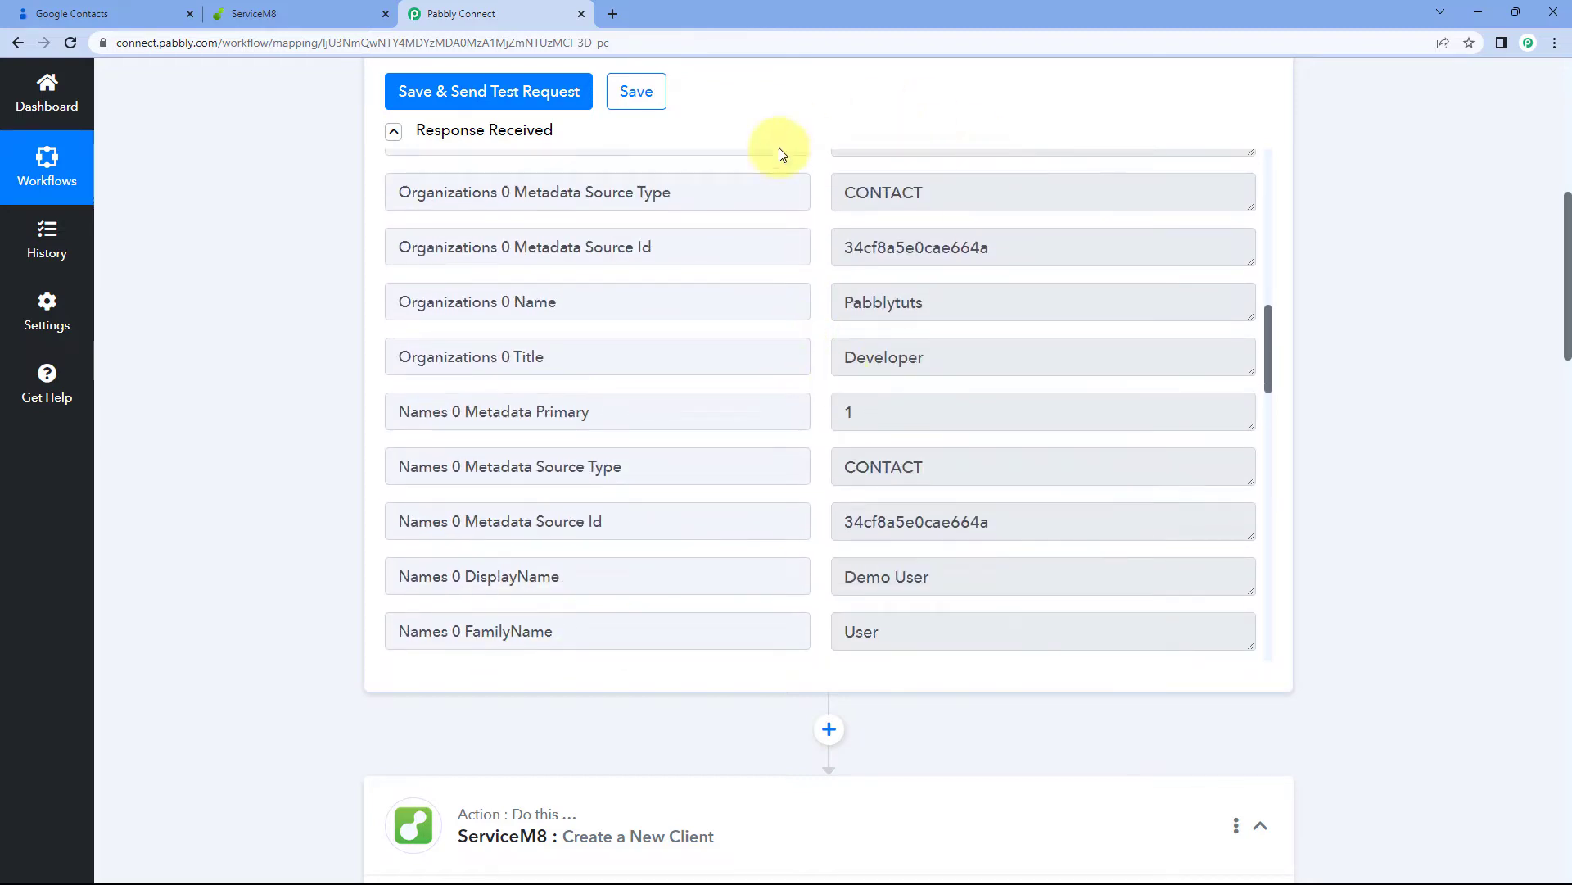
pyautogui.scroll(-3, 803, 295)
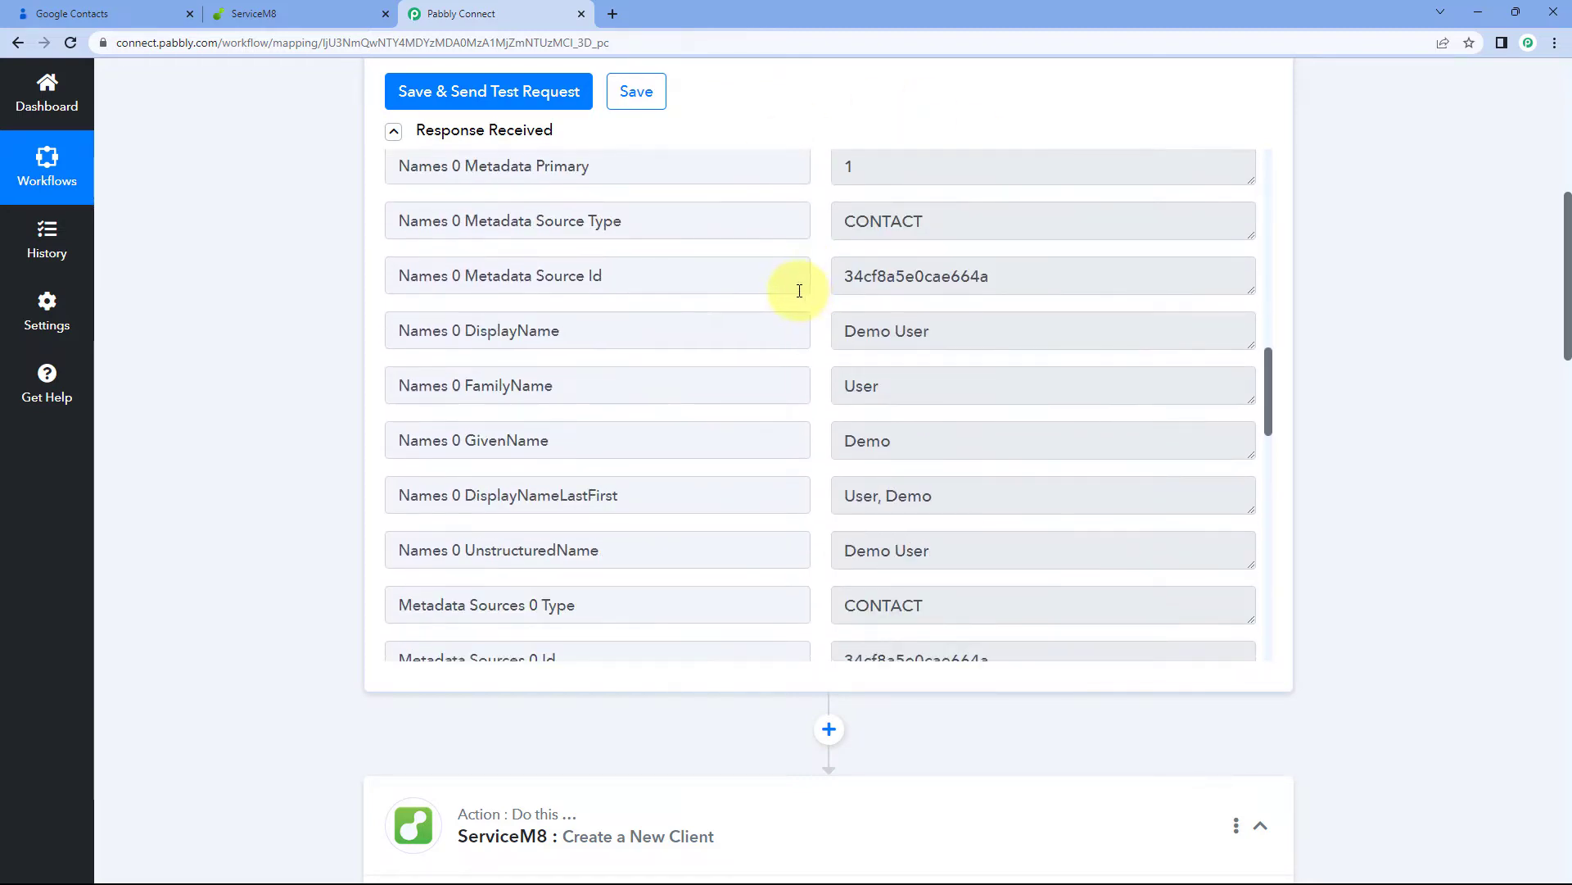
pyautogui.scroll(-5, 309, 375)
pyautogui.scroll(-5, 312, 376)
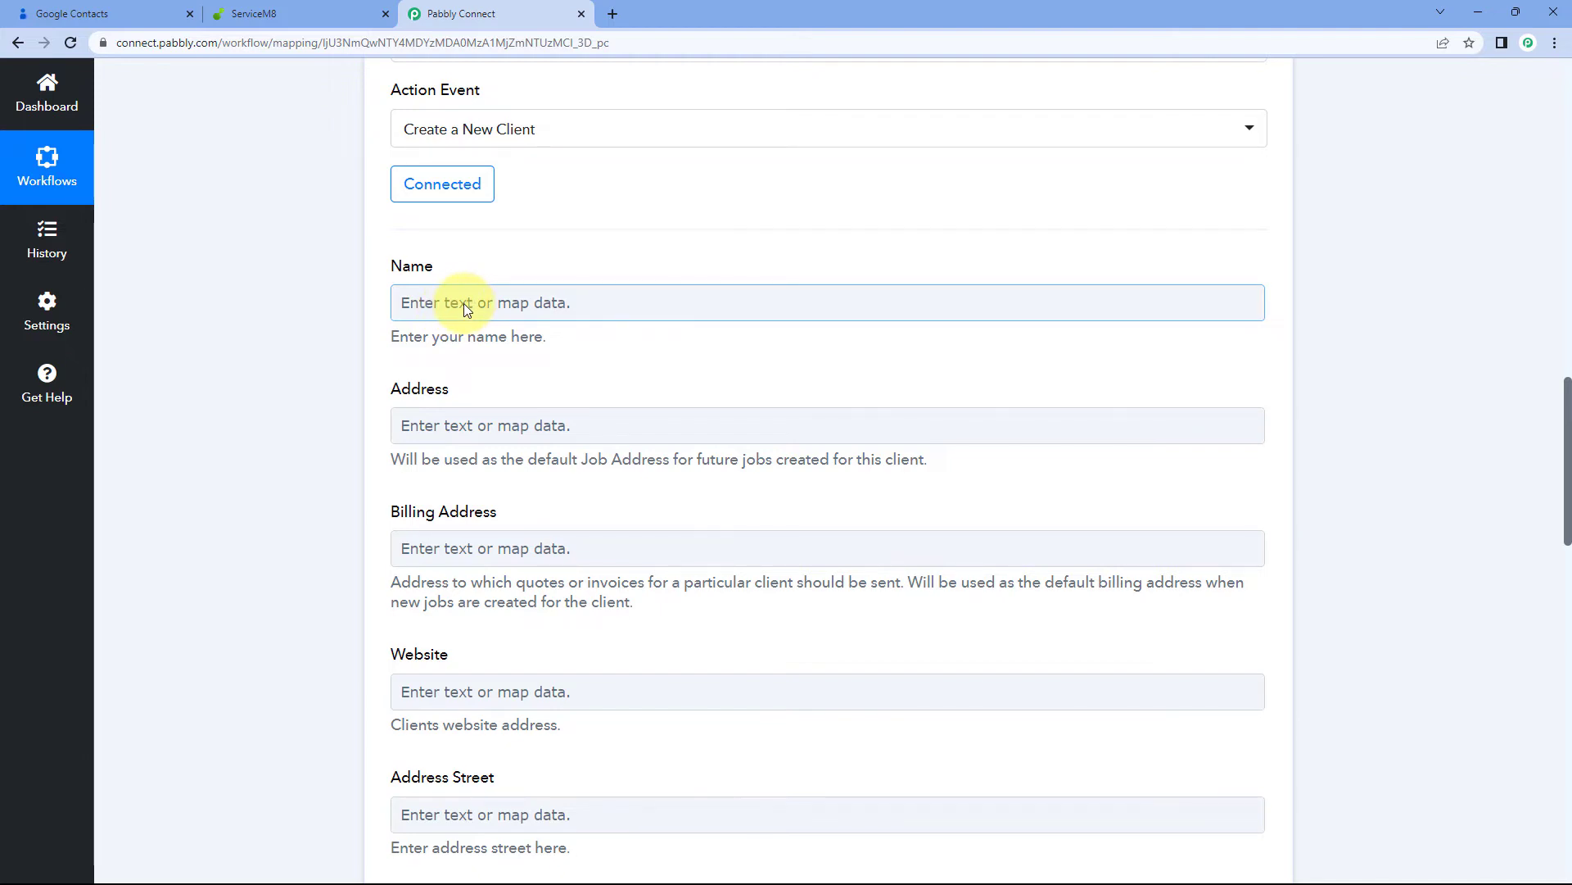
# Check the contact's display name value in the trigger response
pyautogui.scroll(10, 720, 292)
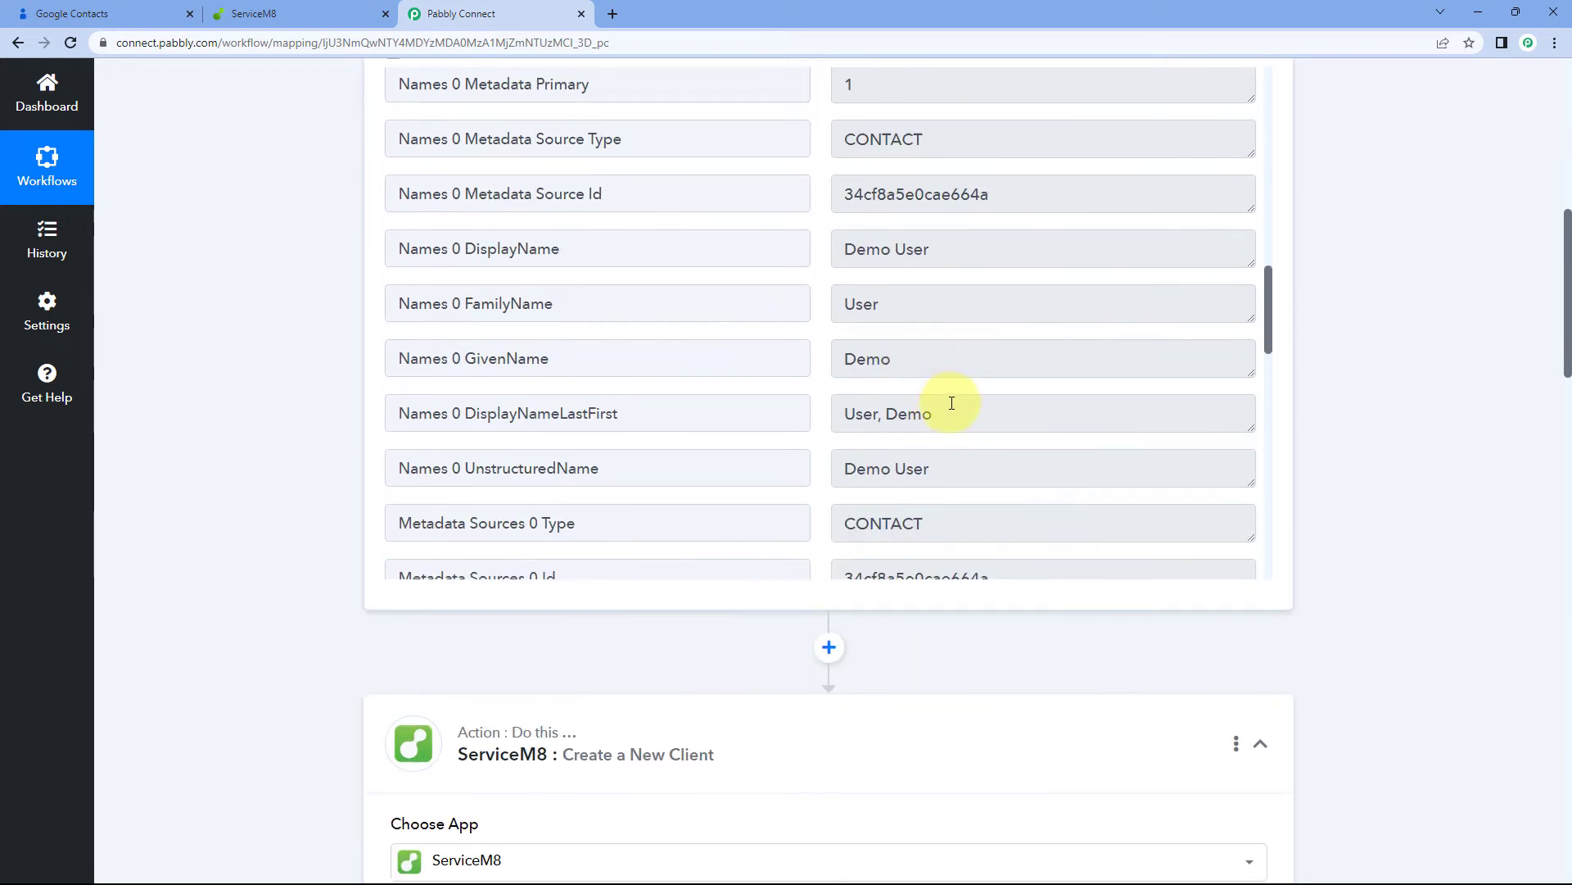
pyautogui.moveTo(944, 260); pyautogui.dragTo(809, 259)
pyautogui.click(807, 258)
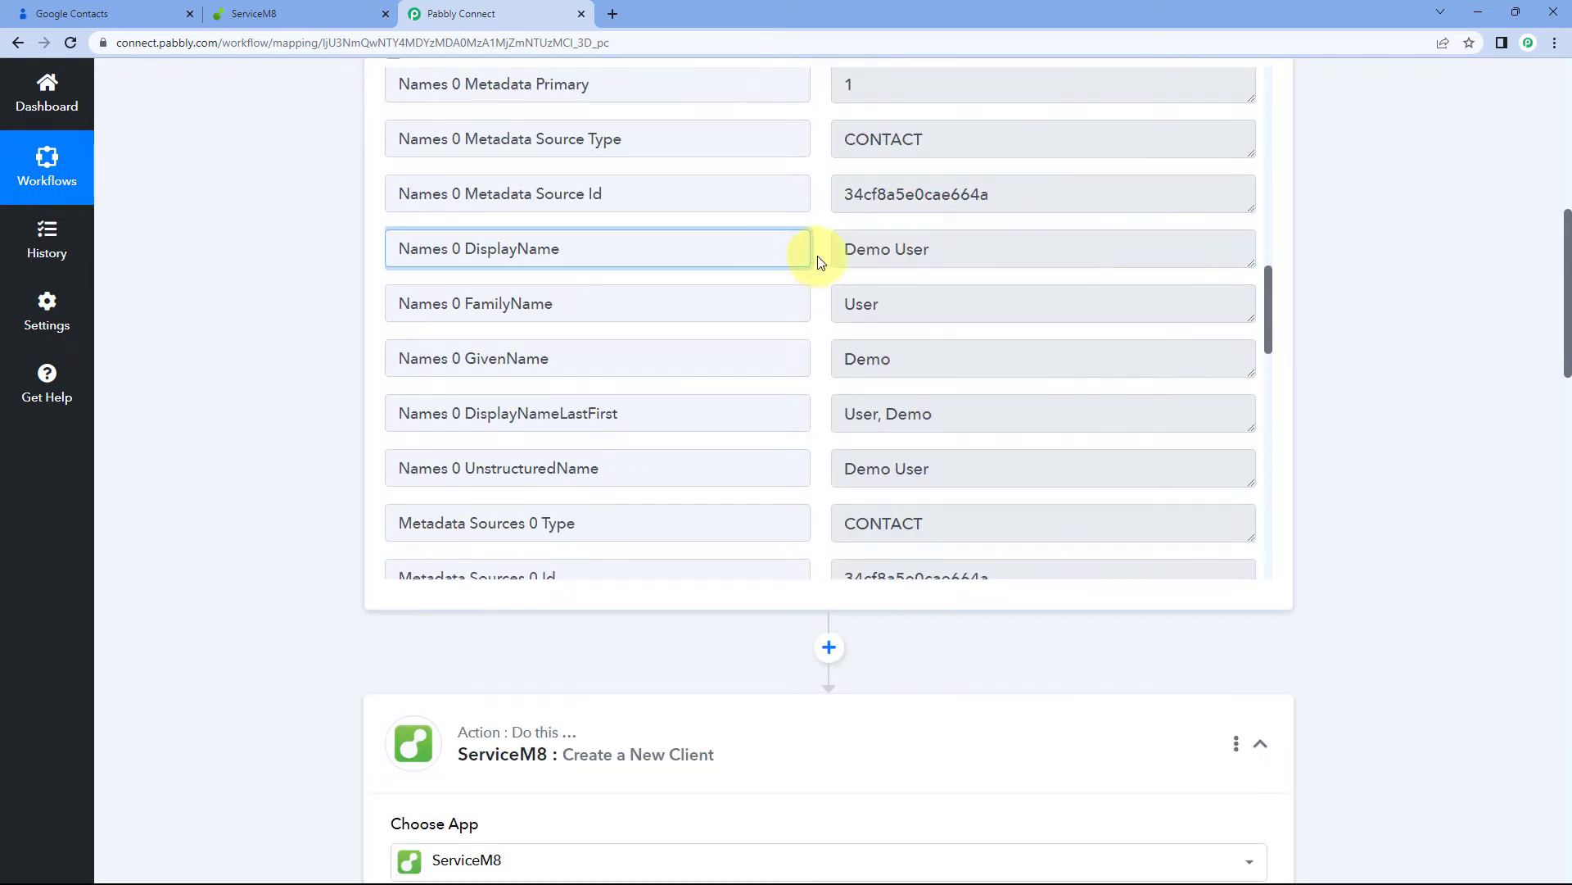
pyautogui.click(818, 250)
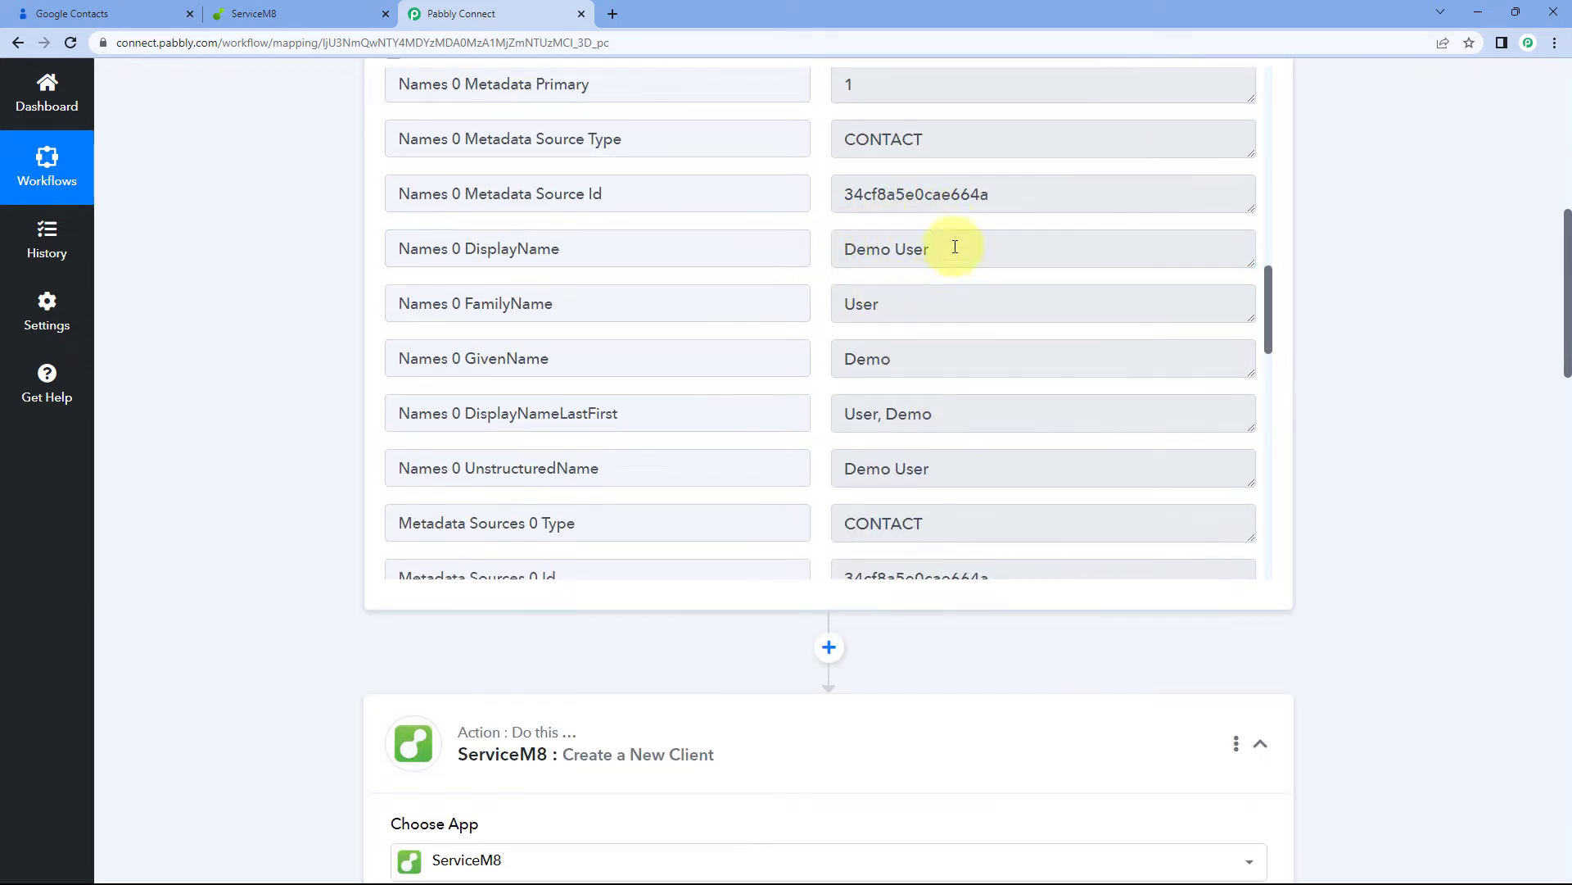
pyautogui.scroll(-10, 218, 434)
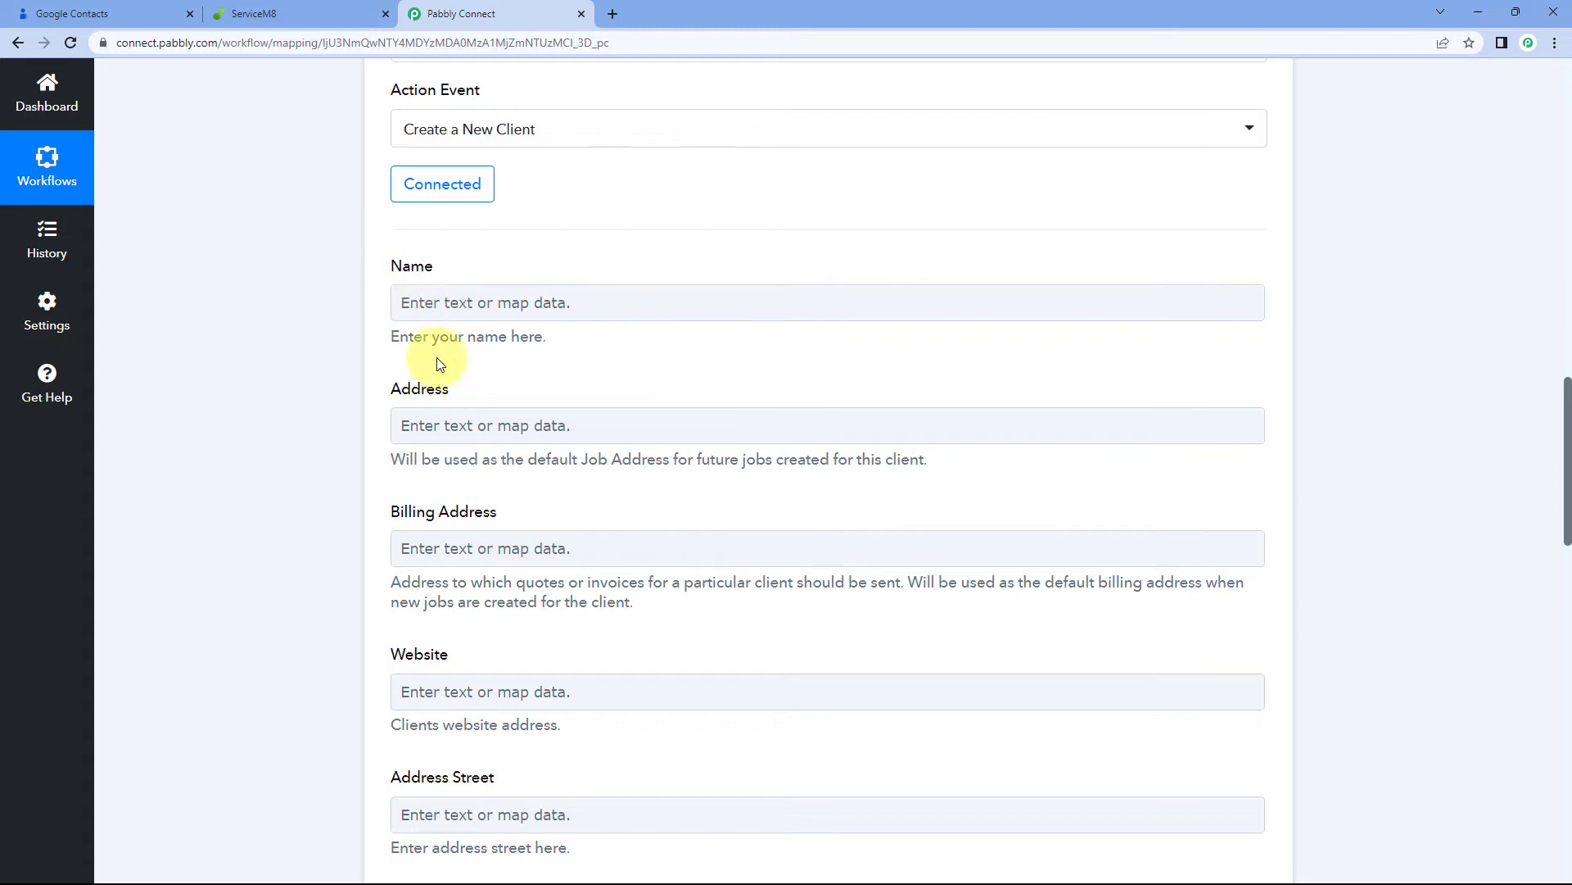
# Map Google Contacts' Names 0 DisplayName into the client Name field
pyautogui.click(467, 303)
pyautogui.scroll(-2, 642, 207)
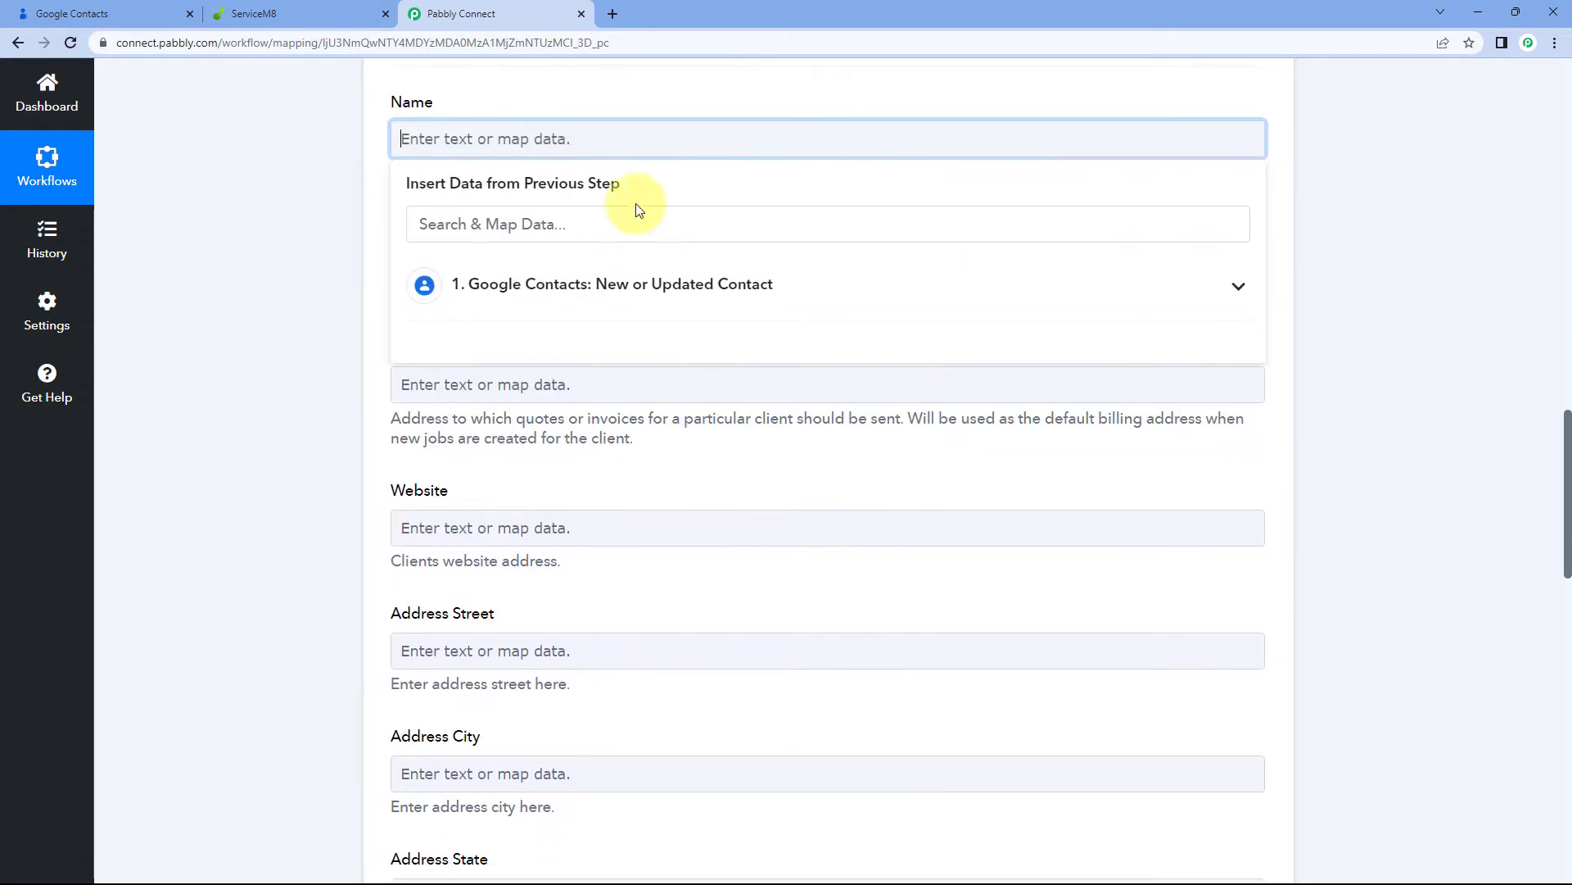
pyautogui.click(642, 280)
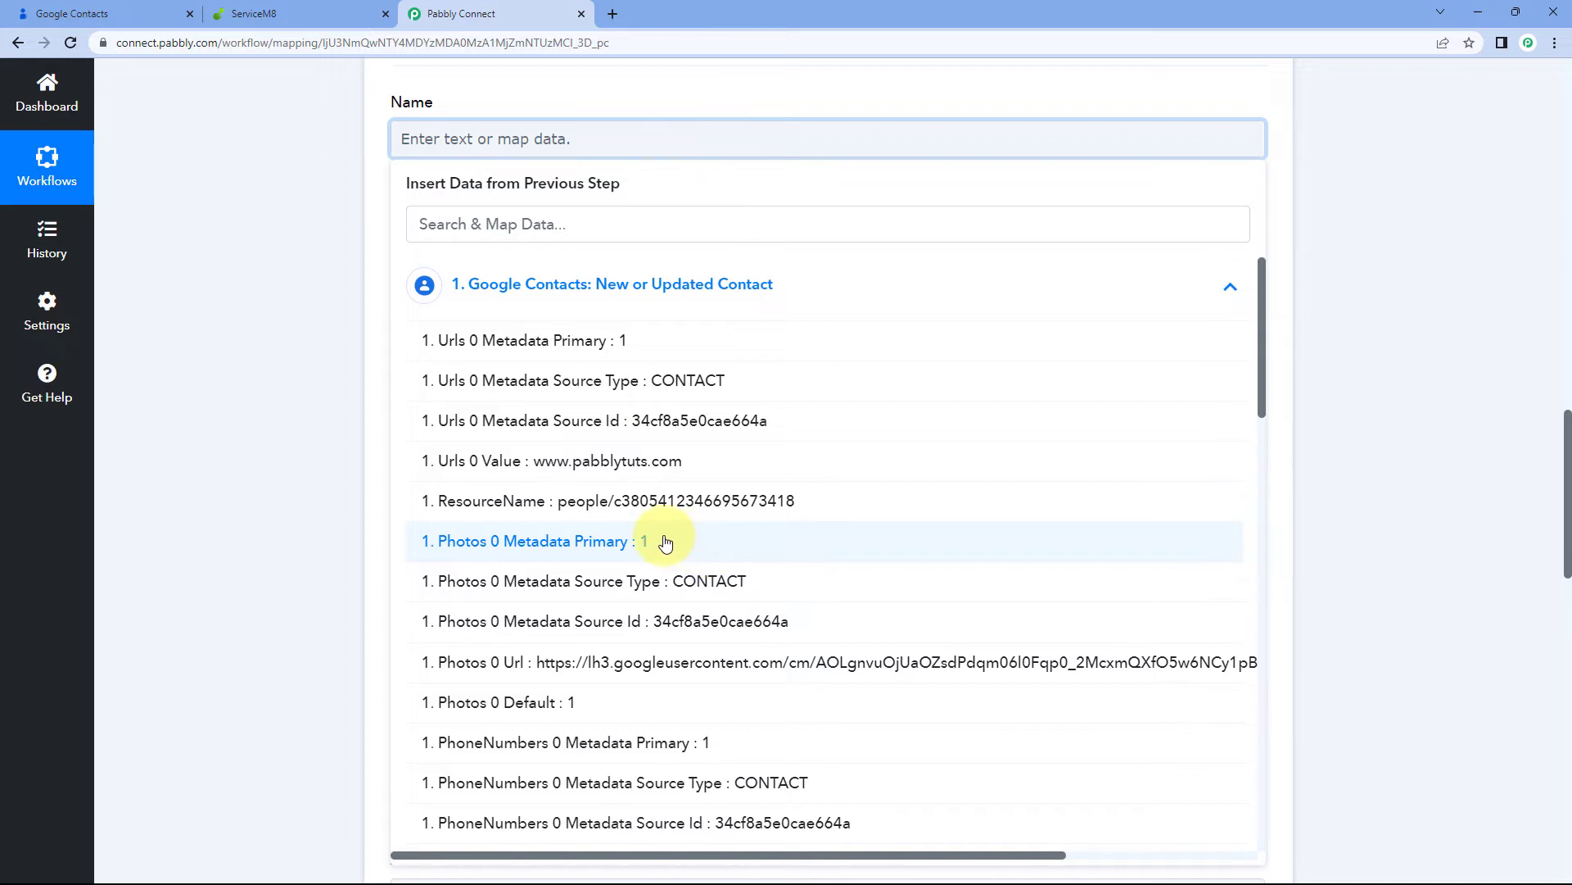
pyautogui.scroll(-5, 663, 524)
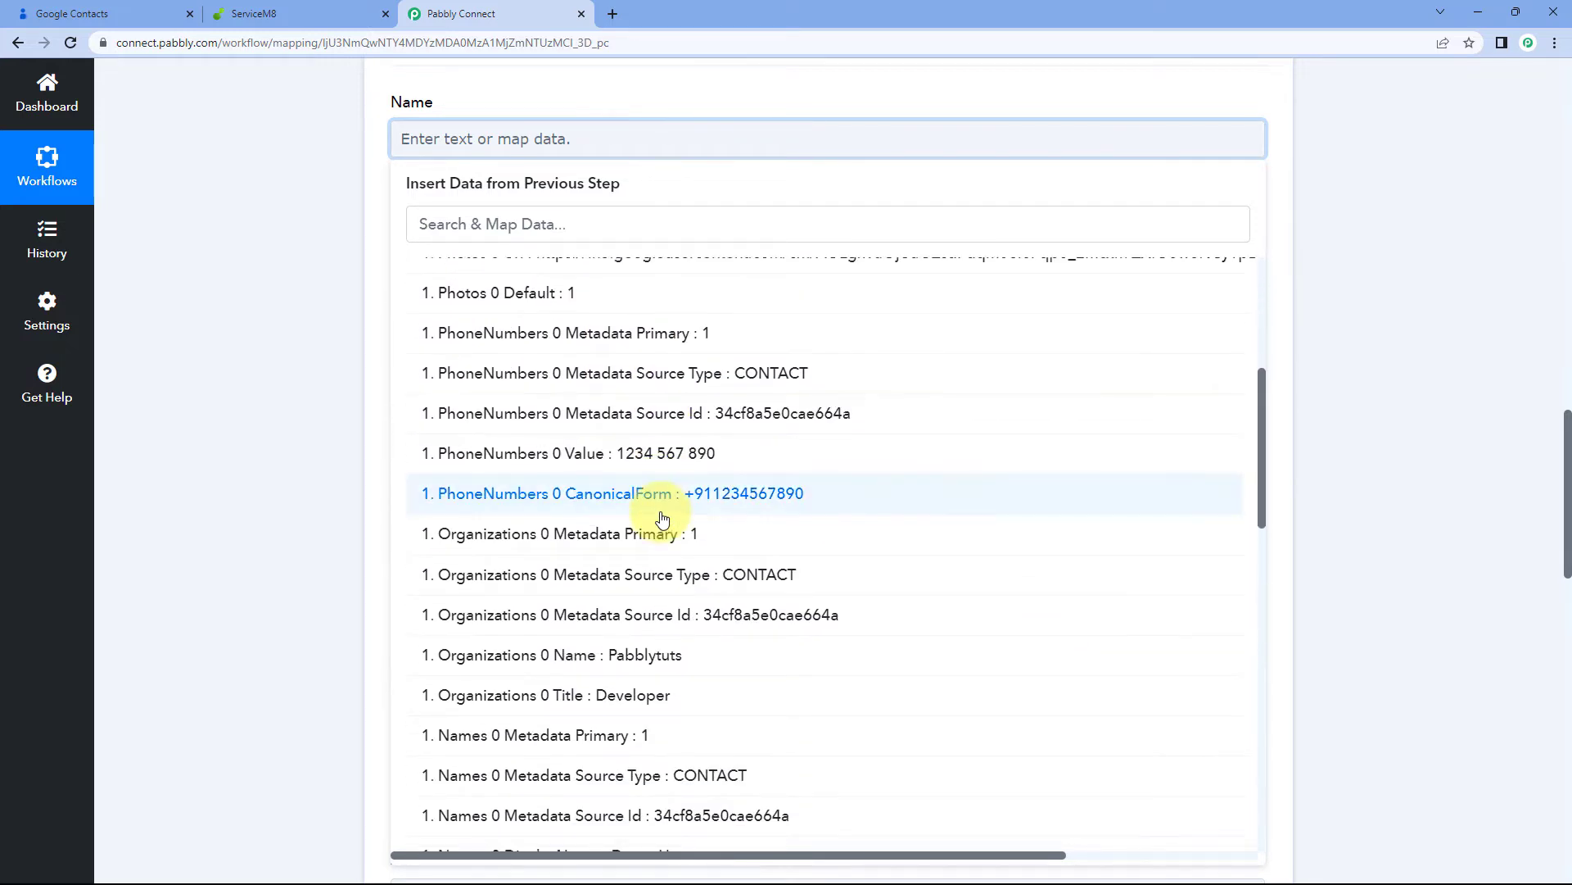
pyautogui.scroll(-3, 661, 519)
pyautogui.scroll(5, 662, 519)
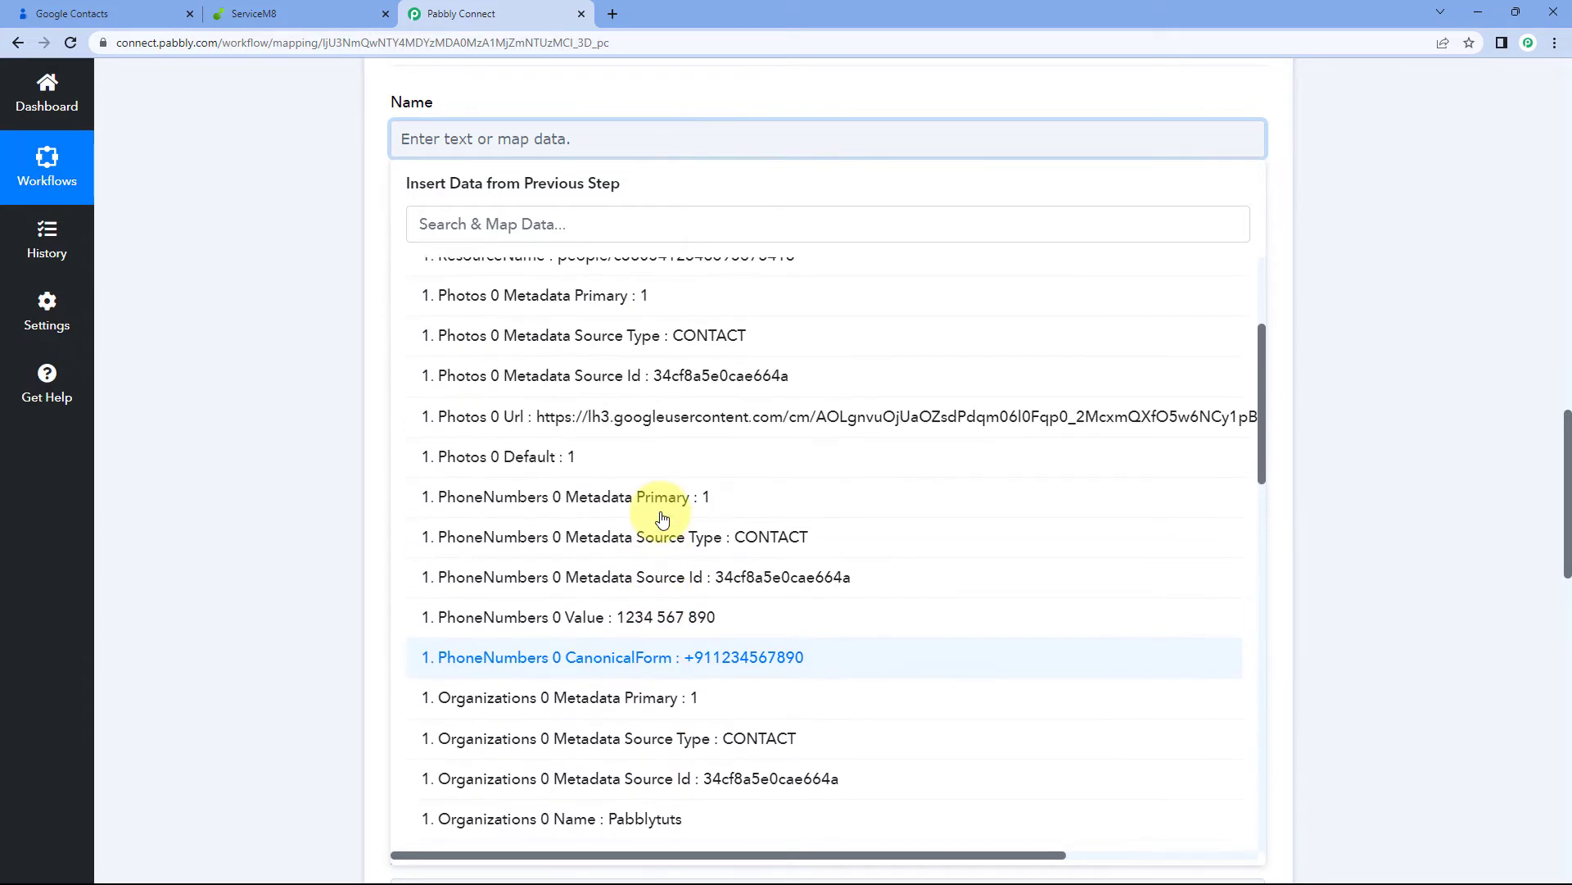
pyautogui.scroll(1, 653, 404)
pyautogui.scroll(-9, 654, 502)
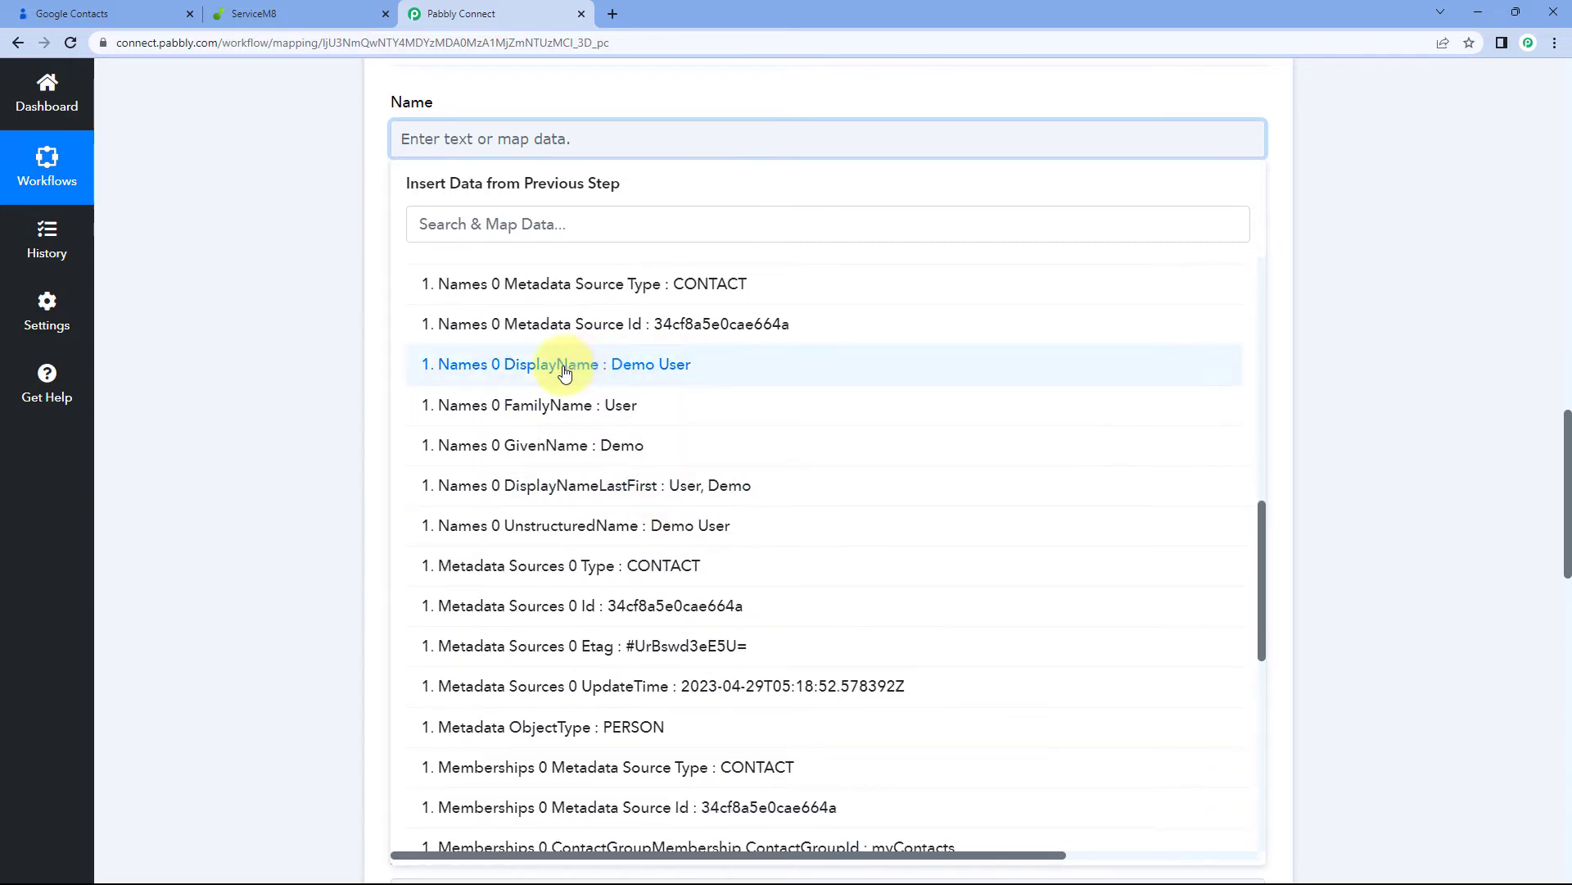
pyautogui.click(602, 372)
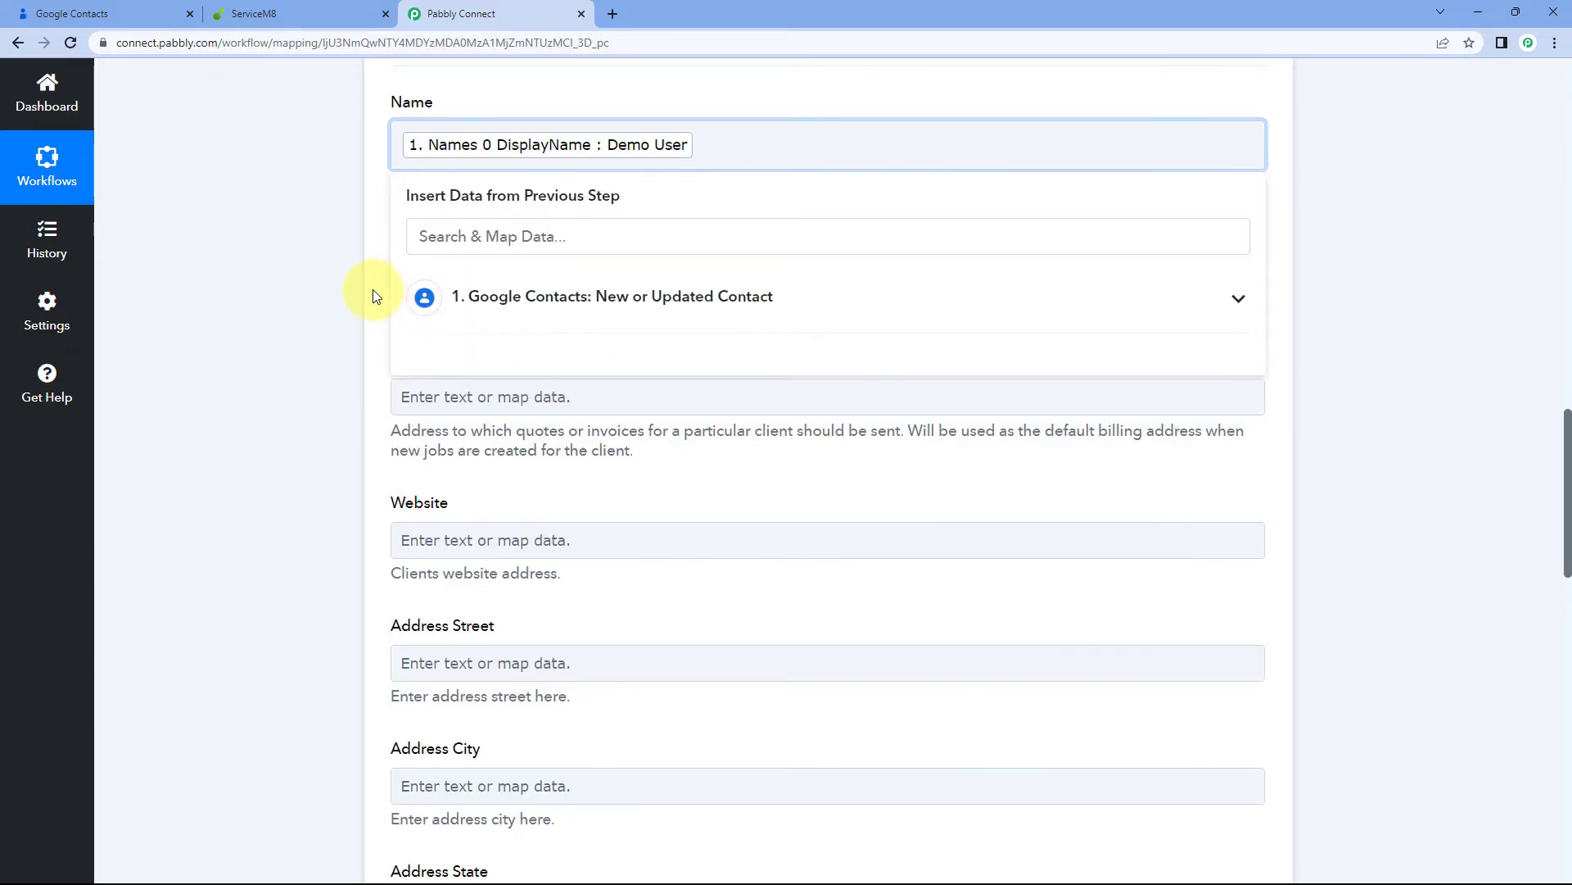
pyautogui.click(372, 288)
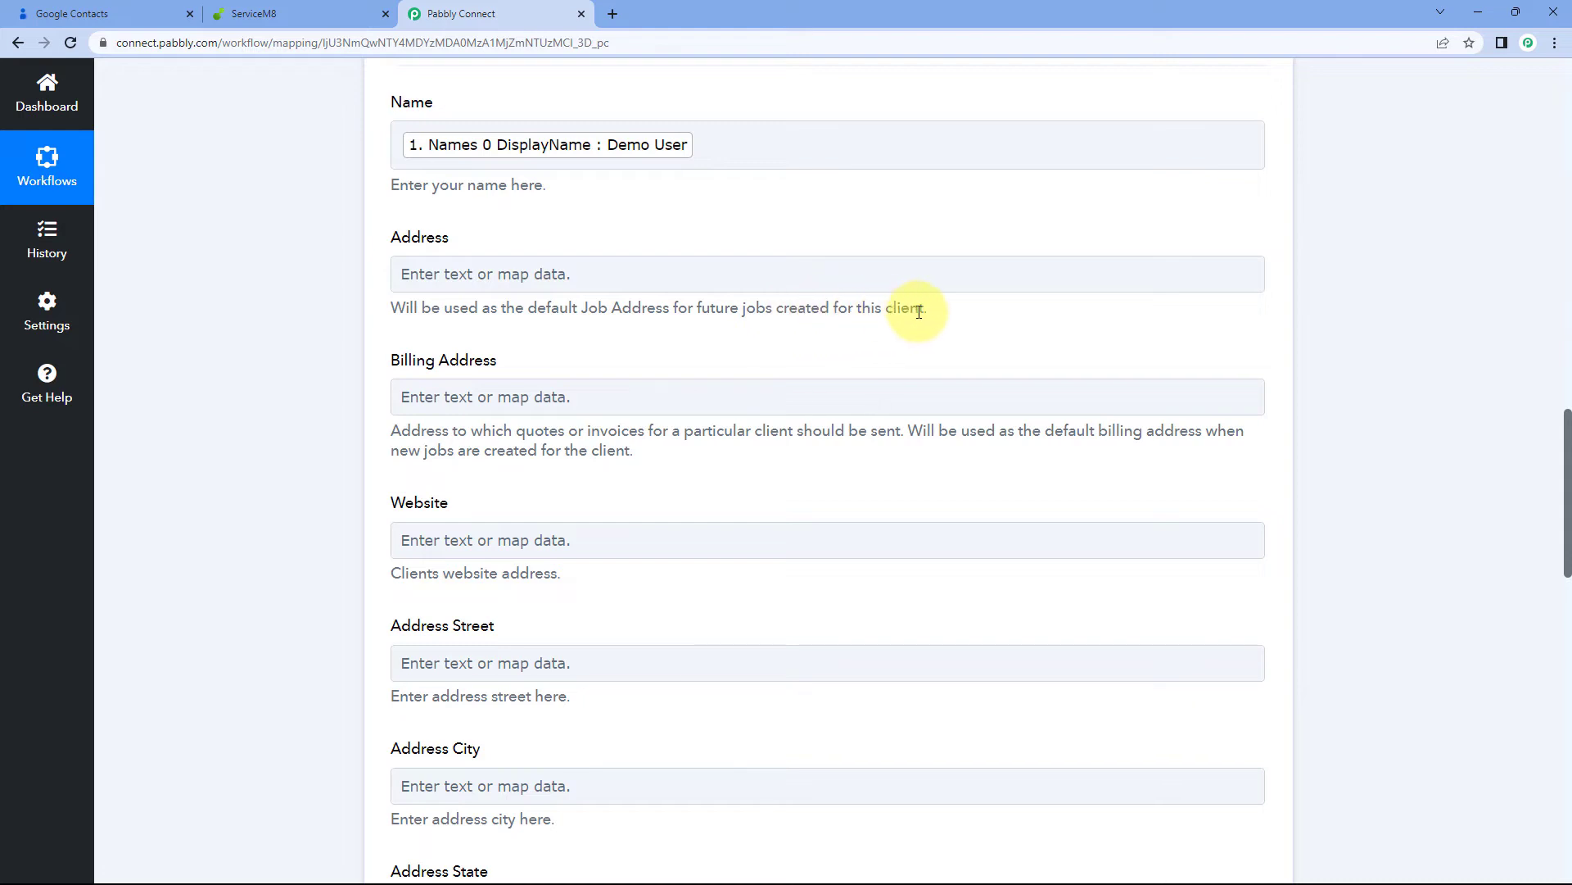
pyautogui.scroll(10, 844, 237)
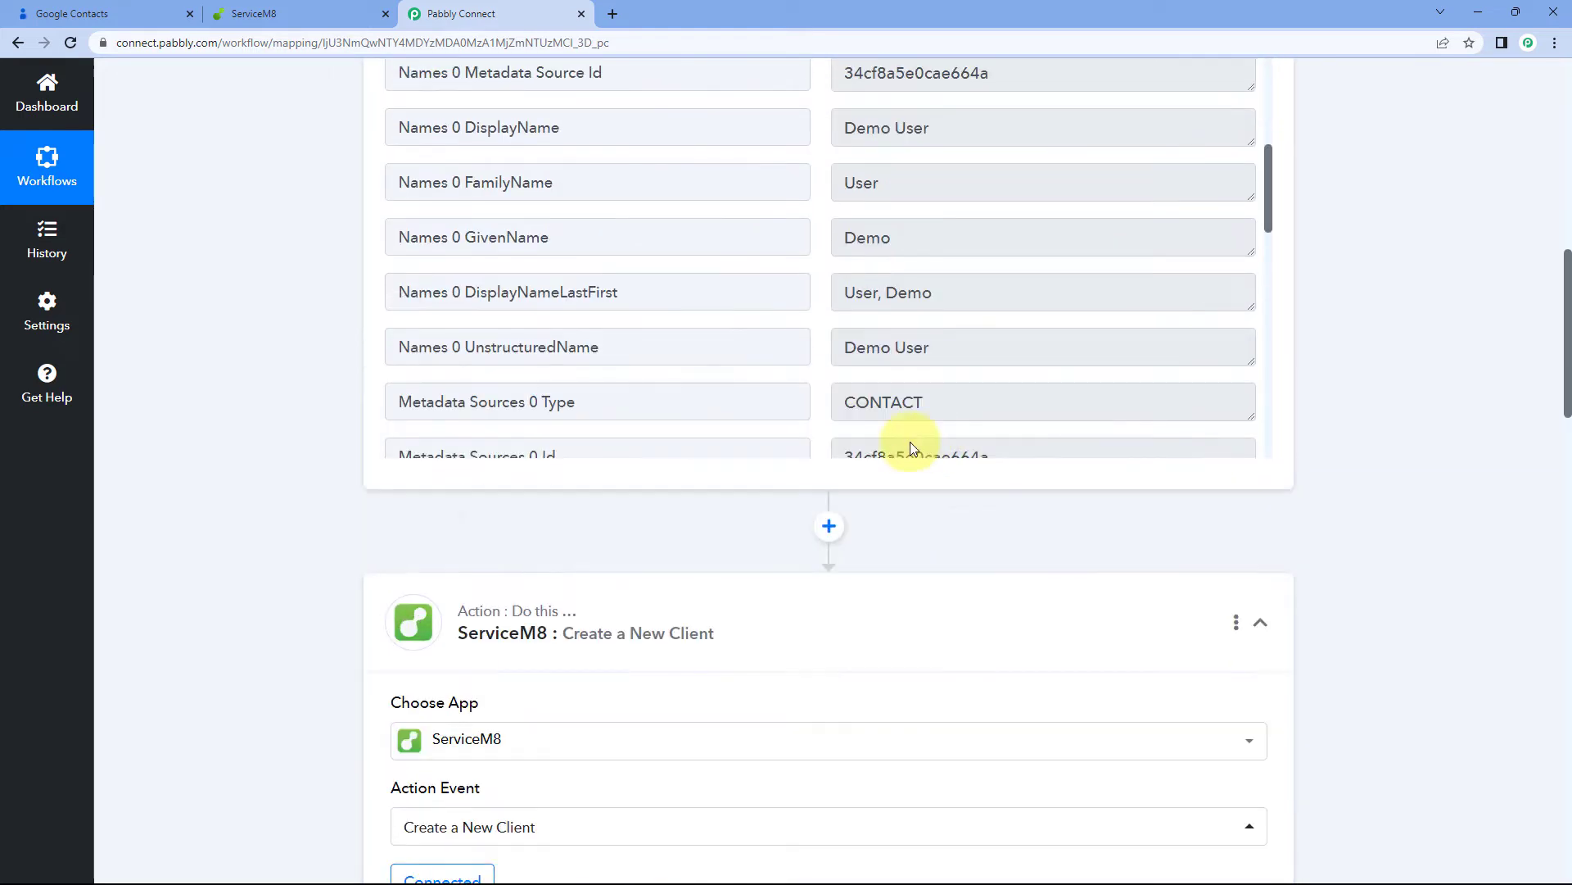
# Enlarge the FormattedValue box in the trigger response to show all four address lines
pyautogui.scroll(-10, 823, 377)
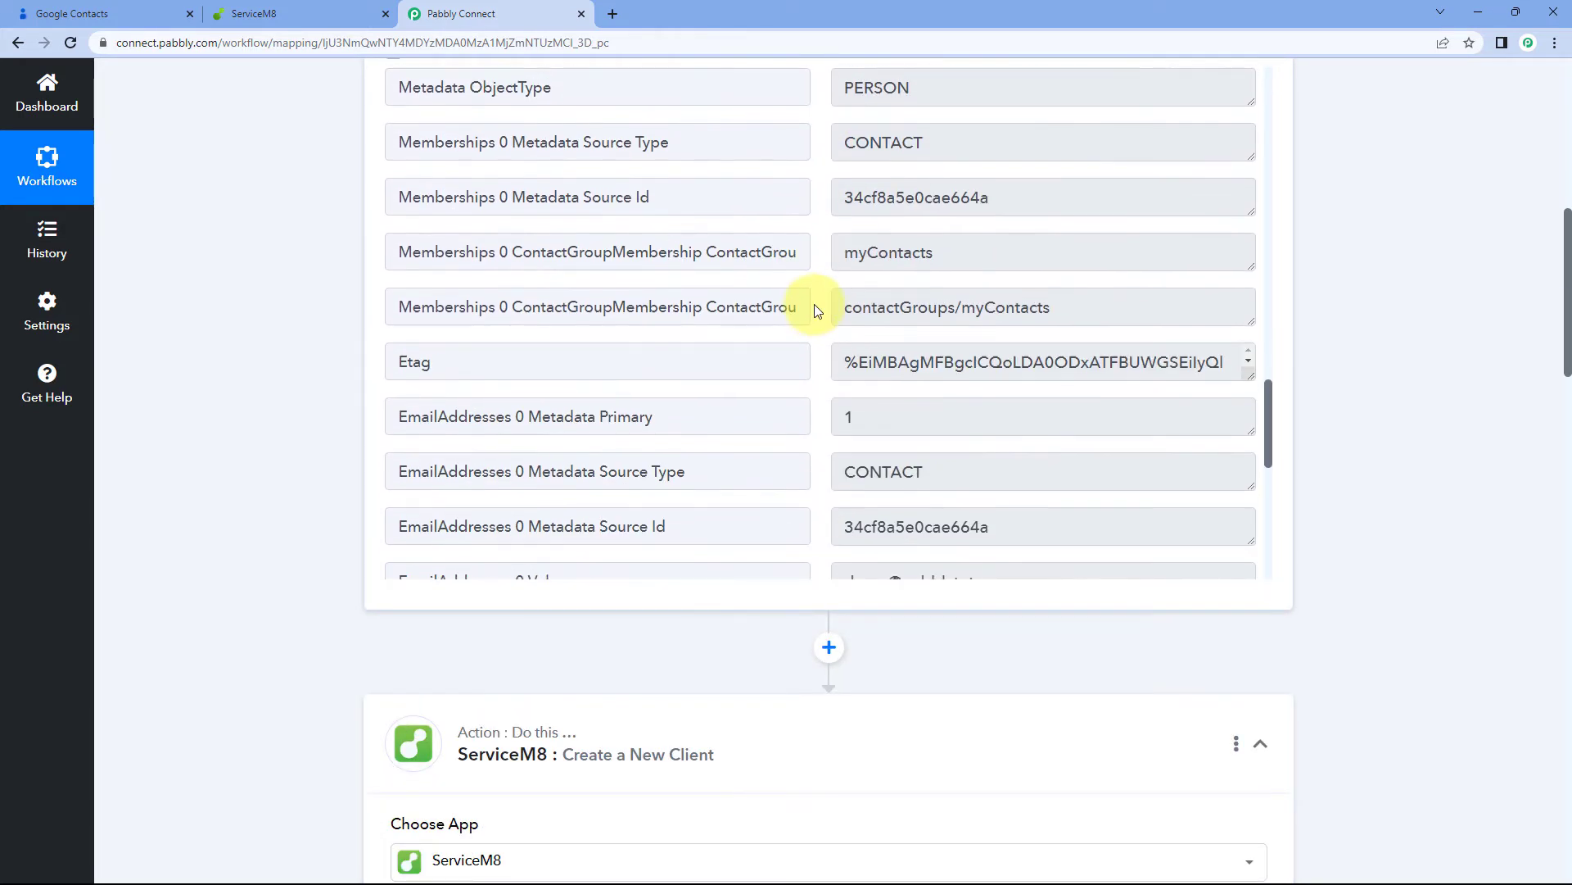
pyautogui.scroll(-4, 816, 310)
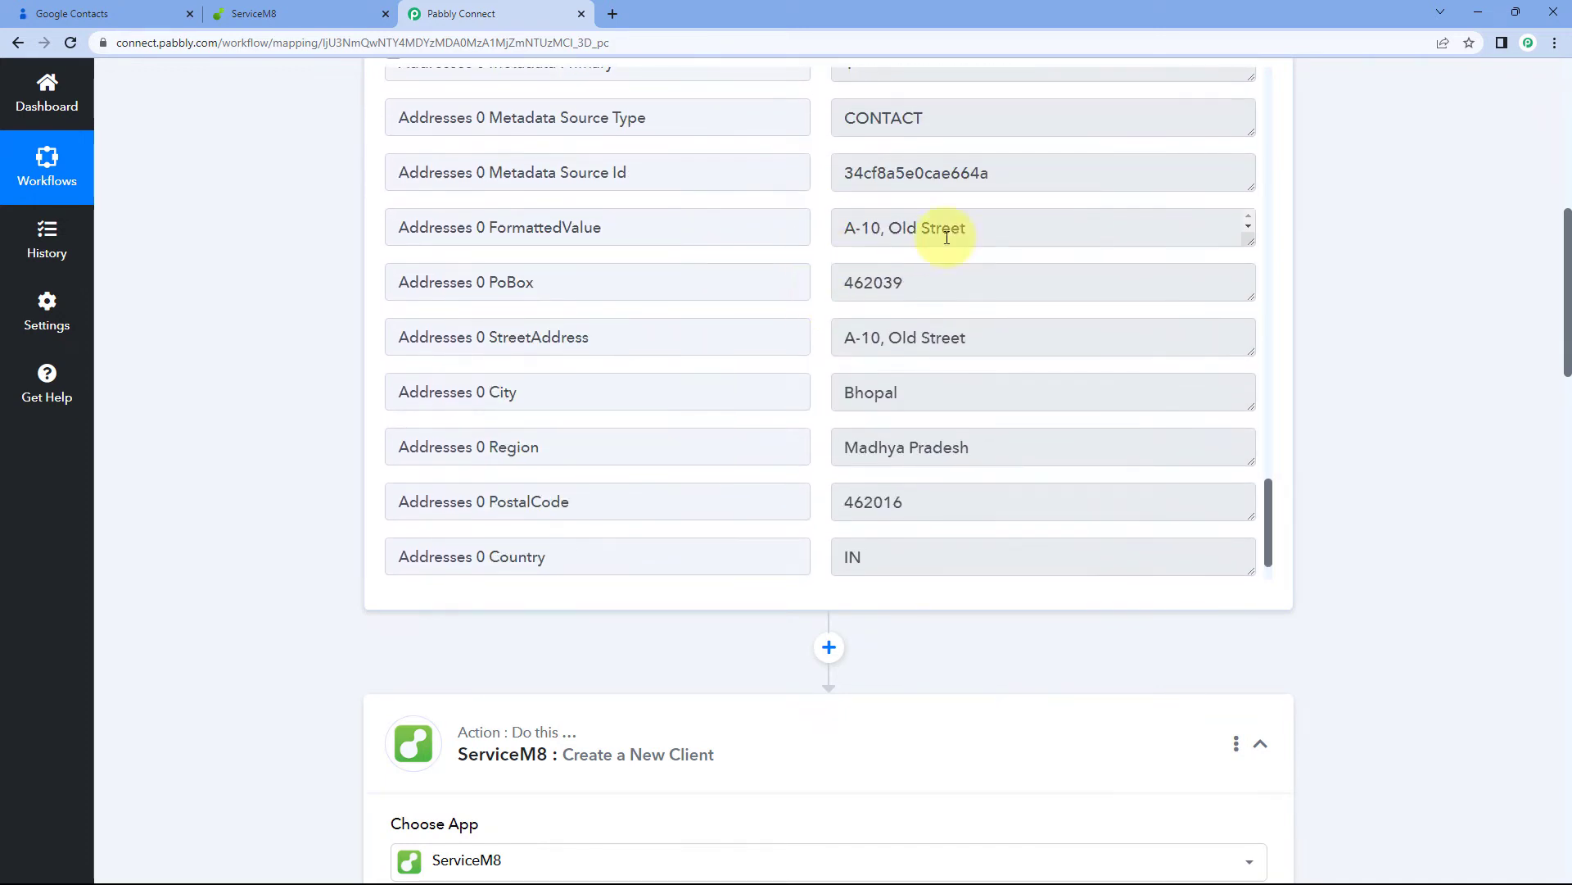
pyautogui.doubleClick(659, 220)
pyautogui.click(1240, 230)
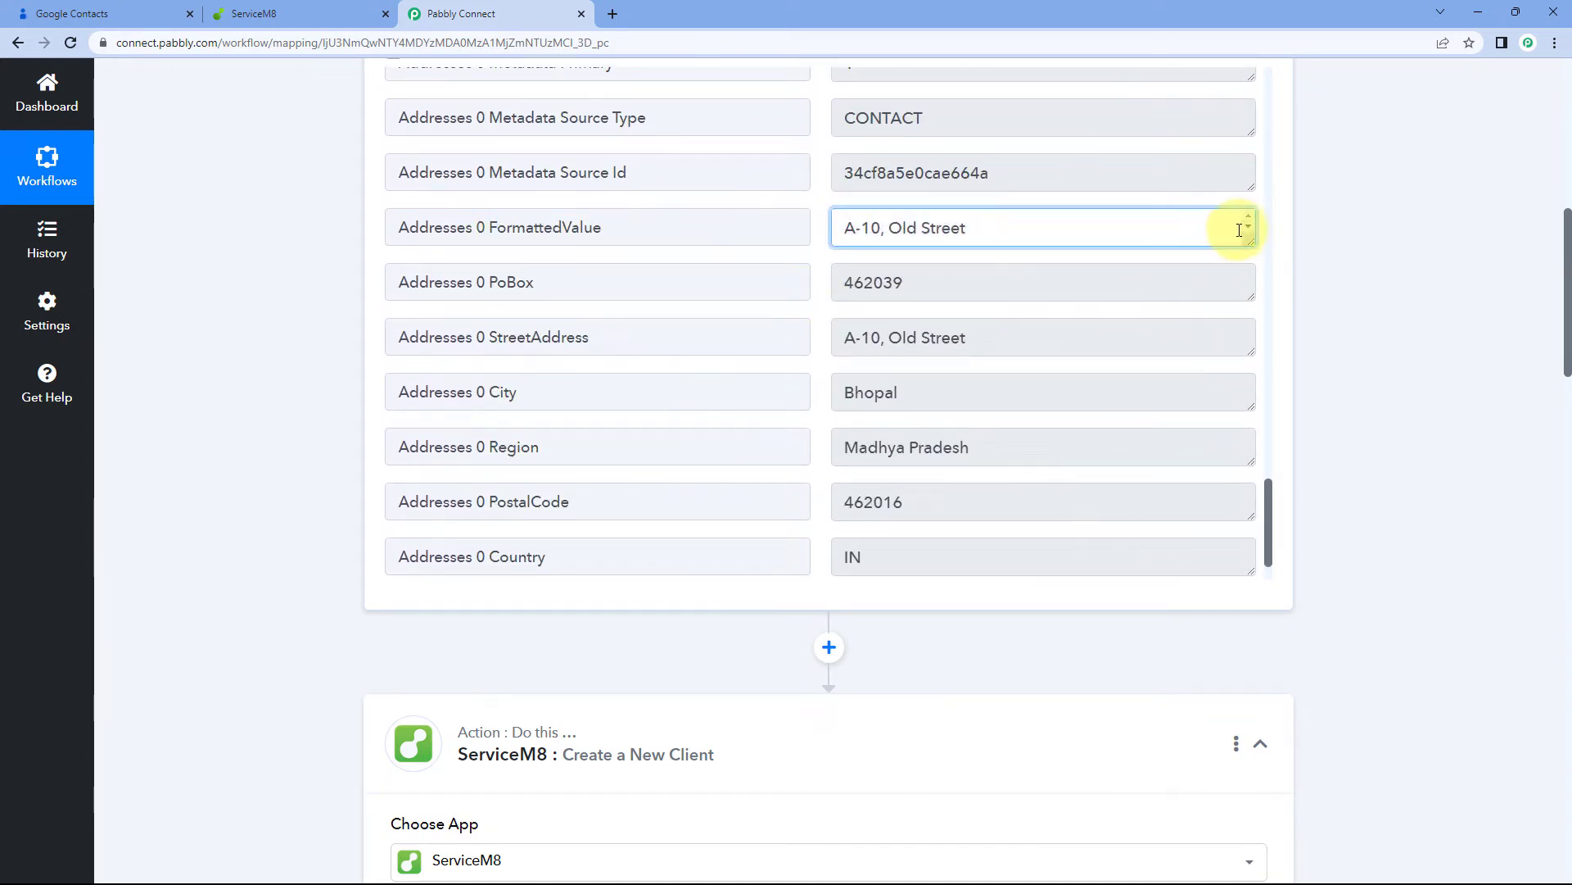
pyautogui.moveTo(1250, 242); pyautogui.dragTo(1253, 348)
pyautogui.moveTo(993, 309); pyautogui.dragTo(848, 223)
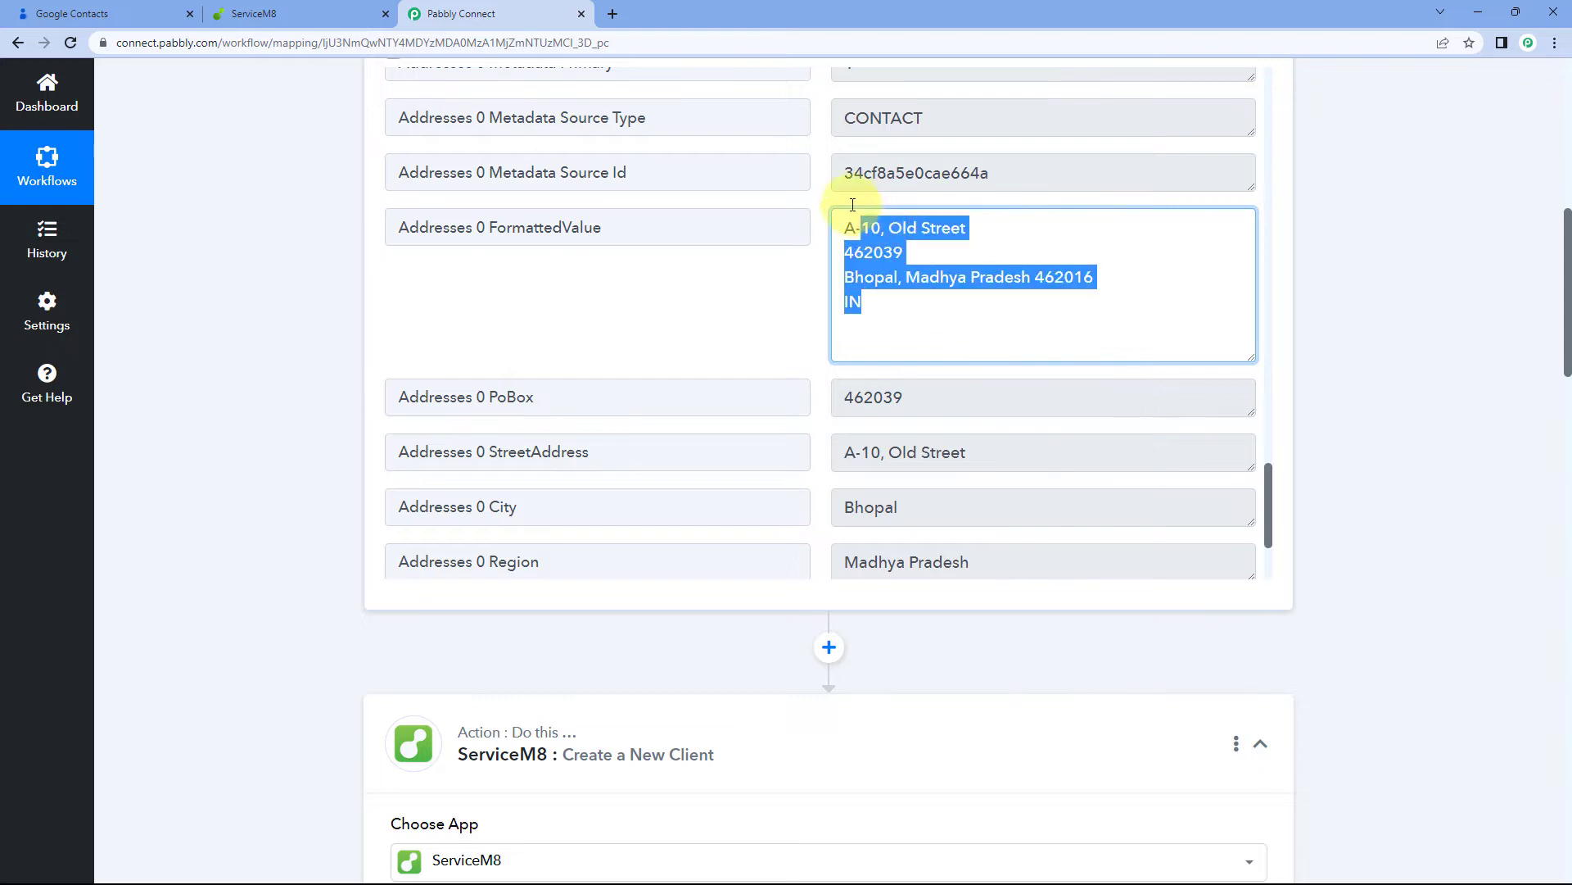
pyautogui.click(814, 273)
pyautogui.scroll(-9, 240, 318)
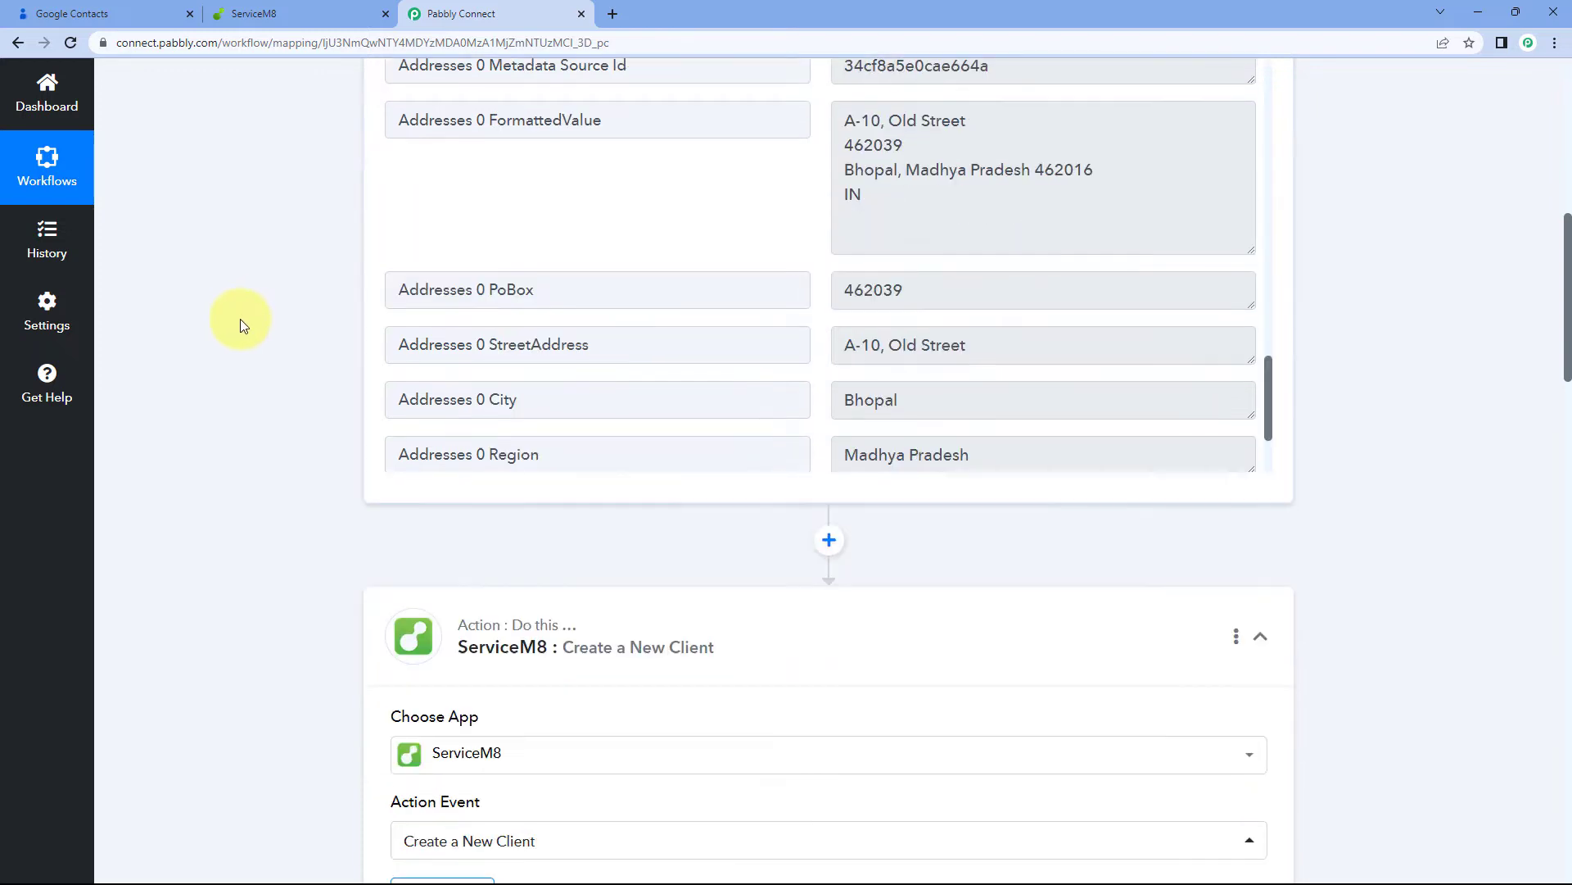
pyautogui.scroll(-3, 282, 316)
pyautogui.click(413, 270)
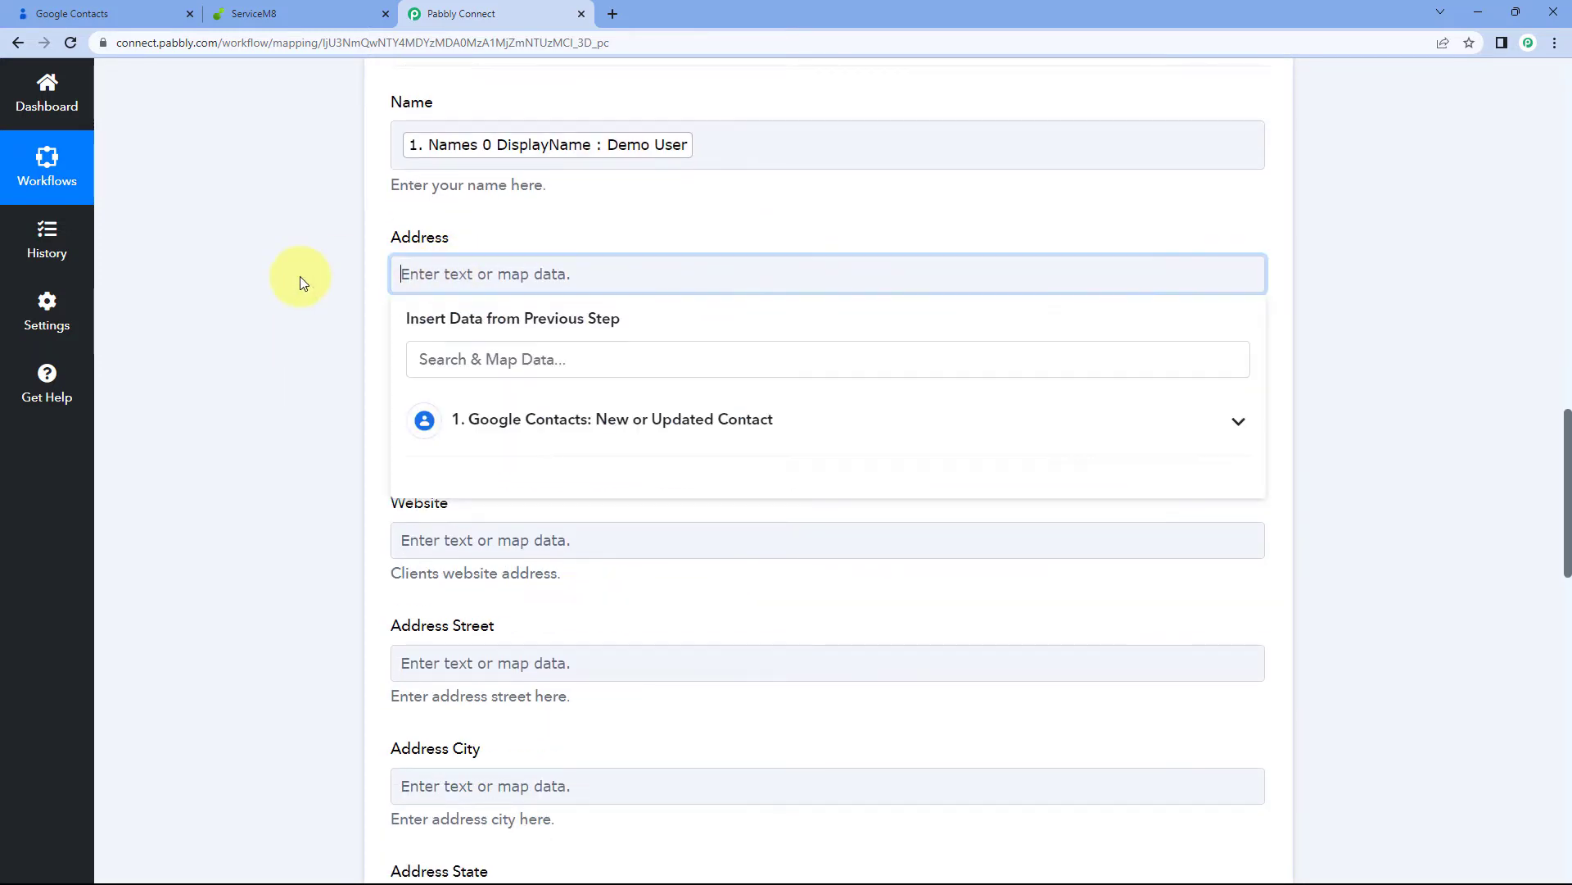
# Map Google Contacts' Addresses 0 FormattedValue into the client Address field
pyautogui.scroll(-2, 328, 282)
pyautogui.click(561, 255)
pyautogui.scroll(-2, 663, 397)
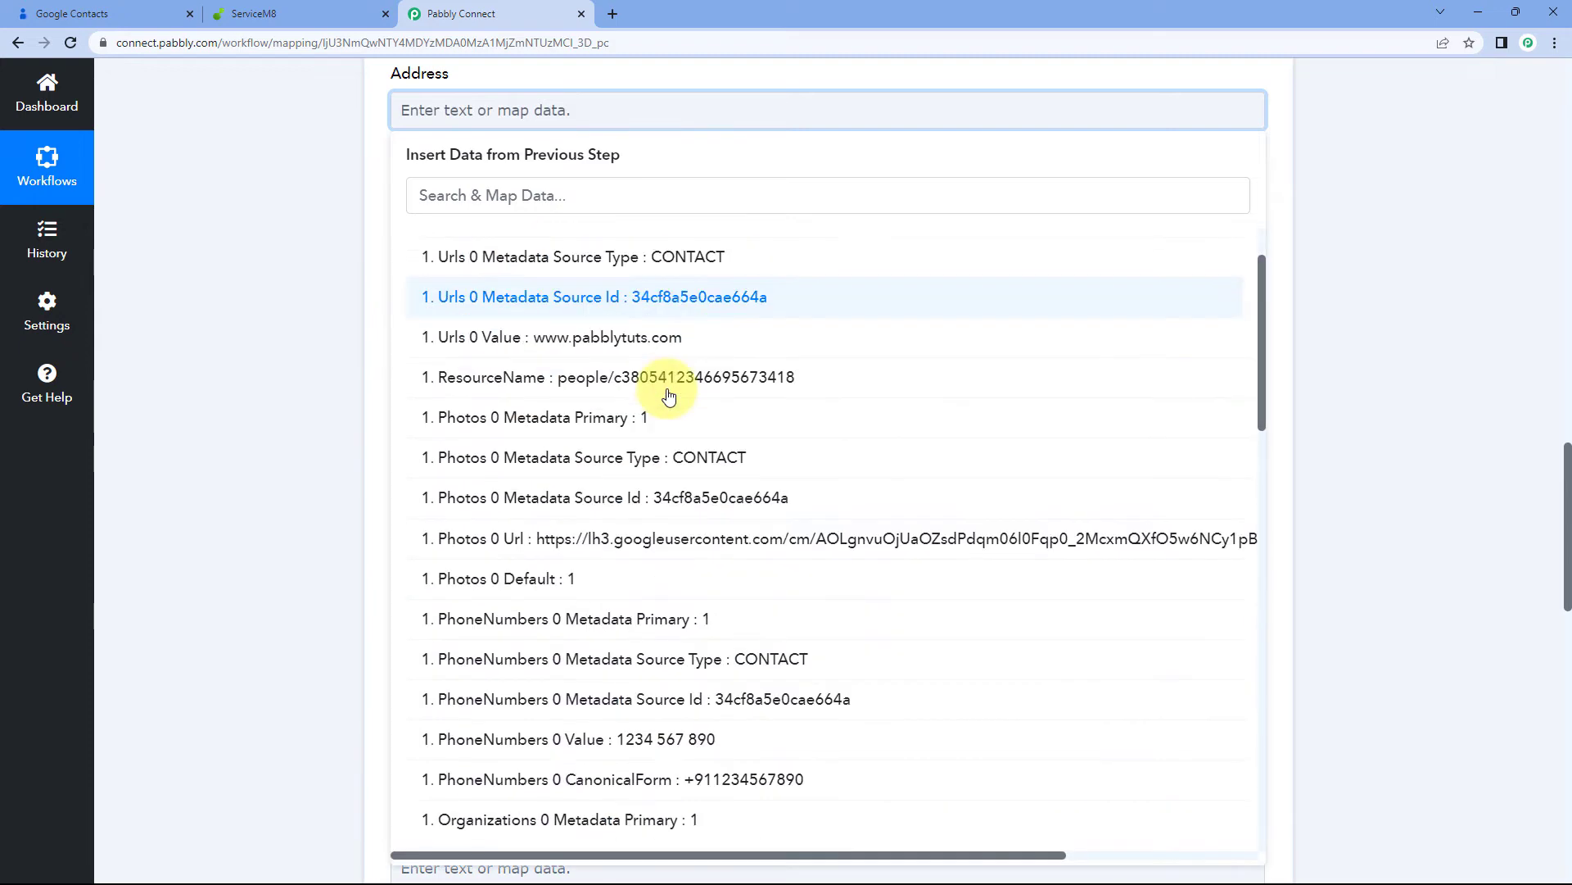
pyautogui.scroll(-10, 668, 391)
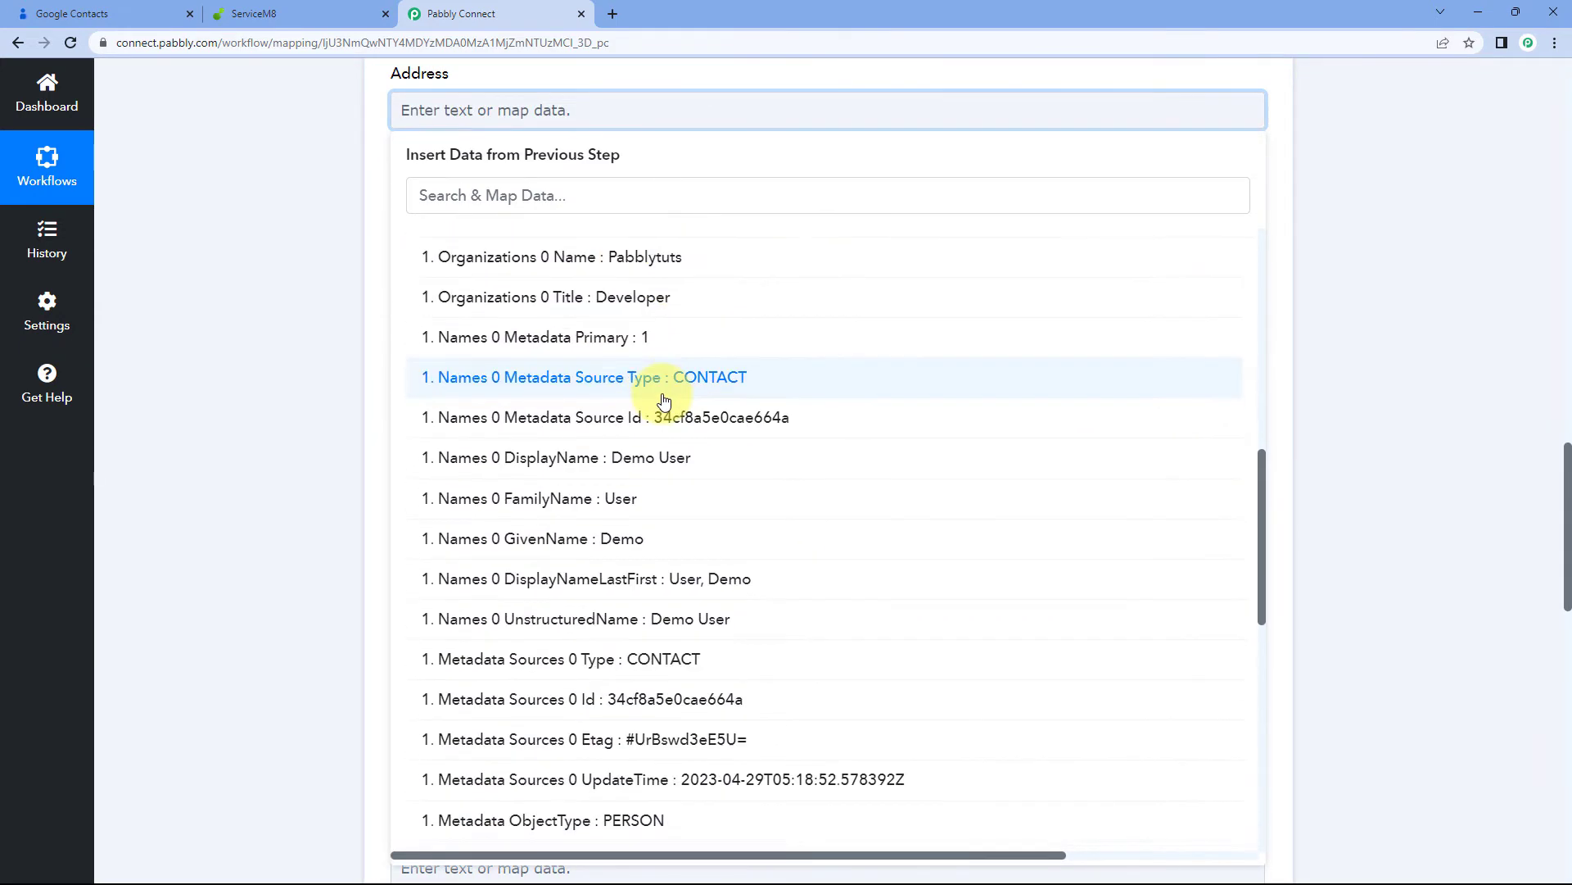
pyautogui.scroll(-5, 668, 410)
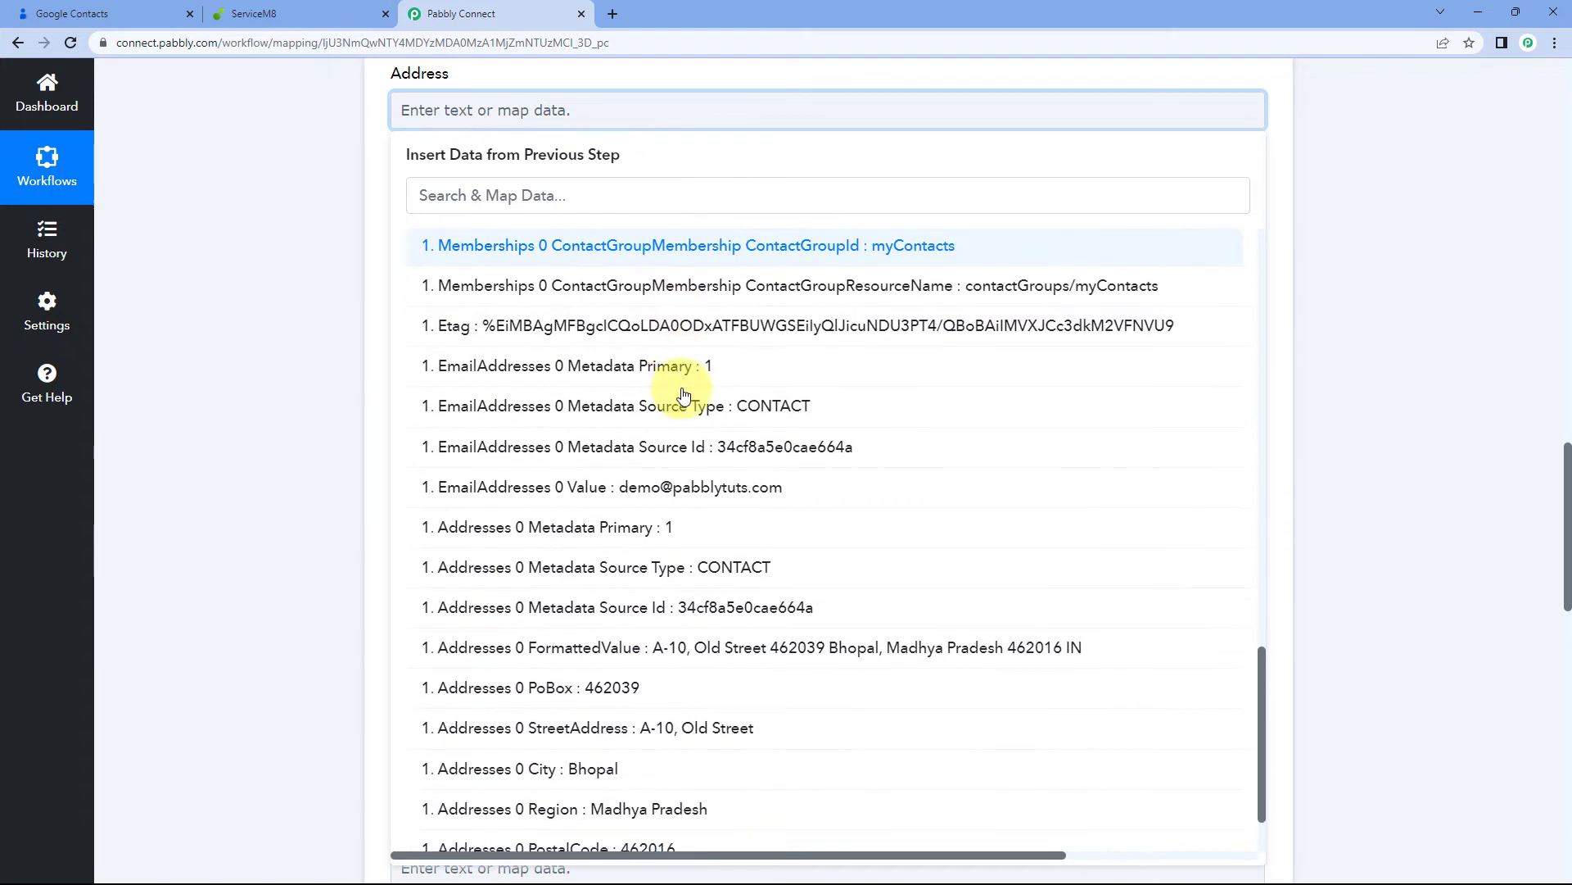
pyautogui.click(699, 648)
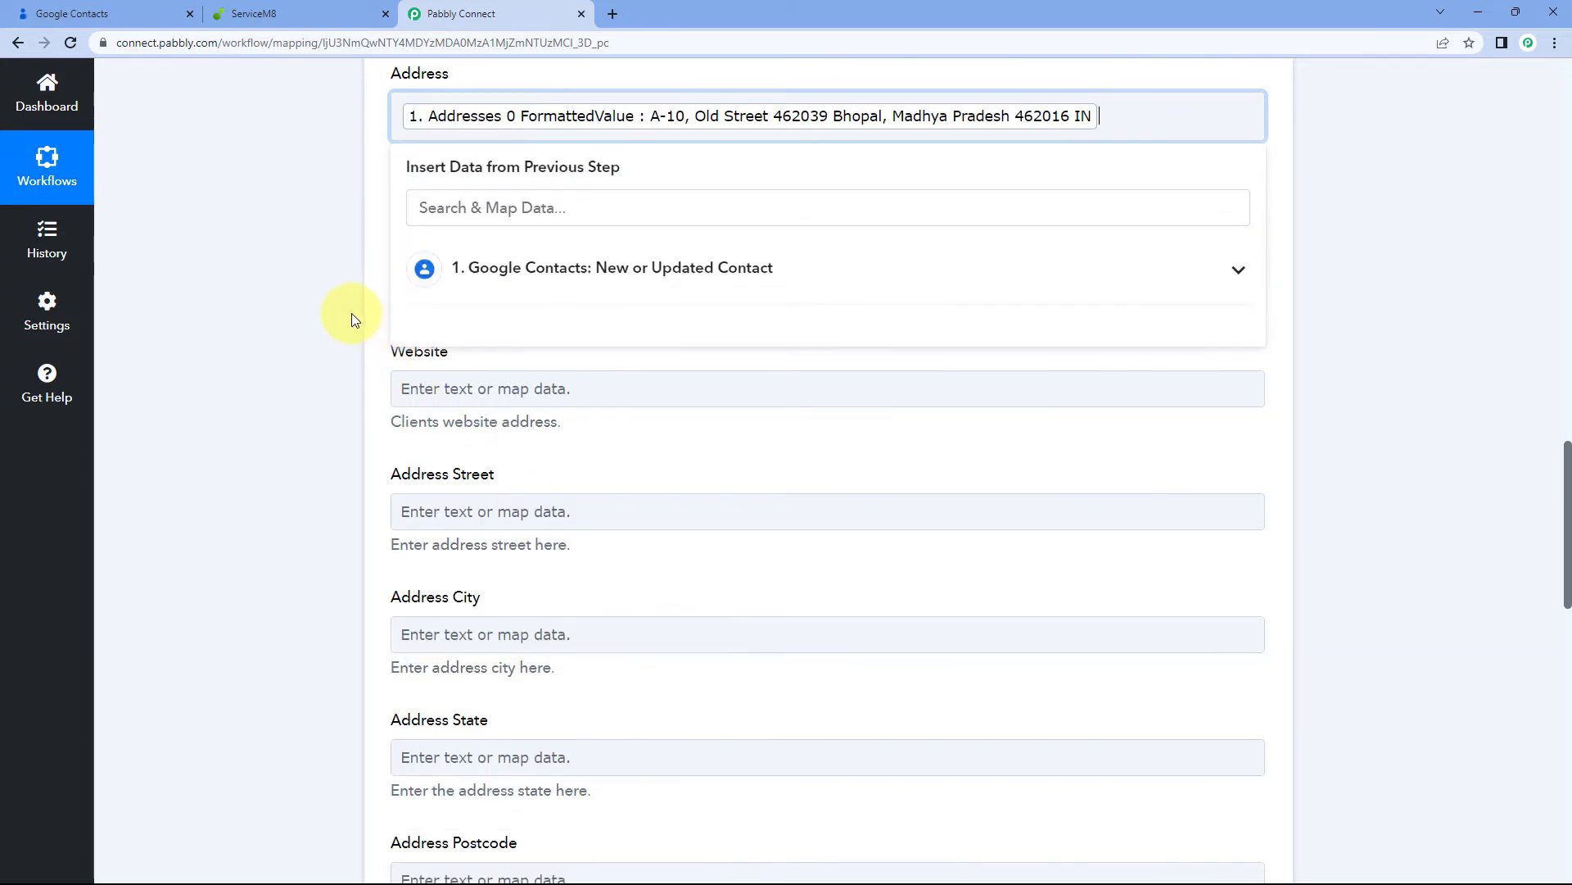
# Map the same Addresses 0 FormattedValue into the Billing Address field
pyautogui.scroll(-1, 362, 308)
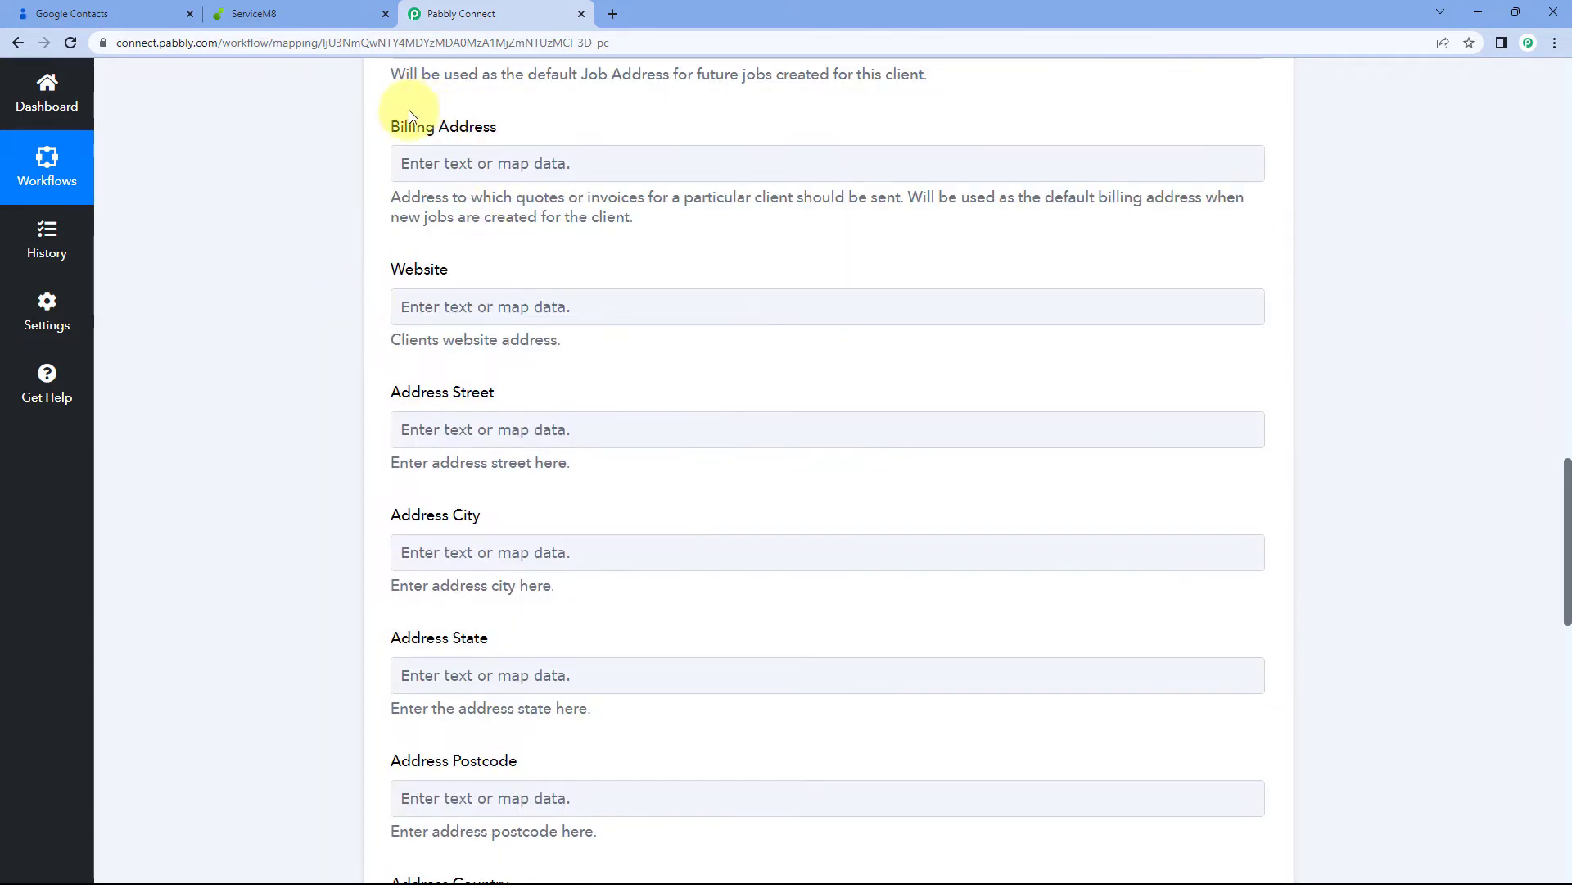
pyautogui.click(509, 161)
pyautogui.scroll(-1, 373, 188)
pyautogui.click(603, 246)
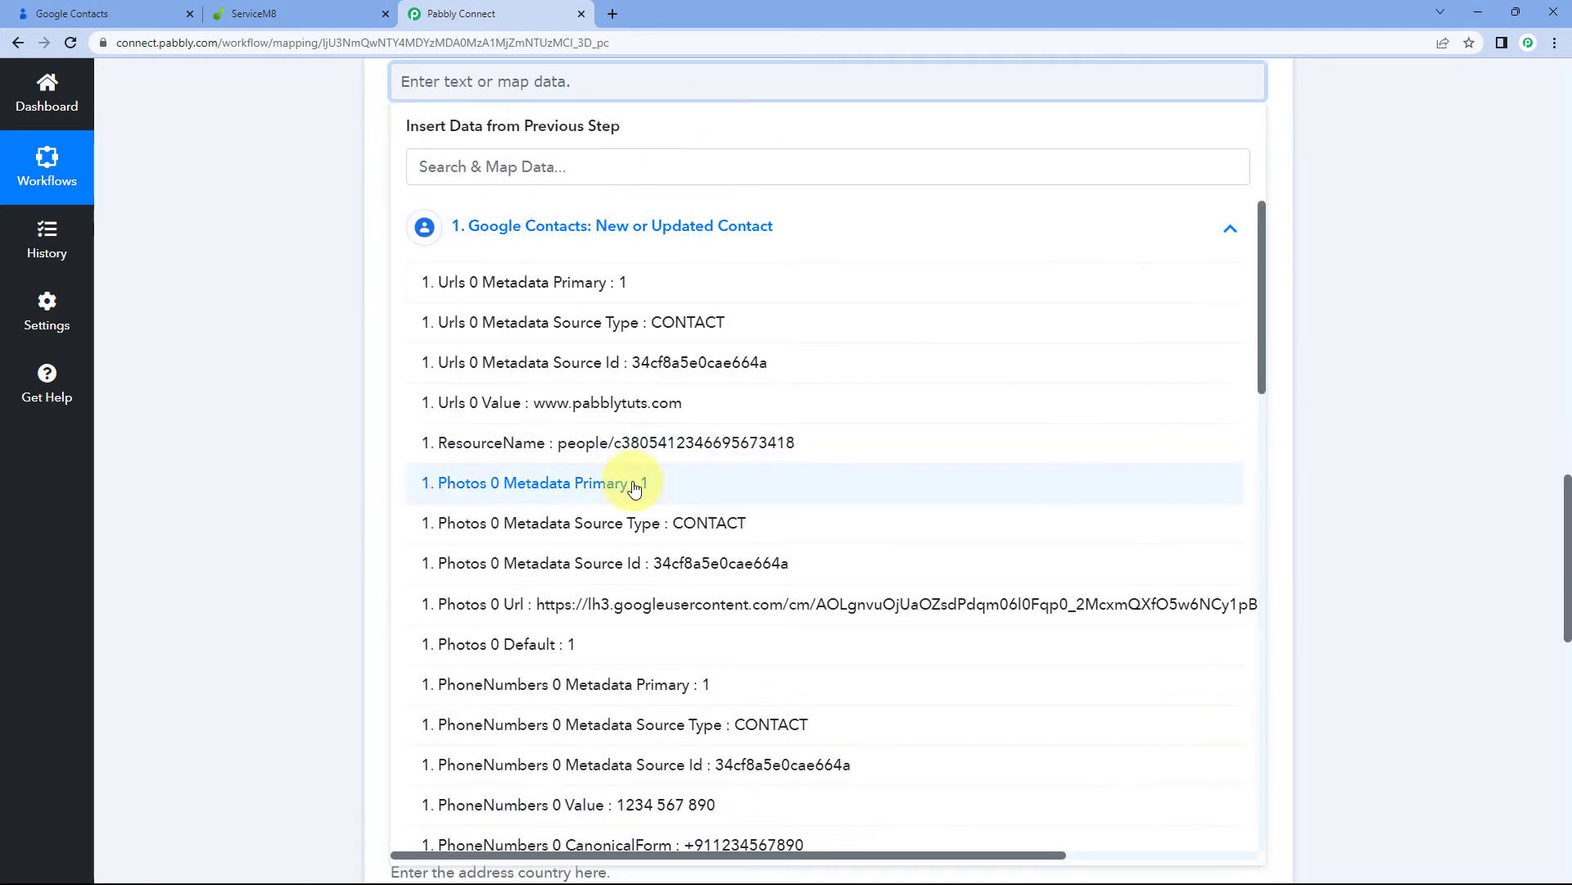
pyautogui.scroll(-6, 639, 483)
pyautogui.scroll(-9, 643, 477)
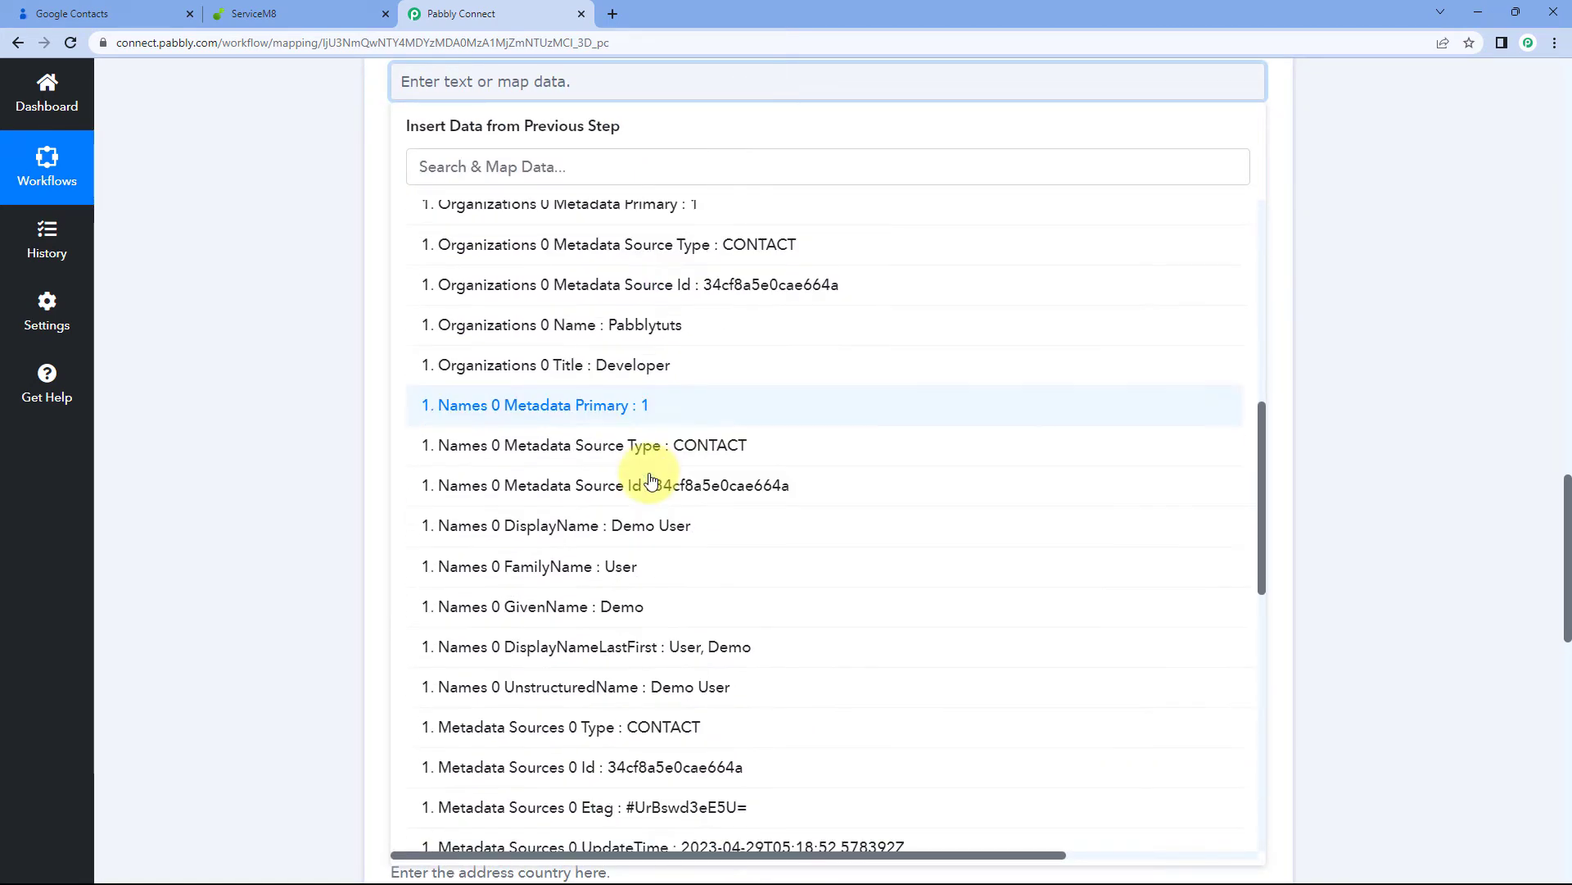
pyautogui.scroll(-2, 734, 664)
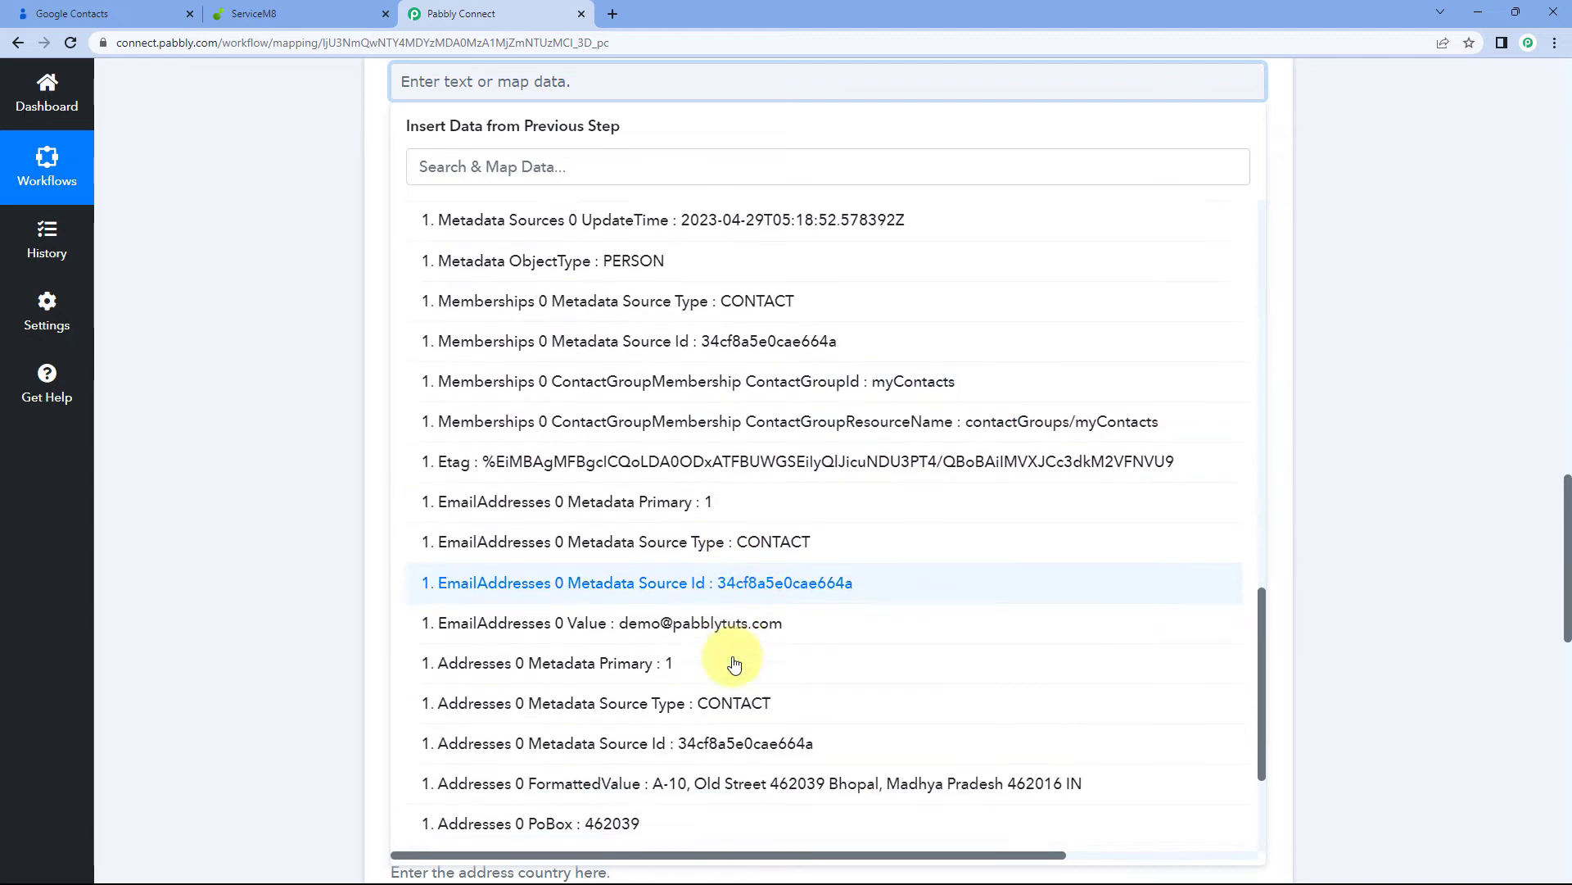
pyautogui.click(731, 698)
pyautogui.click(372, 323)
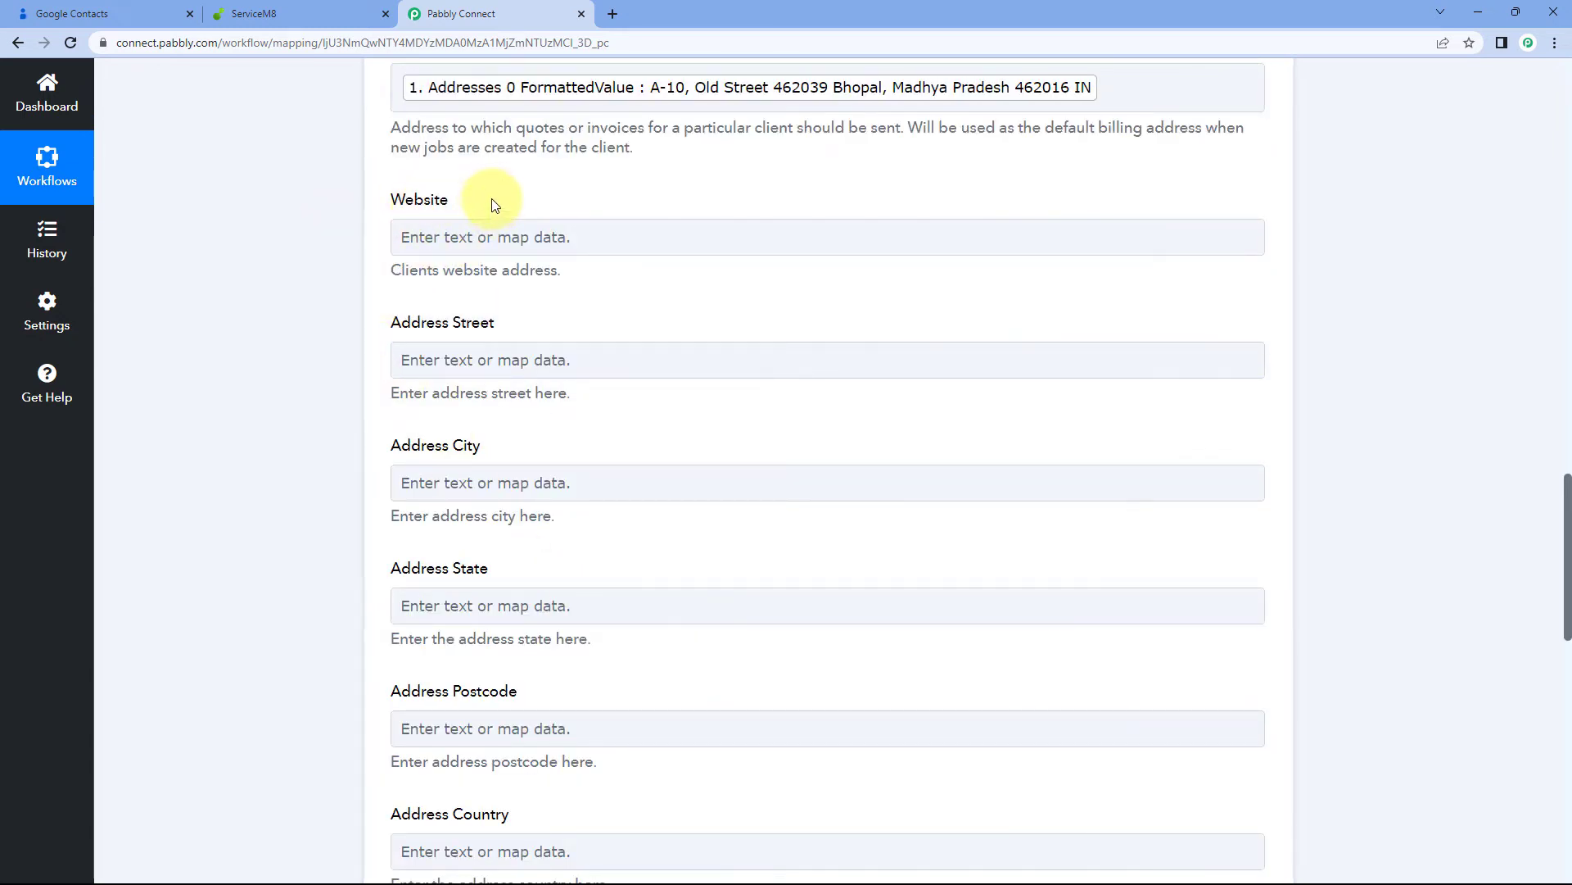
# Select the Website field and check the contact's details in Google Contacts
pyautogui.scroll(-1, 481, 201)
pyautogui.click(470, 168)
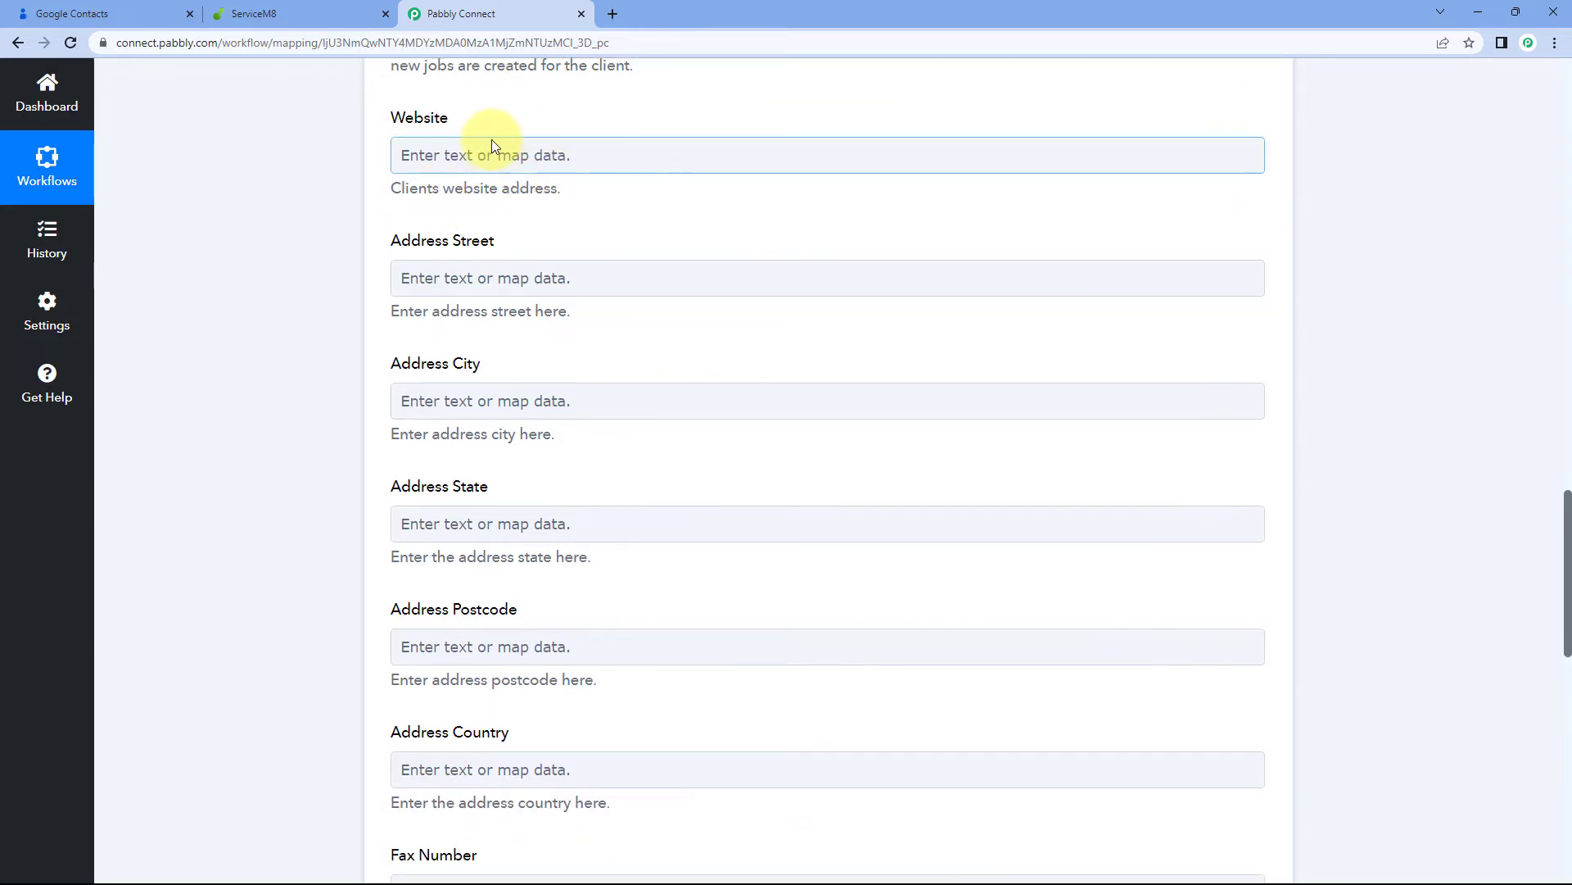
pyautogui.click(96, 13)
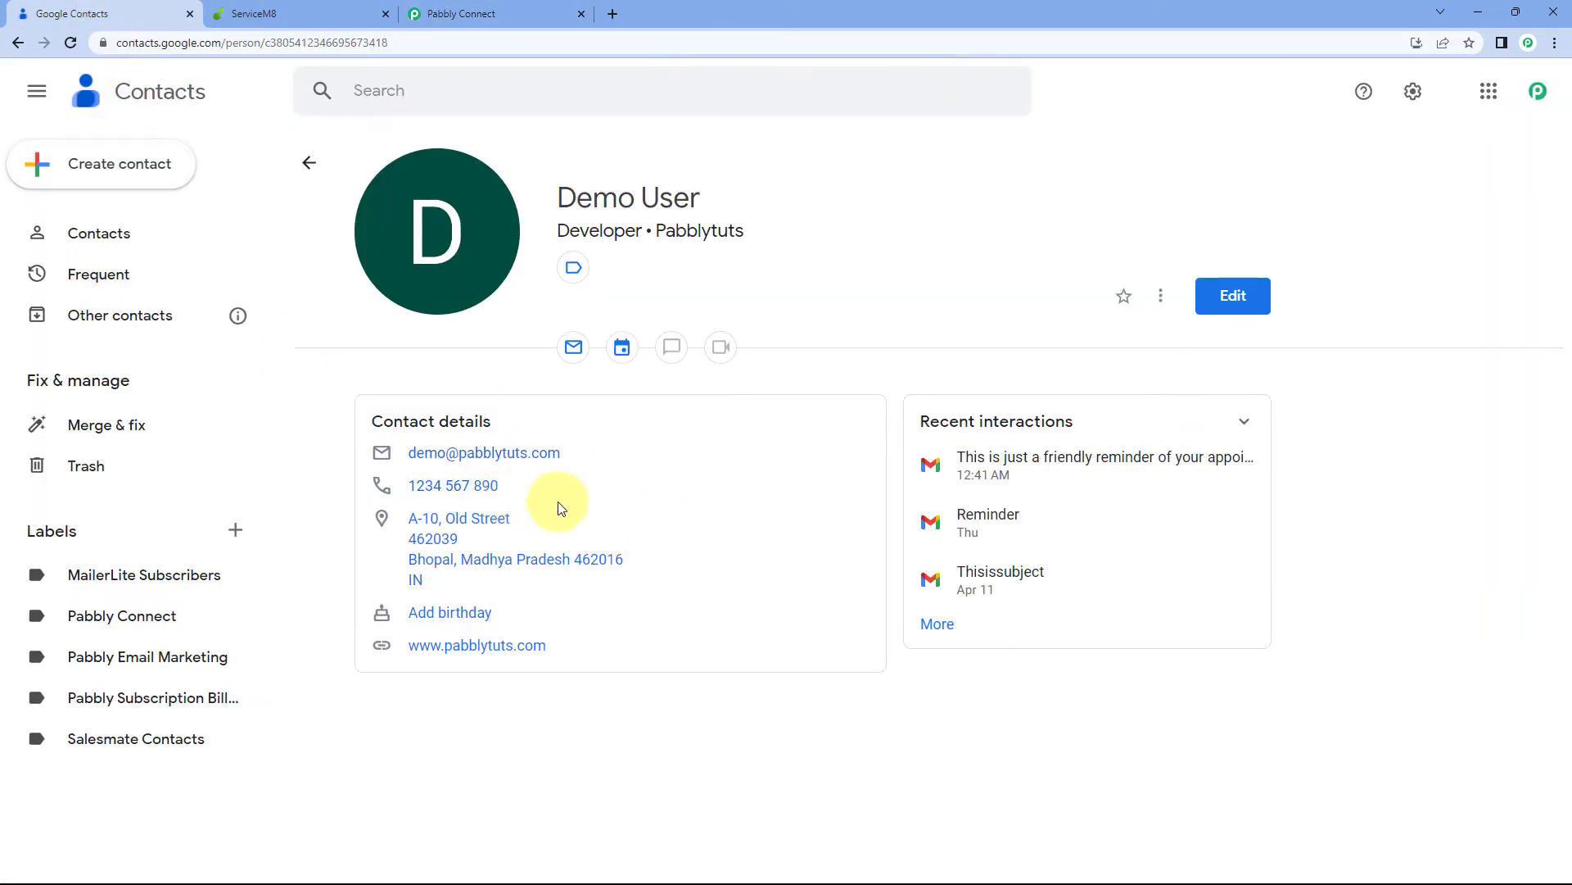
pyautogui.click(491, 10)
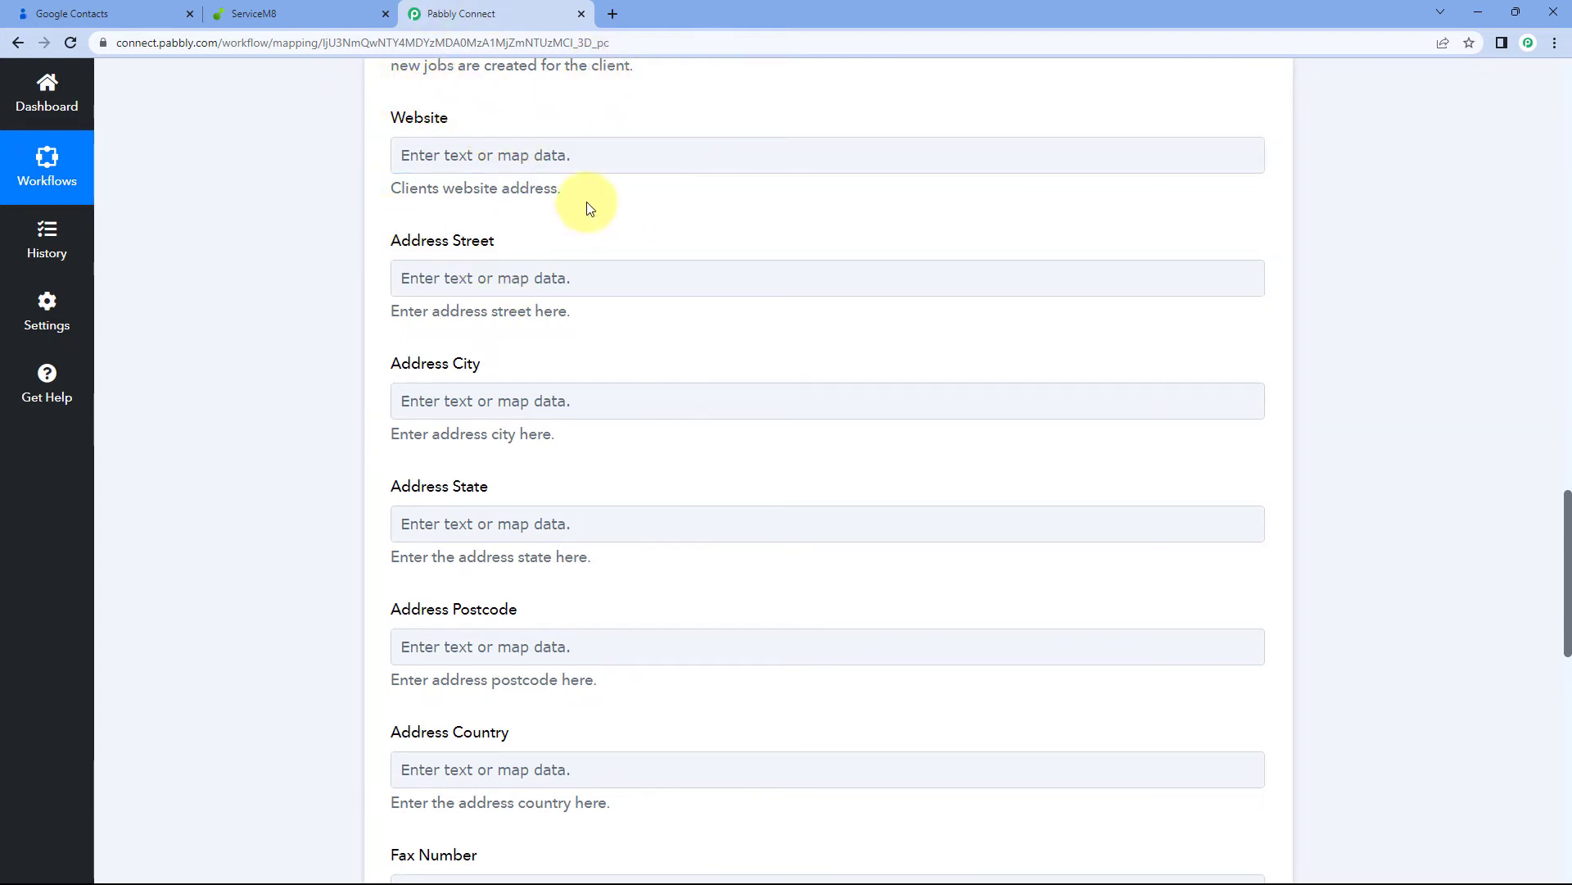
pyautogui.click(488, 150)
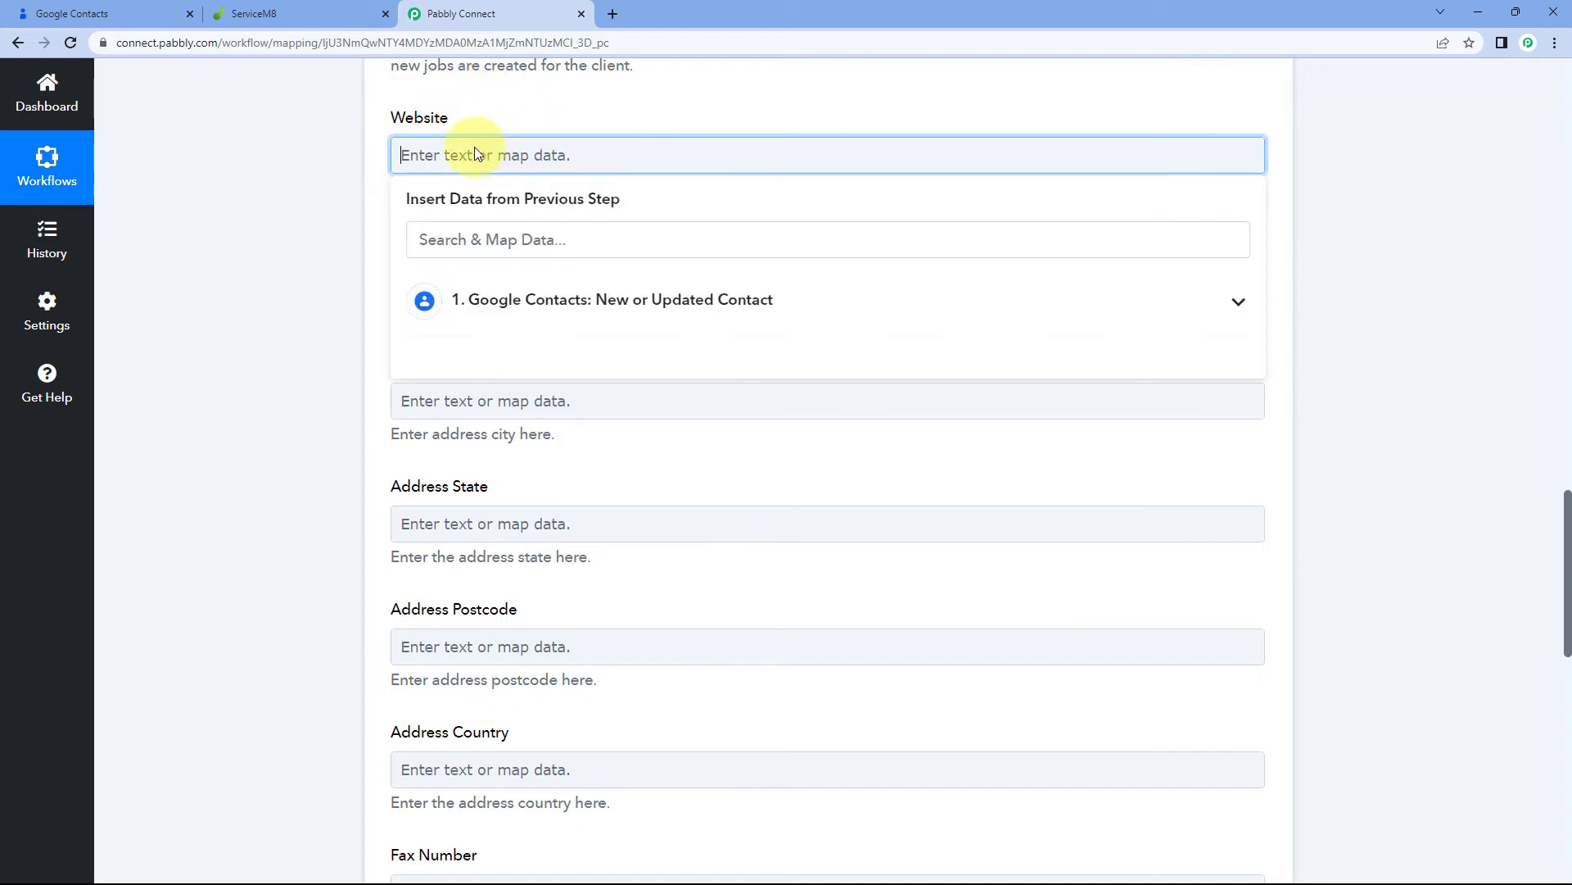
pyautogui.click(549, 318)
pyautogui.scroll(-3, 675, 473)
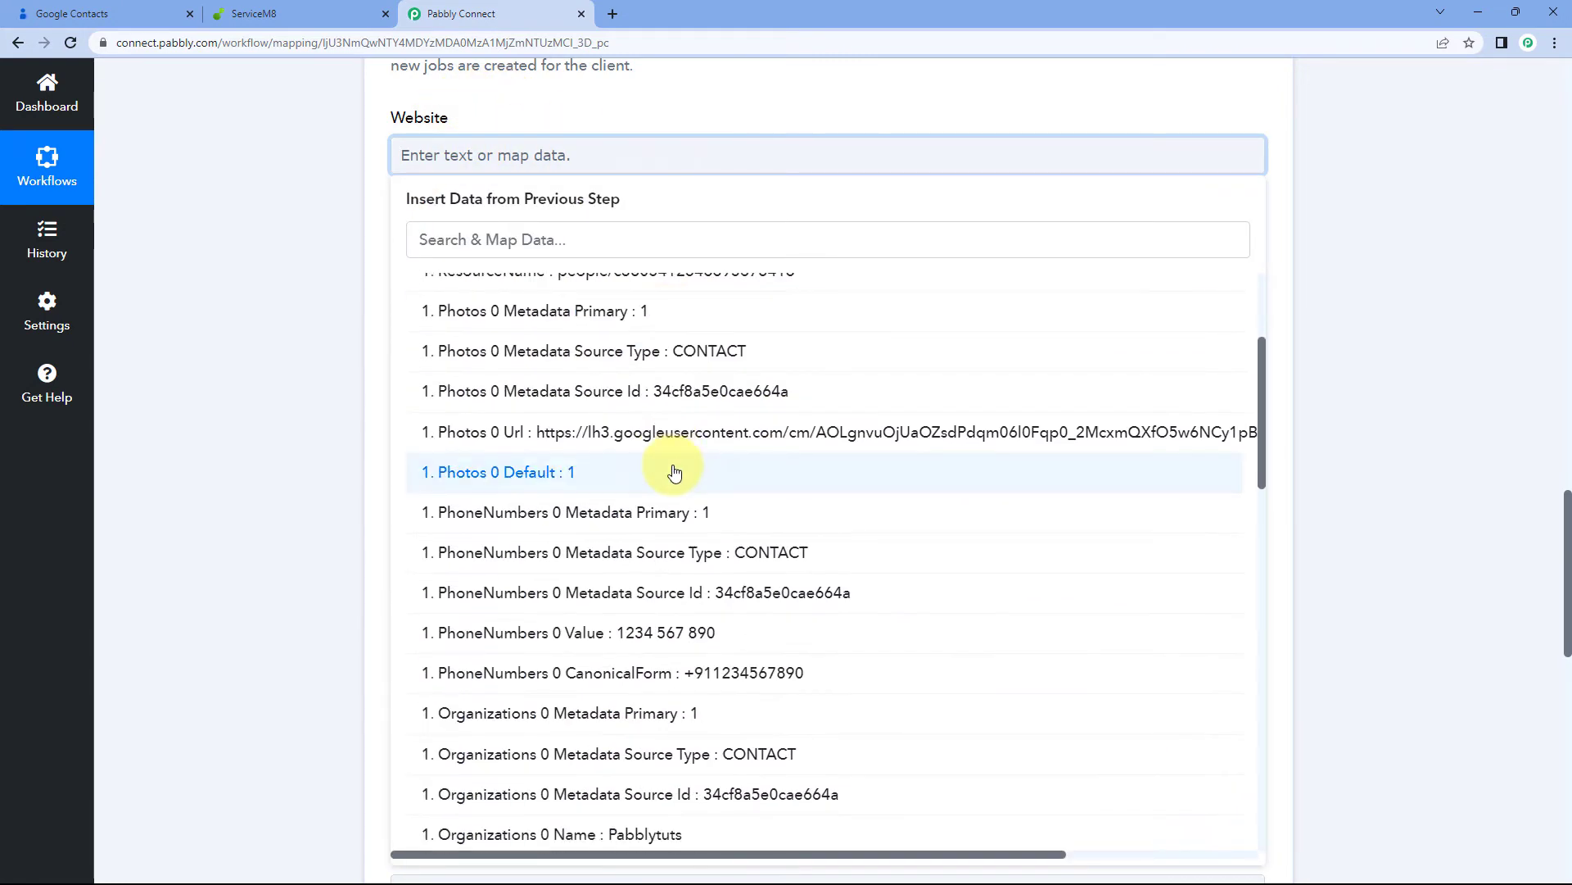
pyautogui.scroll(-10, 675, 474)
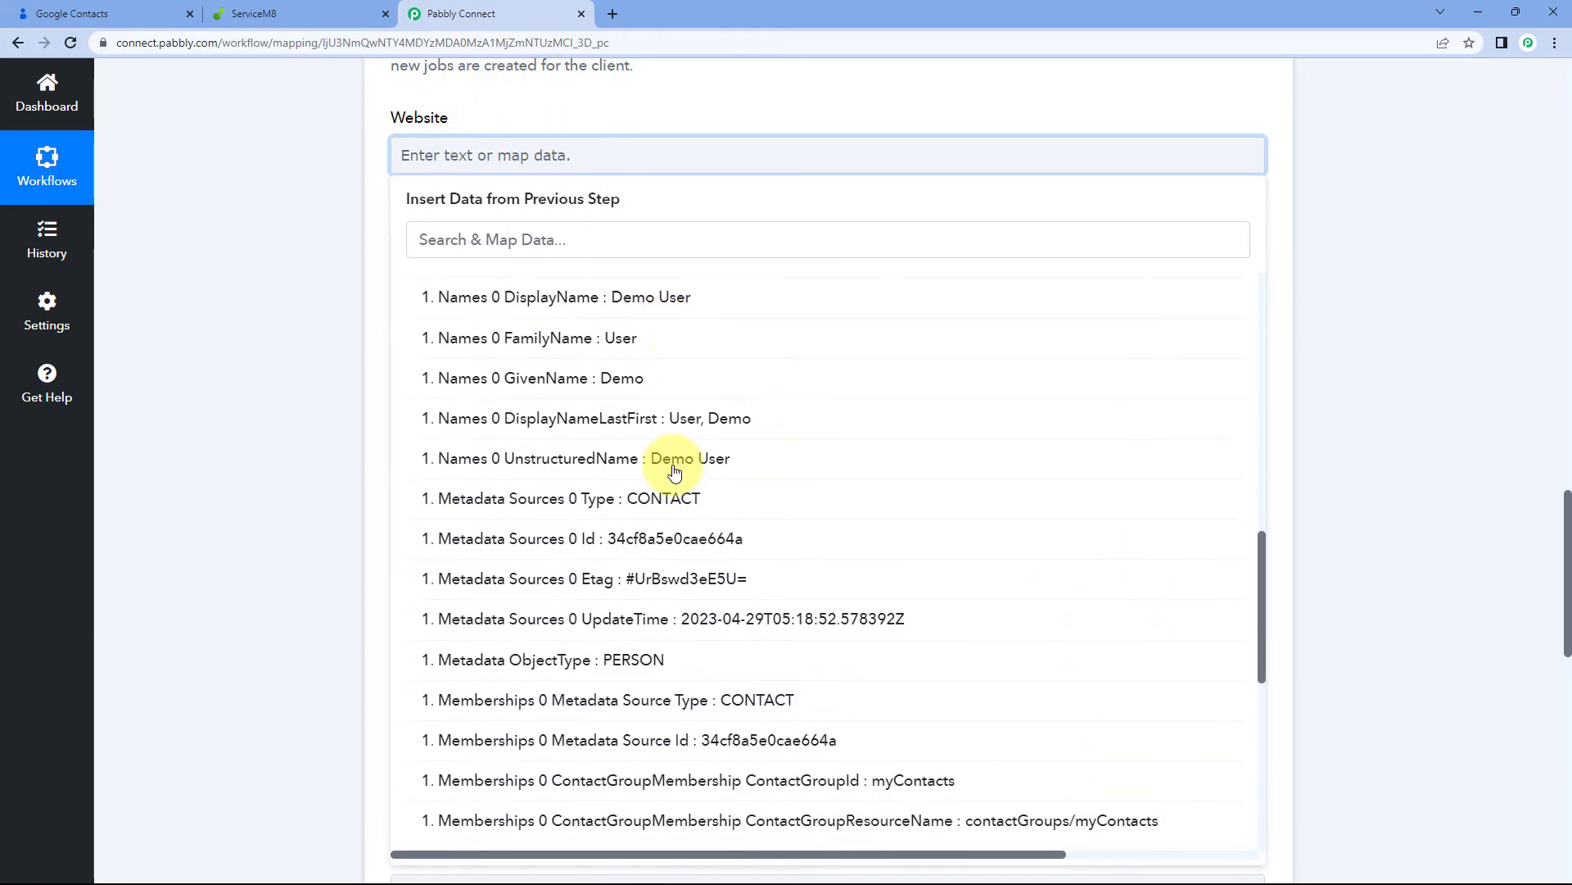
pyautogui.scroll(-3, 675, 474)
pyautogui.scroll(8, 675, 473)
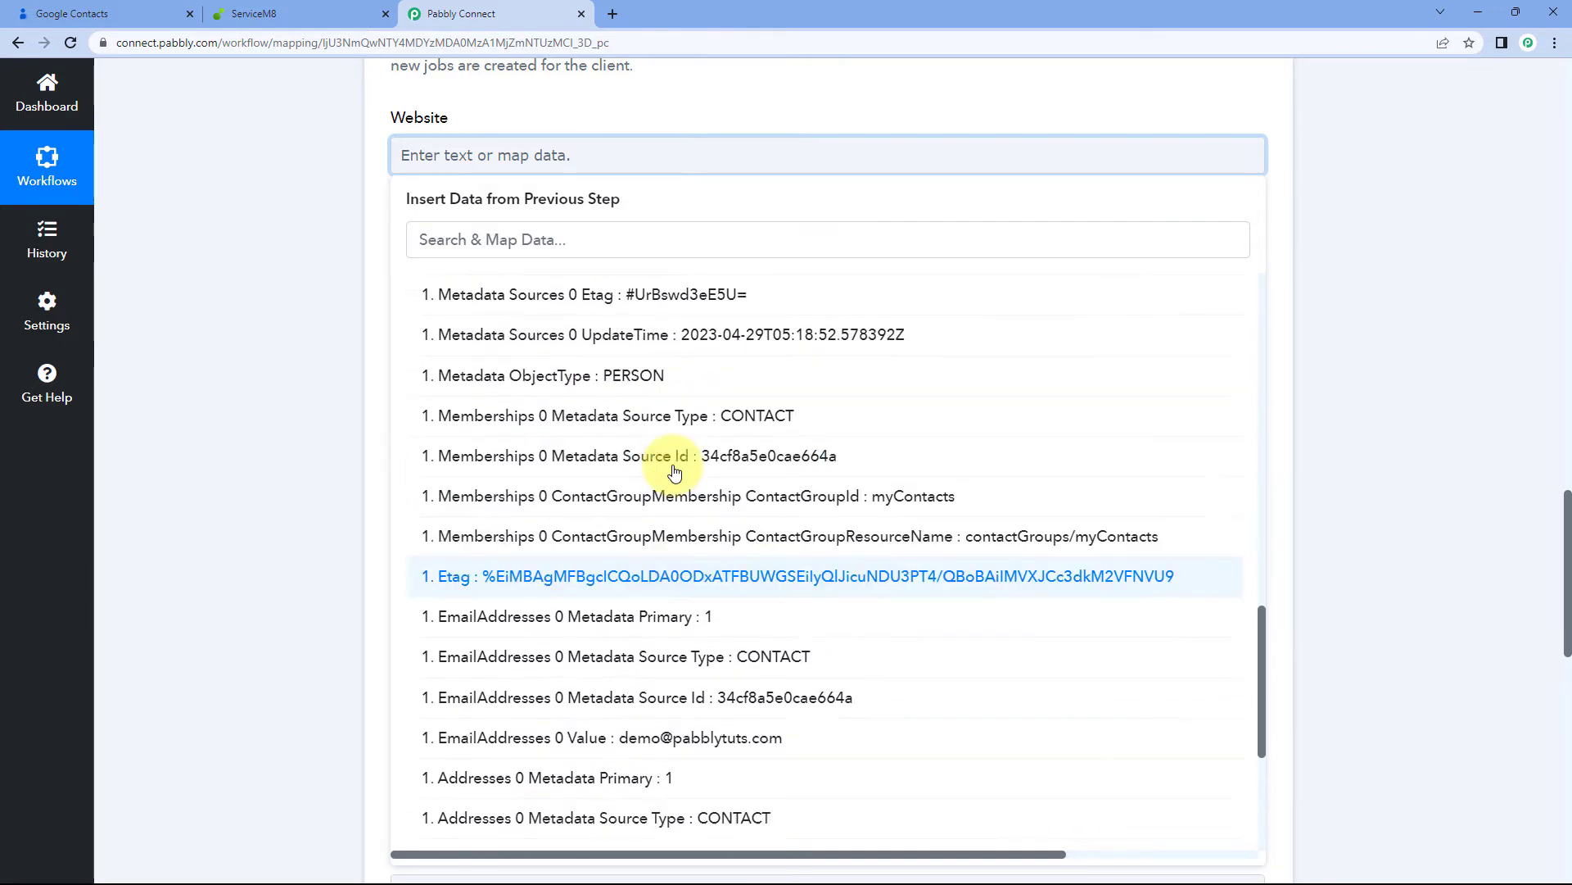
pyautogui.scroll(7, 675, 474)
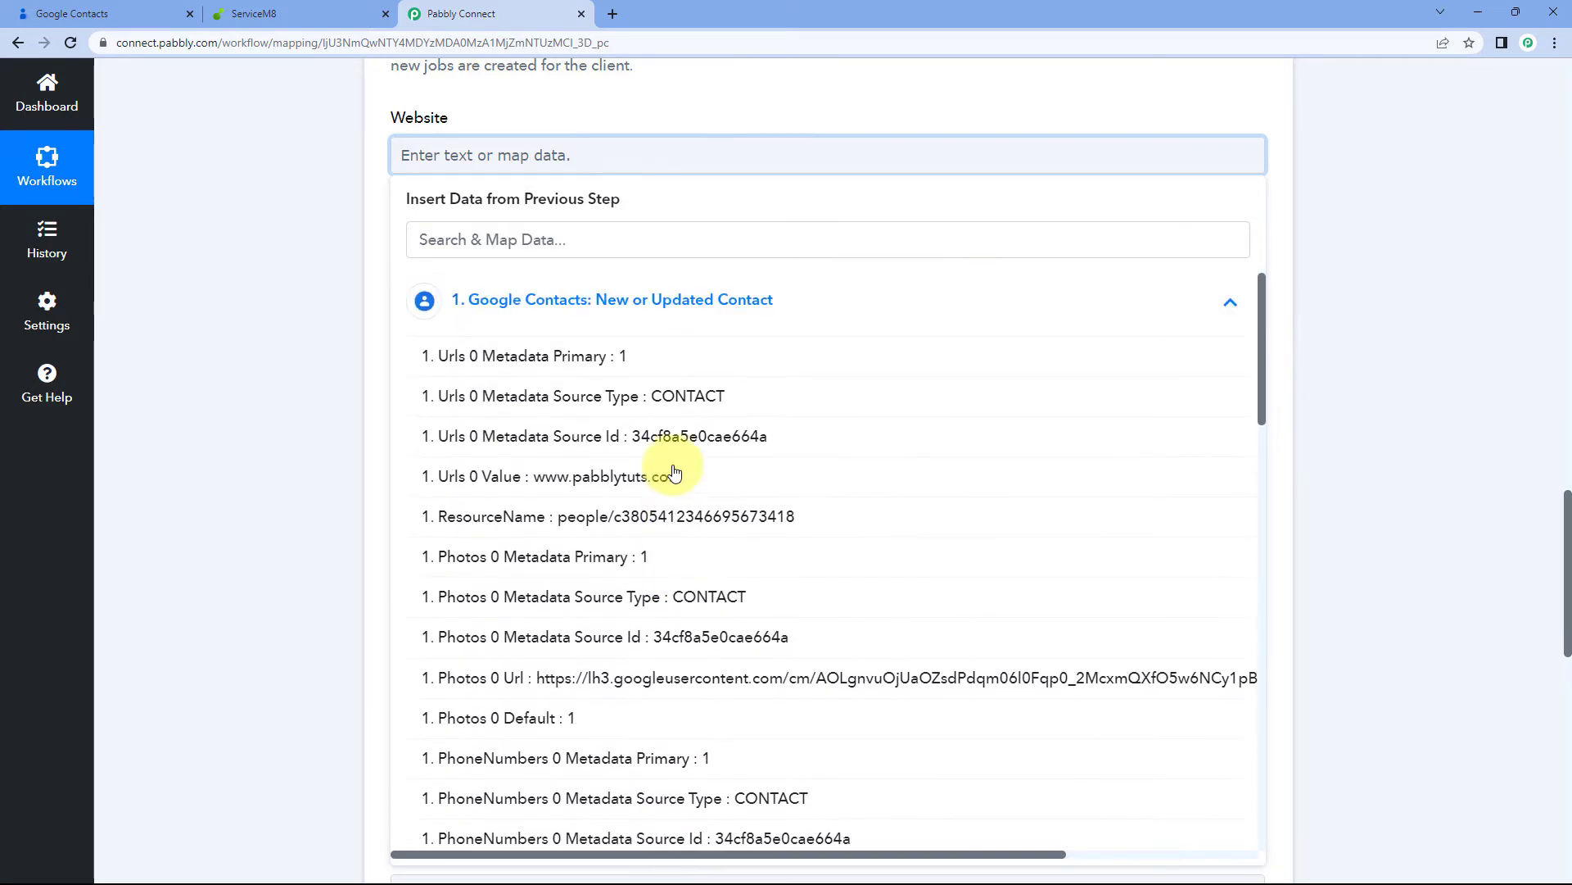
pyautogui.click(620, 478)
pyautogui.click(331, 250)
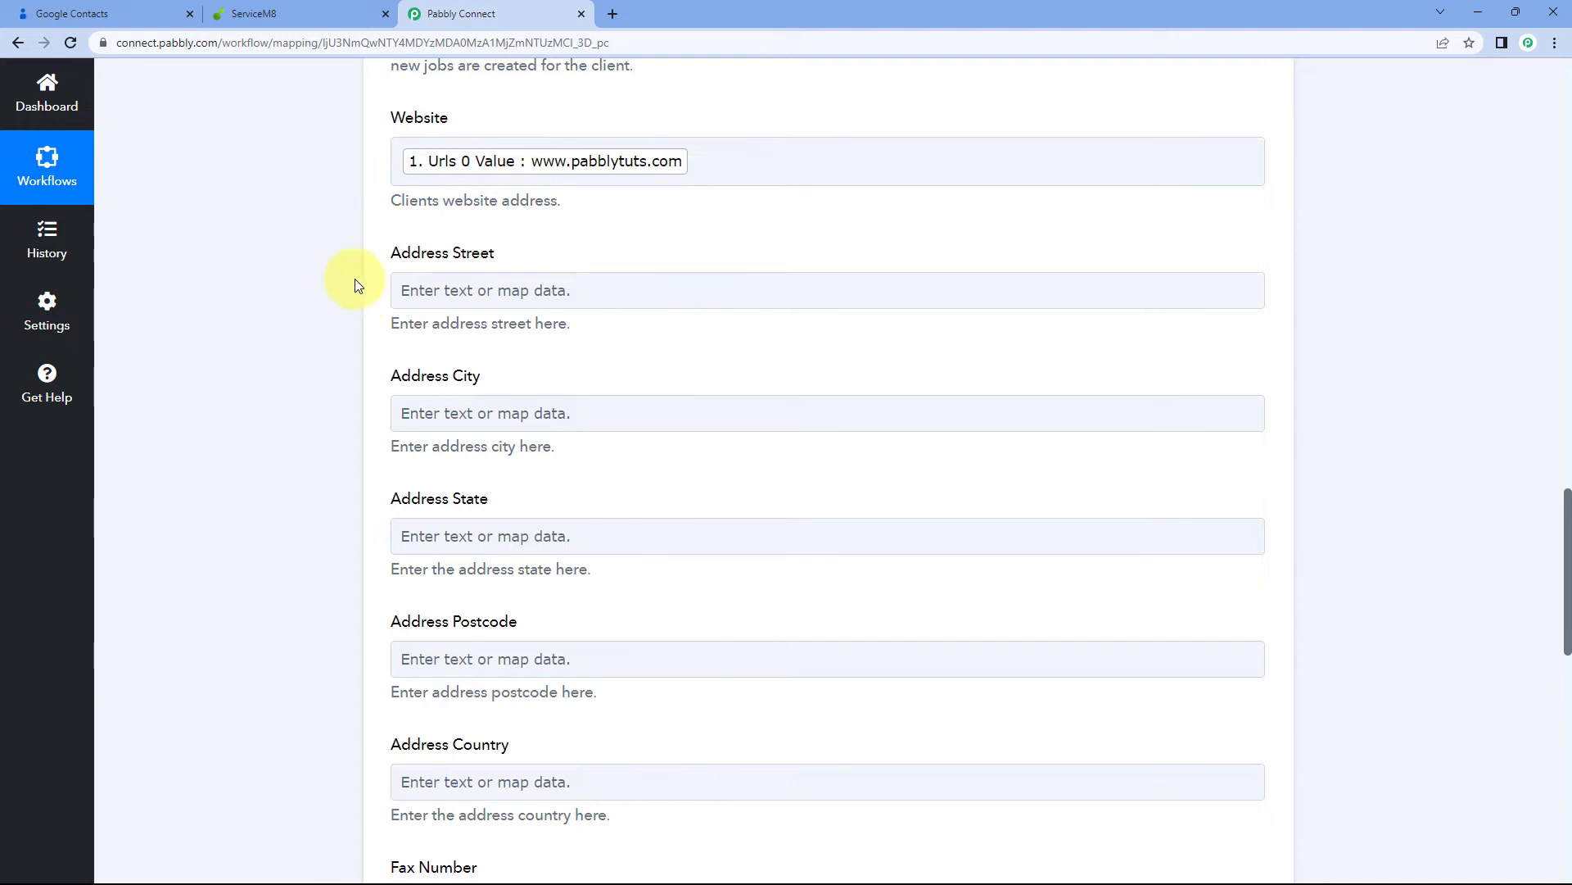
pyautogui.scroll(-2, 352, 262)
pyautogui.click(562, 127)
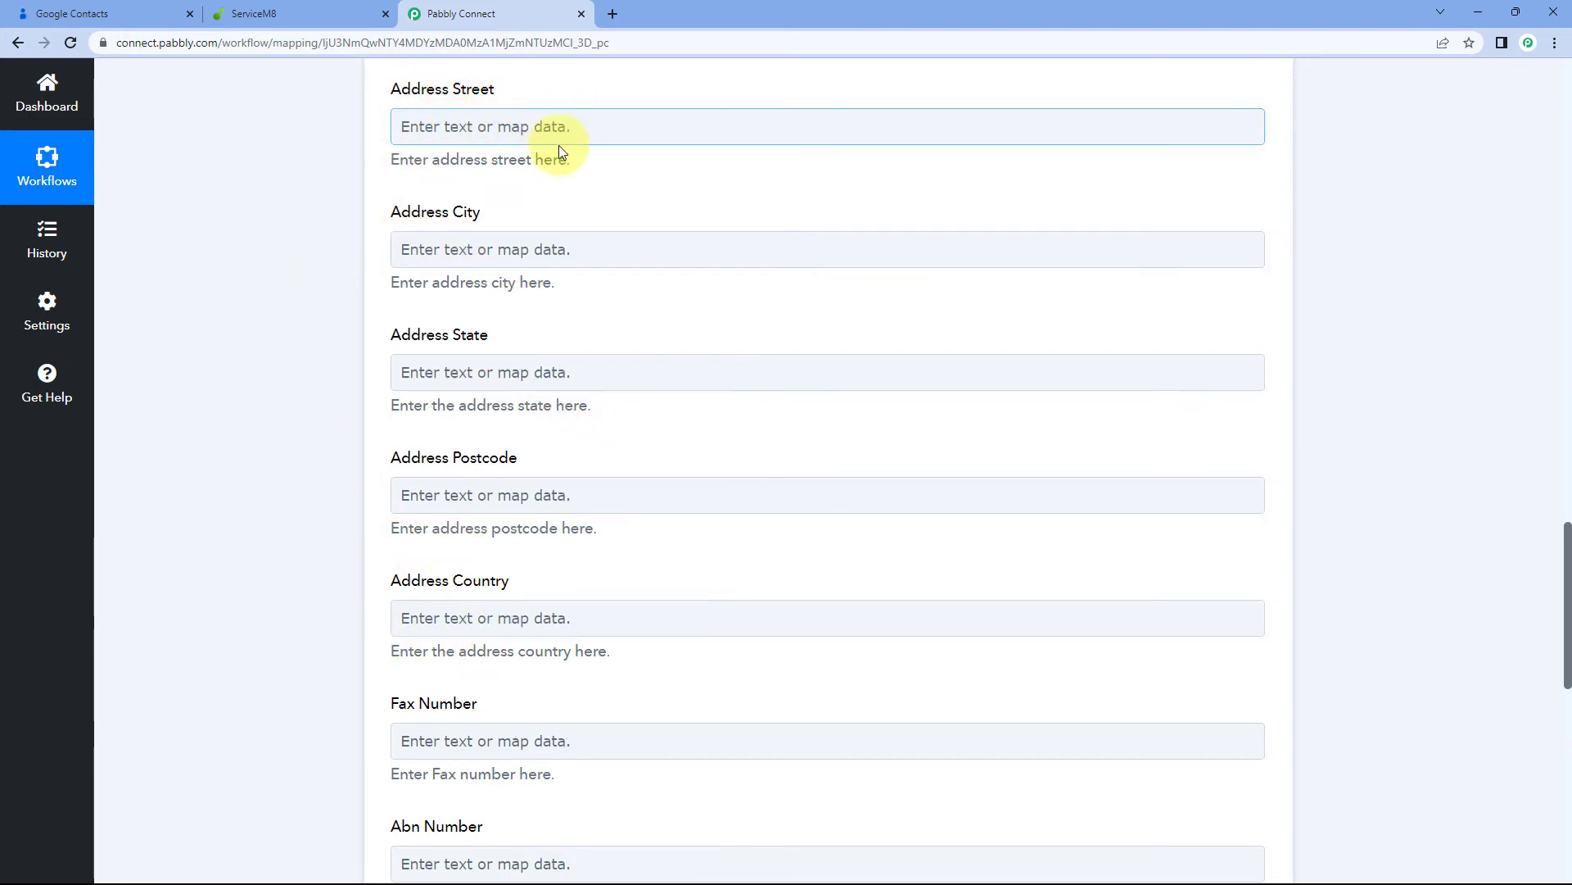
# Map the Google contact's StreetAddress into the Address Street field
pyautogui.click(519, 126)
pyautogui.click(456, 267)
pyautogui.scroll(-3, 591, 416)
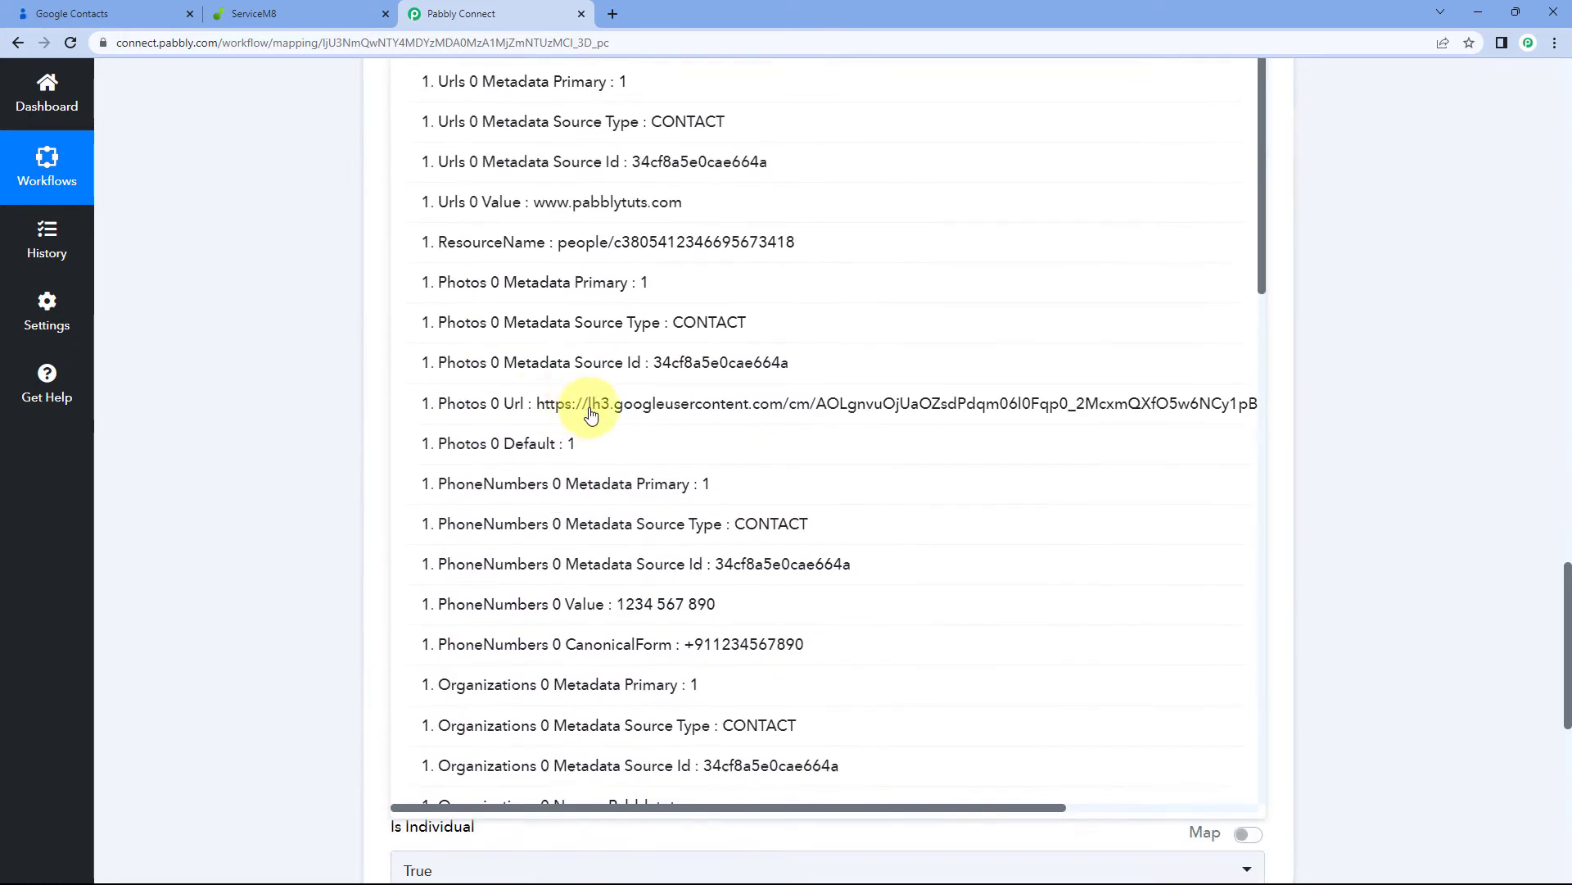
pyautogui.scroll(-10, 591, 416)
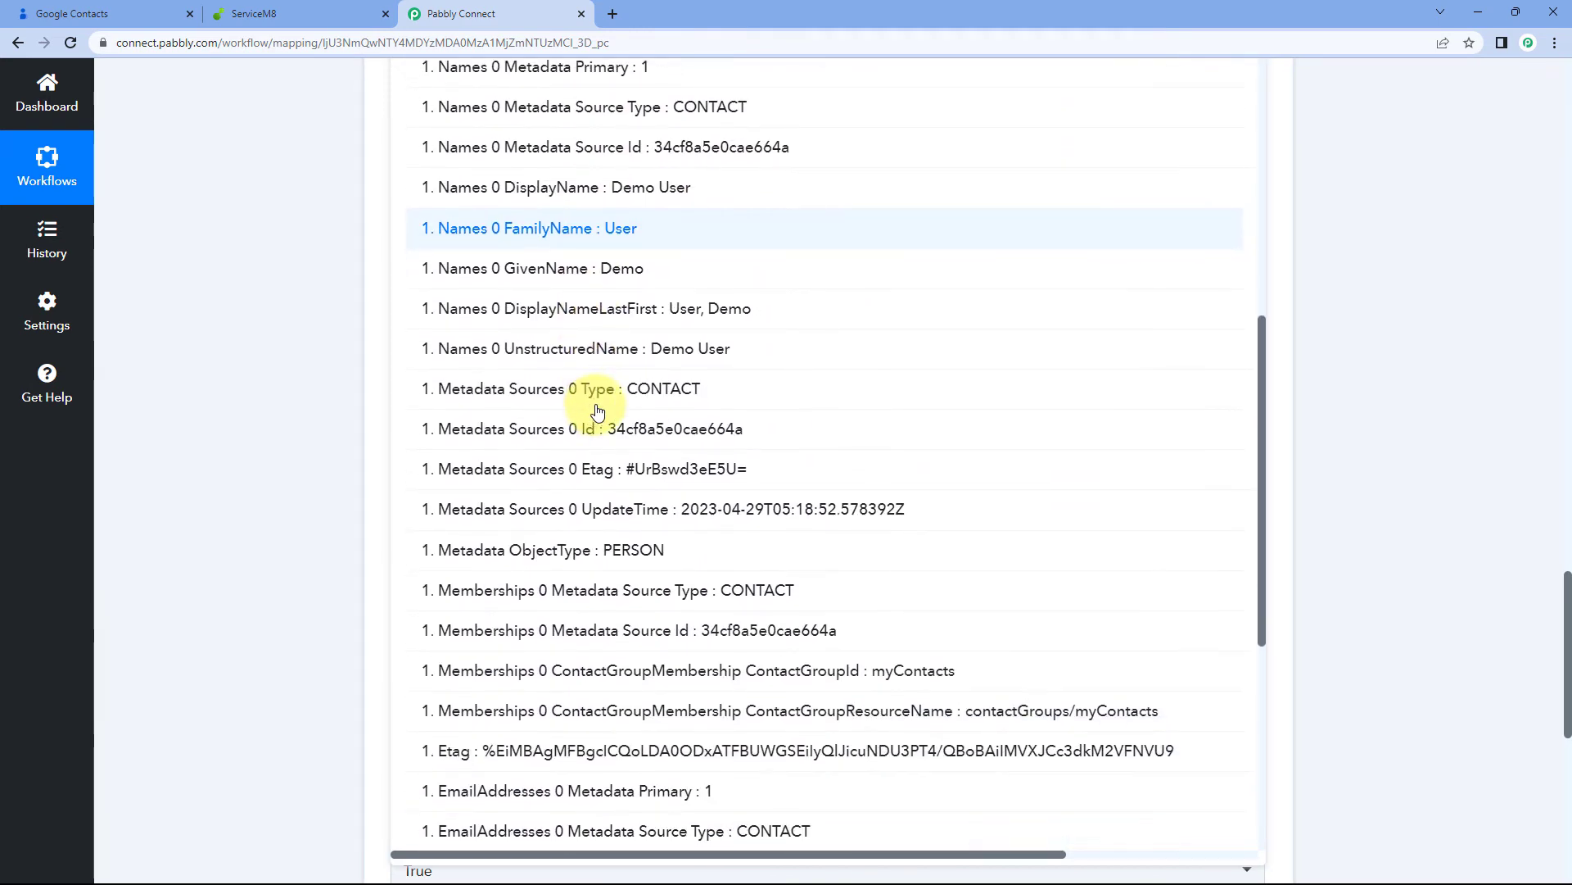
pyautogui.scroll(-6, 597, 412)
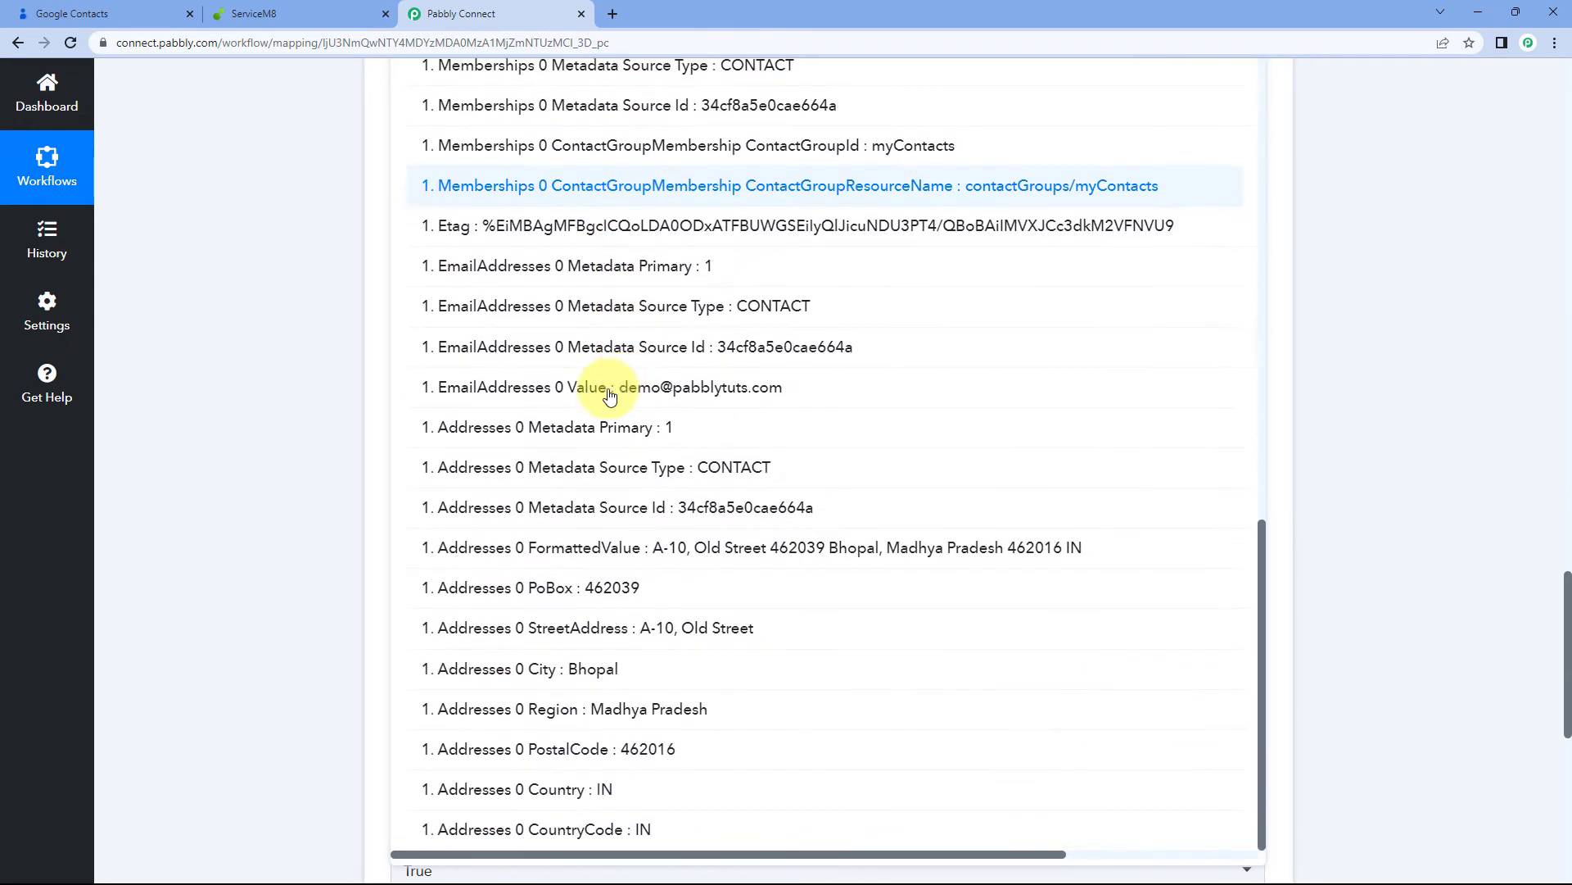
pyautogui.click(645, 646)
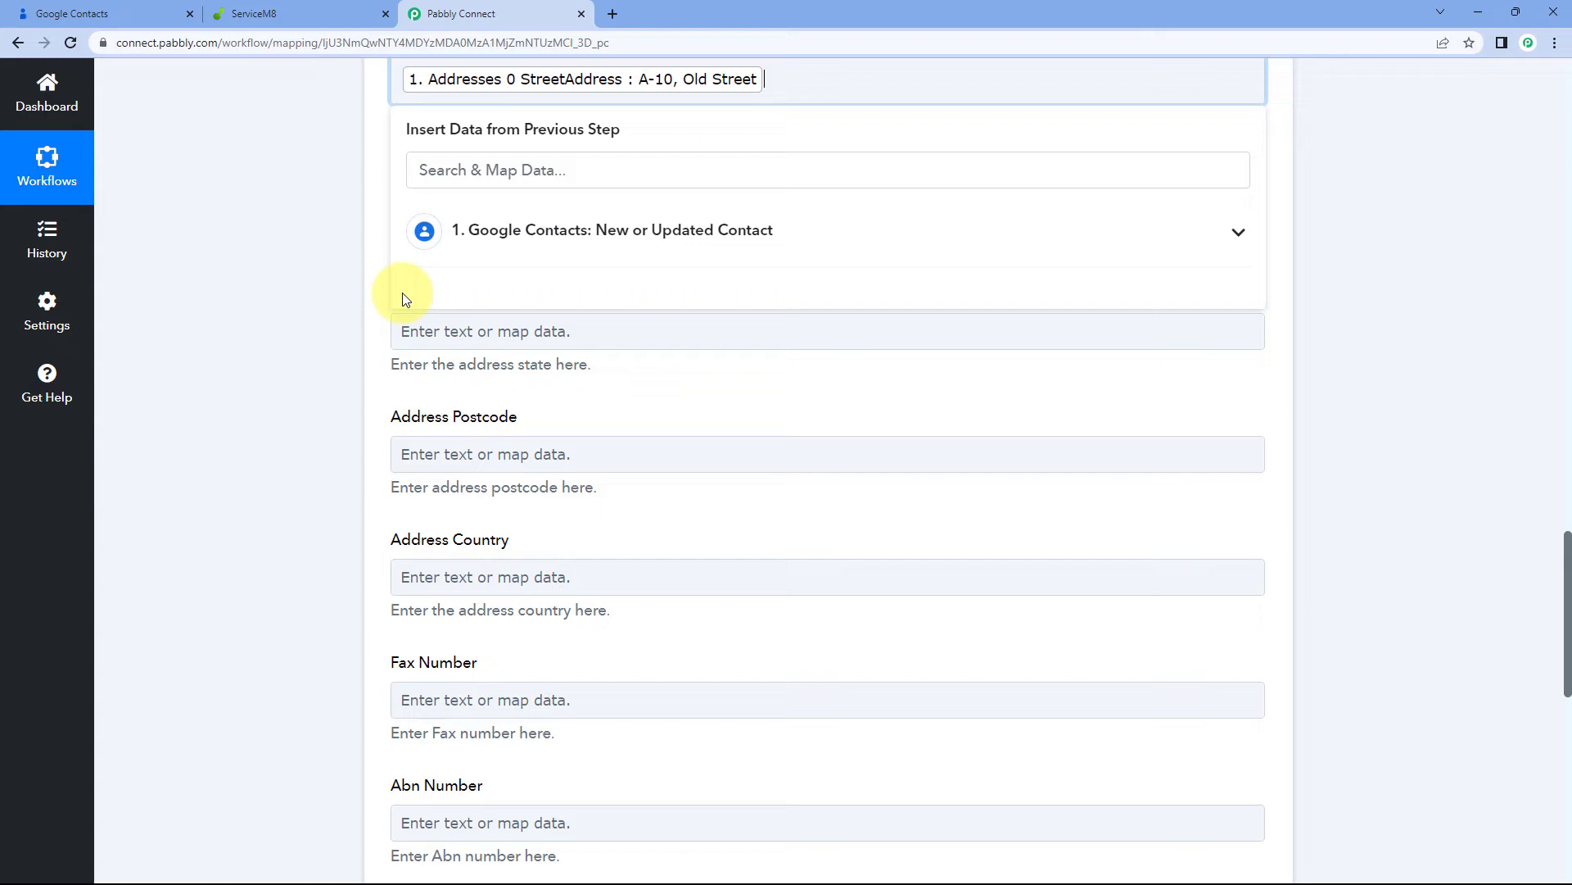
# Map the contact's city, Bhopal, into Address City
pyautogui.click(331, 291)
pyautogui.click(495, 213)
pyautogui.scroll(-2, 459, 229)
pyautogui.click(554, 190)
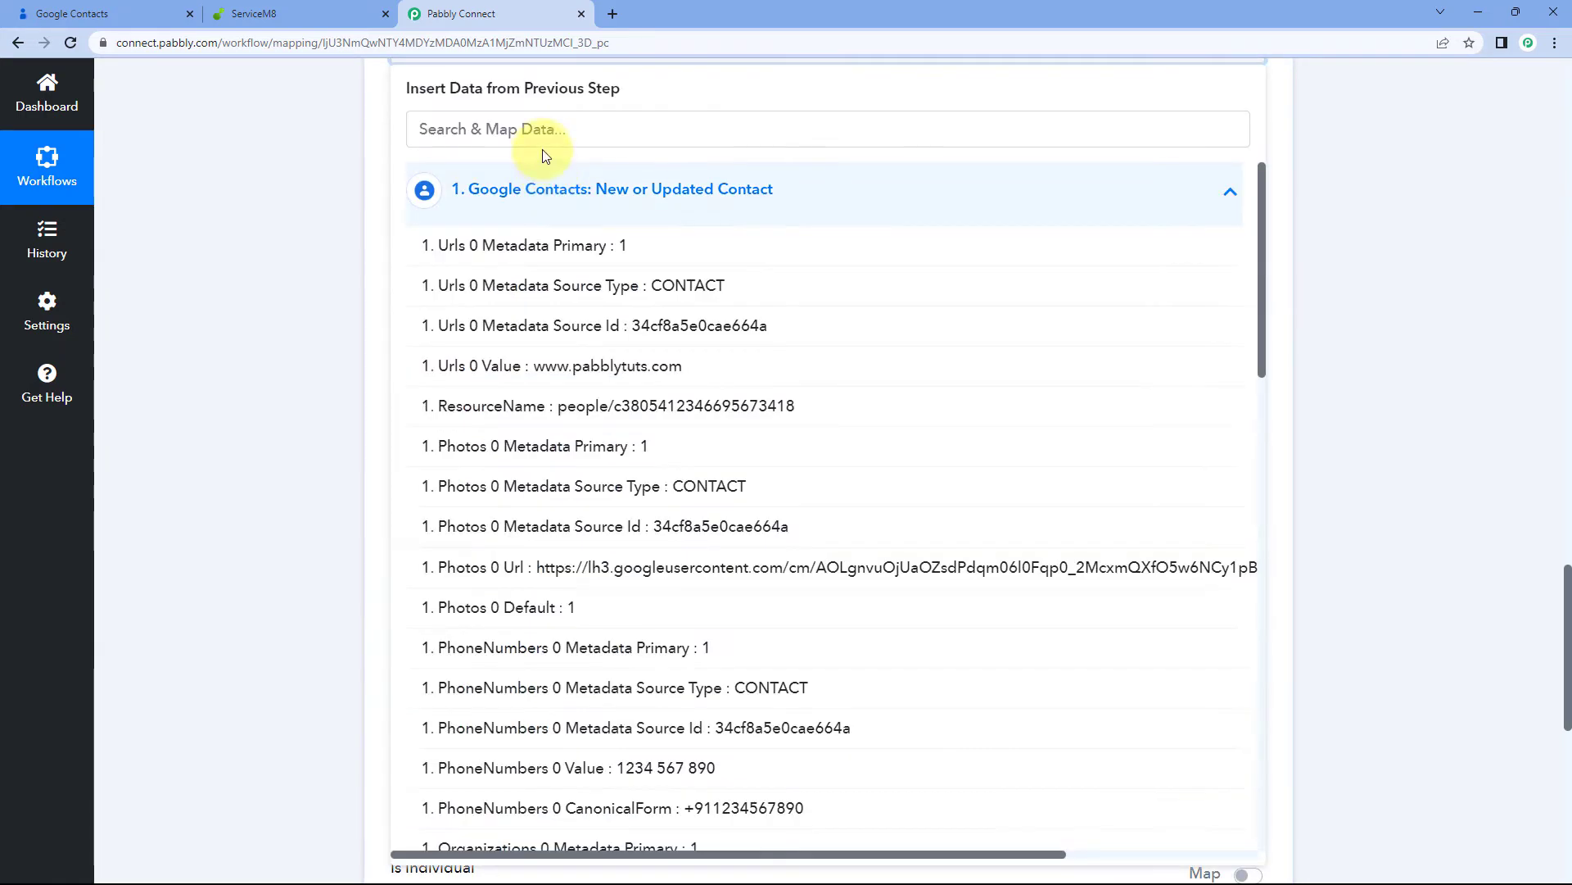
pyautogui.click(547, 131)
pyautogui.write('Bho')
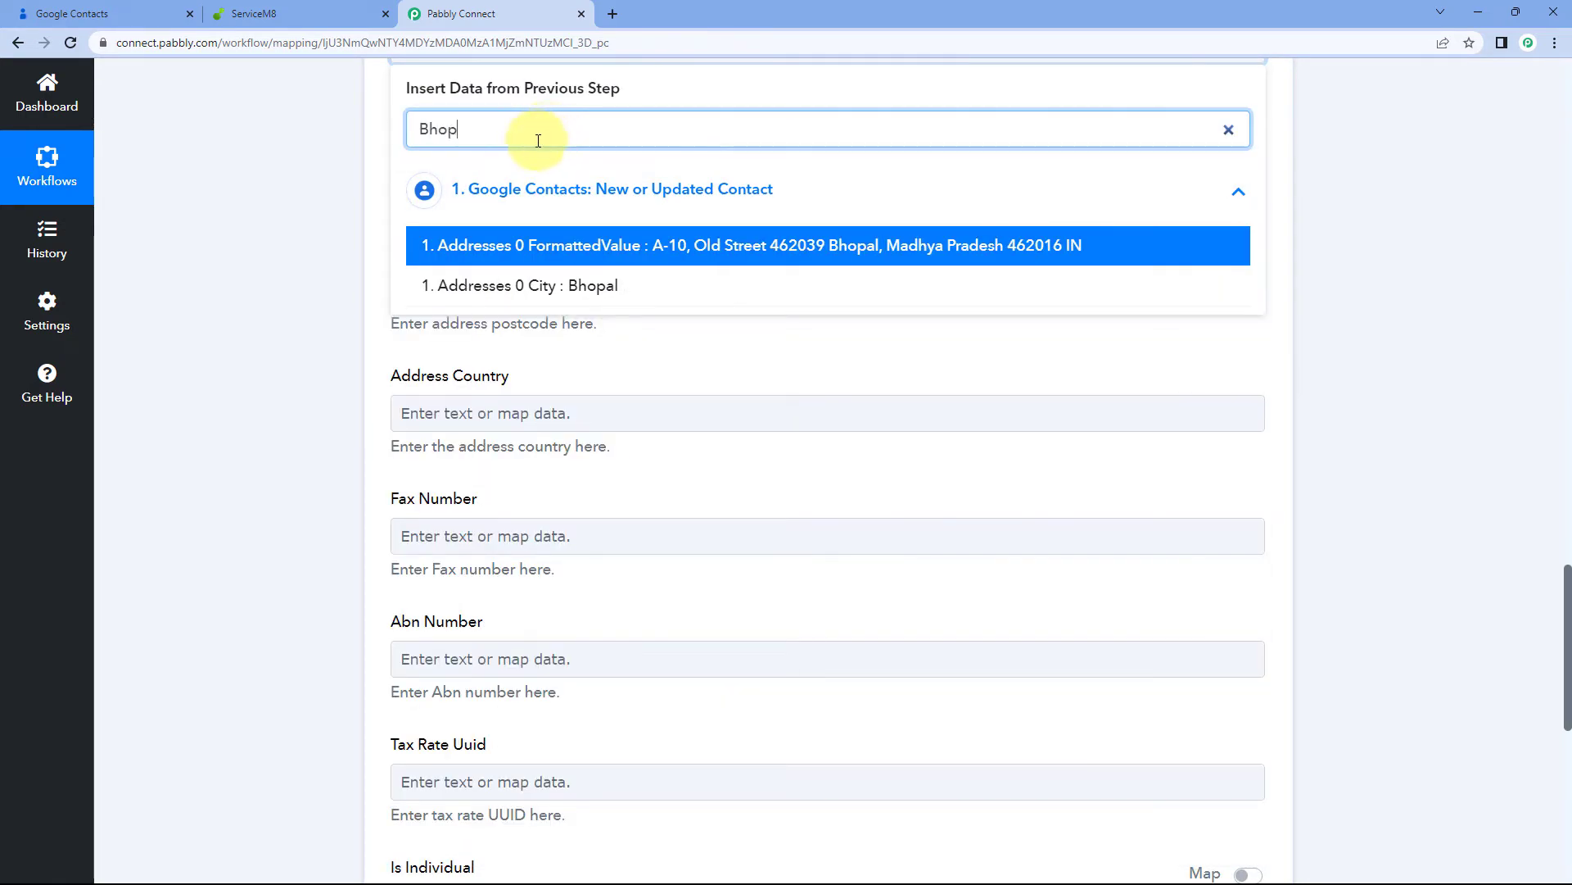
pyautogui.write('p')
pyautogui.click(556, 298)
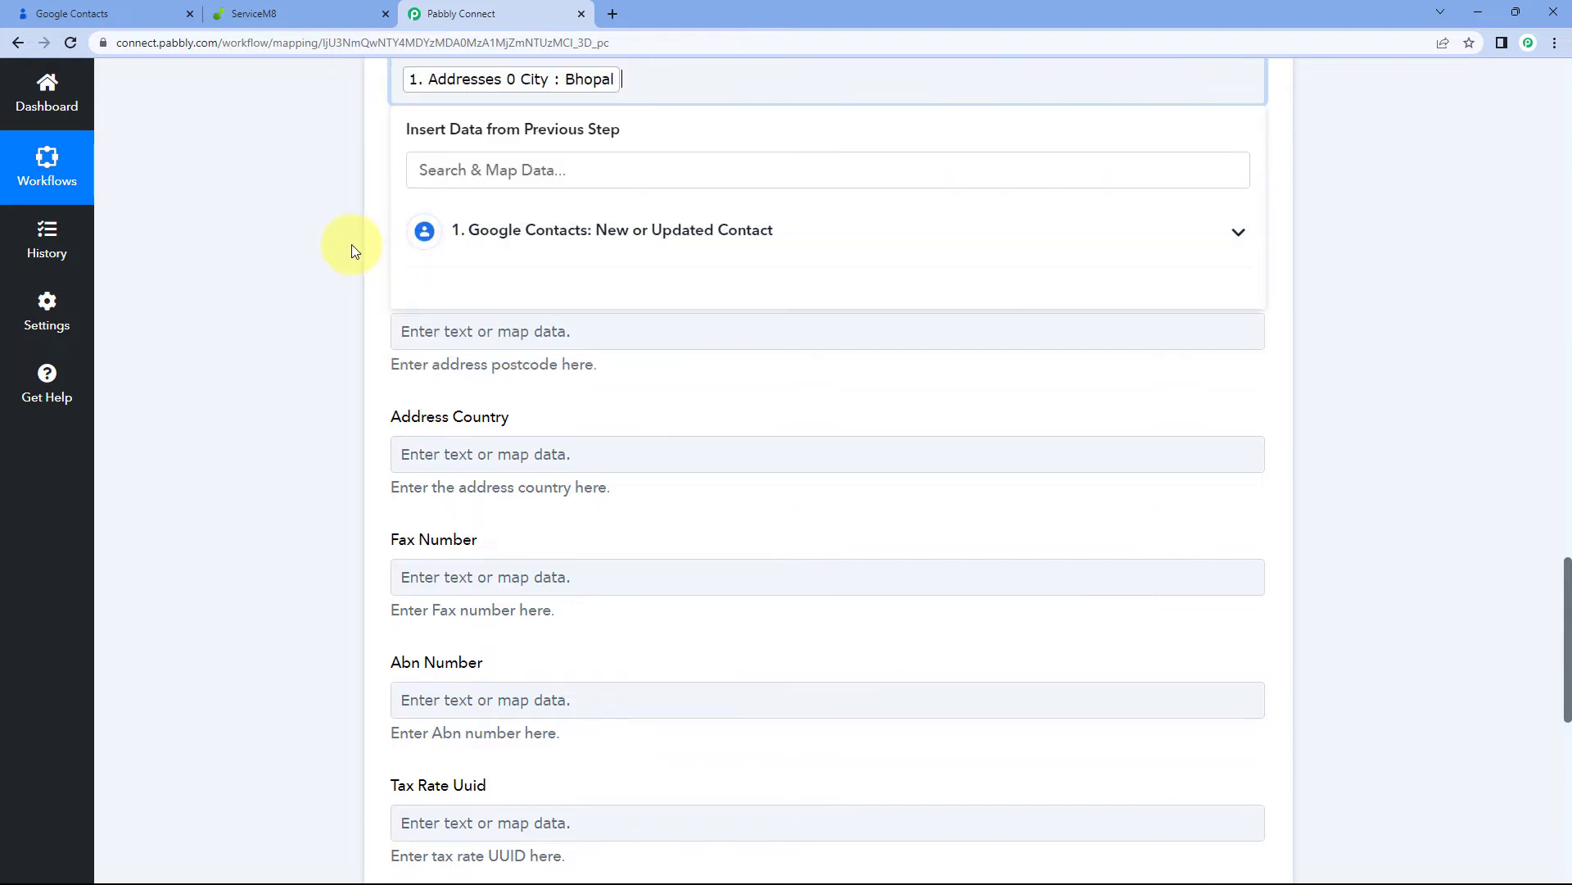
pyautogui.click(352, 244)
# Map the contact's region, Madhya Pradesh, into Address State
pyautogui.click(486, 211)
pyautogui.click(485, 340)
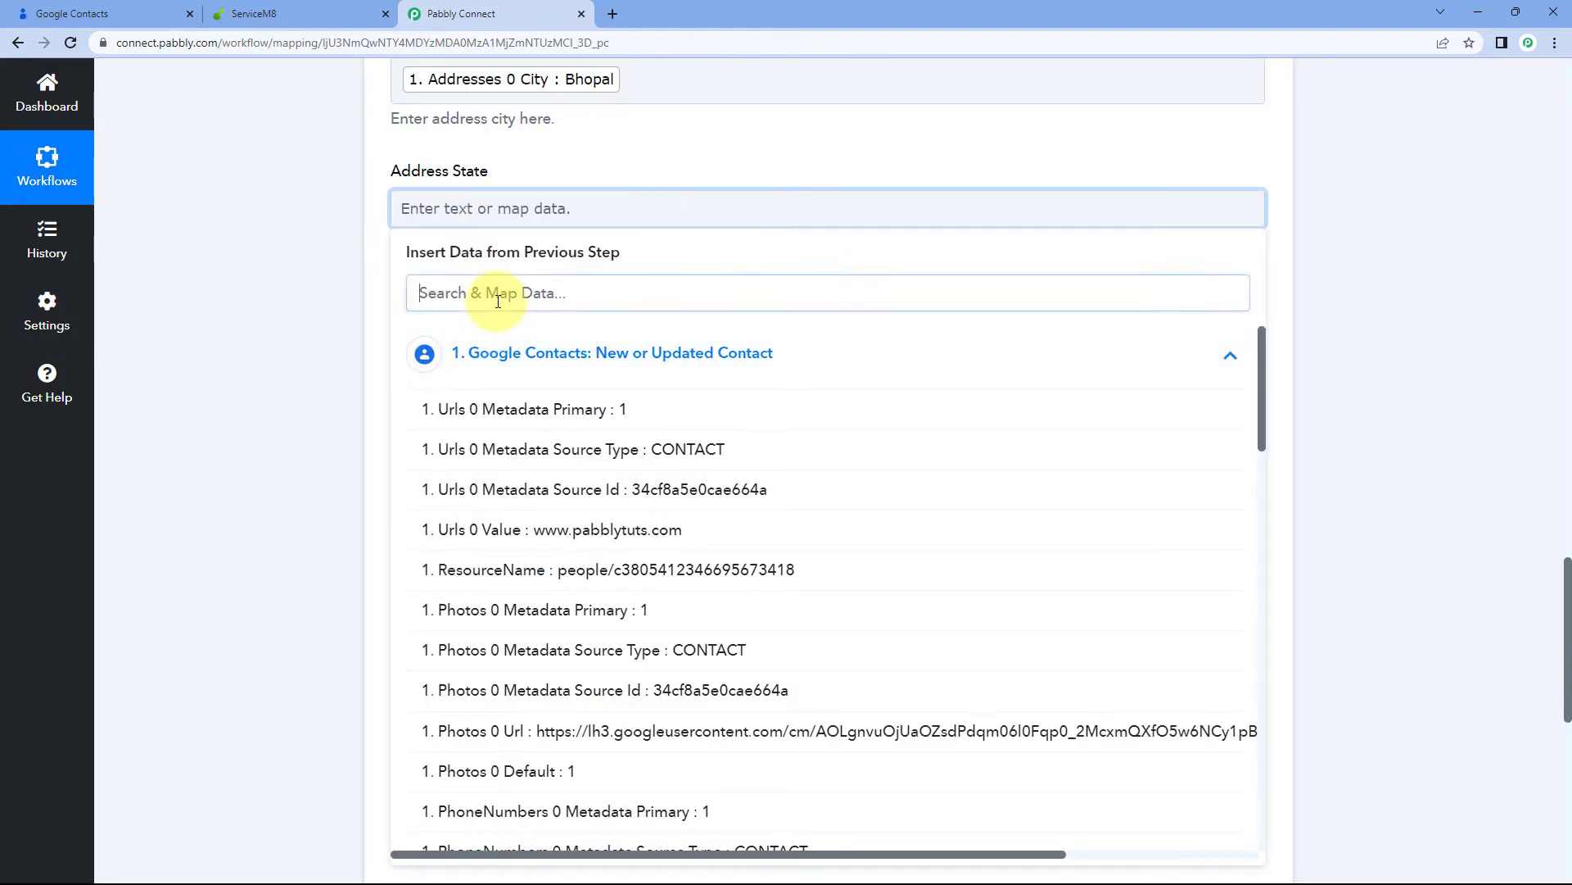
pyautogui.write('Sta')
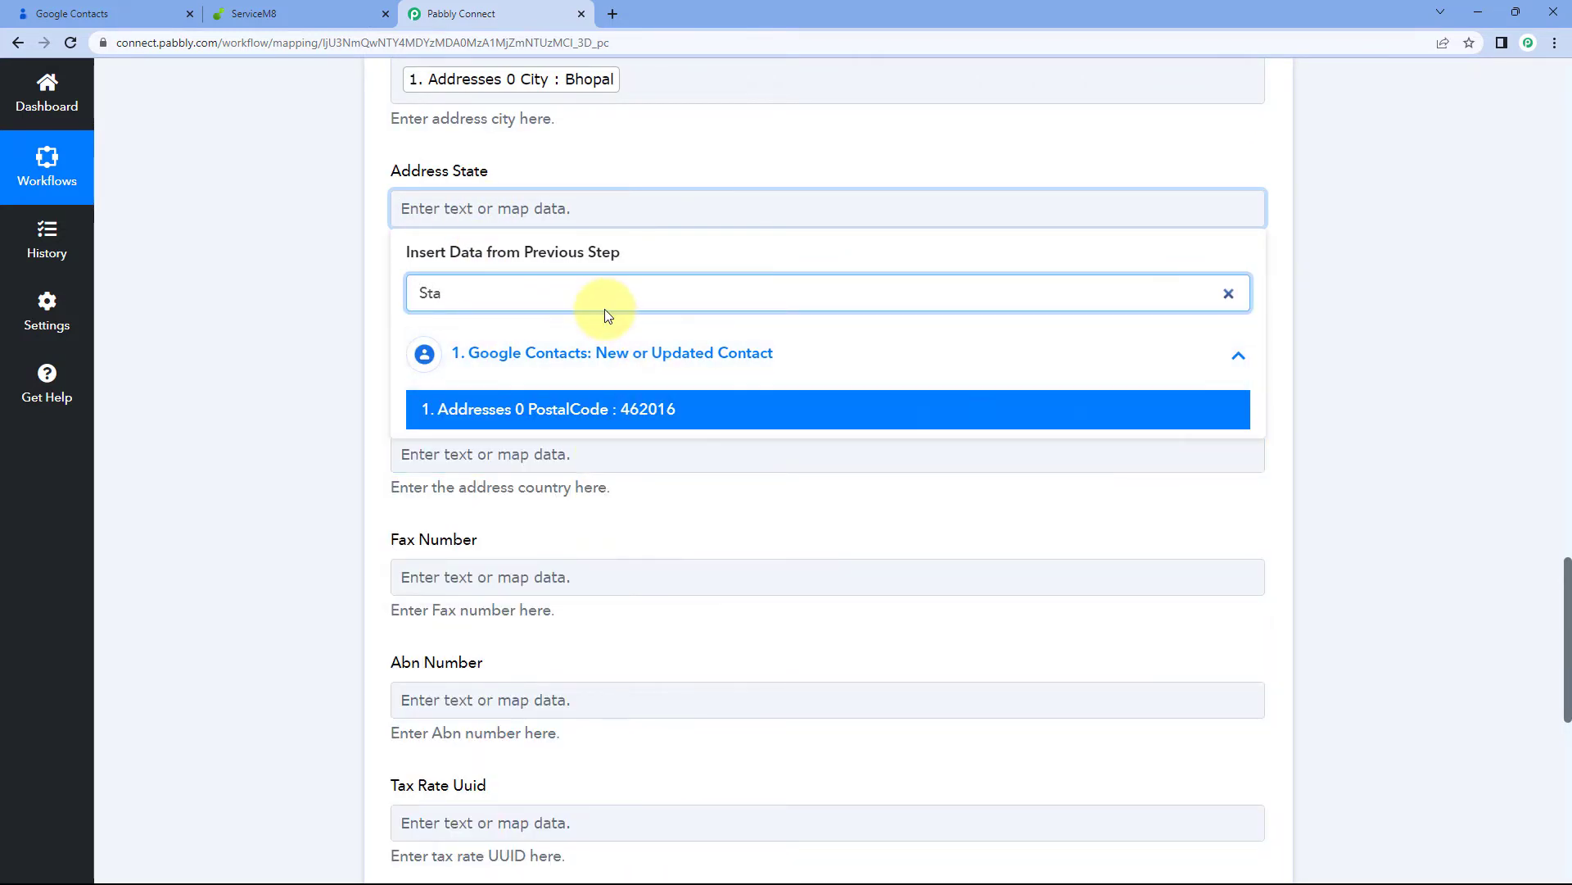
pyautogui.press('BackSpace')
pyautogui.press('BackSpace')
pyautogui.press('BackSpace')
pyautogui.write('M')
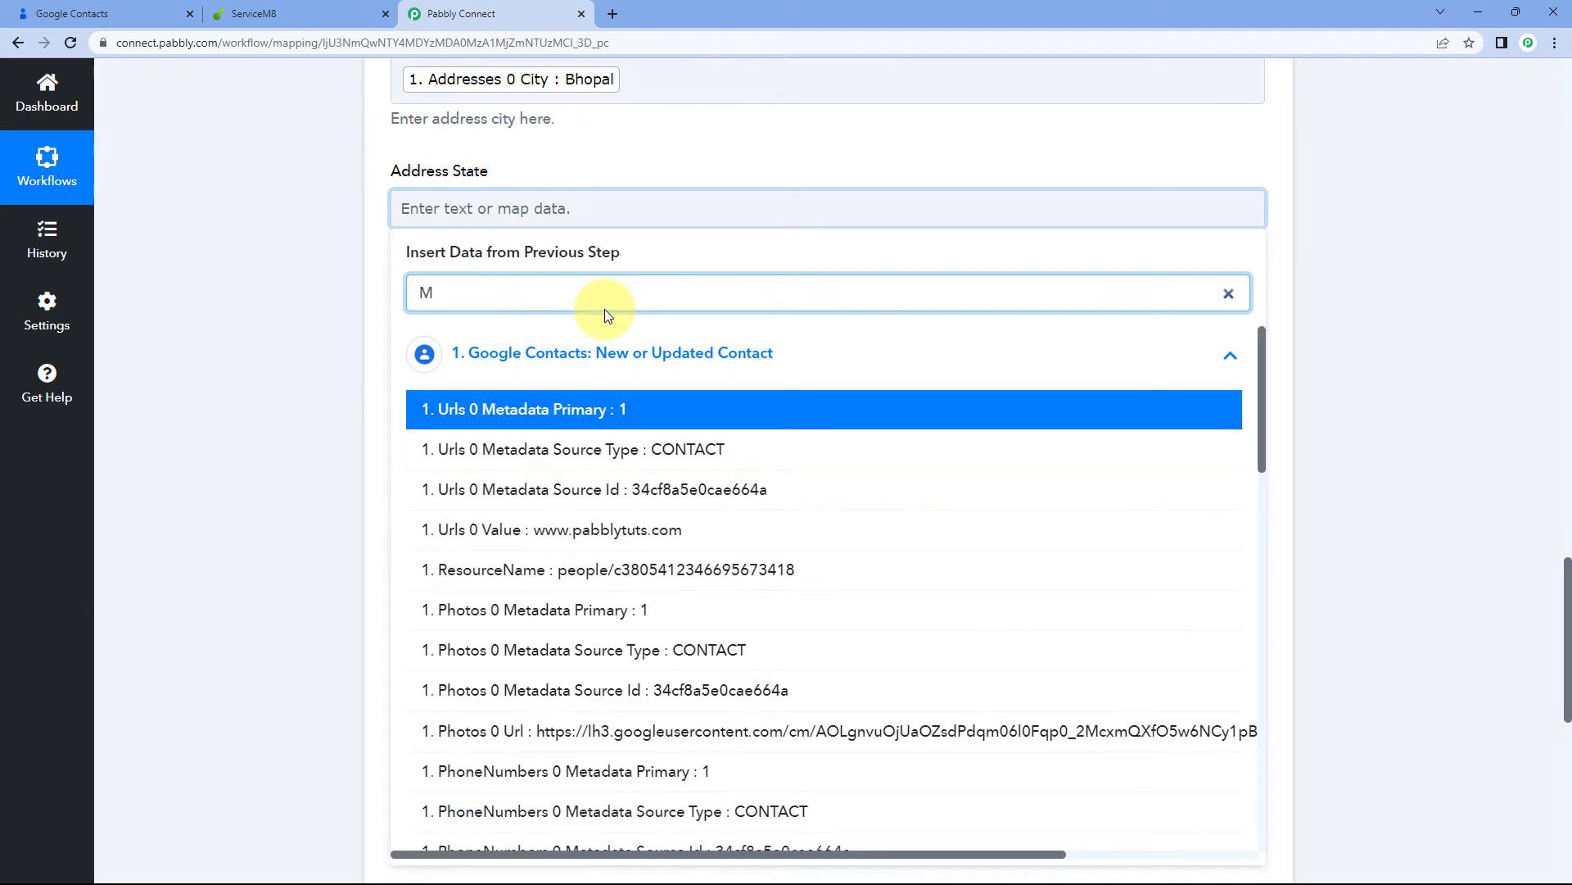
pyautogui.write('ad')
pyautogui.click(603, 450)
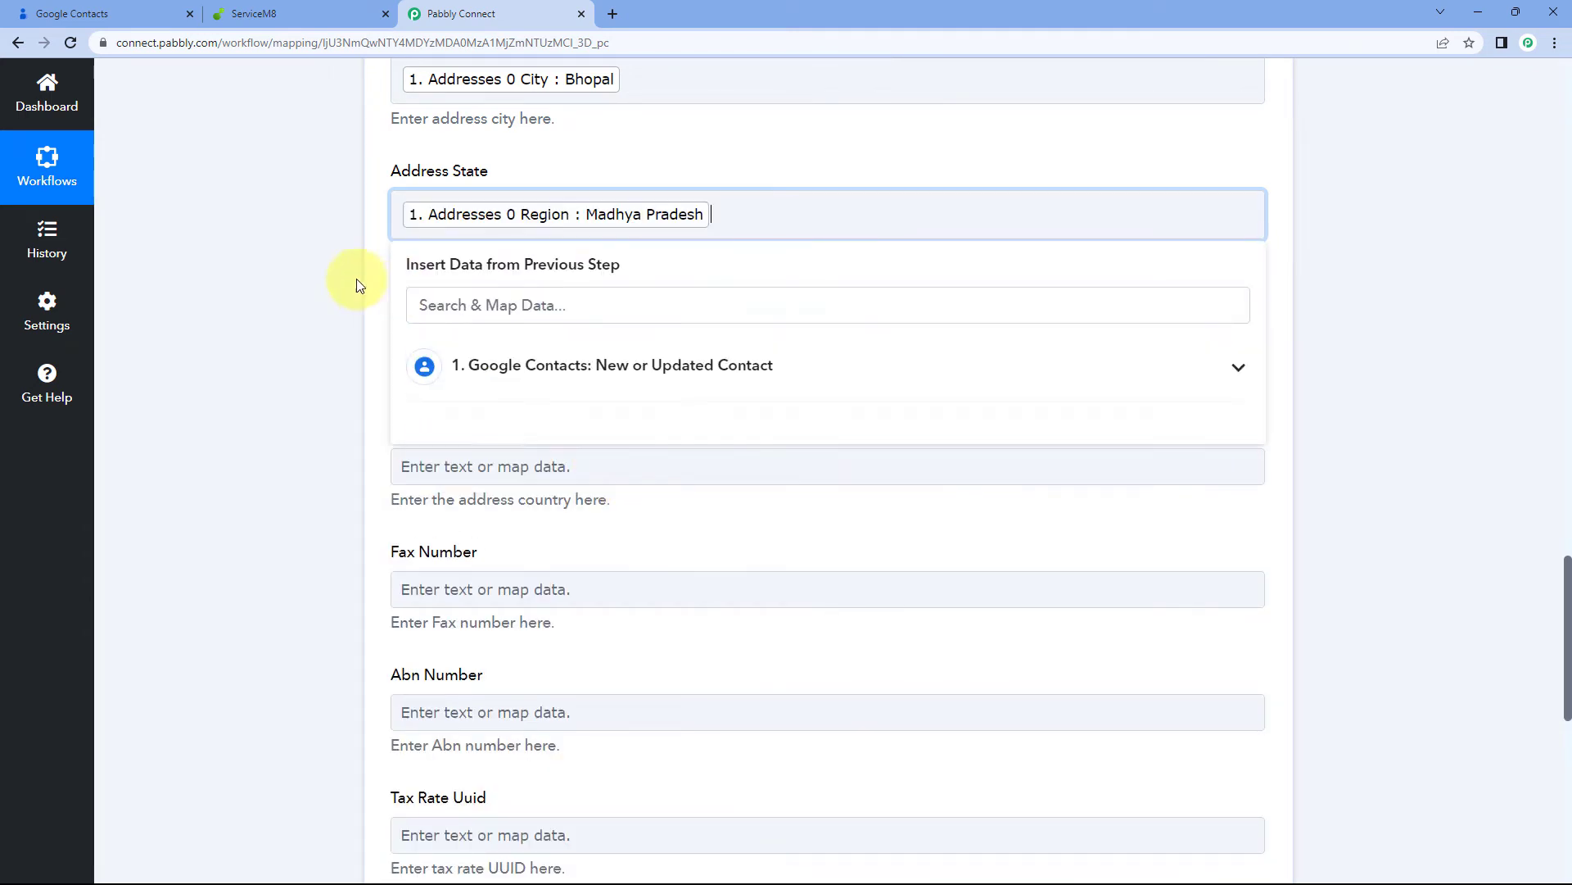
pyautogui.click(344, 282)
# Map the contact's postal code, 462016, into Address Postcode
pyautogui.scroll(1, 478, 403)
pyautogui.click(478, 433)
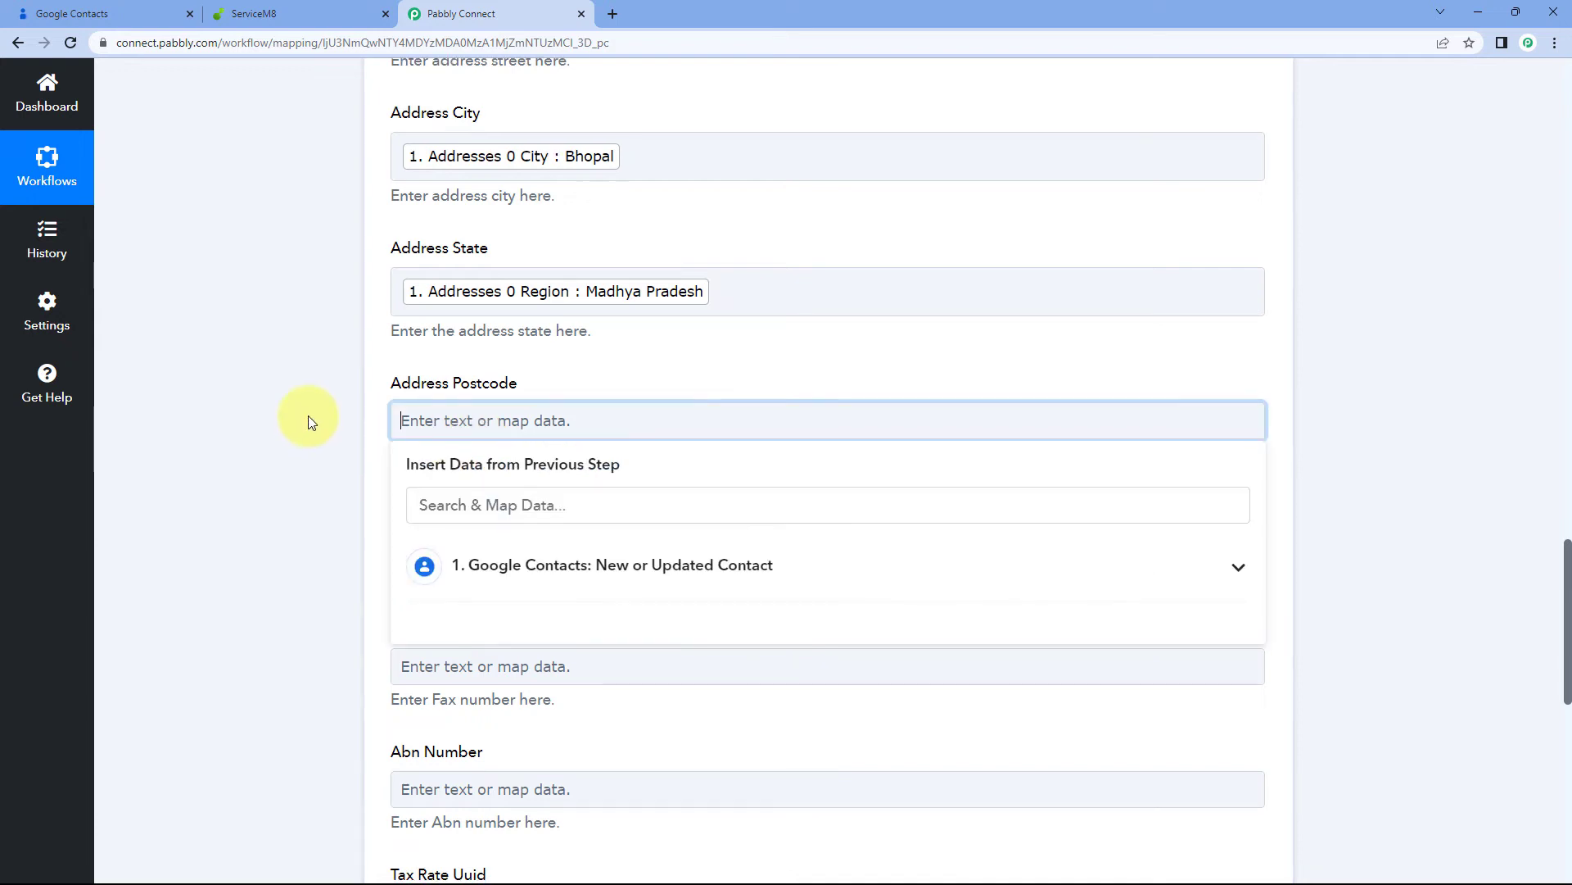
pyautogui.scroll(-2, 310, 418)
pyautogui.click(509, 406)
pyautogui.click(446, 345)
pyautogui.write('4620')
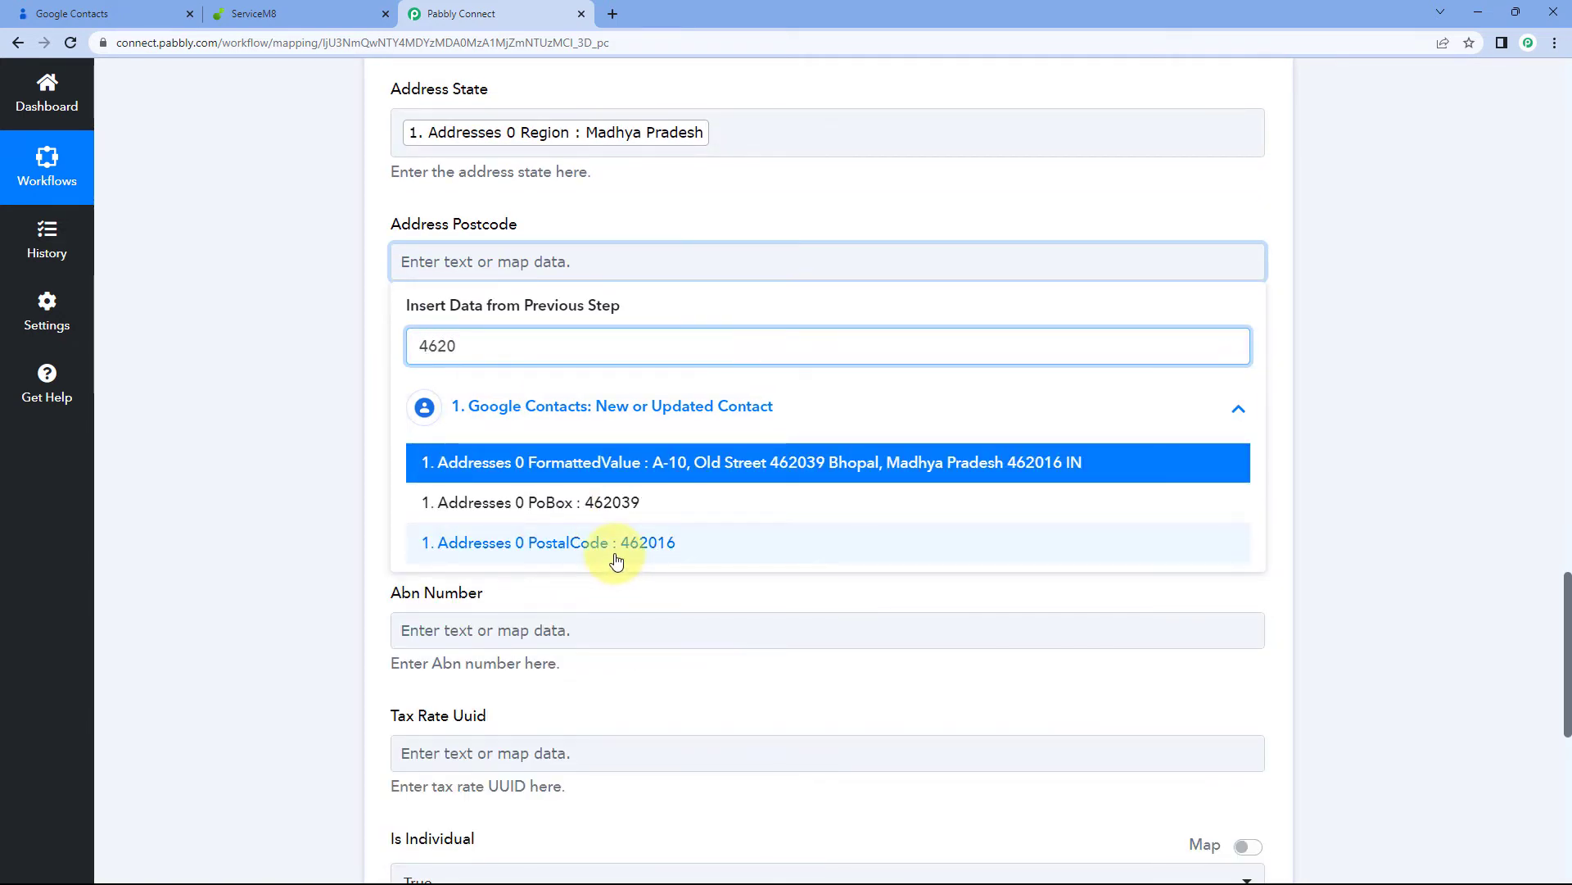
pyautogui.click(617, 543)
pyautogui.click(342, 408)
# Map the contact's country, IN, into Address Country
pyautogui.scroll(-1, 341, 407)
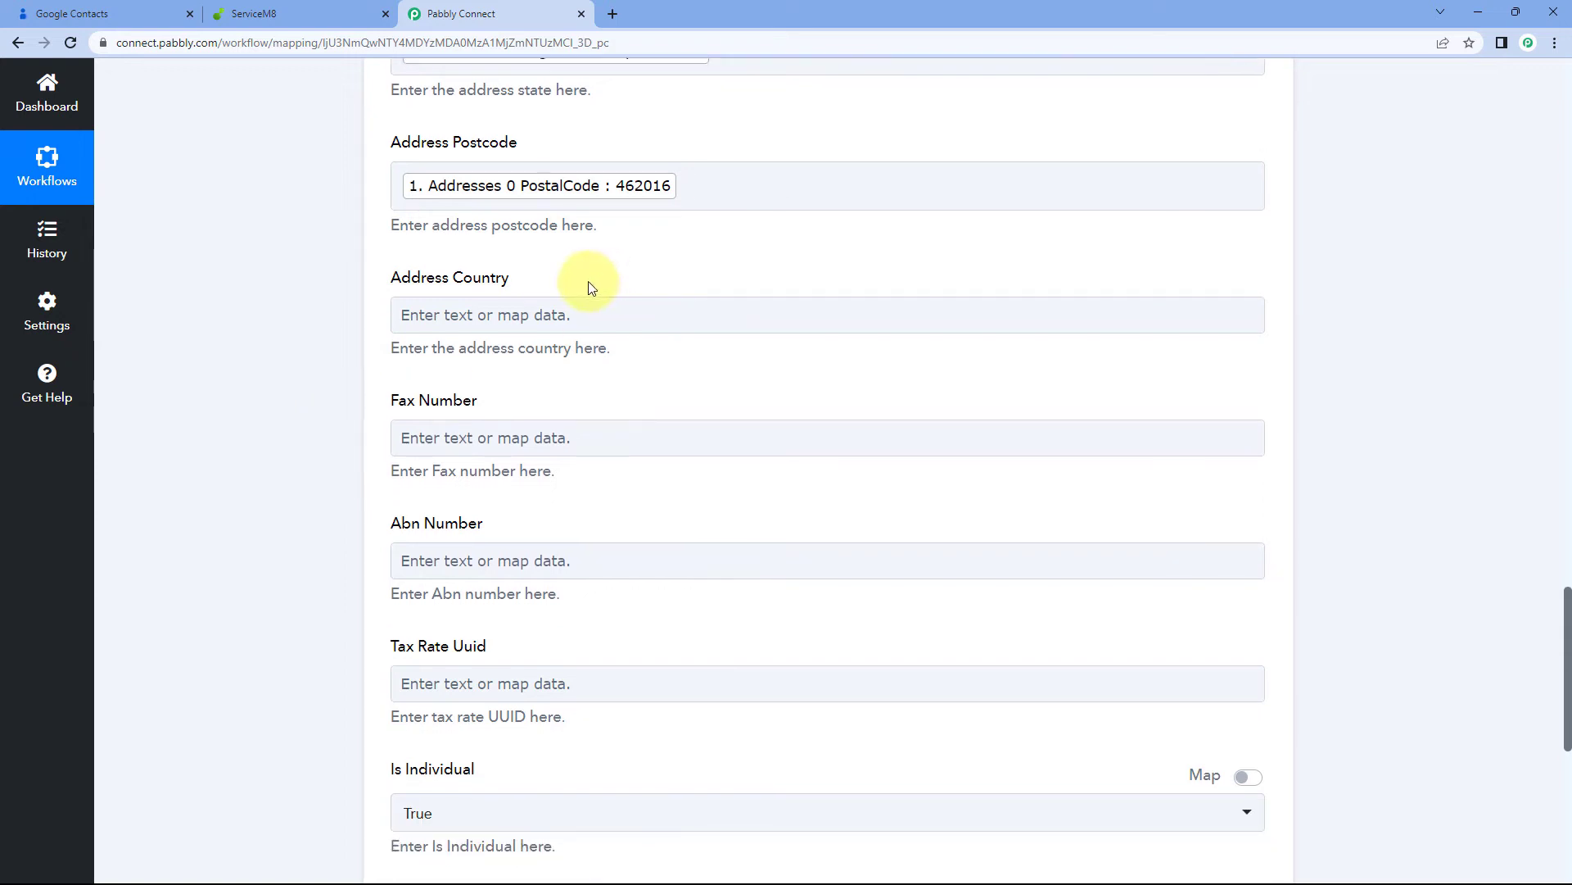
pyautogui.click(598, 317)
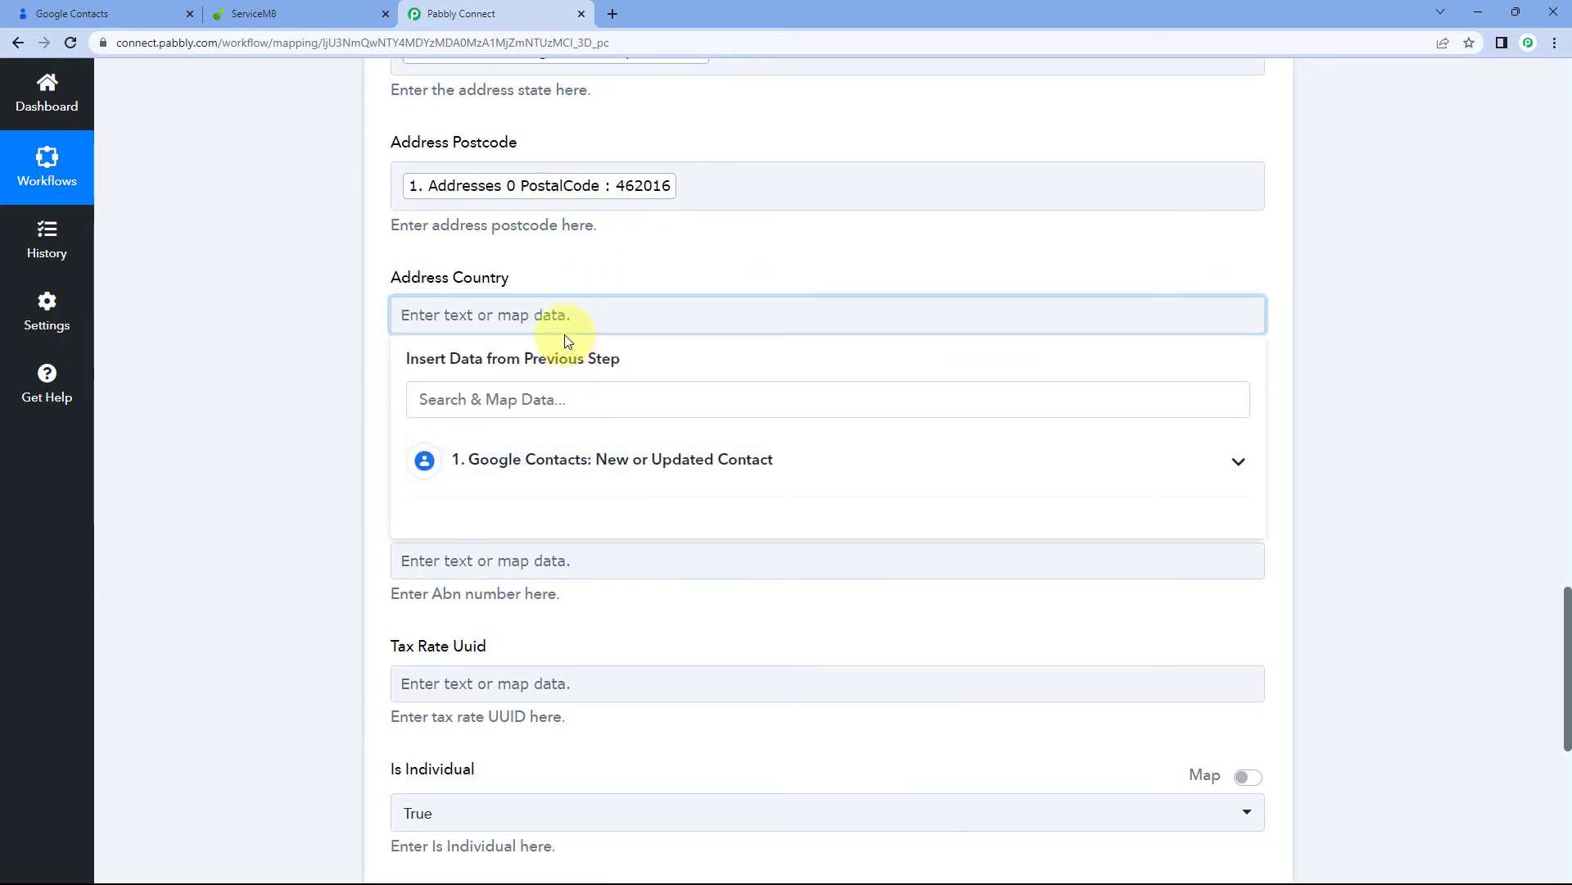
pyautogui.click(470, 397)
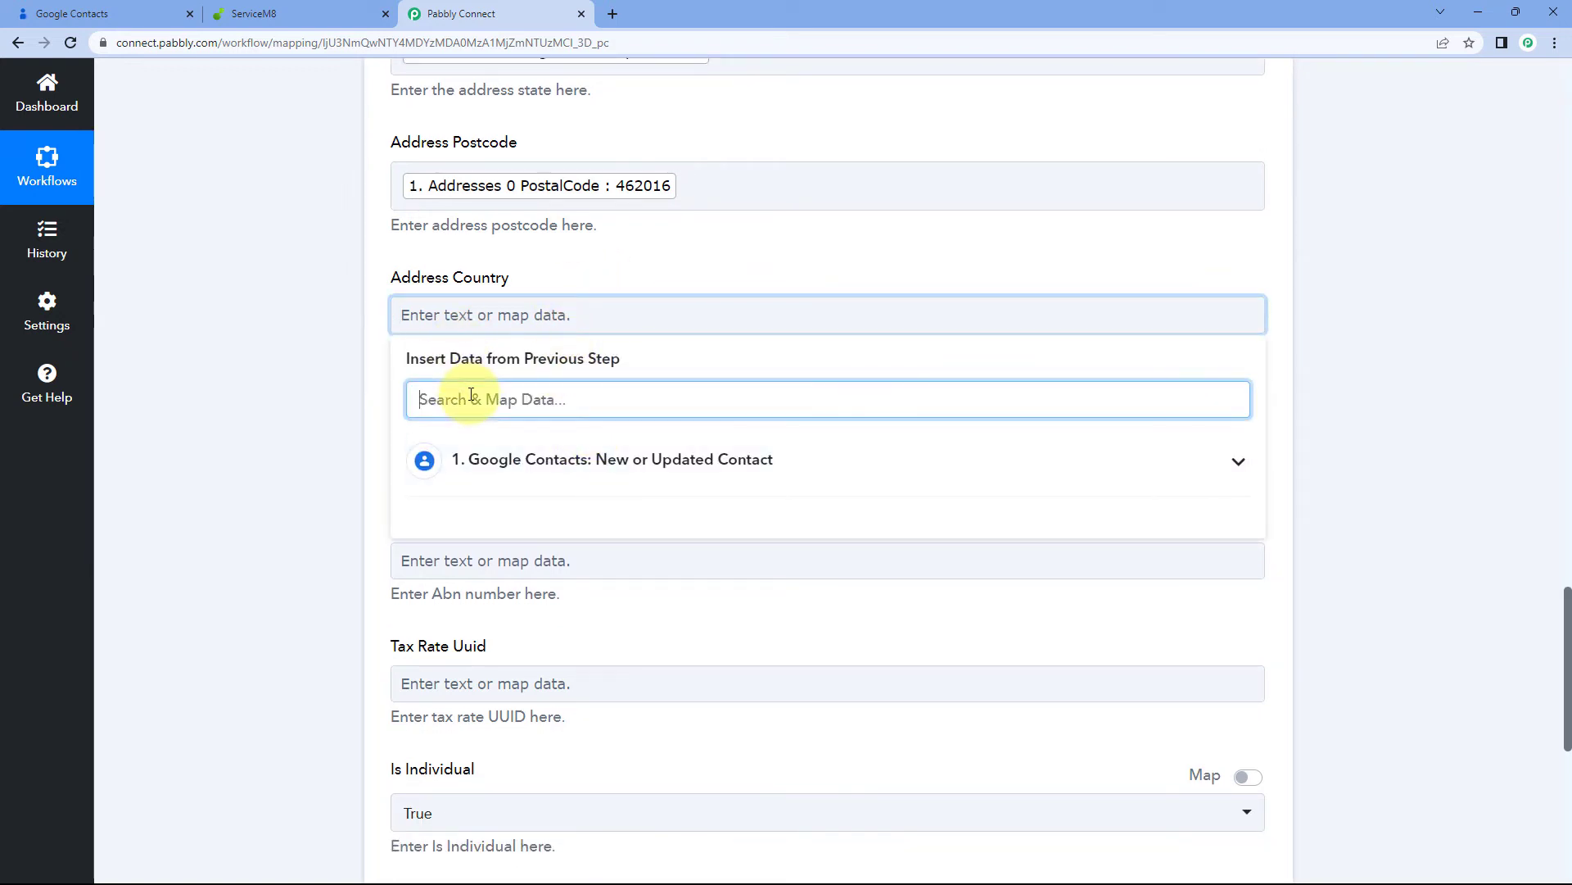
pyautogui.write('cou')
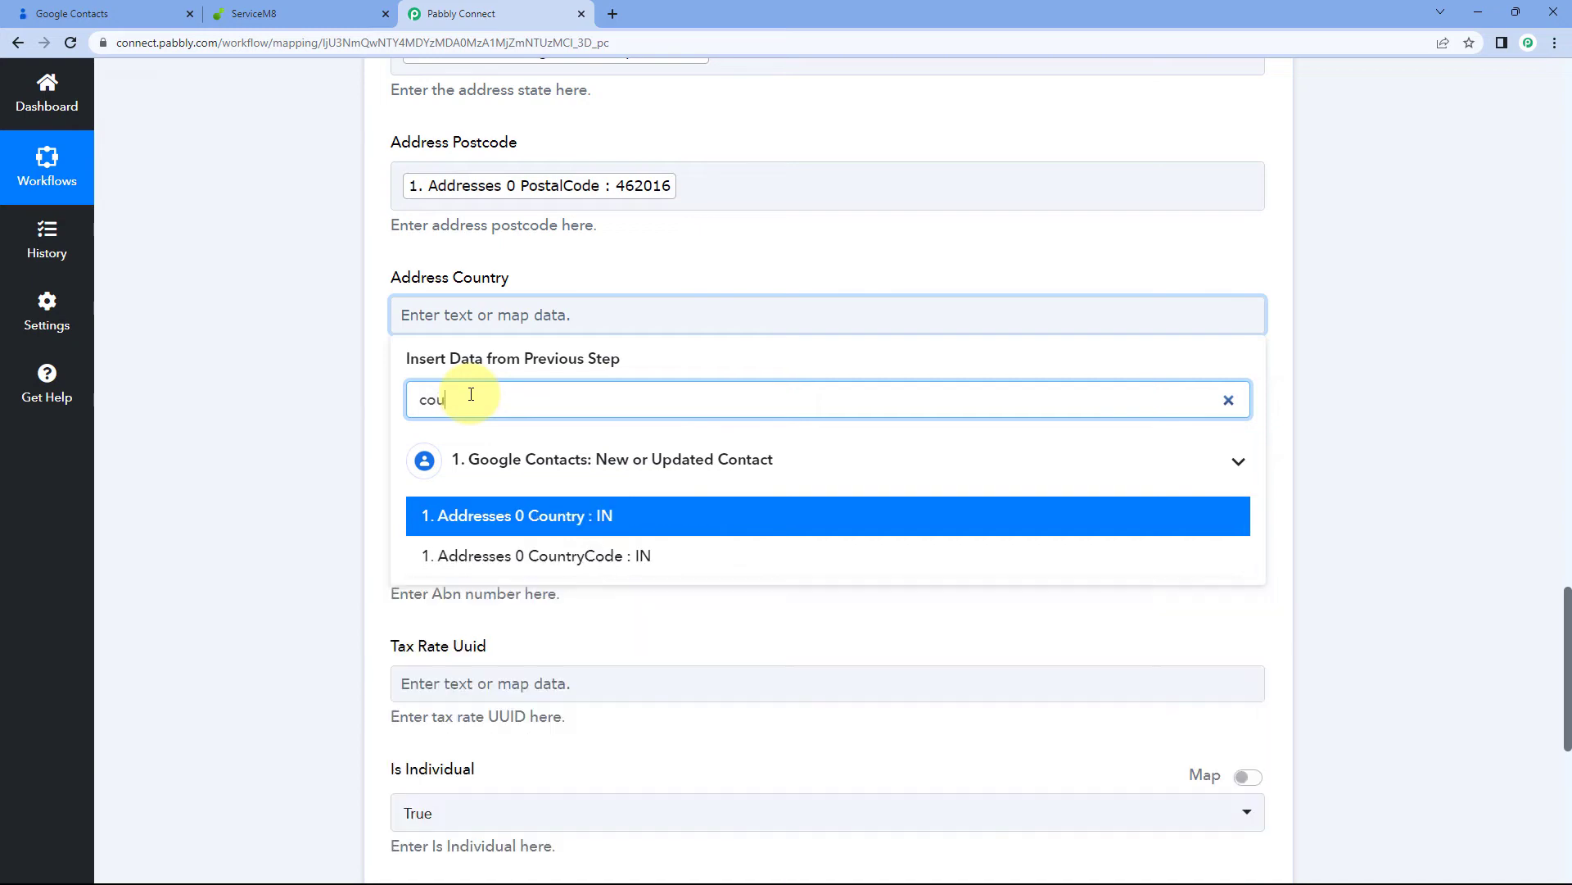
pyautogui.click(568, 518)
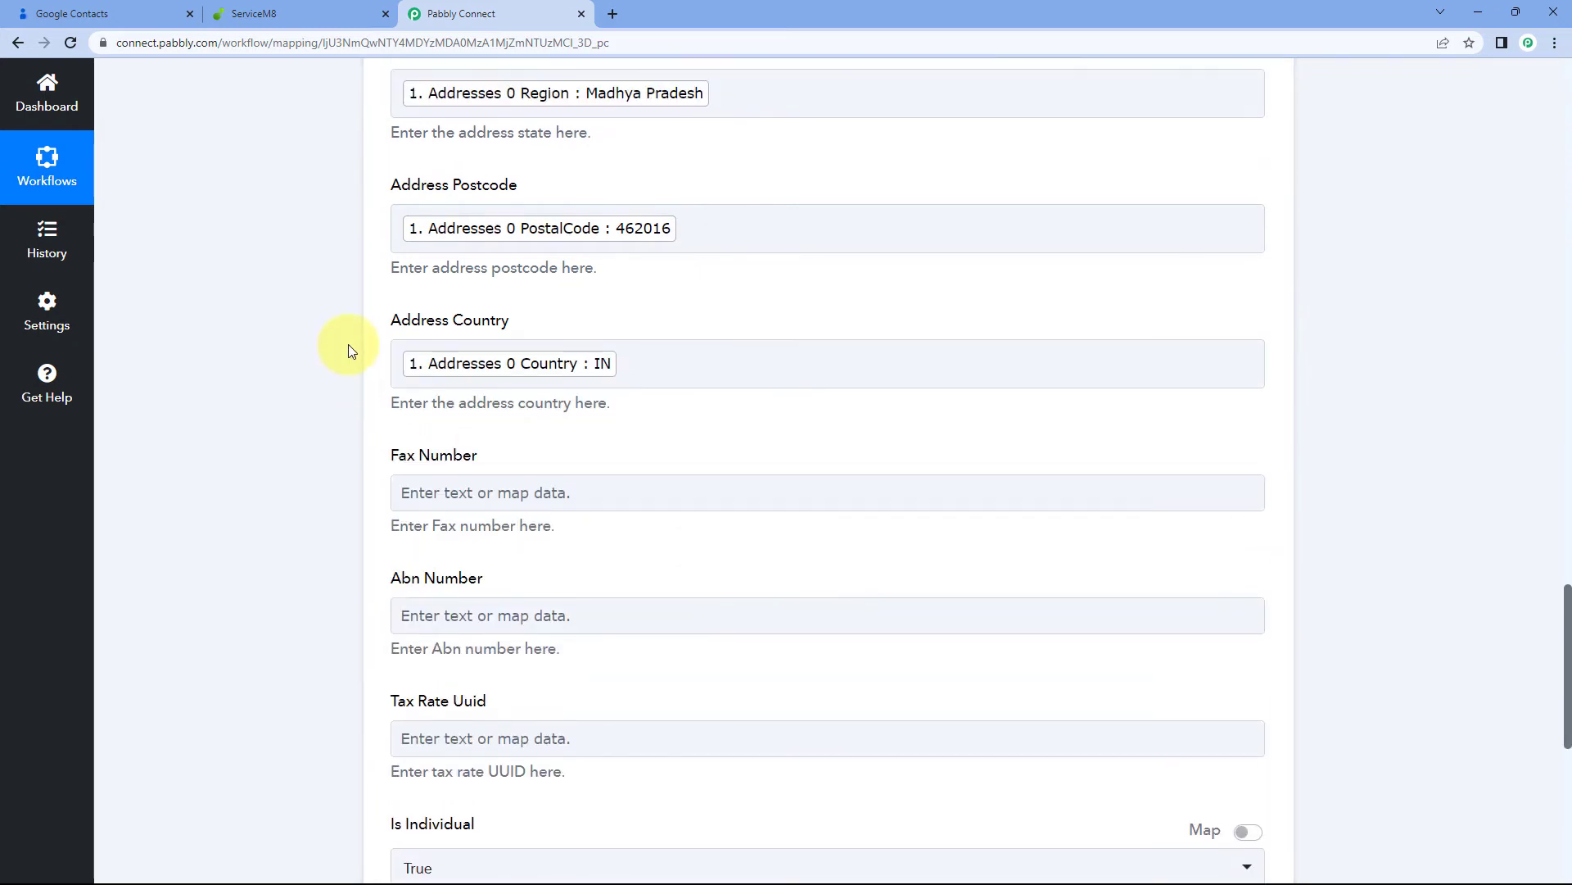
pyautogui.scroll(18, 347, 344)
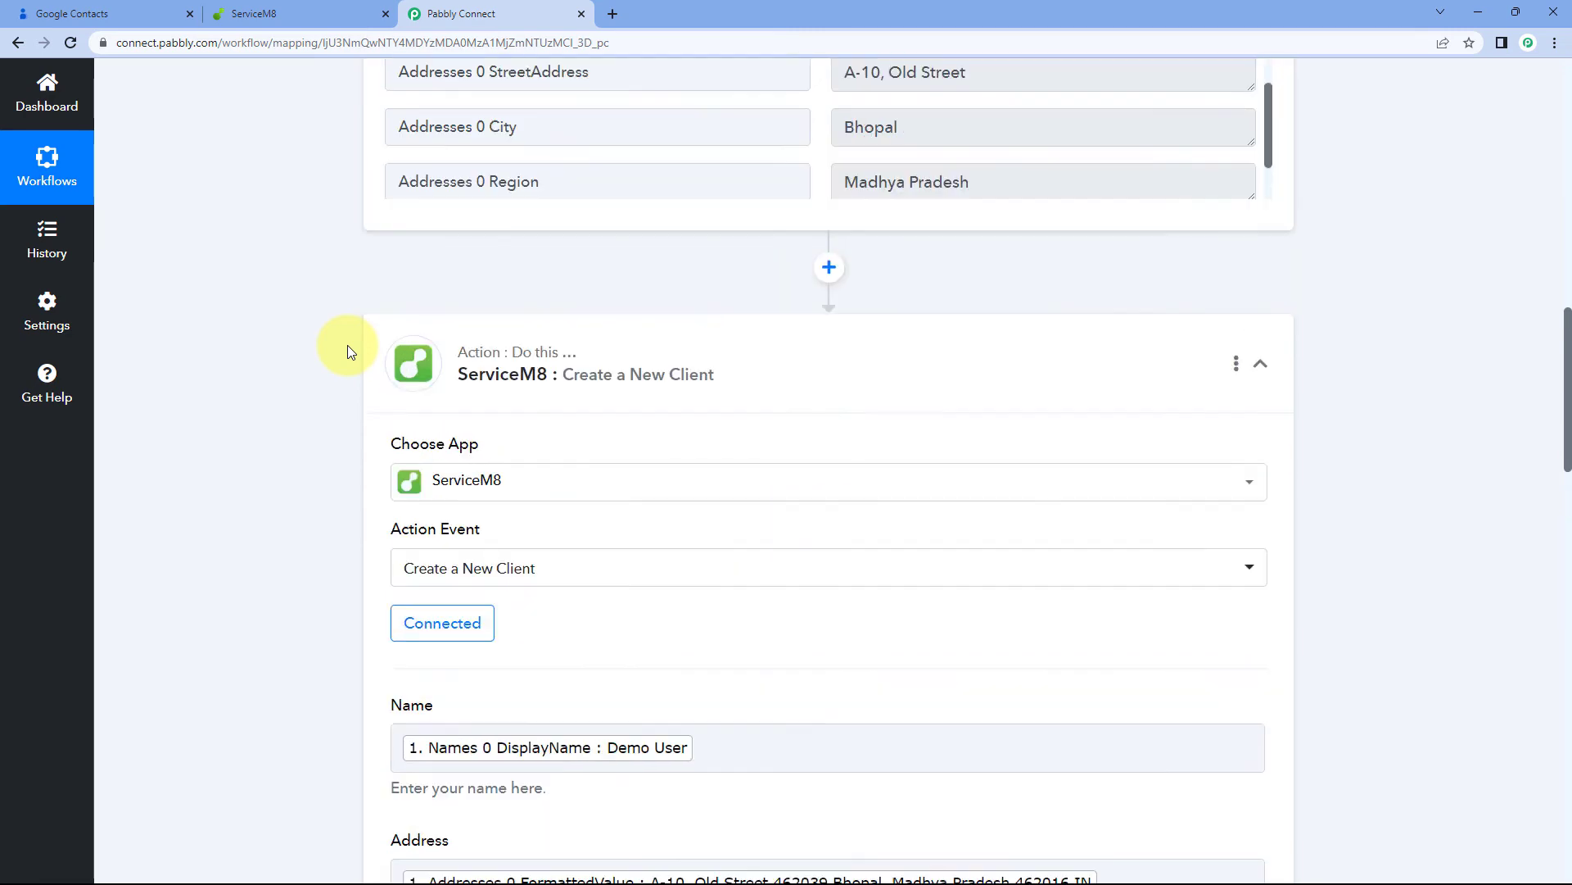
pyautogui.scroll(8, 347, 346)
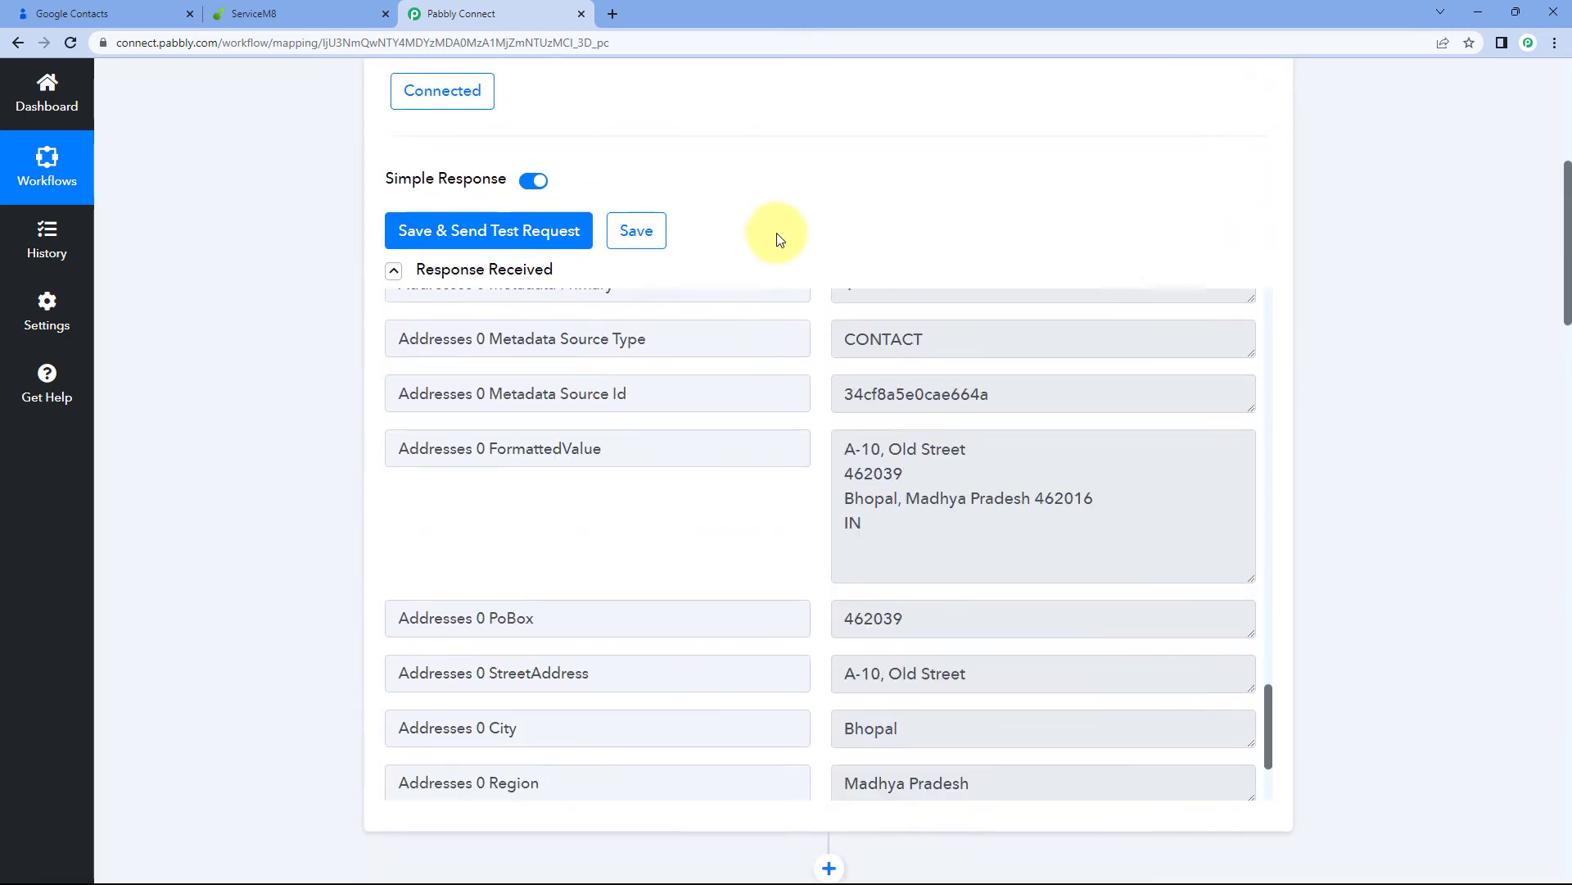
pyautogui.scroll(-1, 831, 210)
pyautogui.scroll(-11, 262, 459)
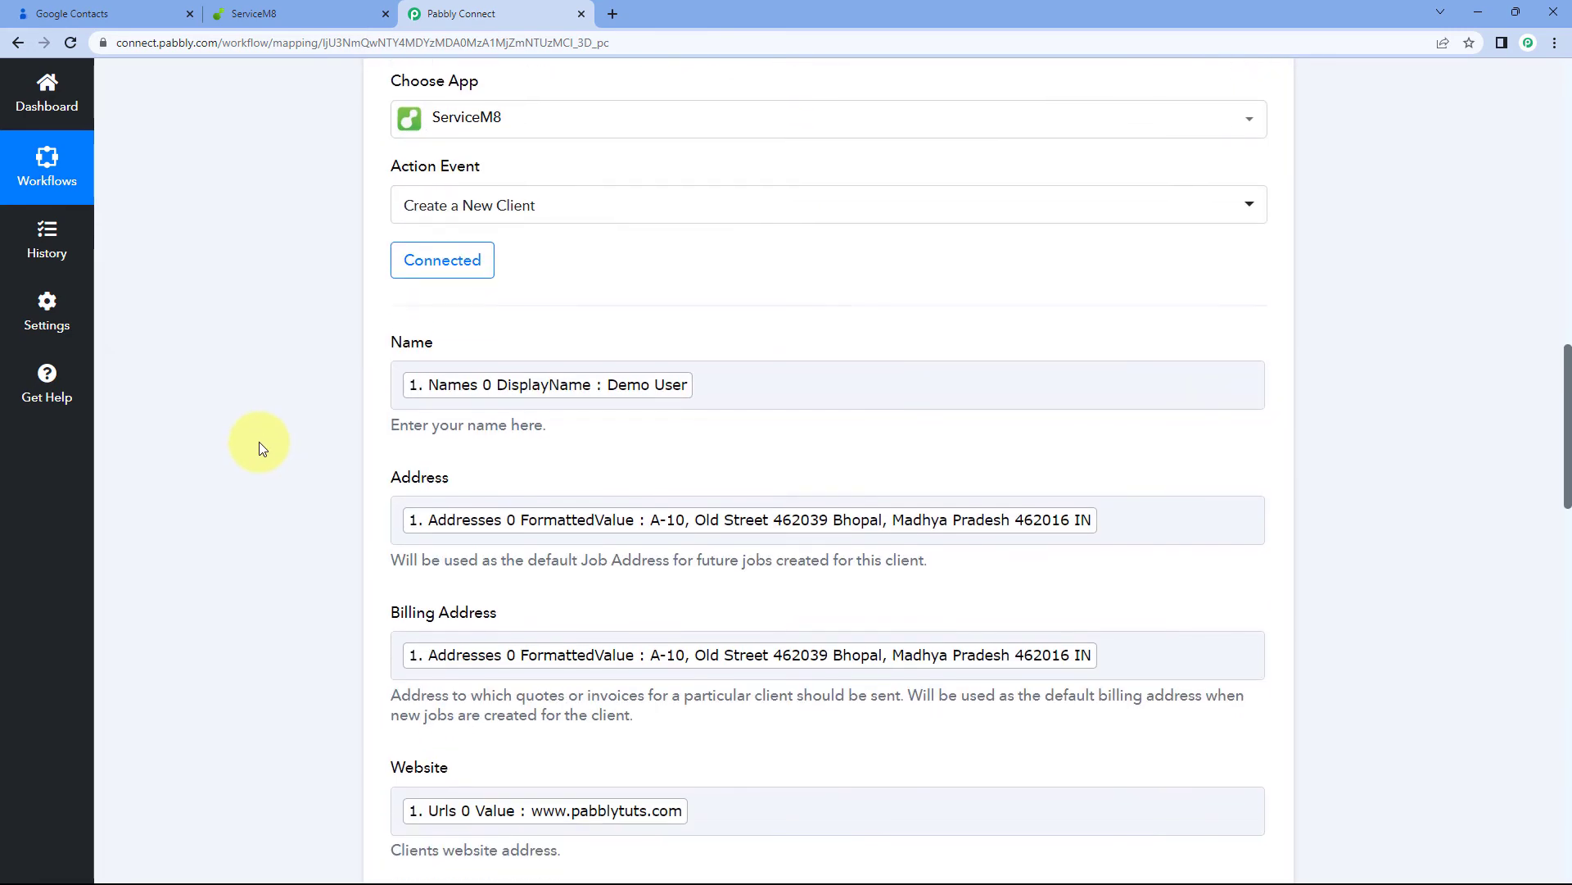
pyautogui.scroll(-15, 263, 431)
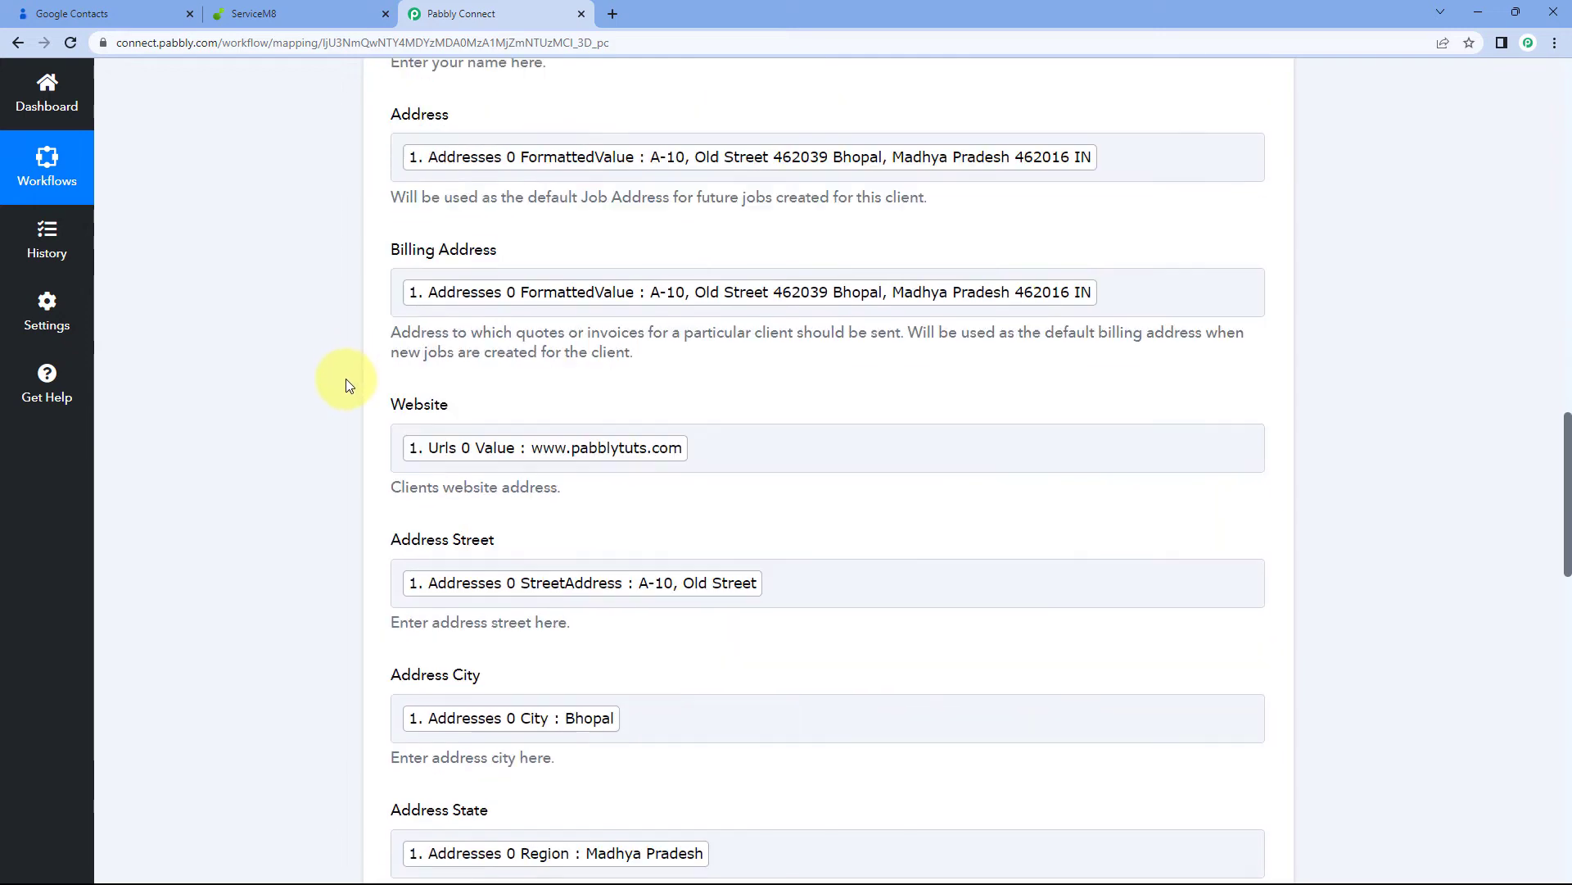
pyautogui.scroll(-3, 341, 399)
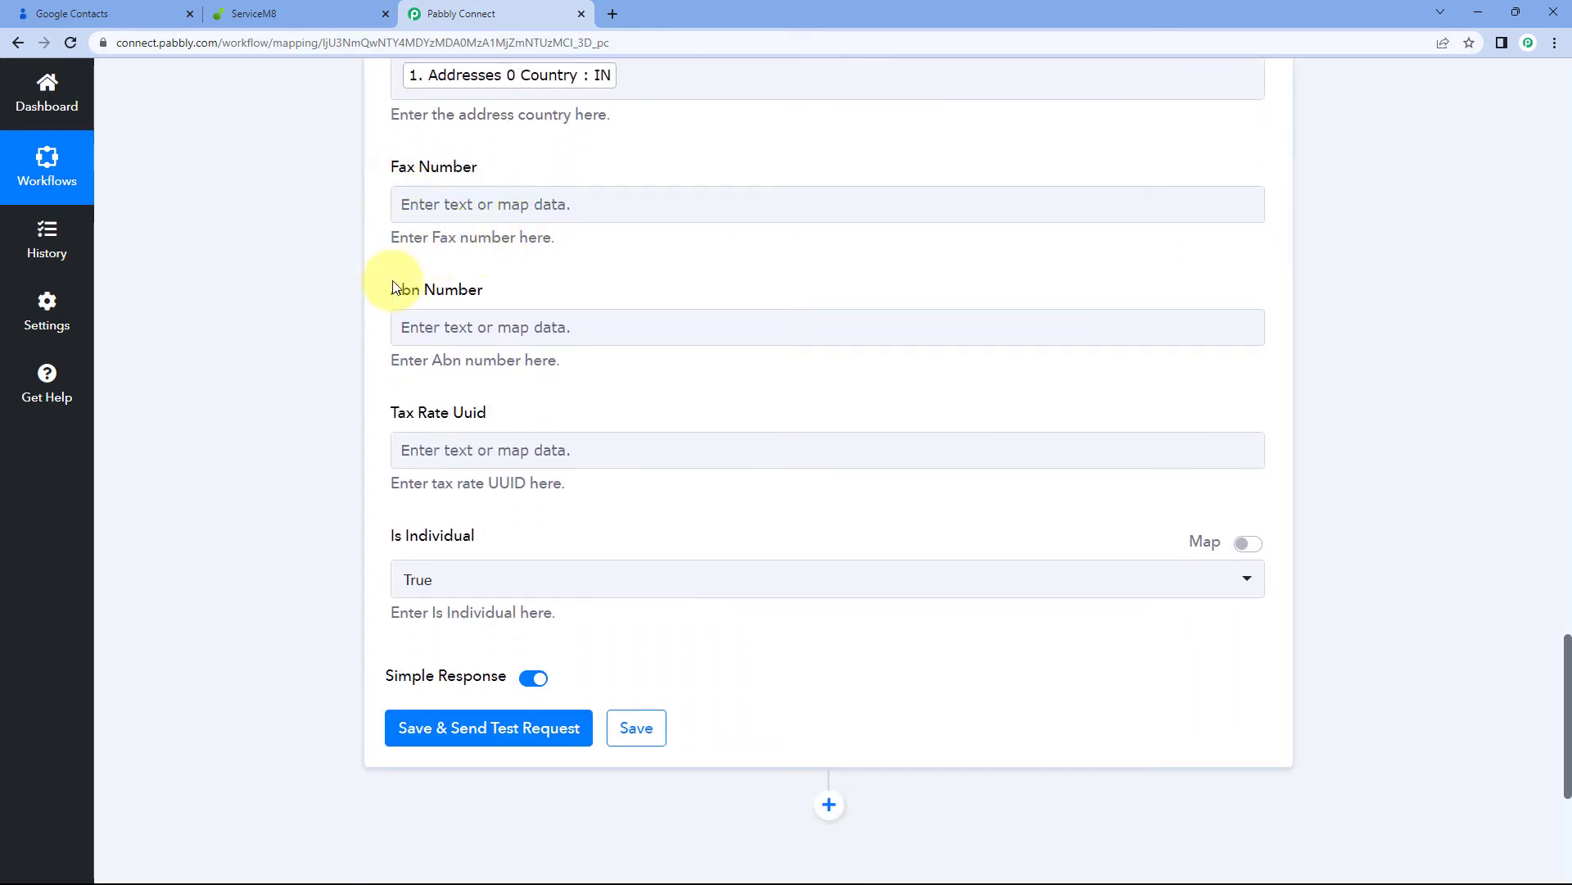
pyautogui.moveTo(386, 291); pyautogui.dragTo(552, 284)
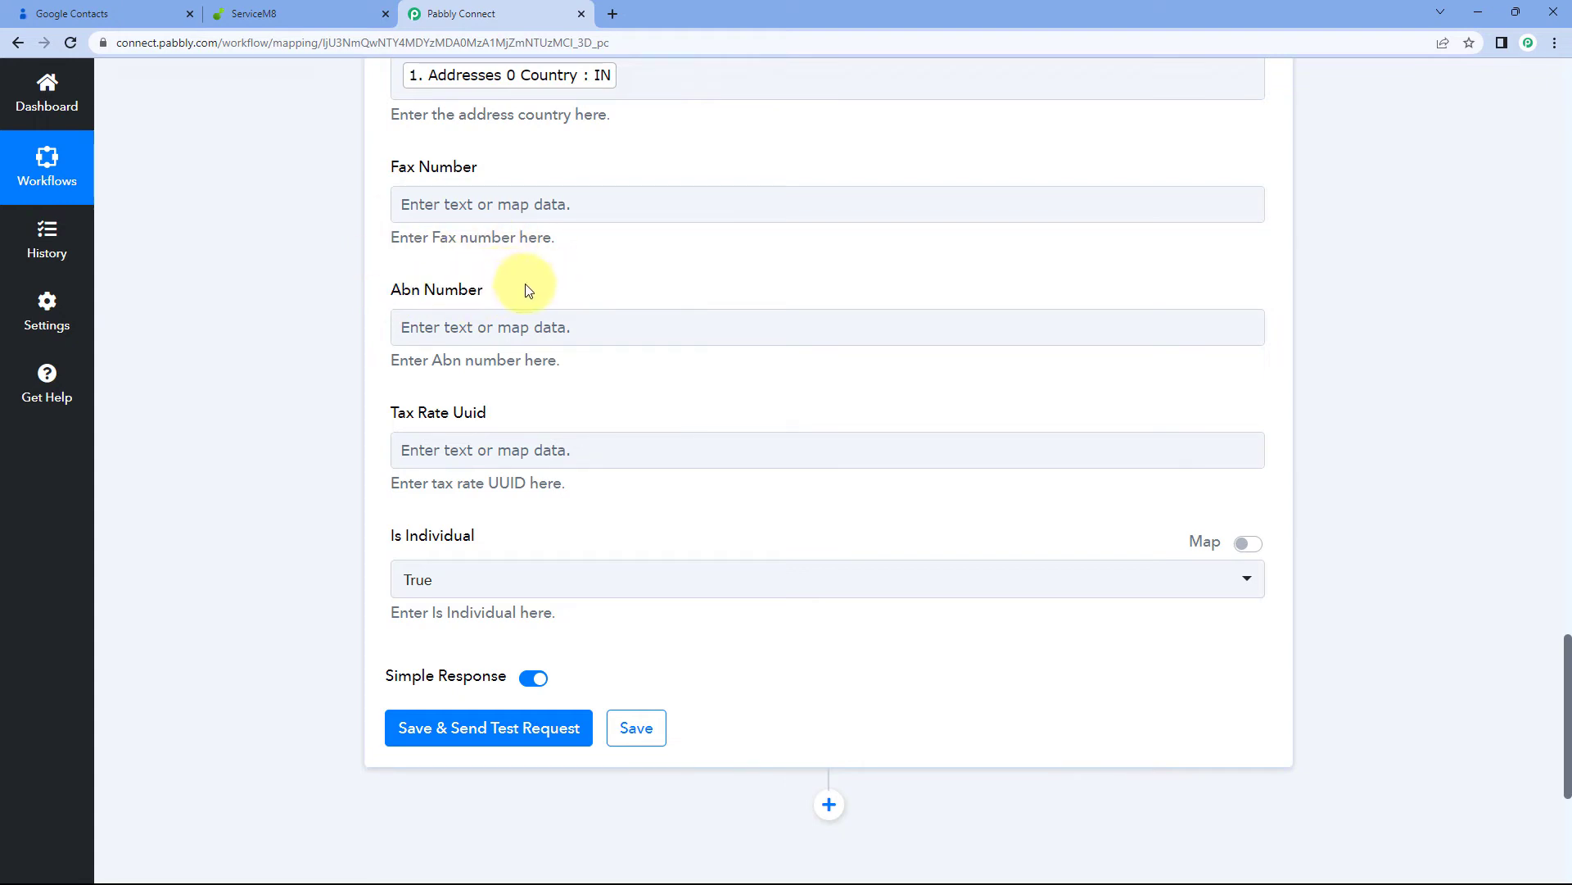
pyautogui.click(123, 14)
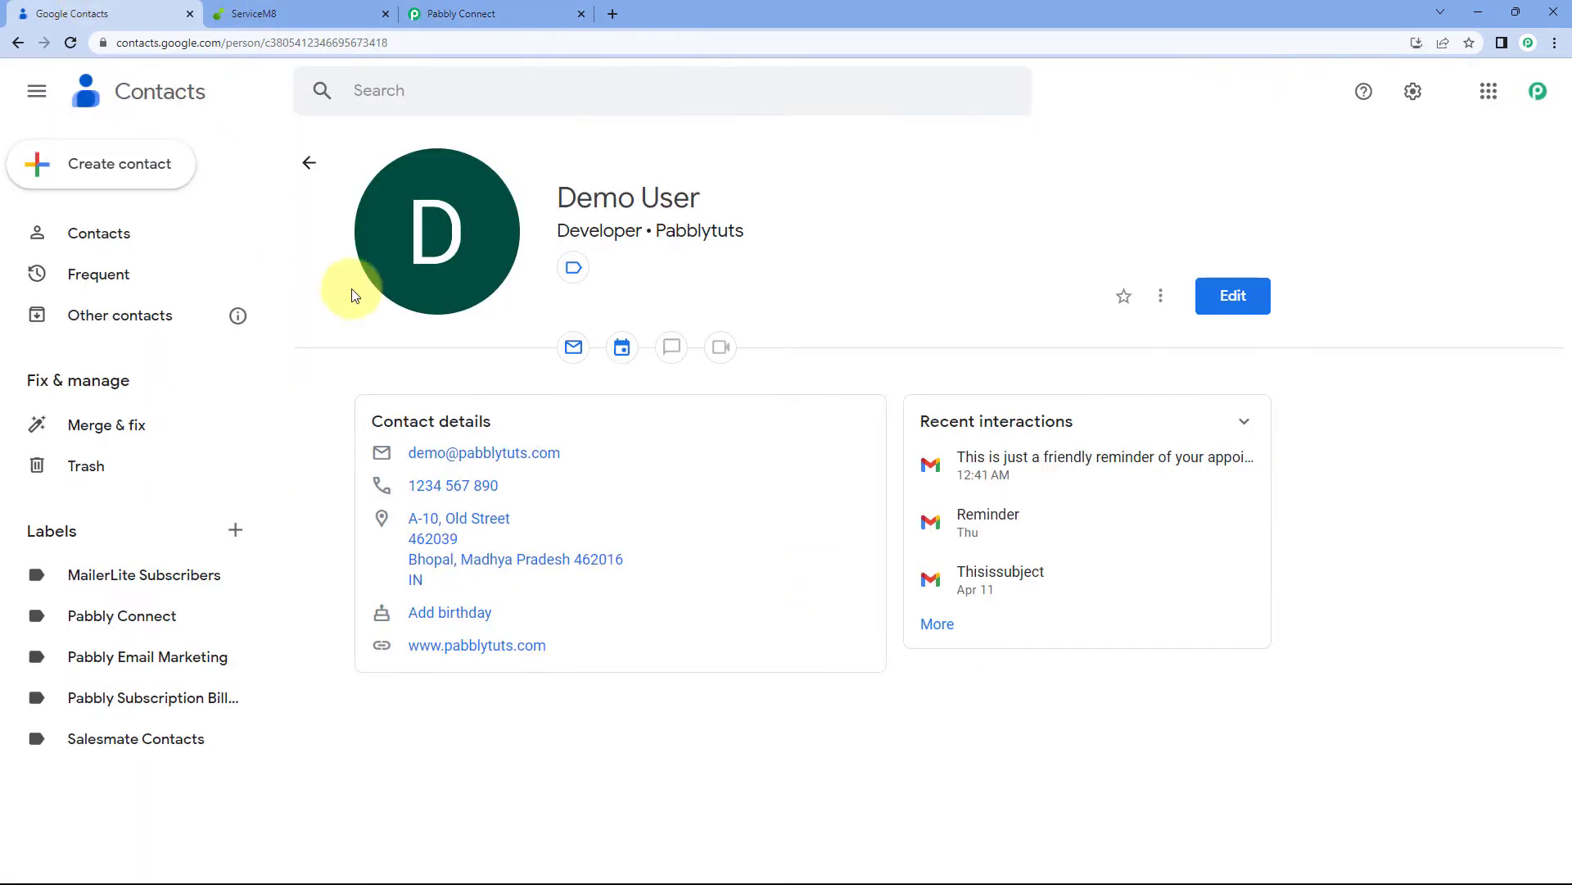
pyautogui.click(508, 12)
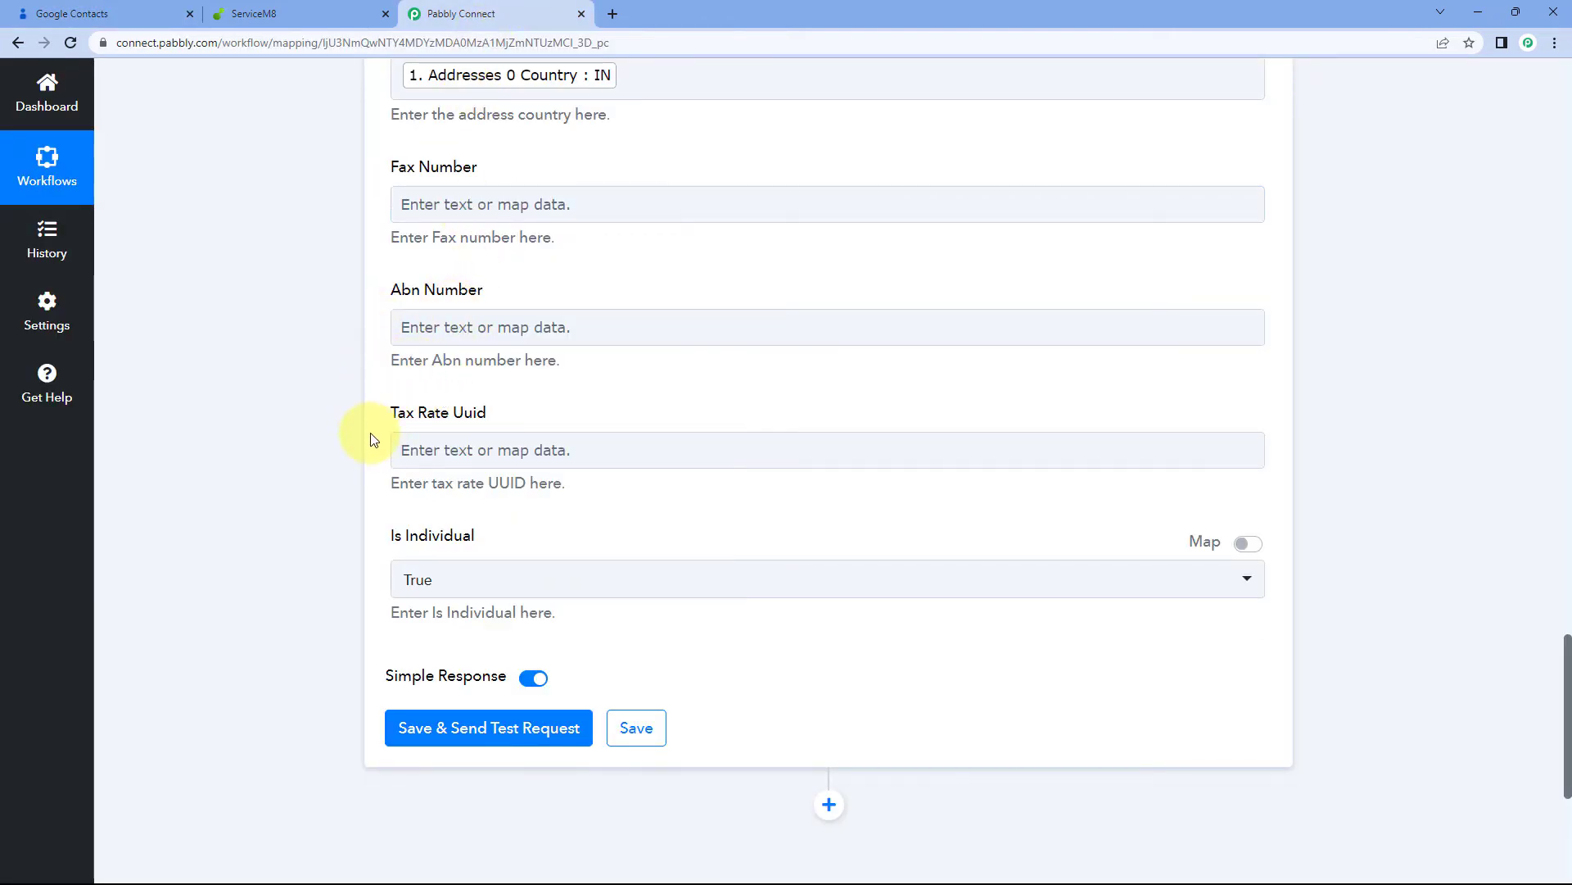
pyautogui.scroll(-2, 372, 440)
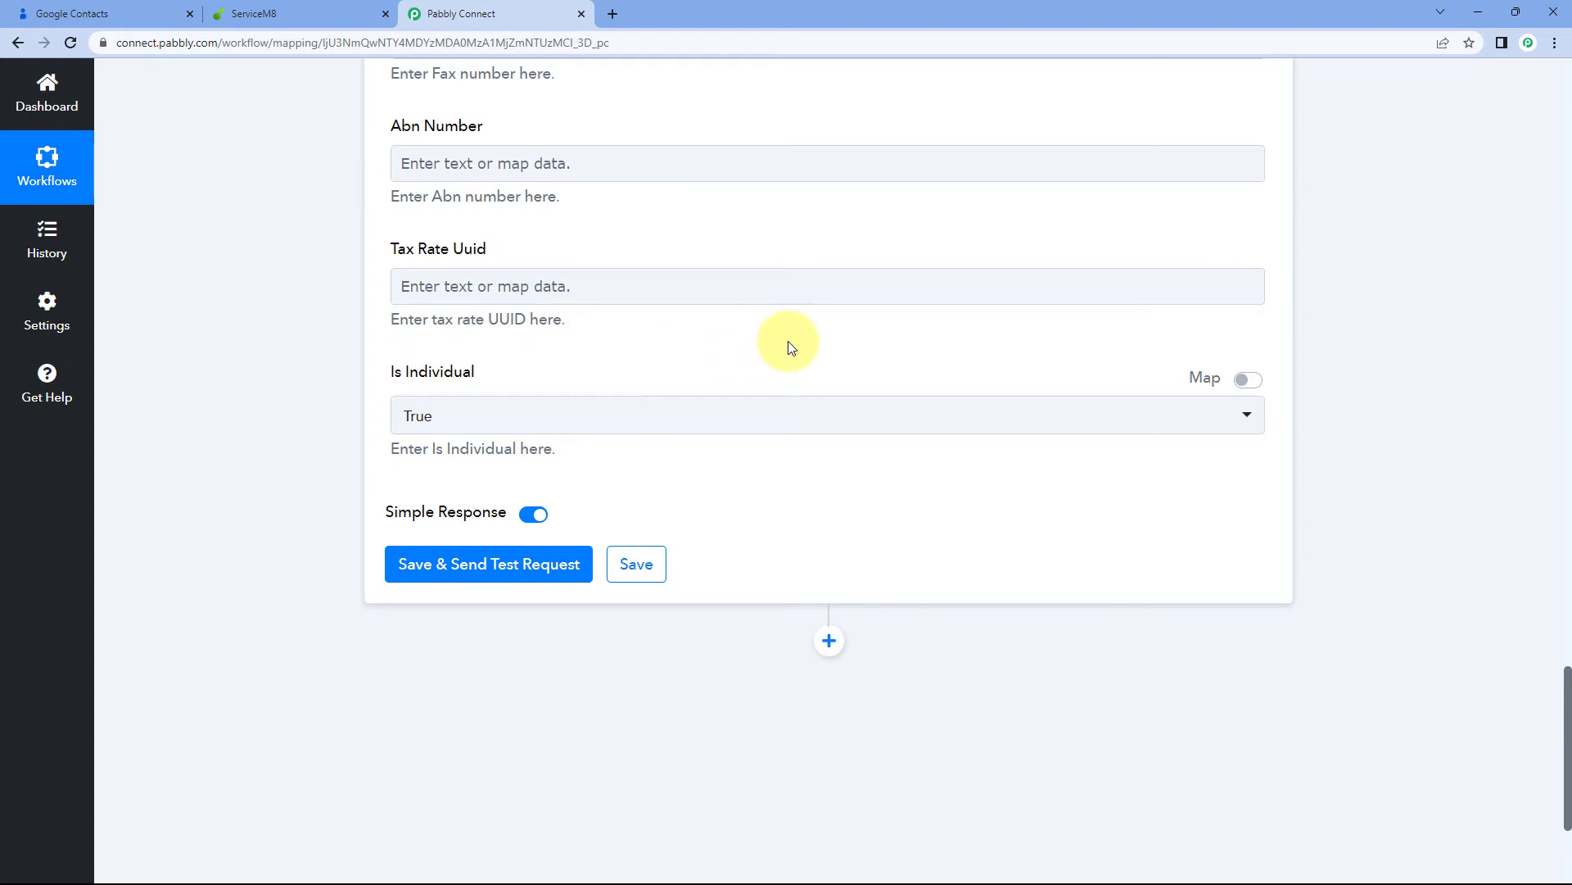
pyautogui.click(525, 421)
pyautogui.click(429, 503)
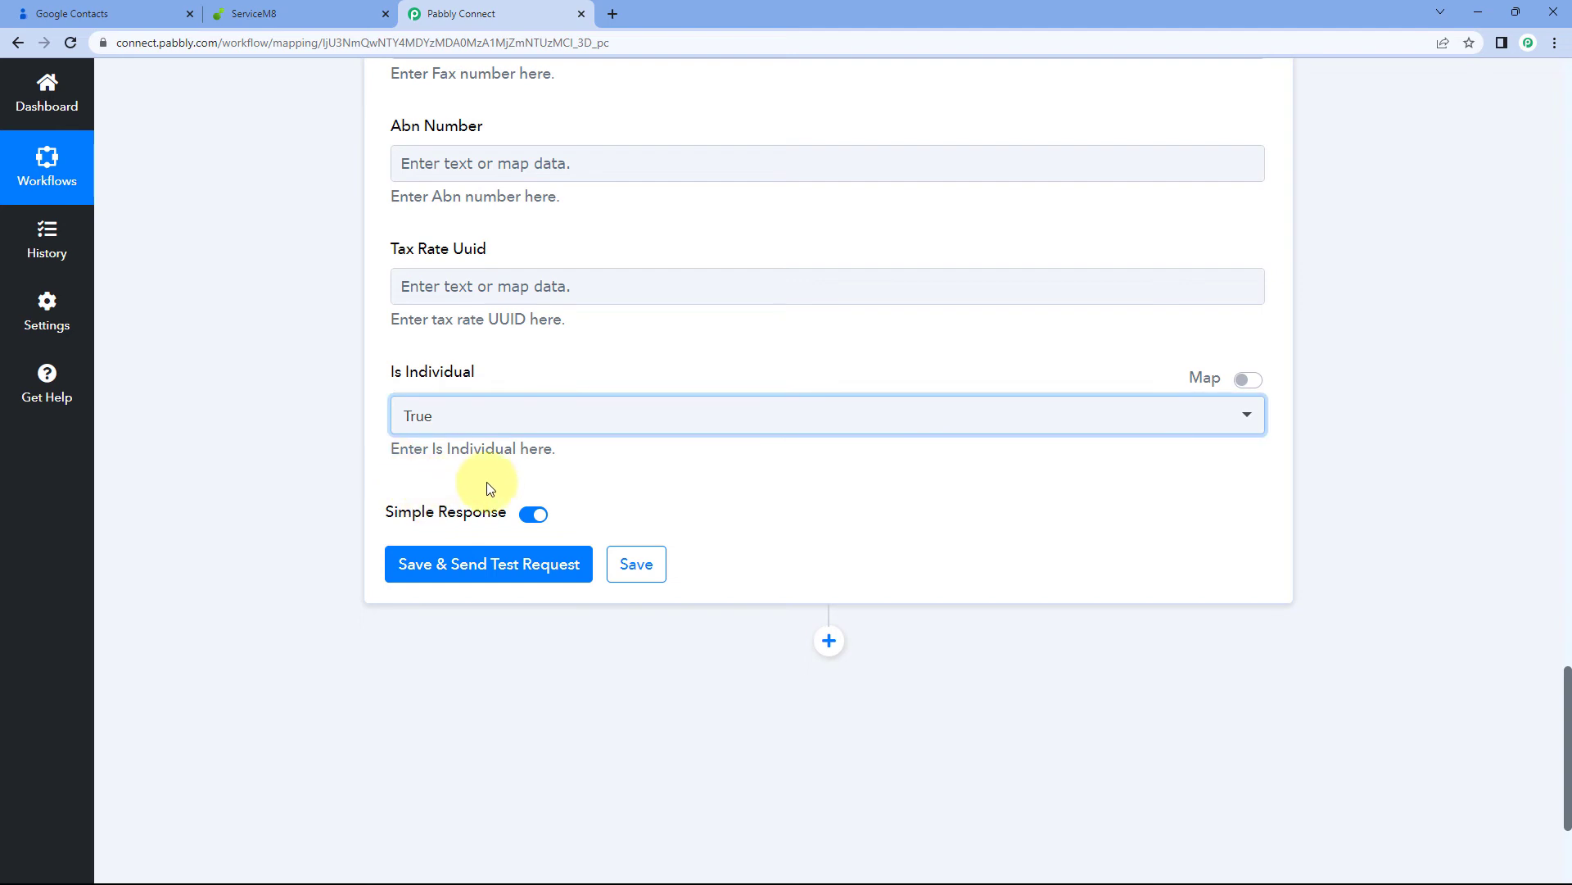
pyautogui.scroll(15, 490, 483)
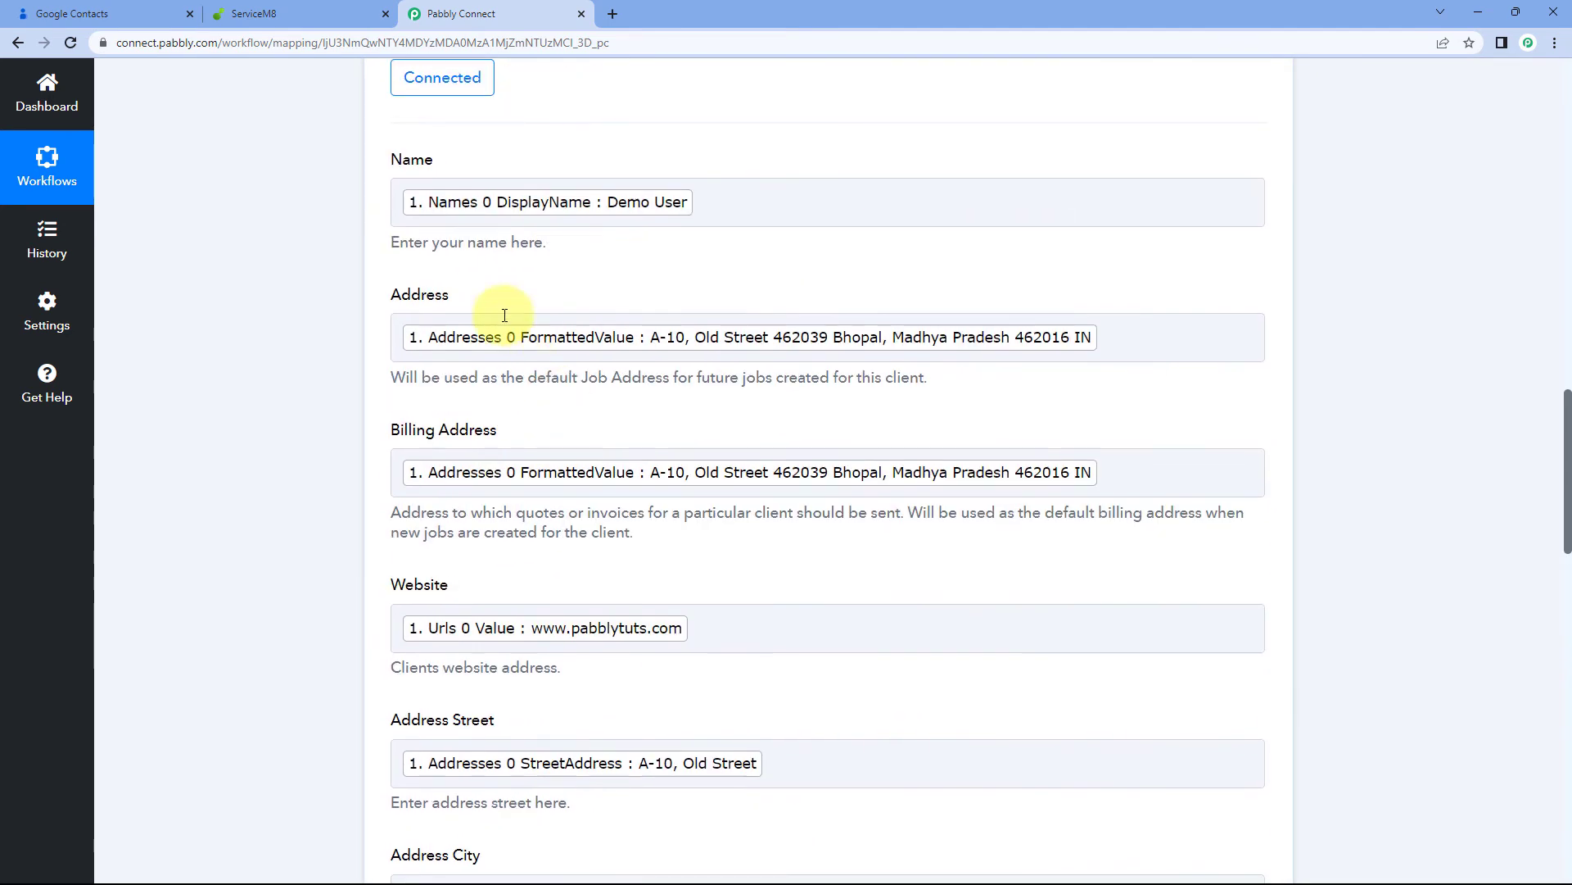
pyautogui.scroll(-13, 316, 326)
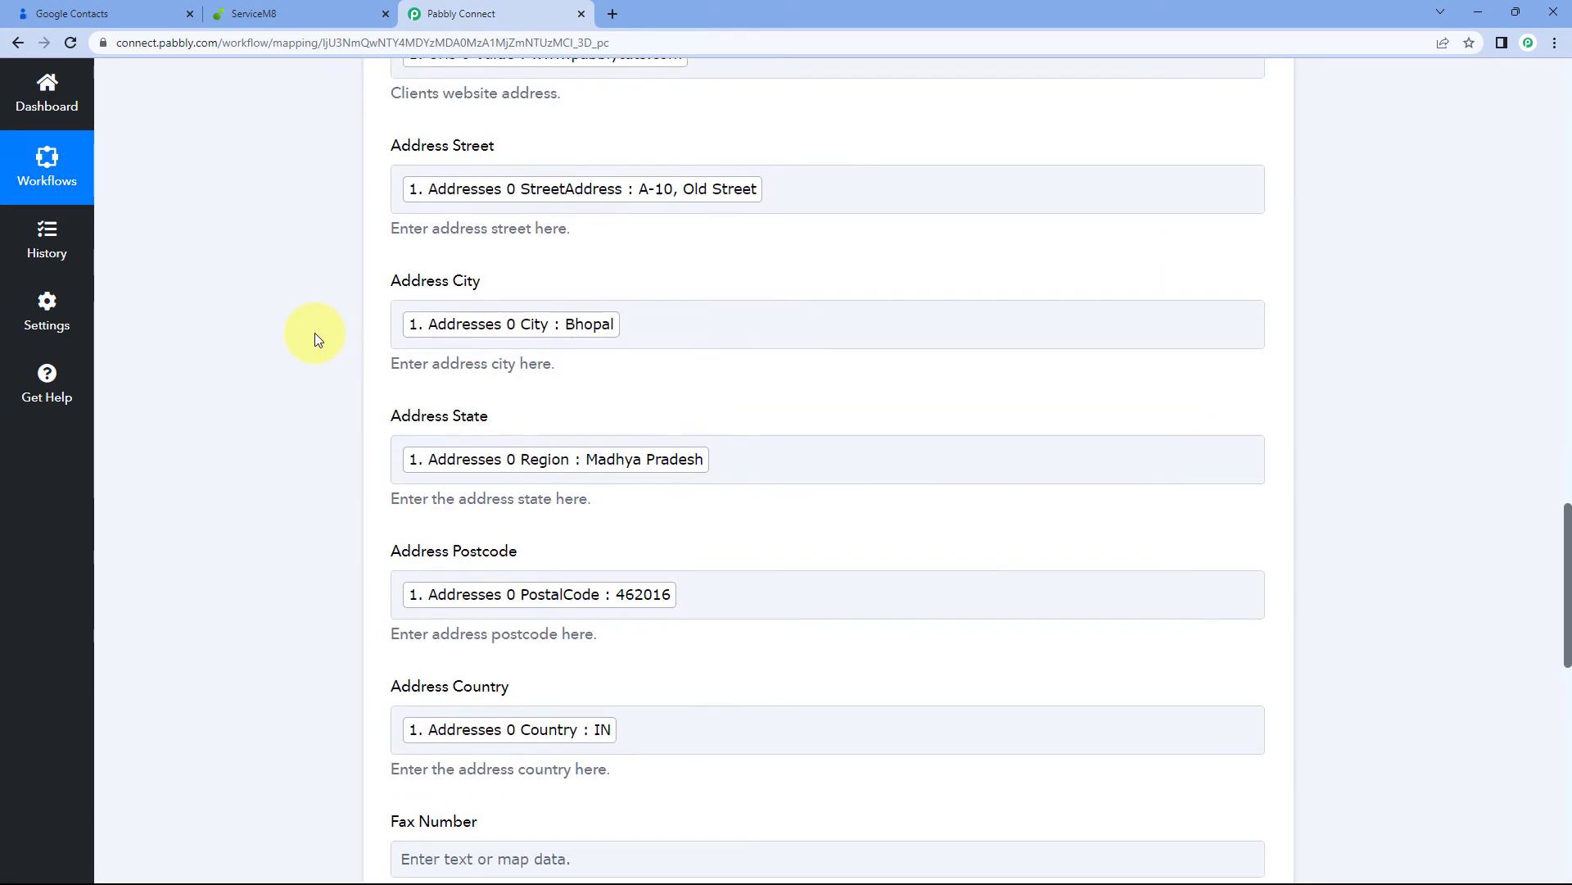
pyautogui.scroll(-5, 314, 334)
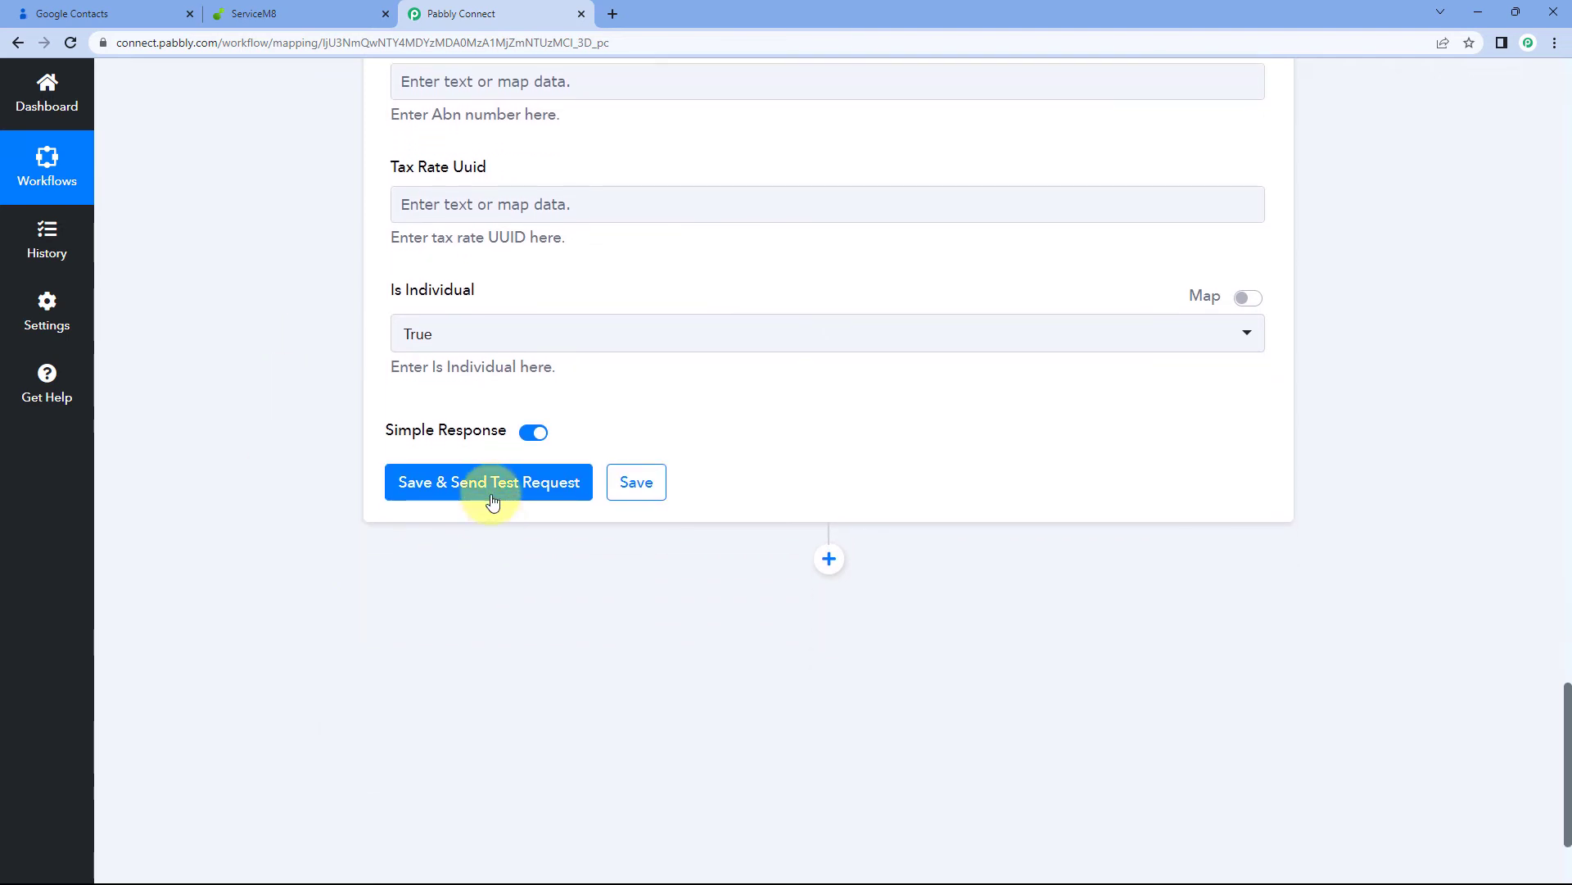
pyautogui.click(510, 475)
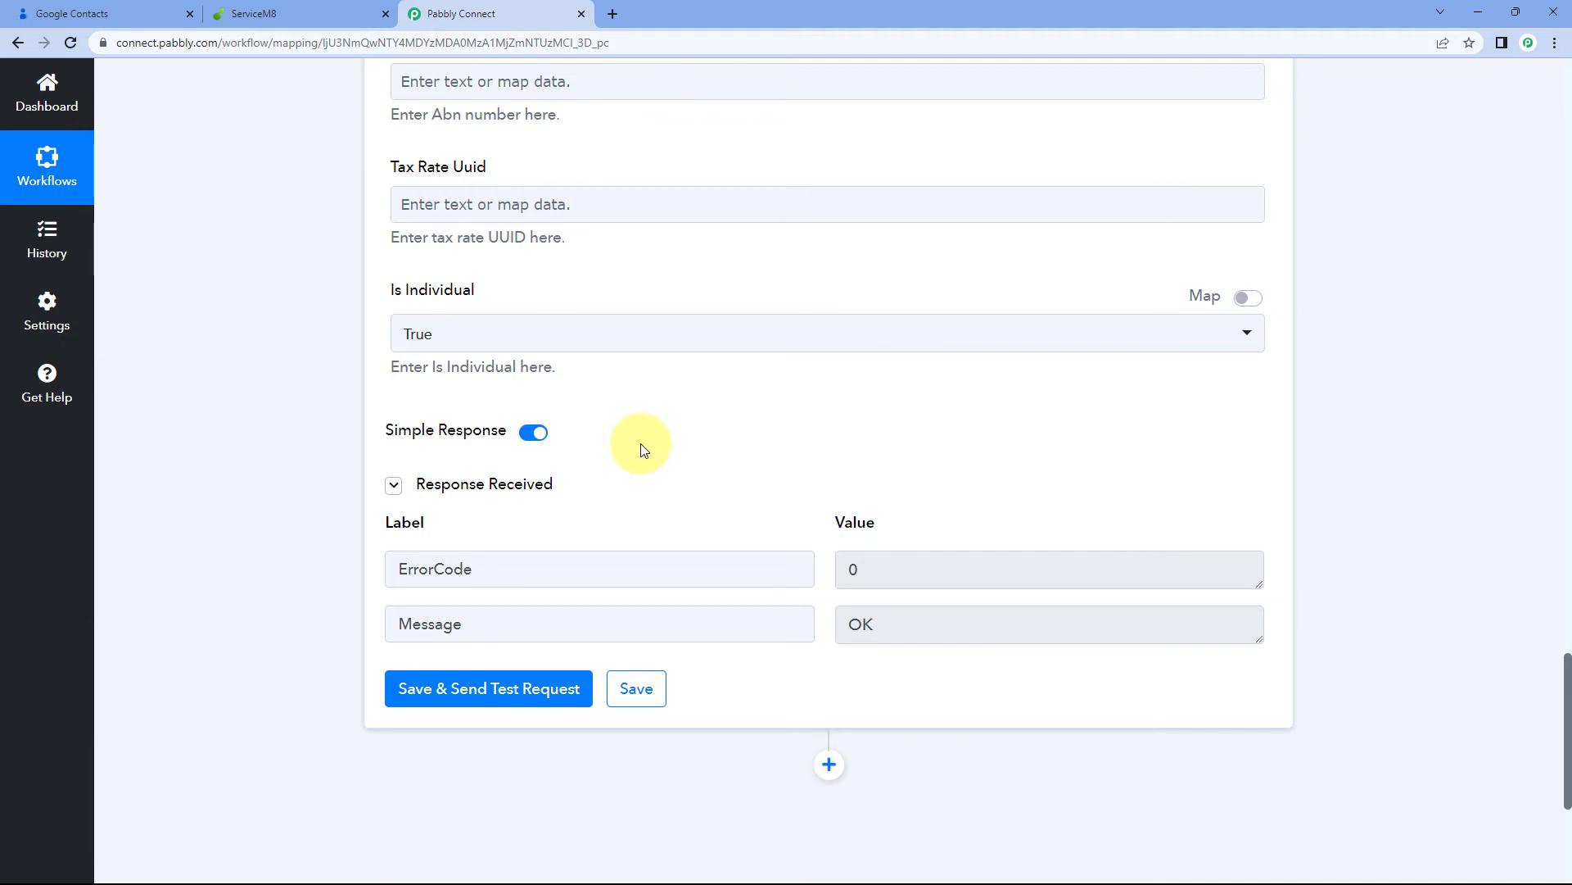
pyautogui.scroll(-1, 721, 496)
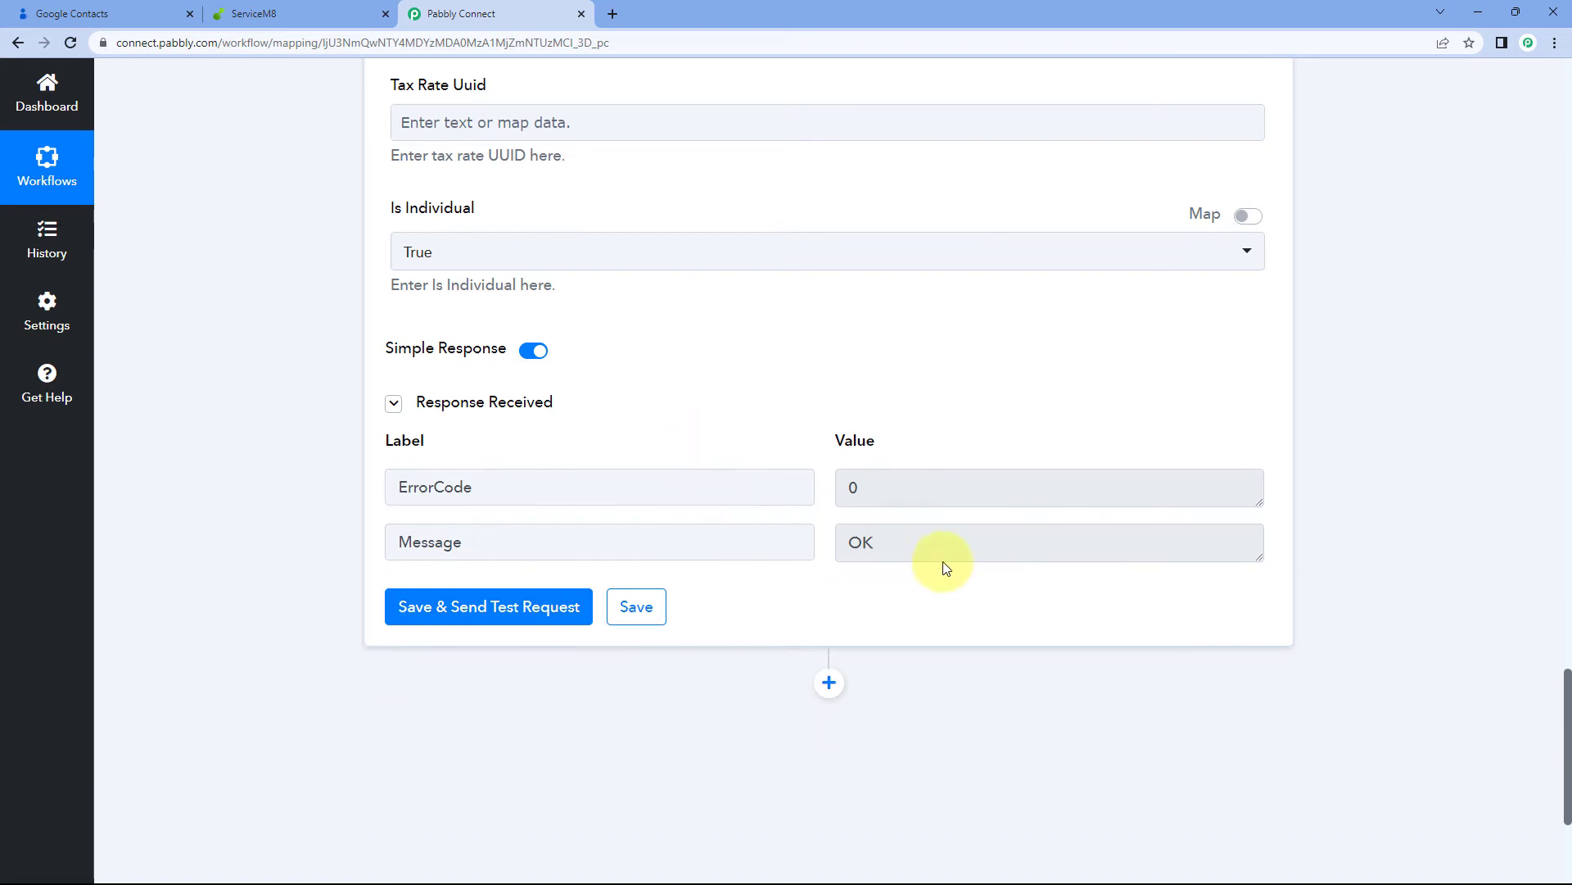
pyautogui.click(903, 537)
pyautogui.doubleClick(903, 537)
pyautogui.scroll(10, 788, 410)
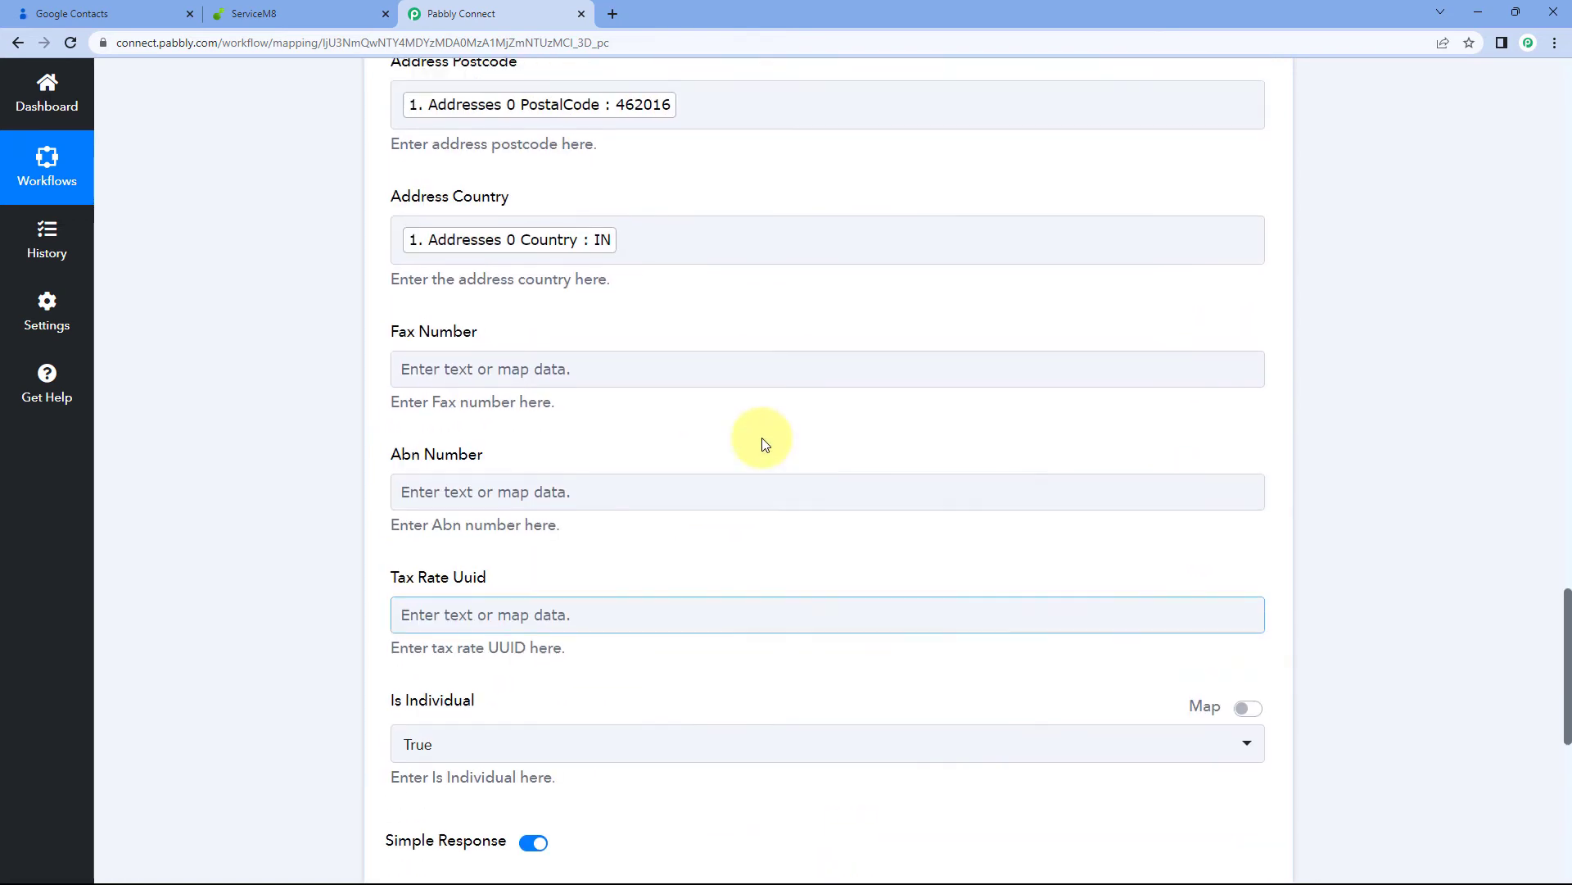
pyautogui.scroll(5, 807, 461)
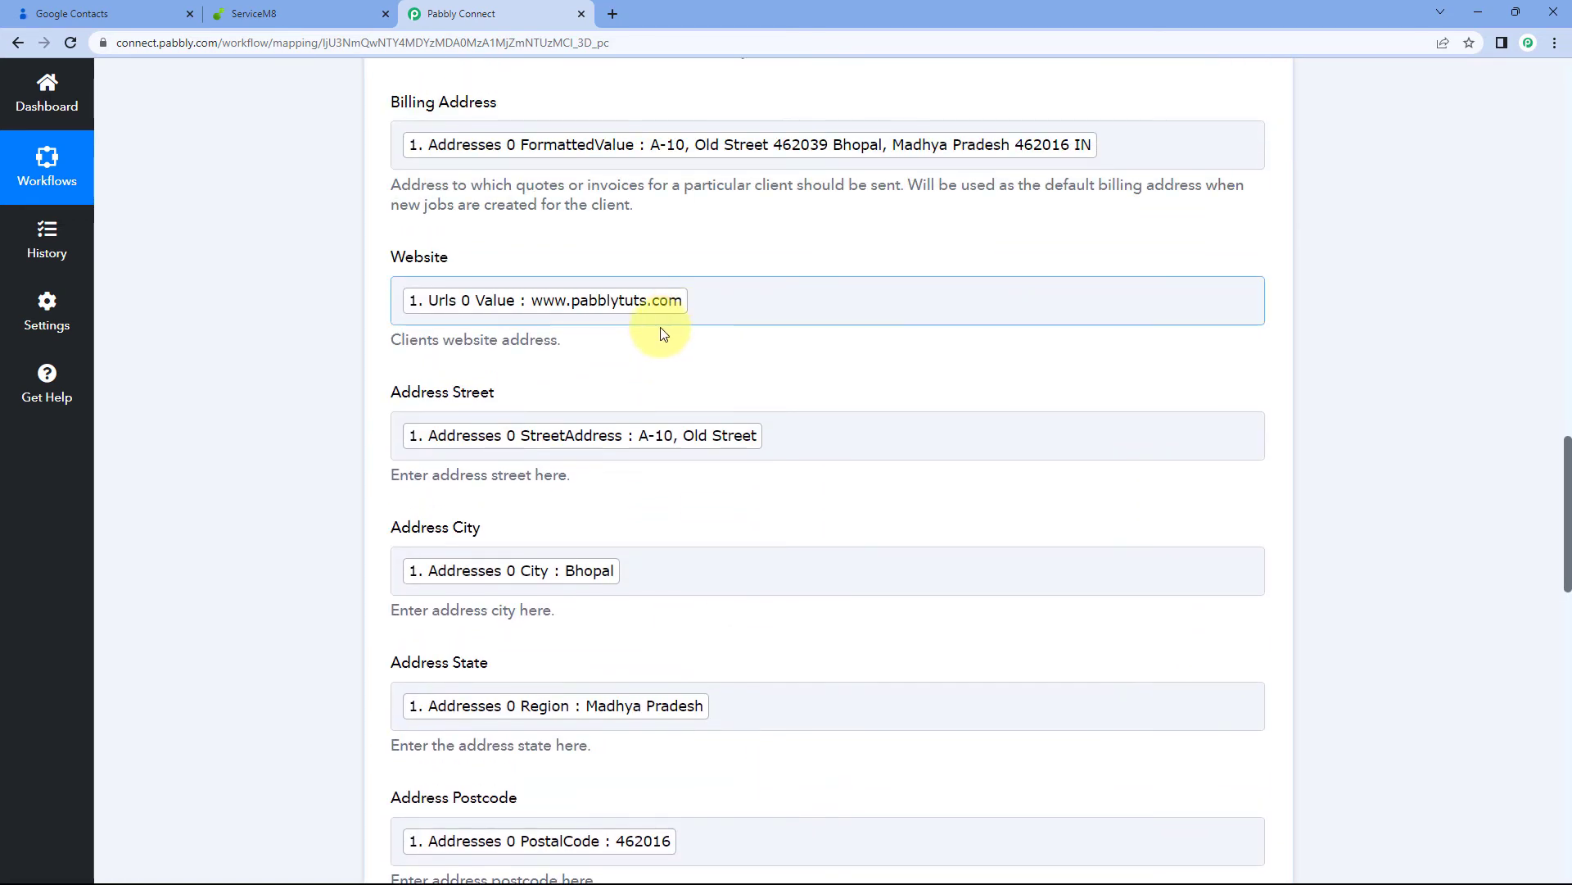
pyautogui.scroll(6, 643, 351)
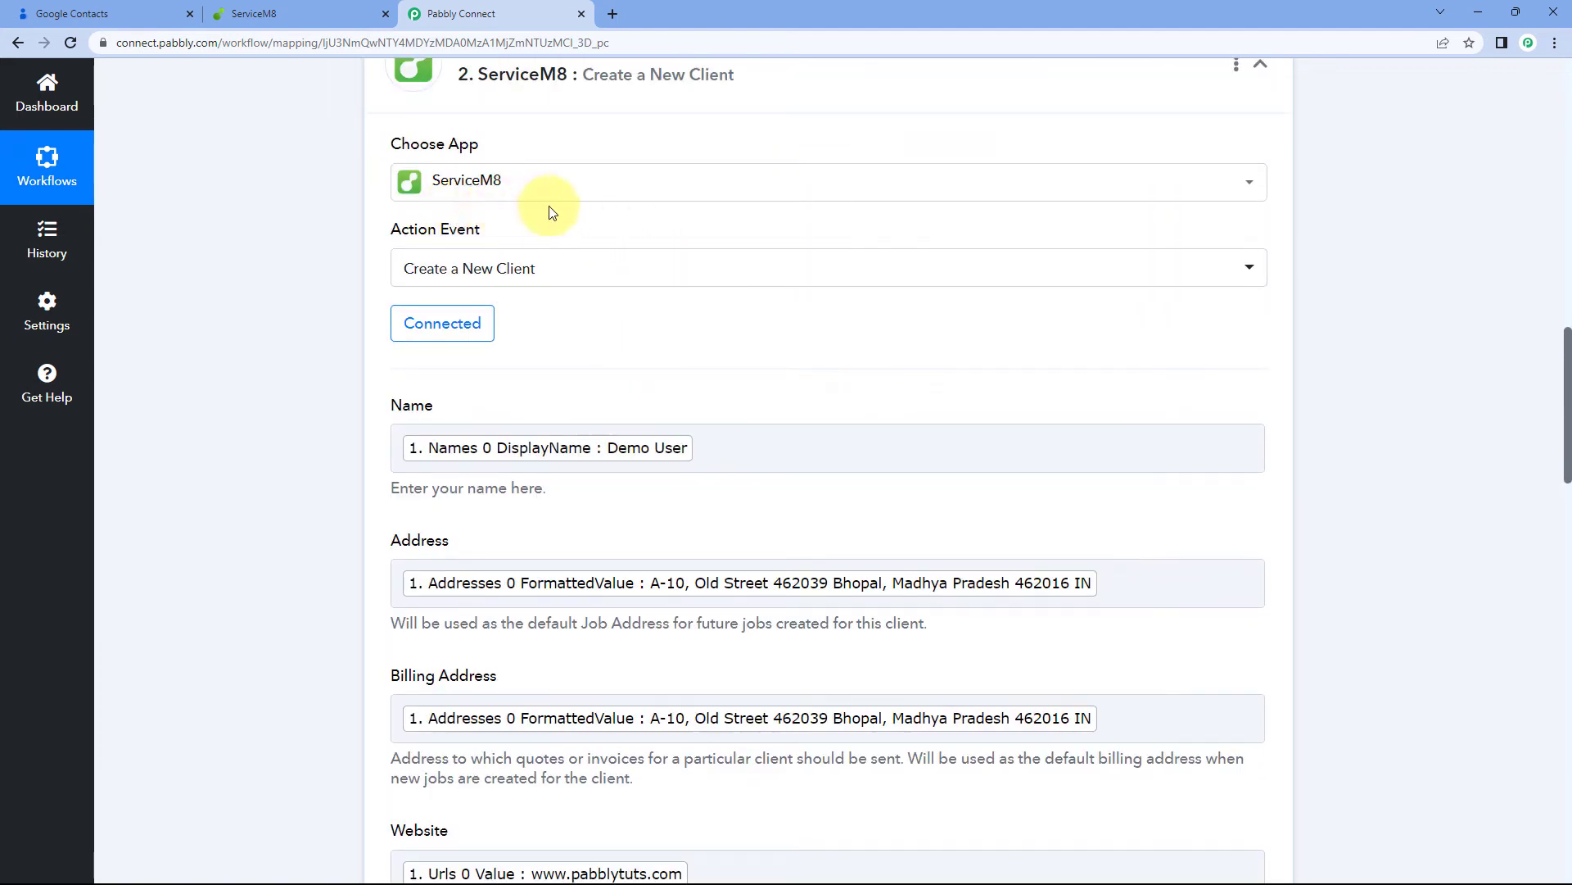
pyautogui.click(307, 8)
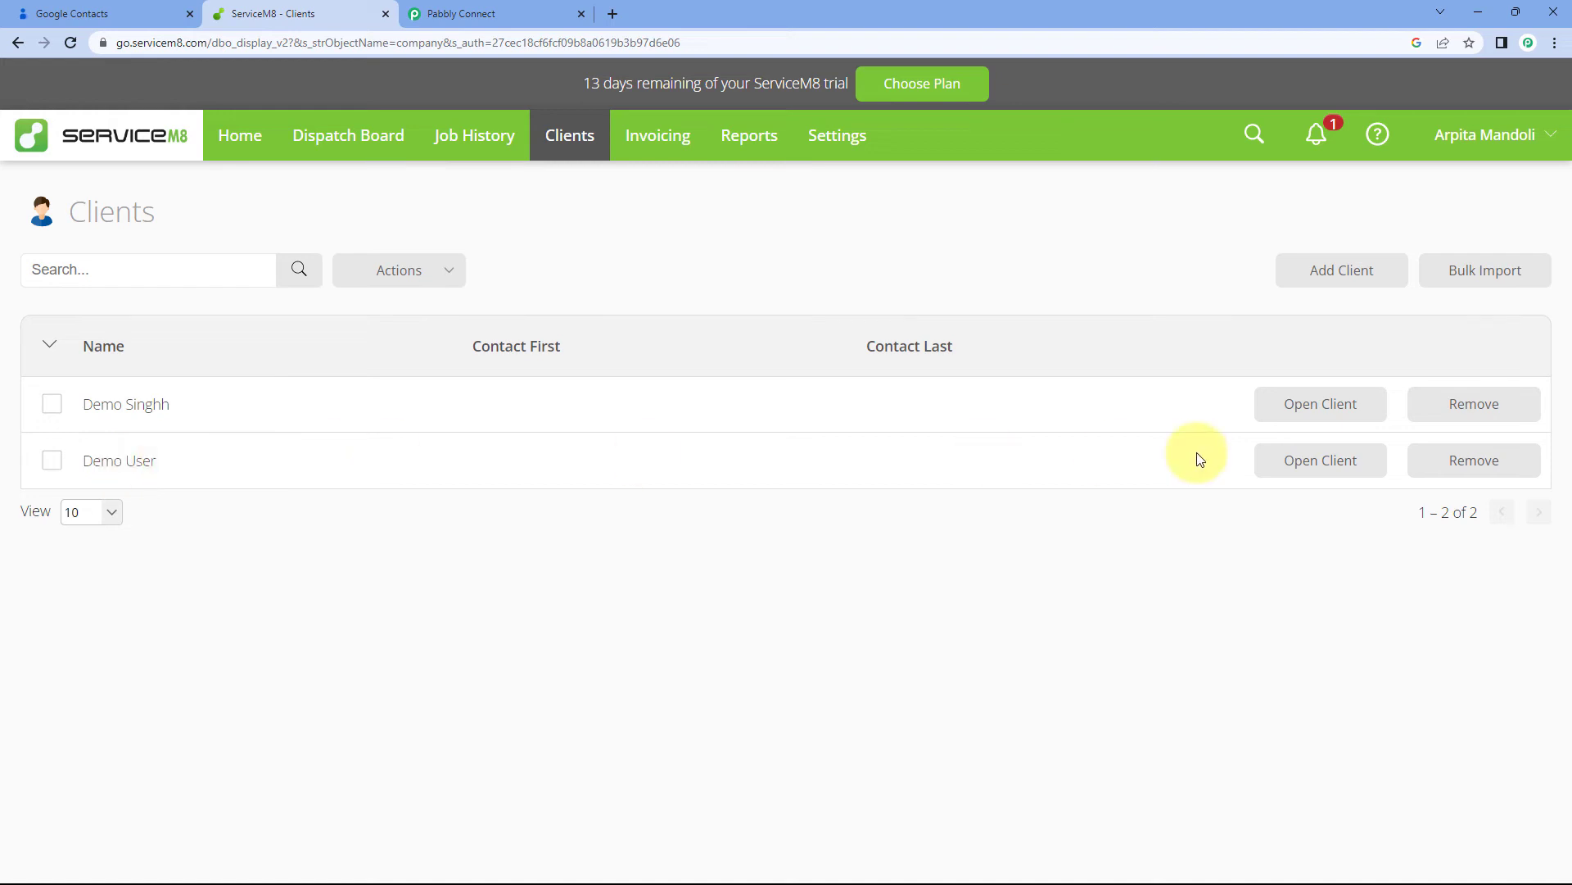
pyautogui.click(1303, 469)
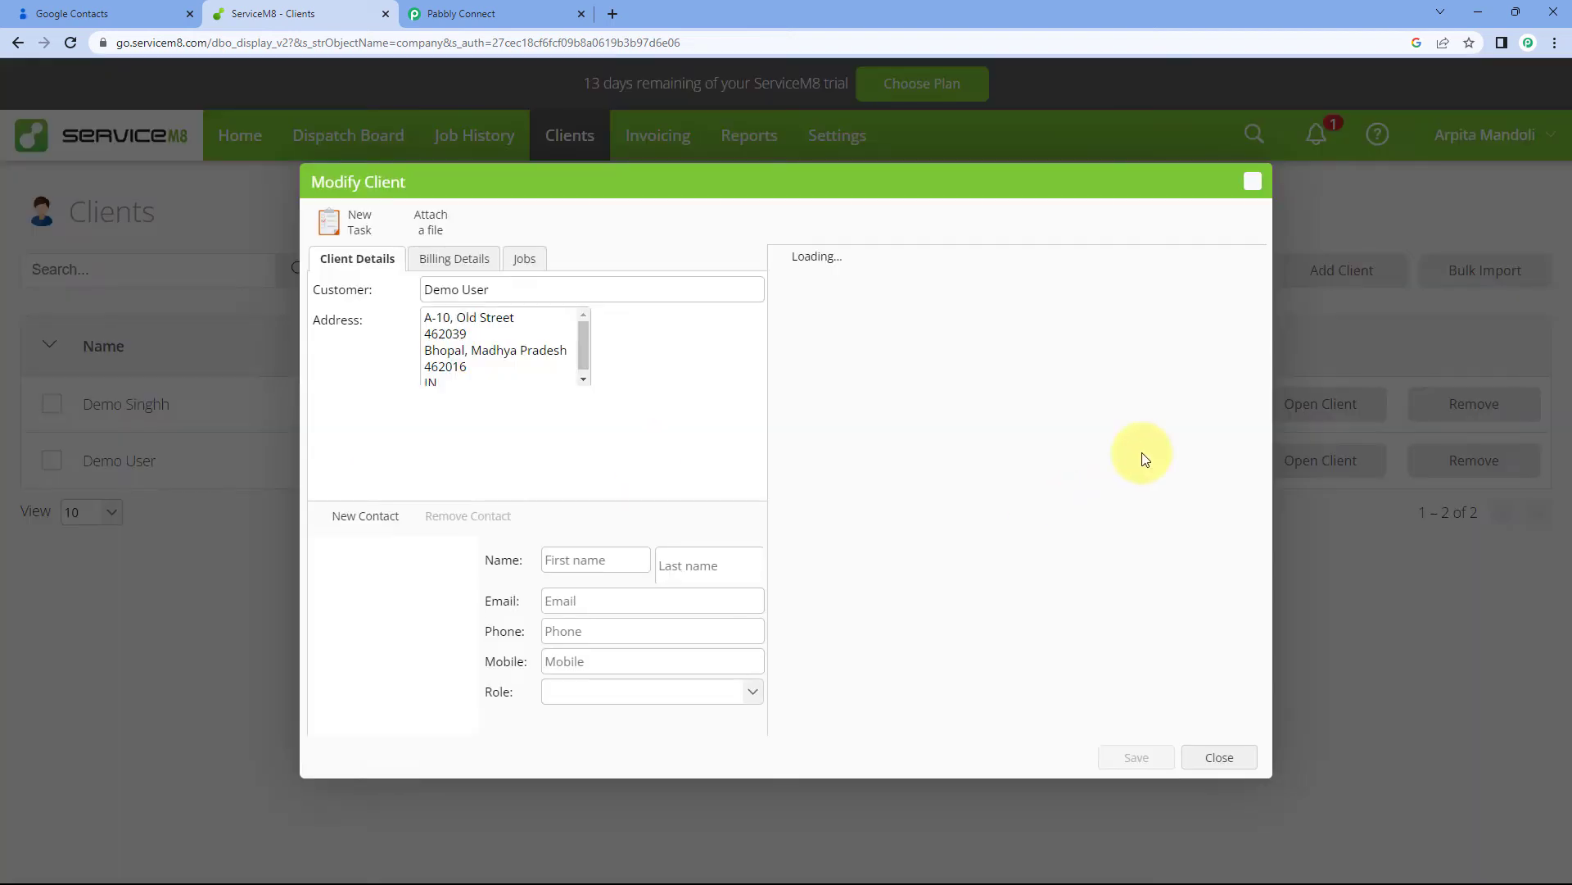
pyautogui.click(59, 10)
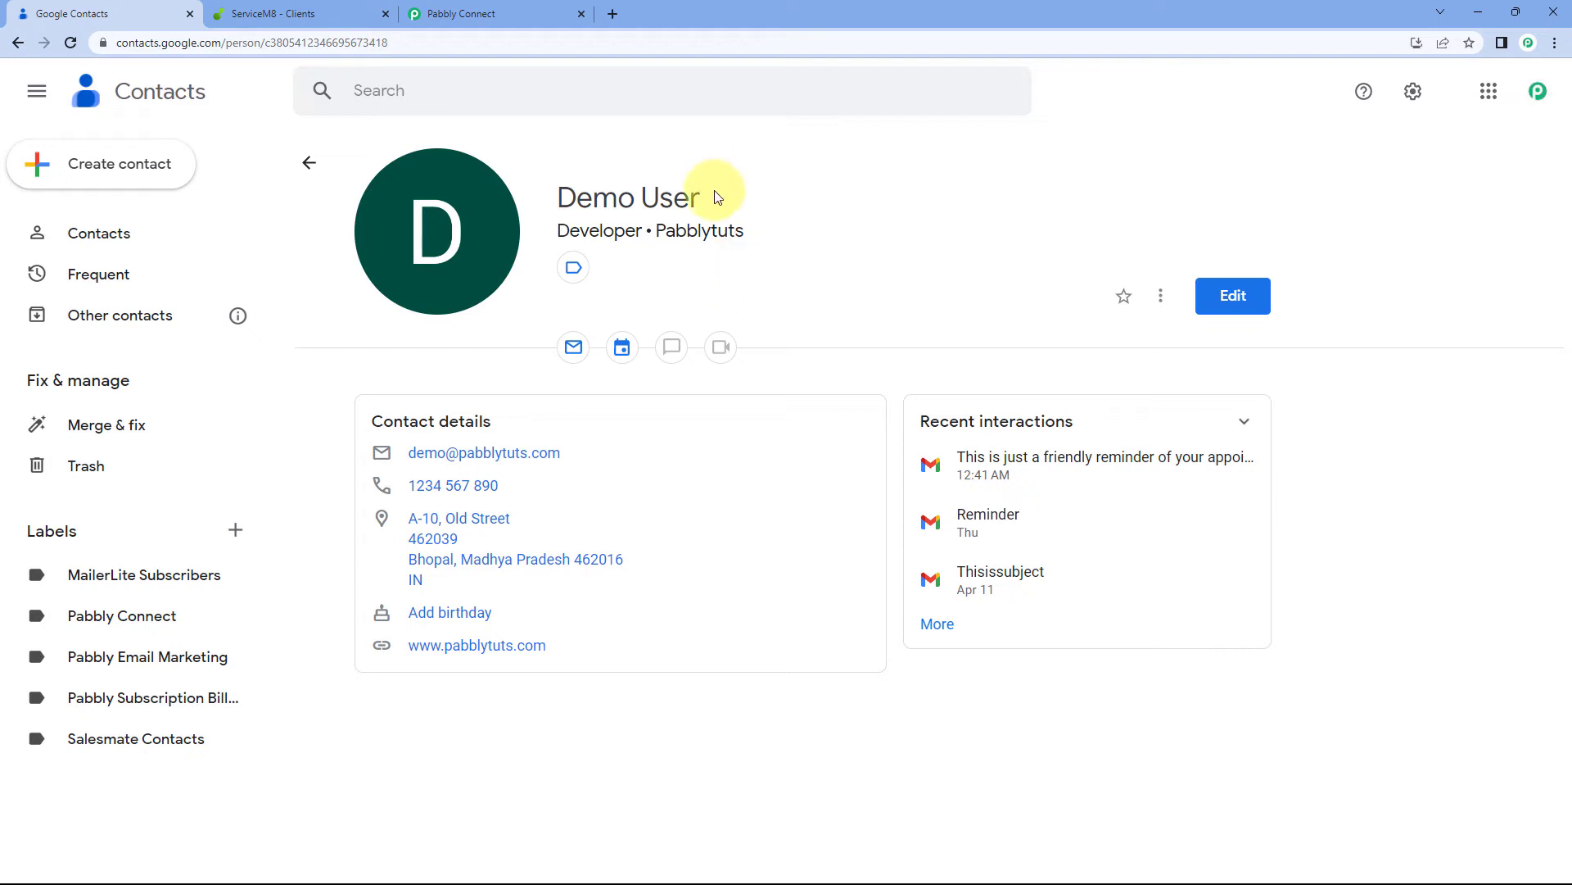
pyautogui.click(331, 8)
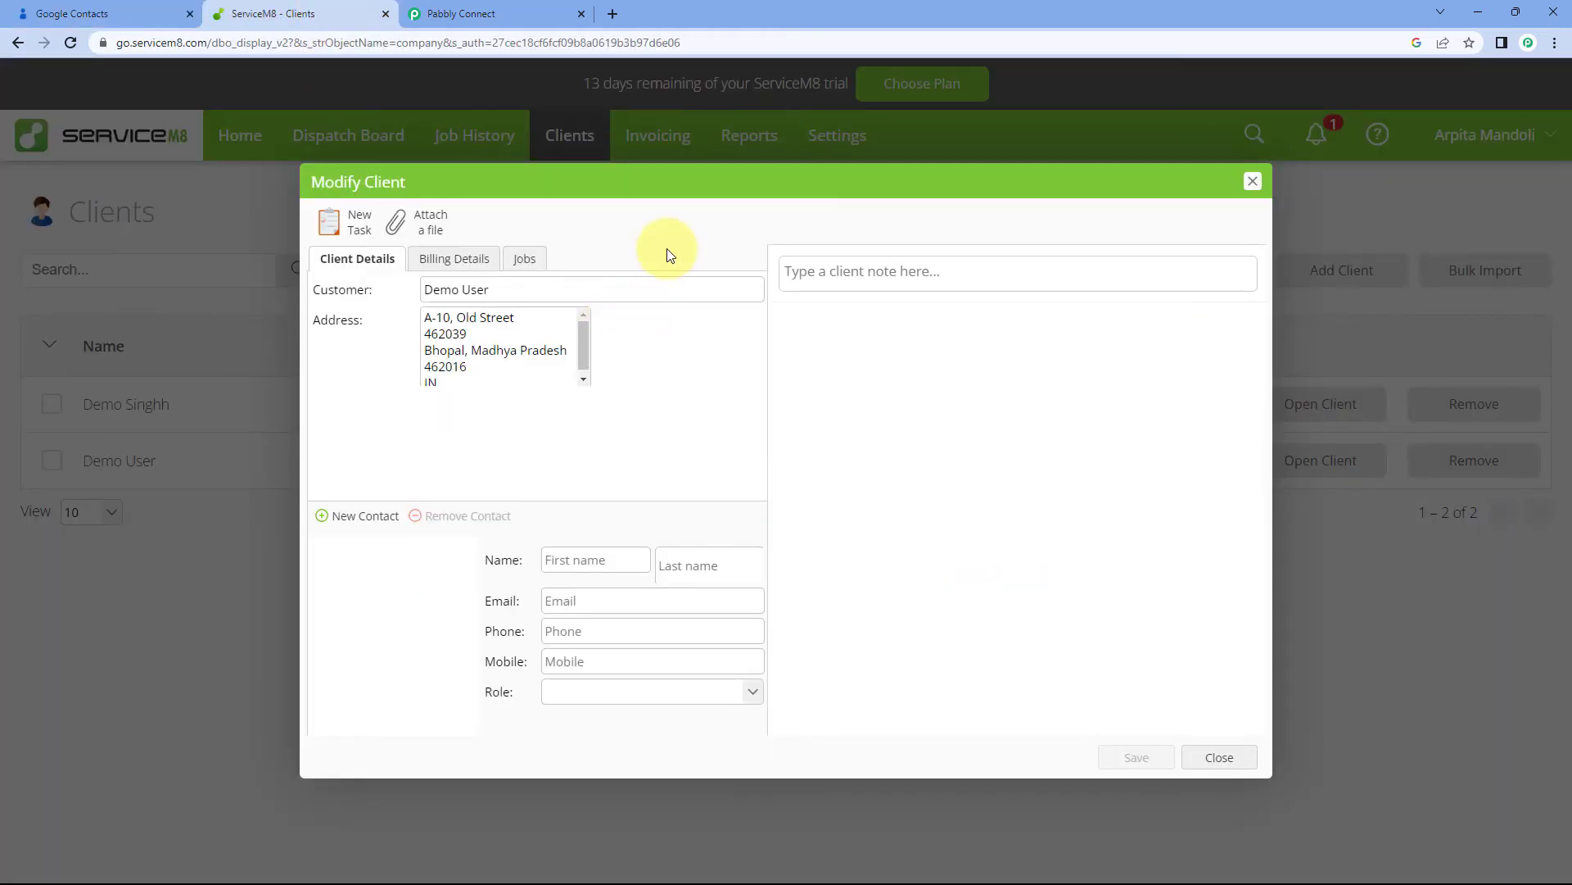
pyautogui.moveTo(524, 291); pyautogui.dragTo(398, 295)
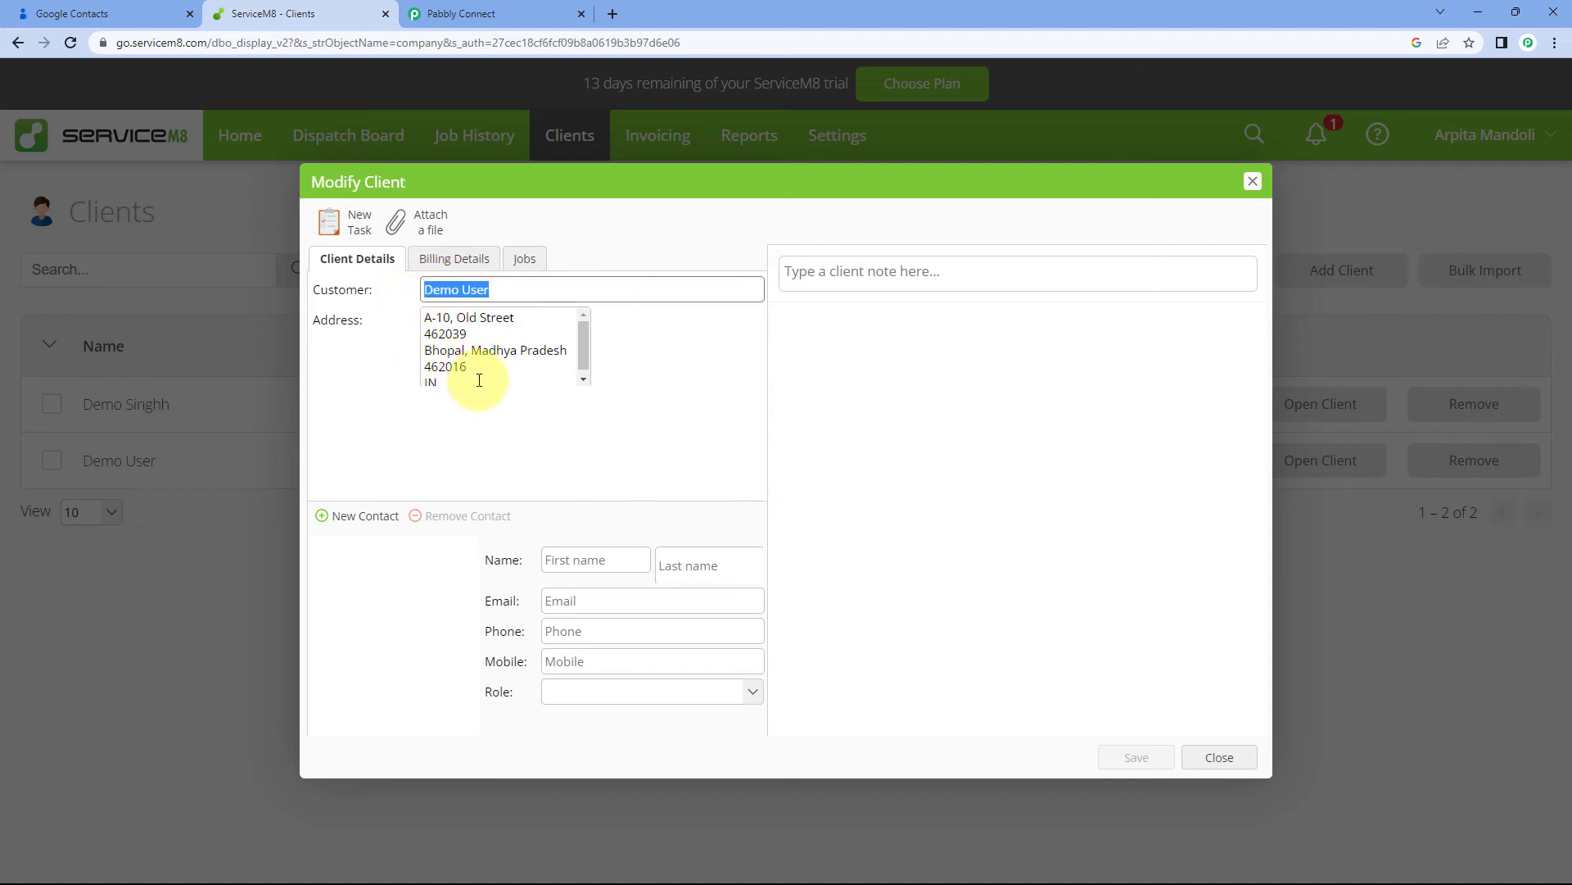
pyautogui.moveTo(479, 380); pyautogui.dragTo(404, 311)
pyautogui.click(705, 425)
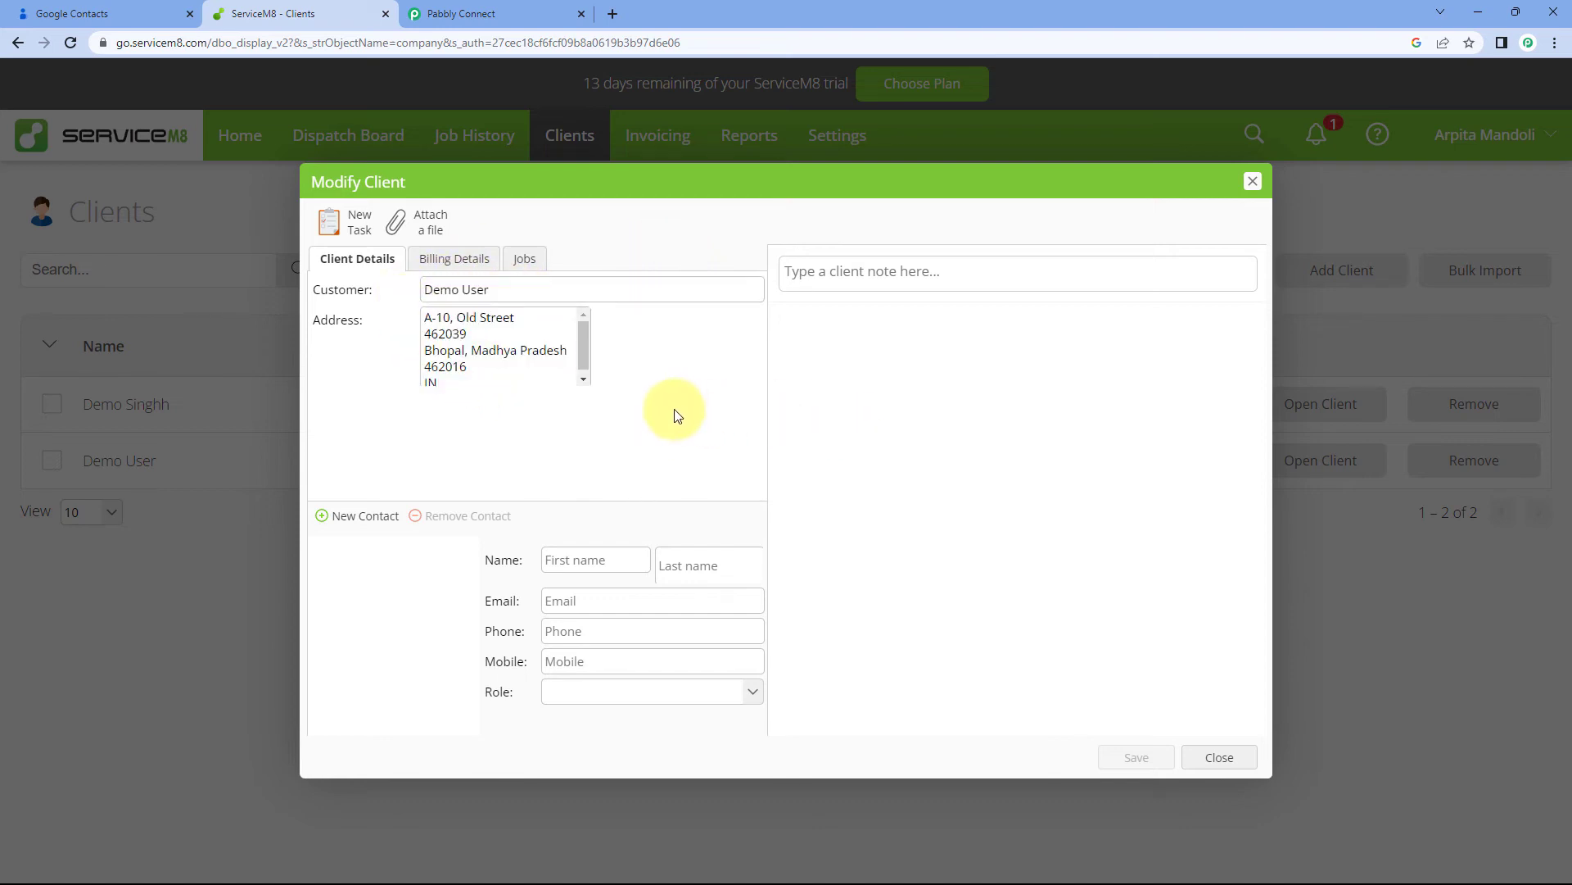
pyautogui.click(451, 259)
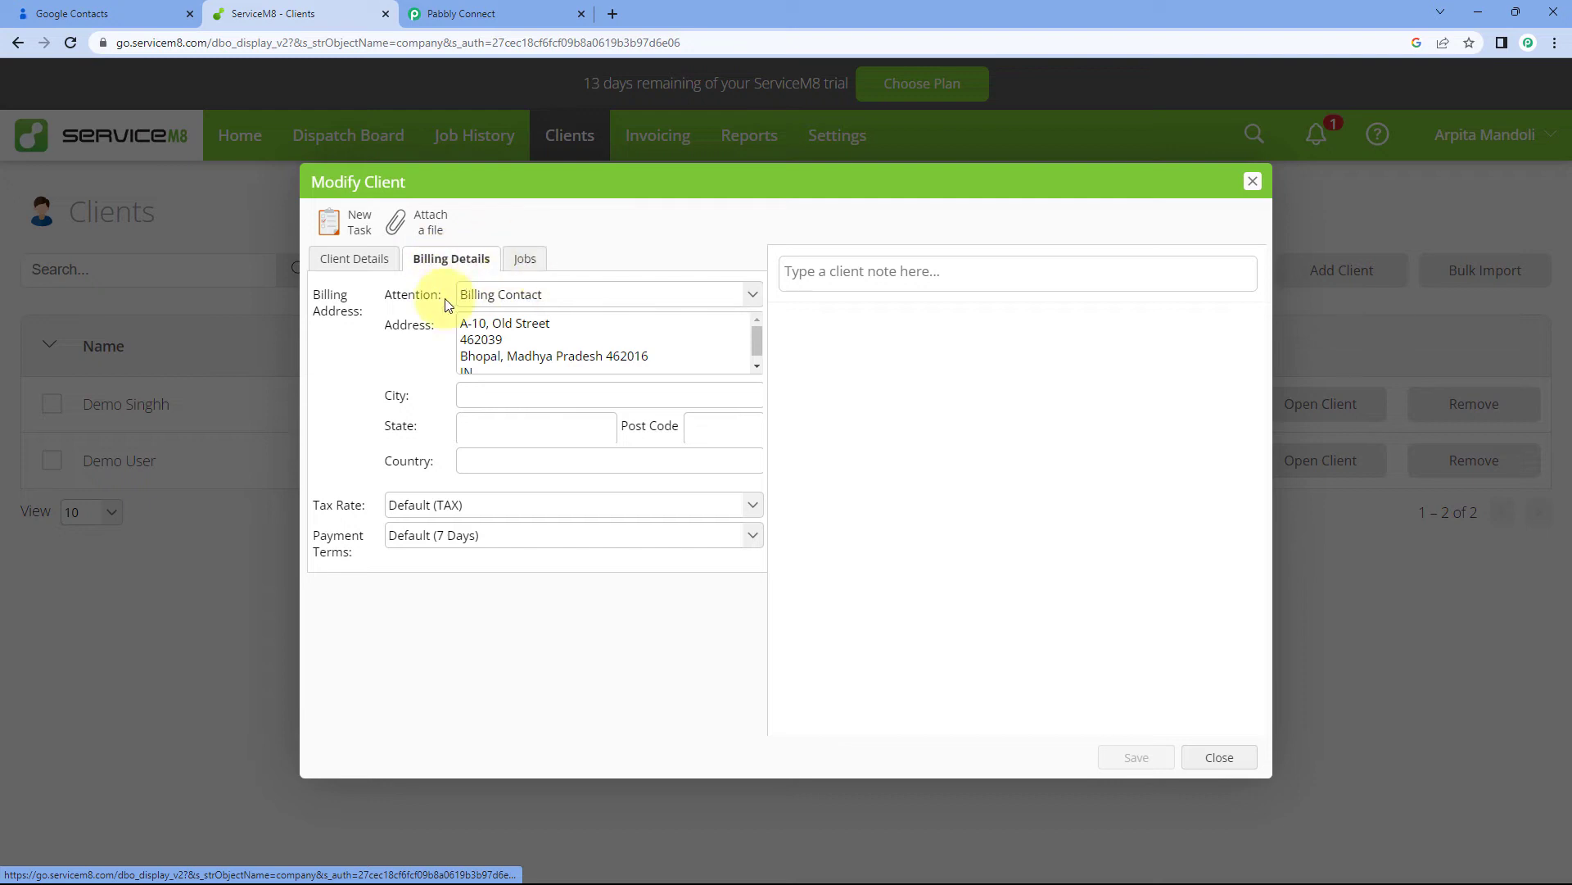
pyautogui.click(520, 261)
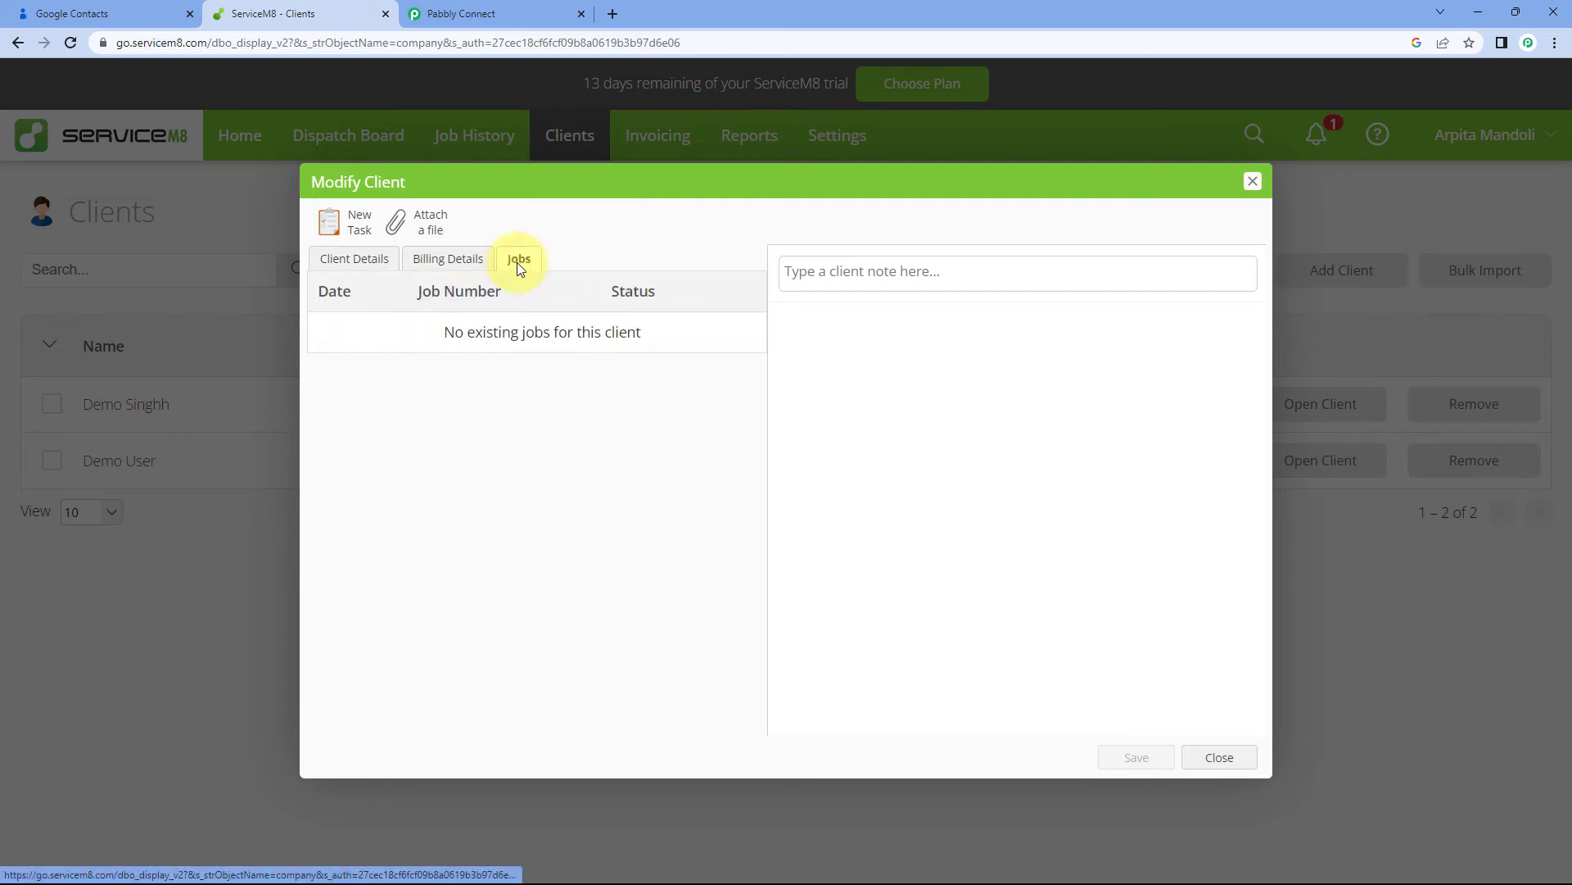
pyautogui.click(450, 262)
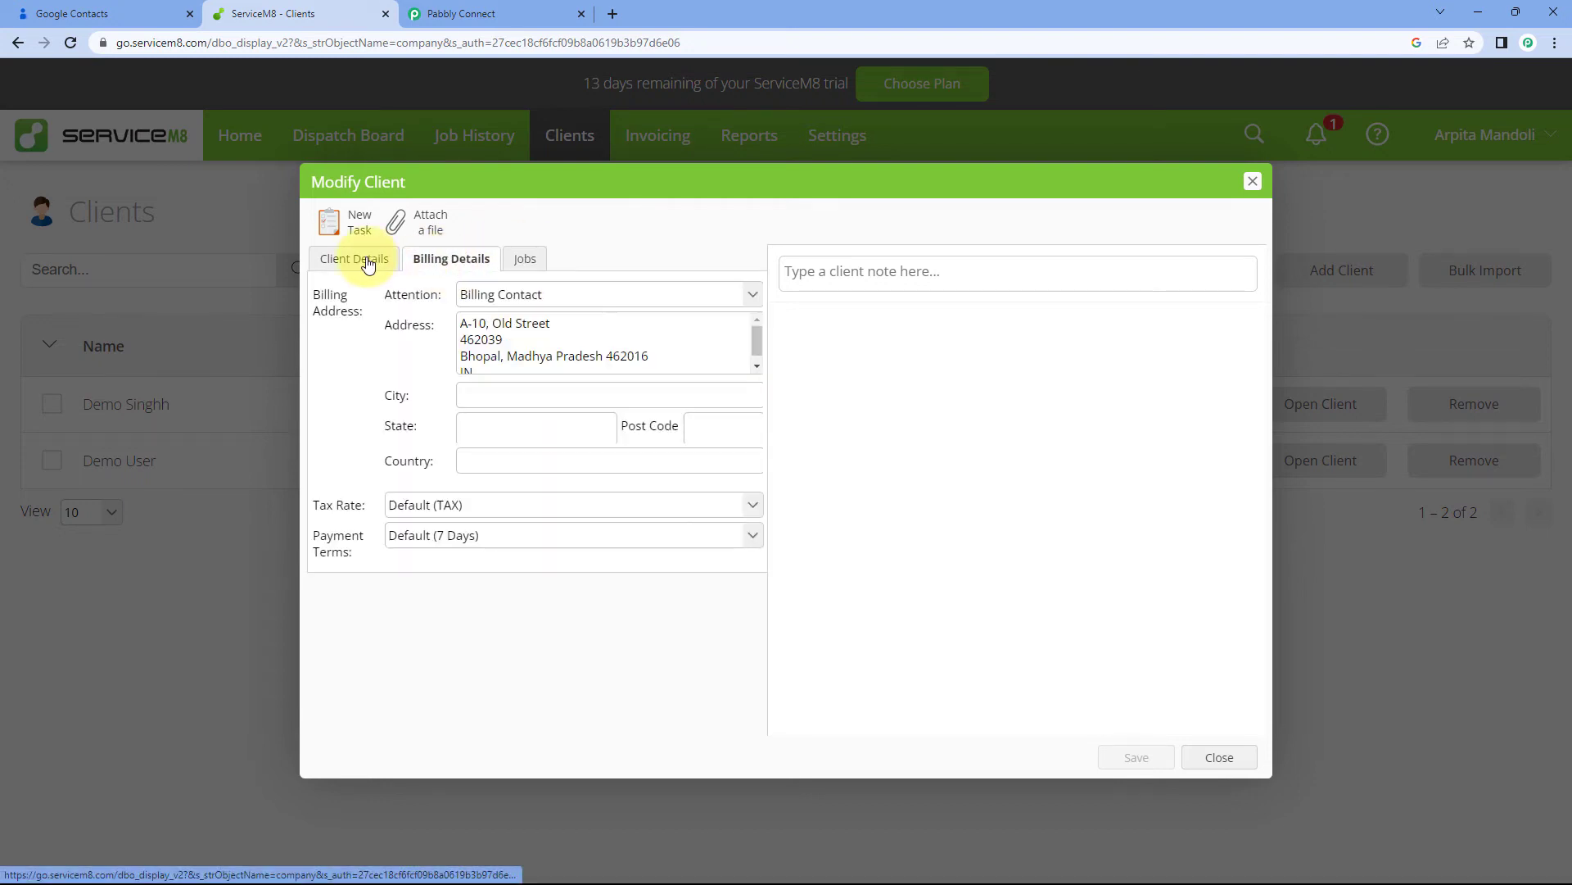
pyautogui.click(368, 262)
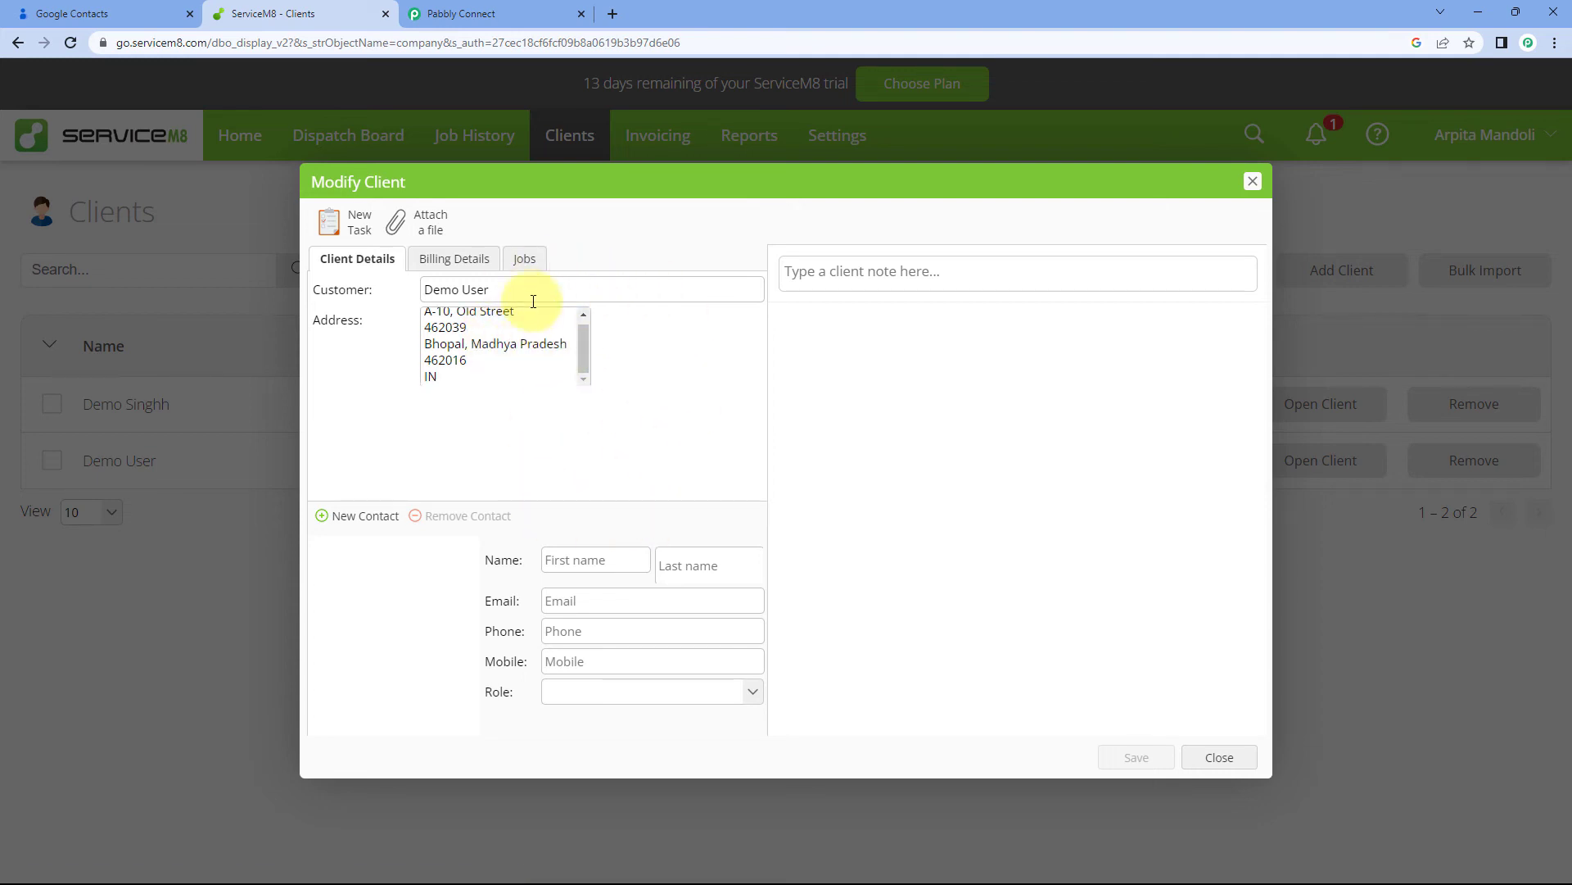
pyautogui.click(102, 9)
pyautogui.click(318, 10)
pyautogui.click(1250, 184)
pyautogui.click(459, 14)
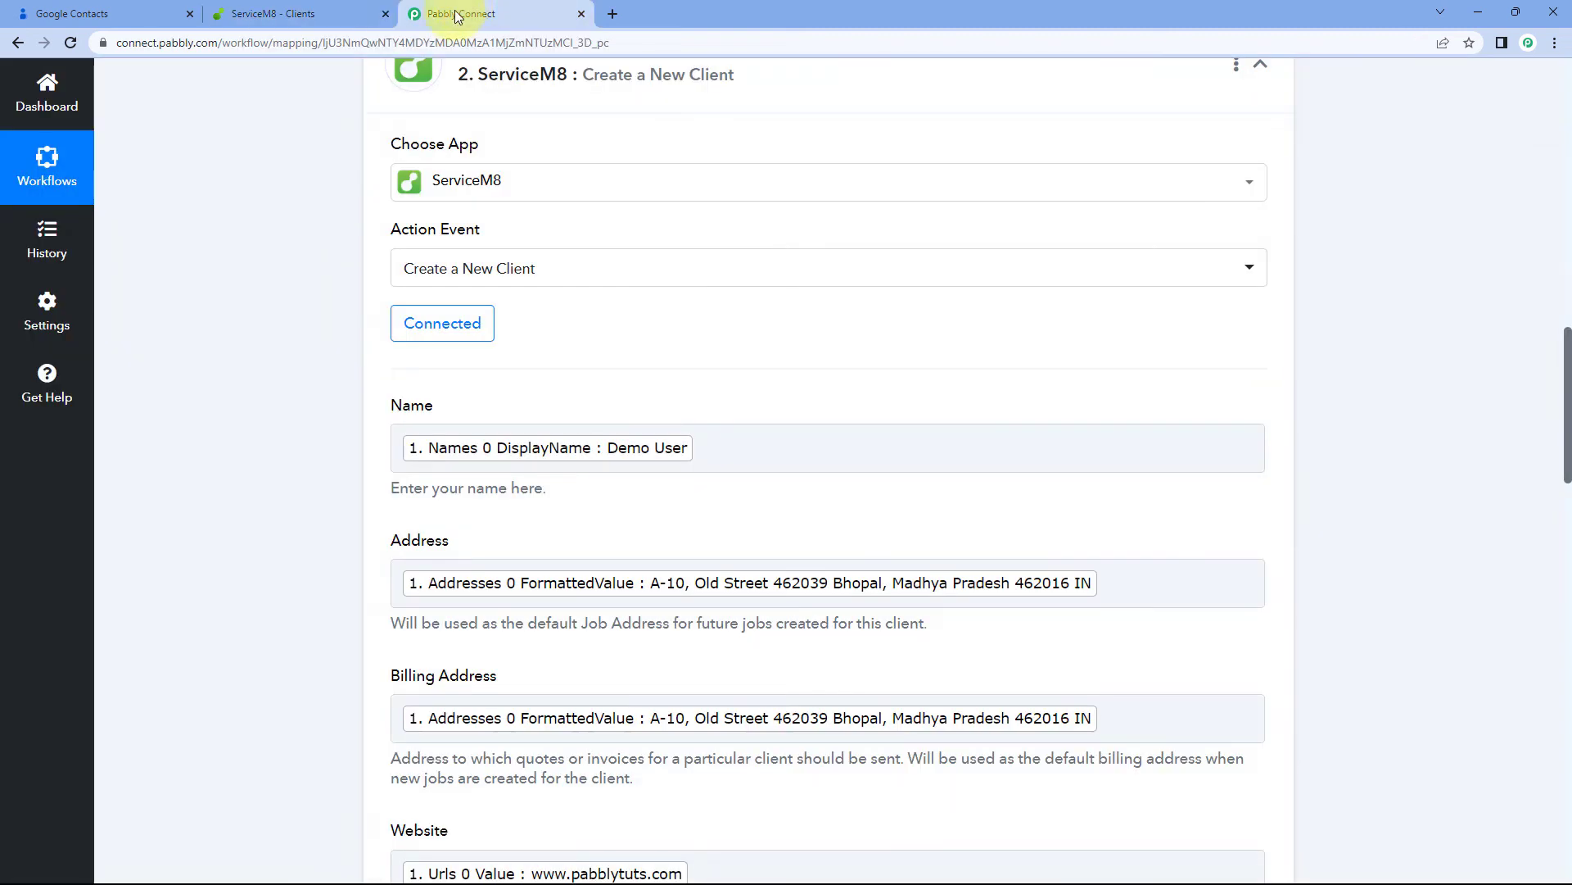
# Collapse the ServiceM8 action card and the Google Contacts trigger card
pyautogui.scroll(2, 1344, 279)
pyautogui.click(1259, 234)
pyautogui.scroll(10, 1319, 290)
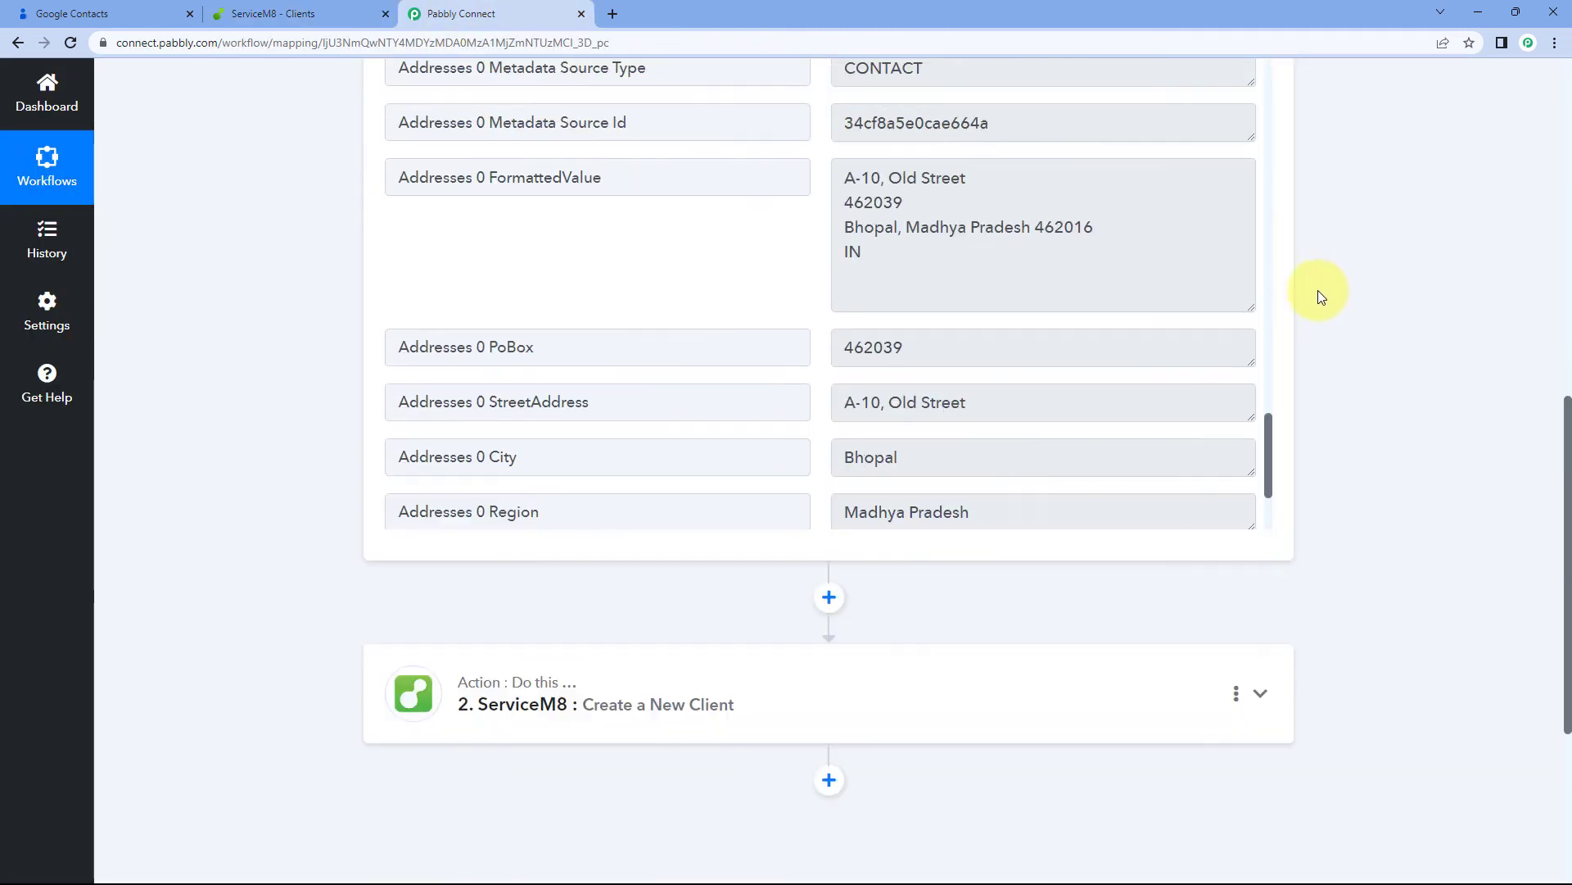
pyautogui.scroll(3, 1306, 301)
pyautogui.click(1260, 346)
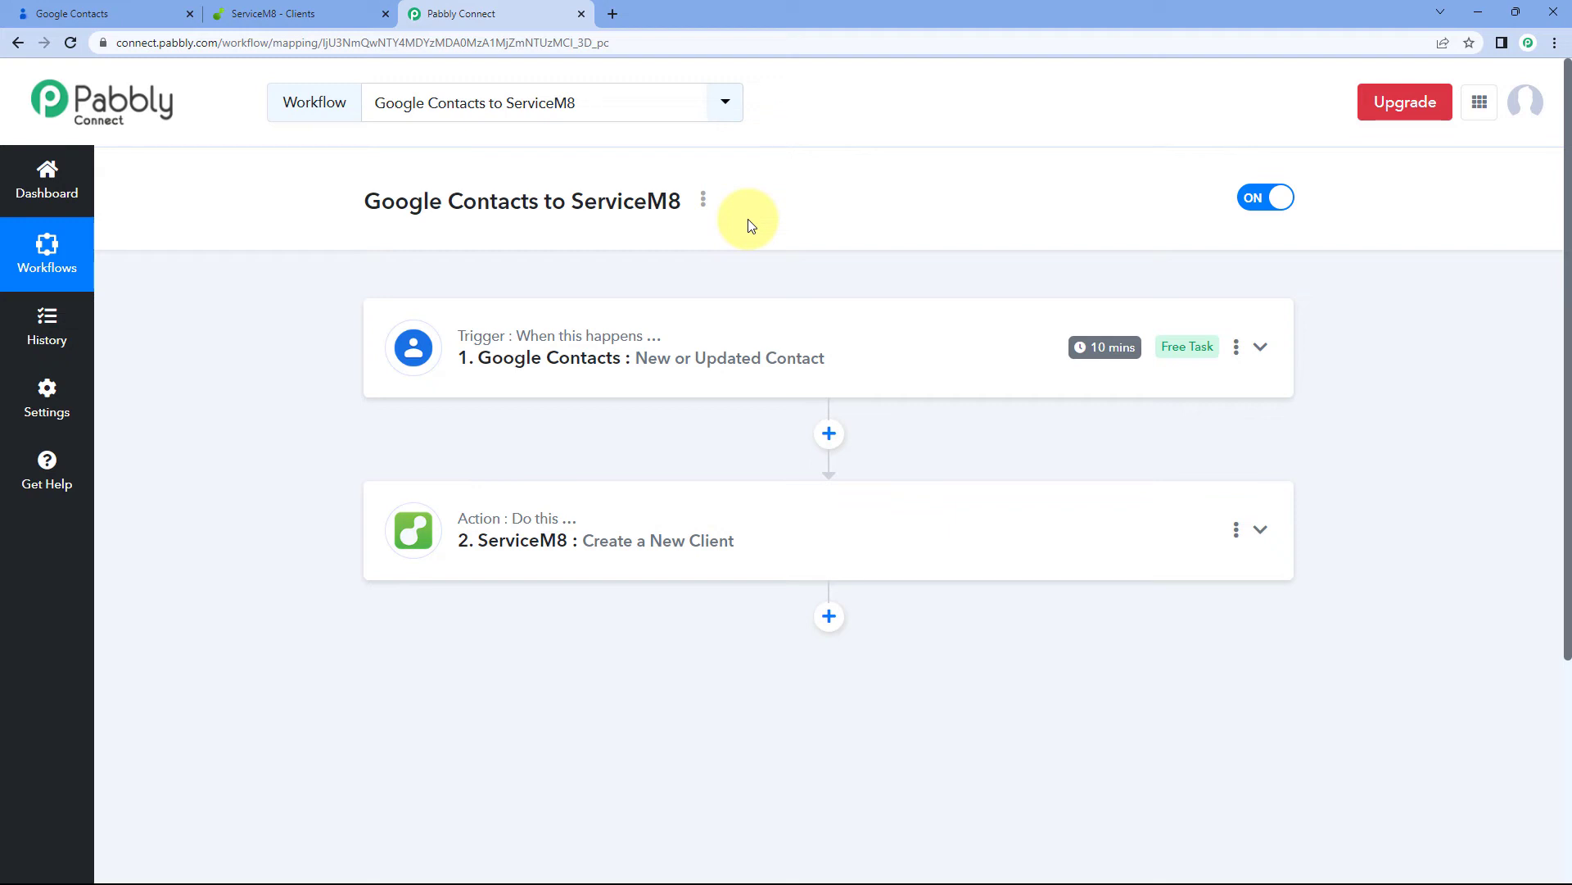
pyautogui.click(135, 13)
# Start a new single contact from the Google Contacts list
pyautogui.click(309, 163)
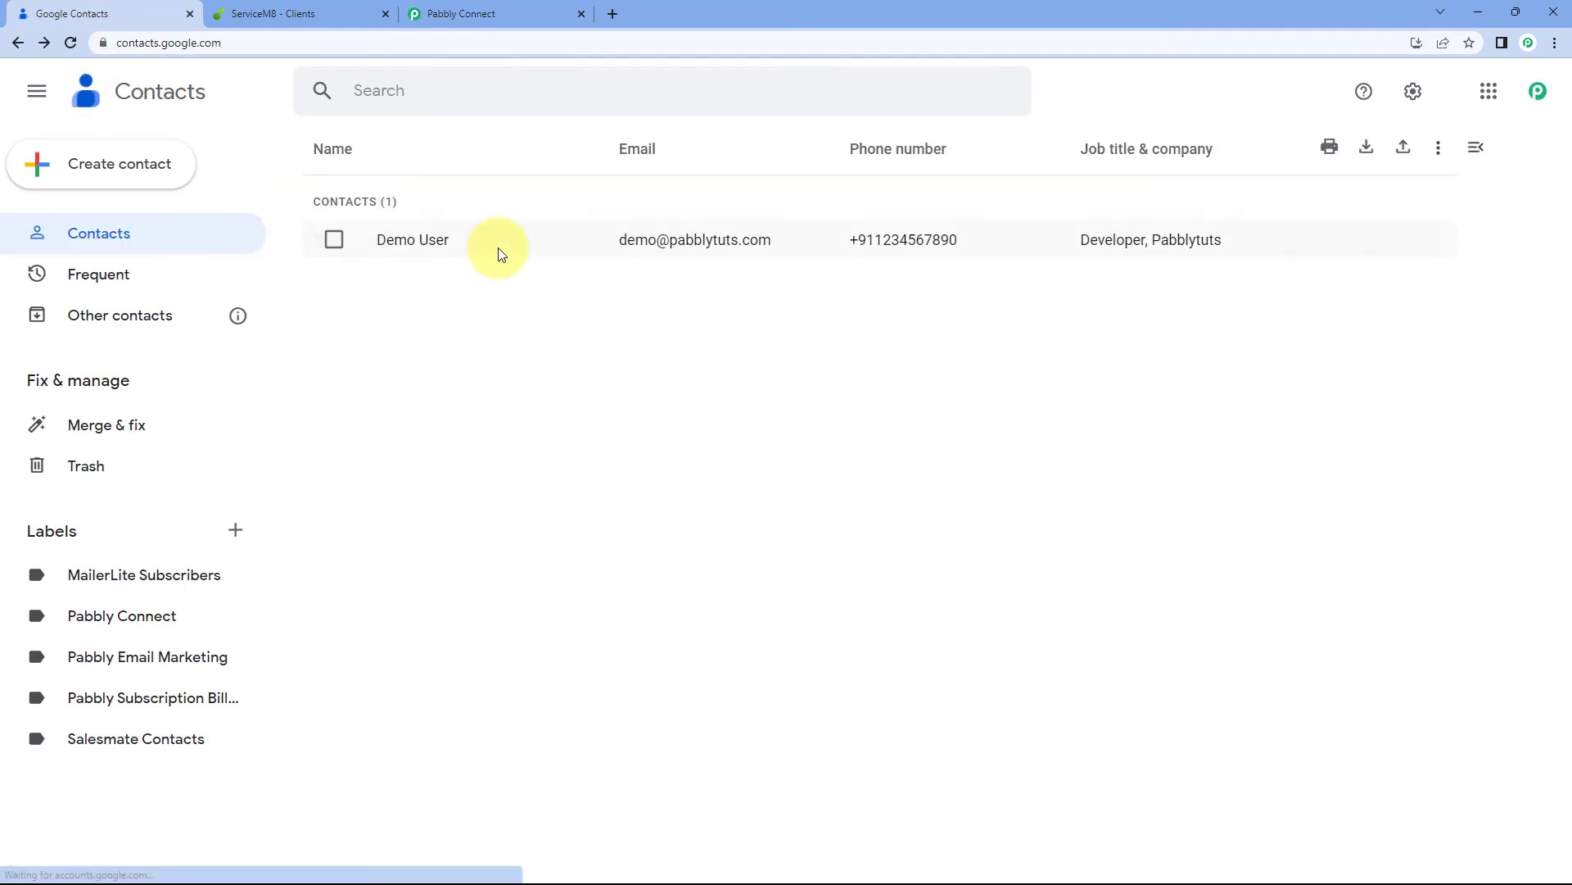
pyautogui.click(140, 164)
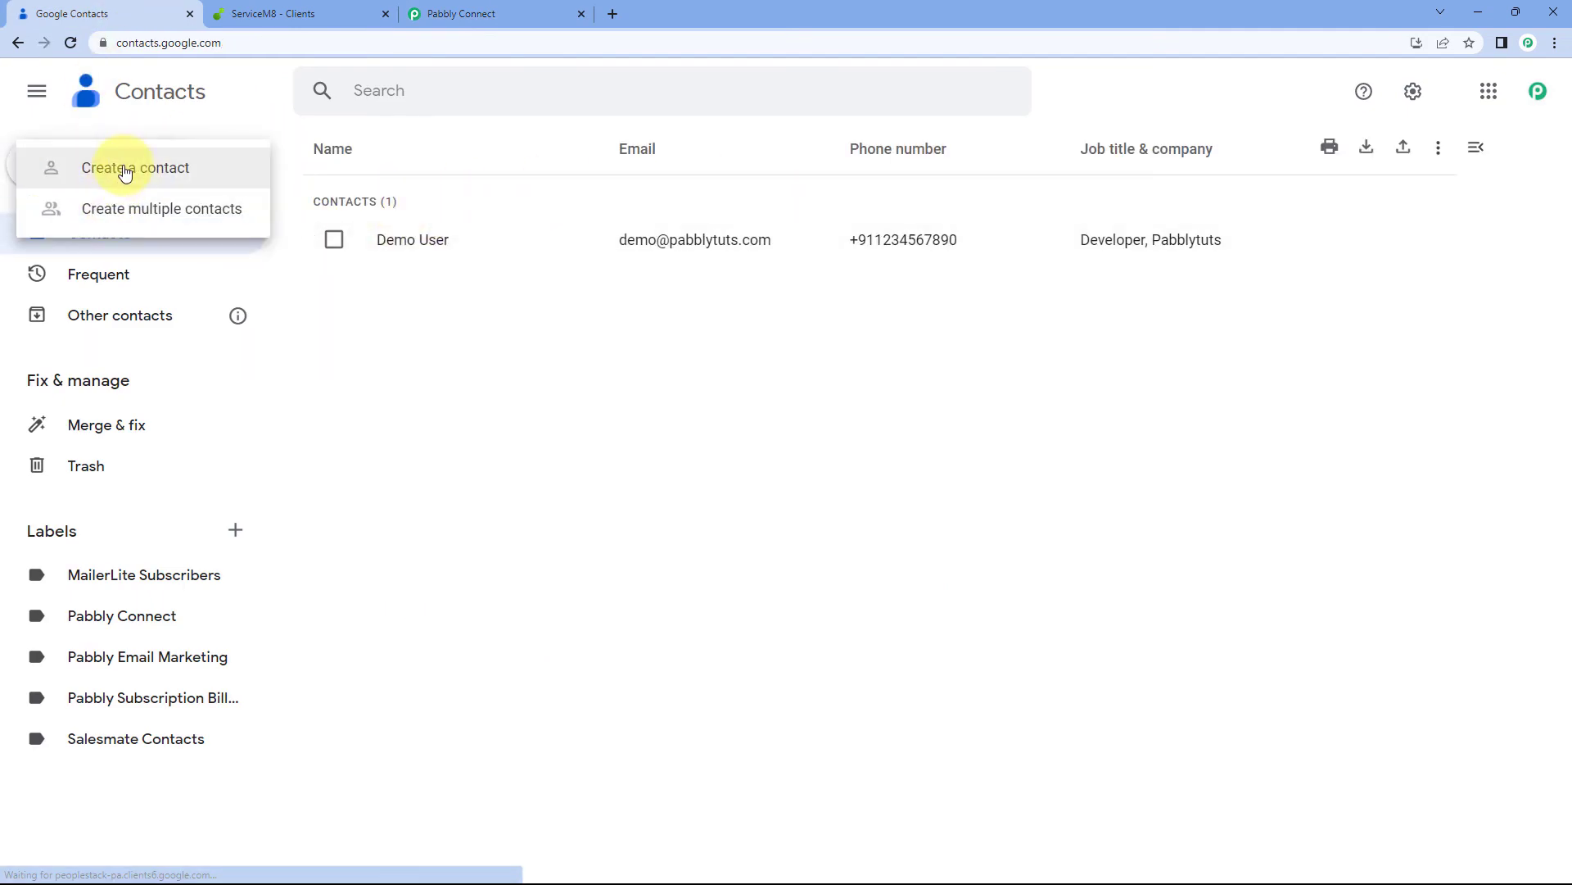
pyautogui.click(122, 167)
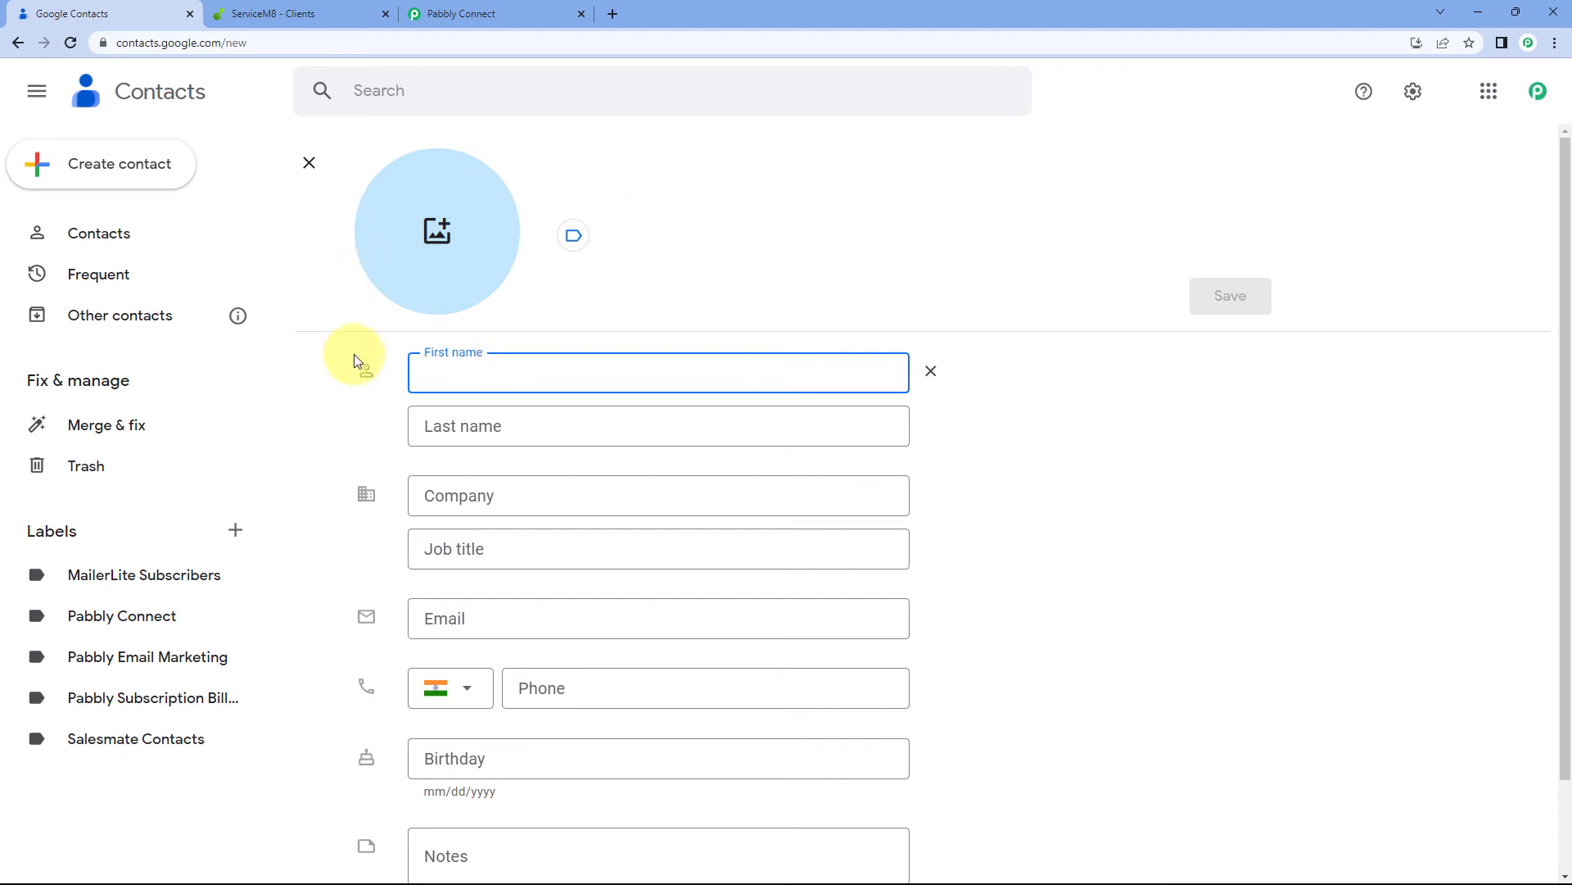
pyautogui.click(254, 14)
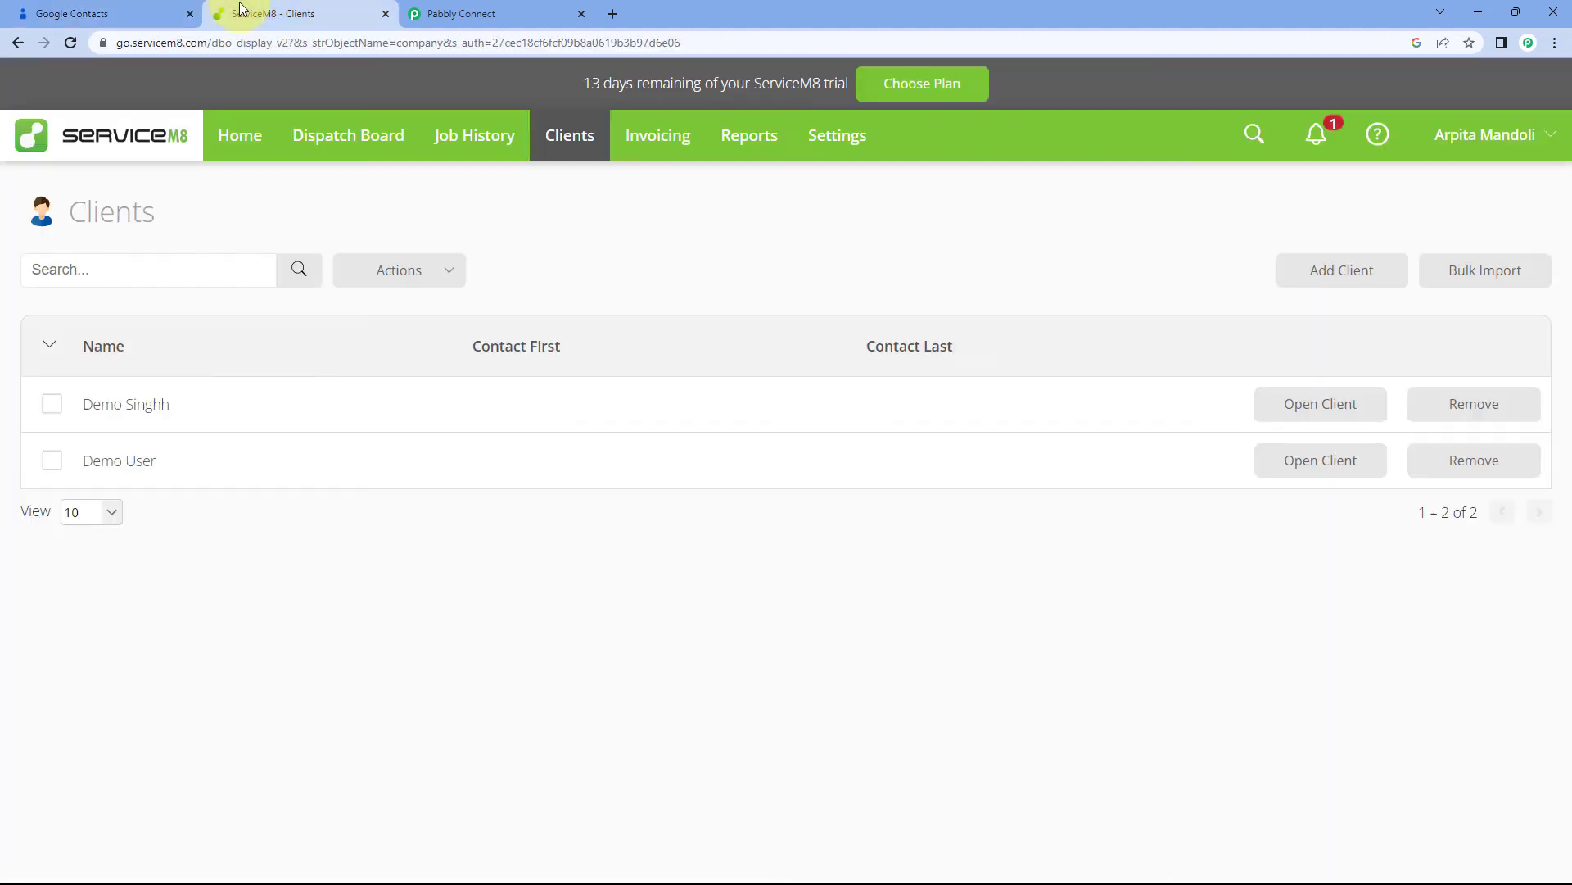
pyautogui.click(65, 15)
# Fill in the test contact's name, company Google, job title Developer, e-mail and phone number
pyautogui.write('TEst')
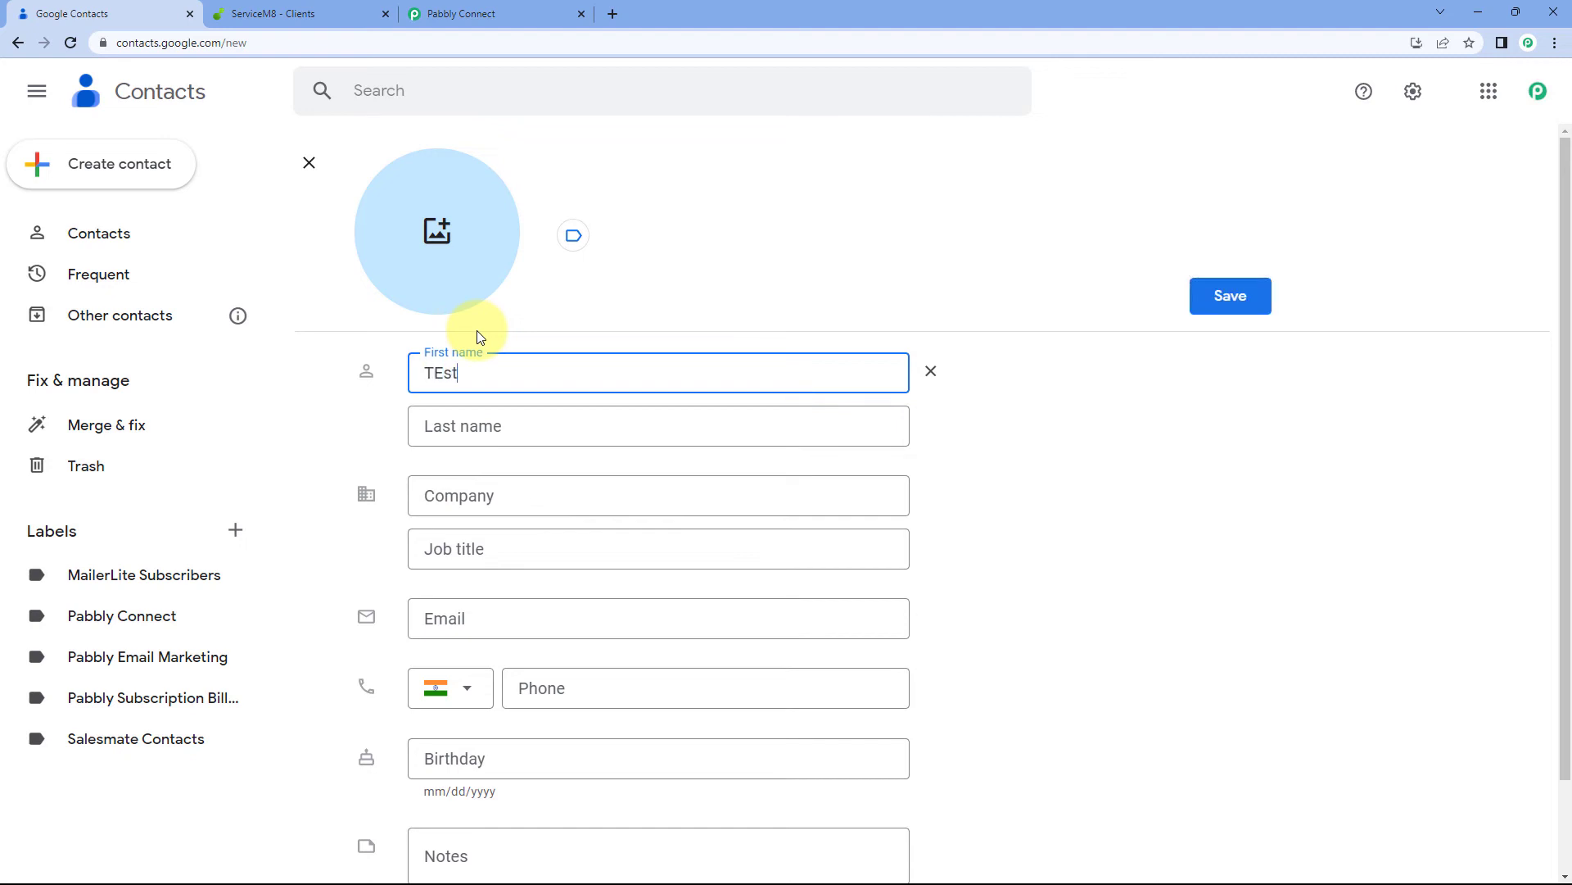
pyautogui.press('Tab')
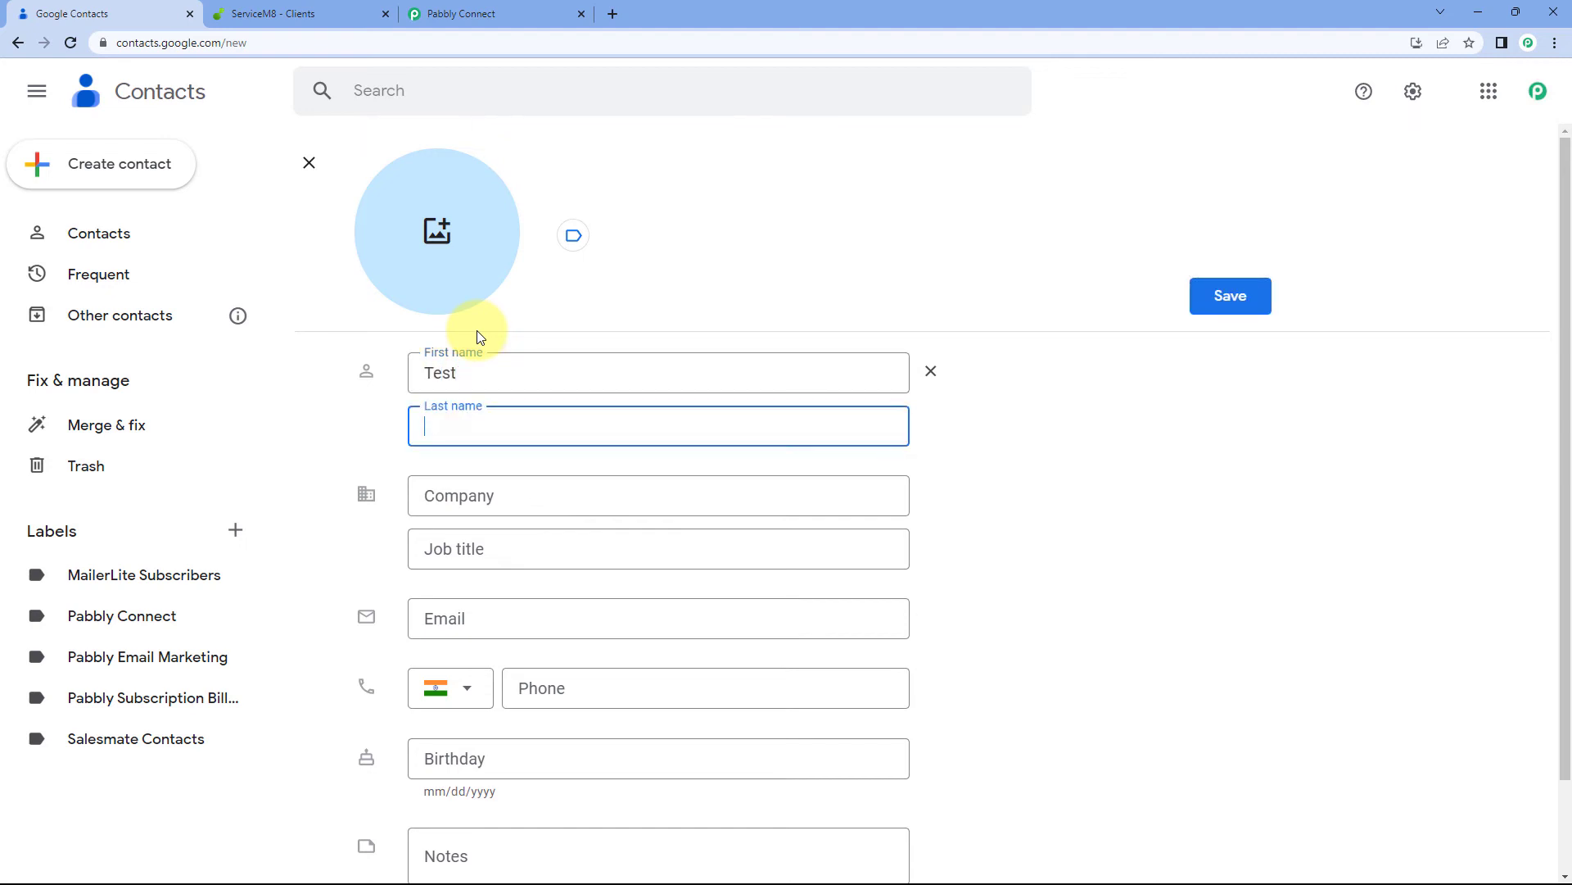
pyautogui.click(511, 501)
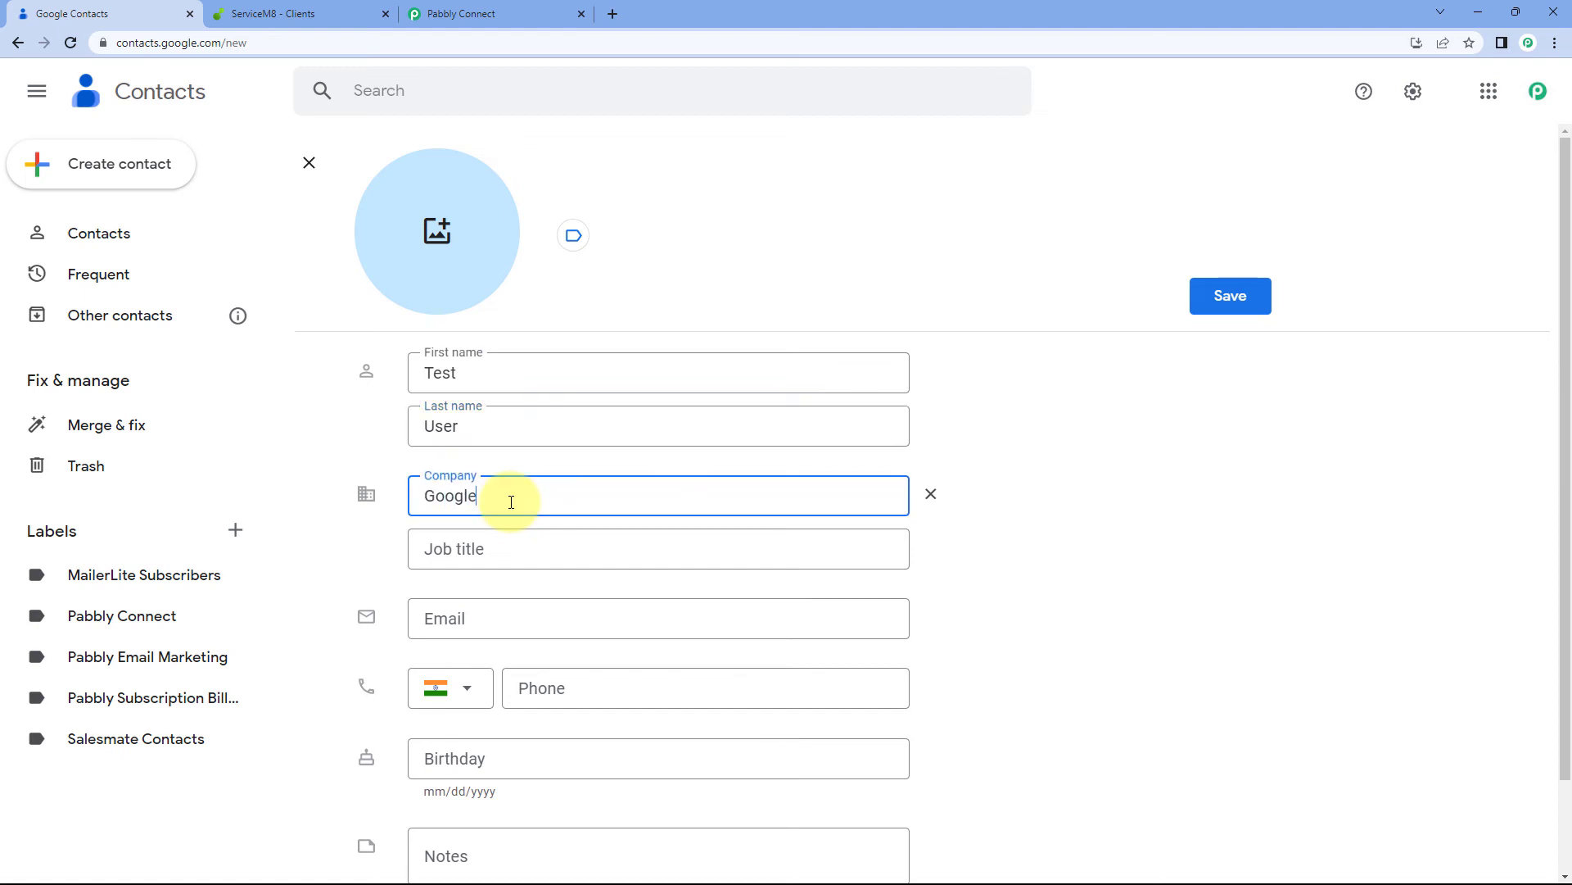
pyautogui.click(478, 555)
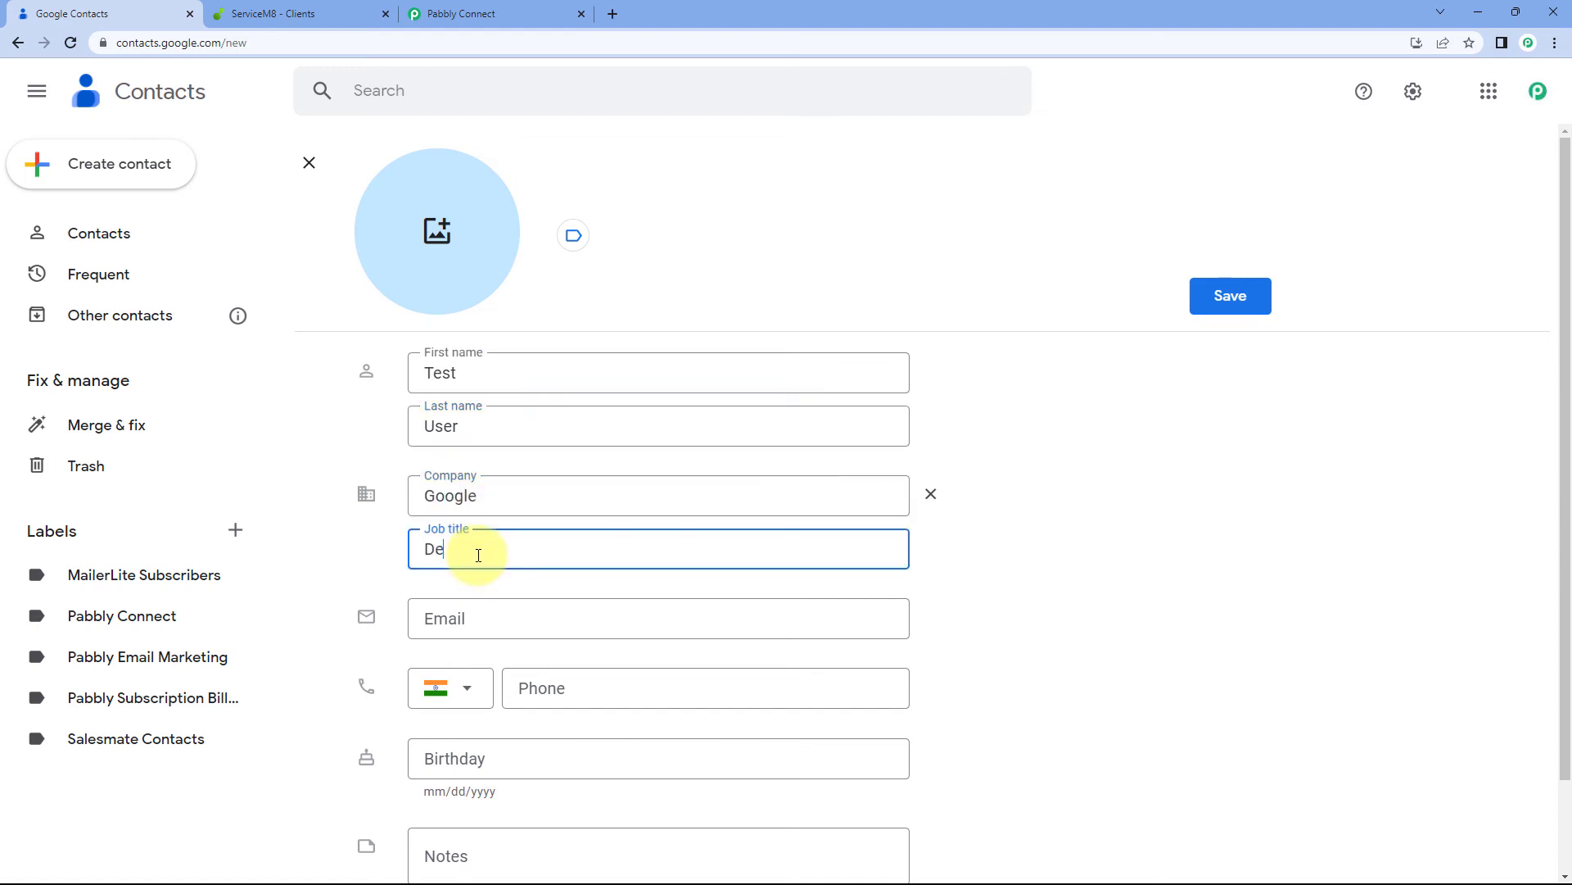
pyautogui.scroll(-1, 482, 555)
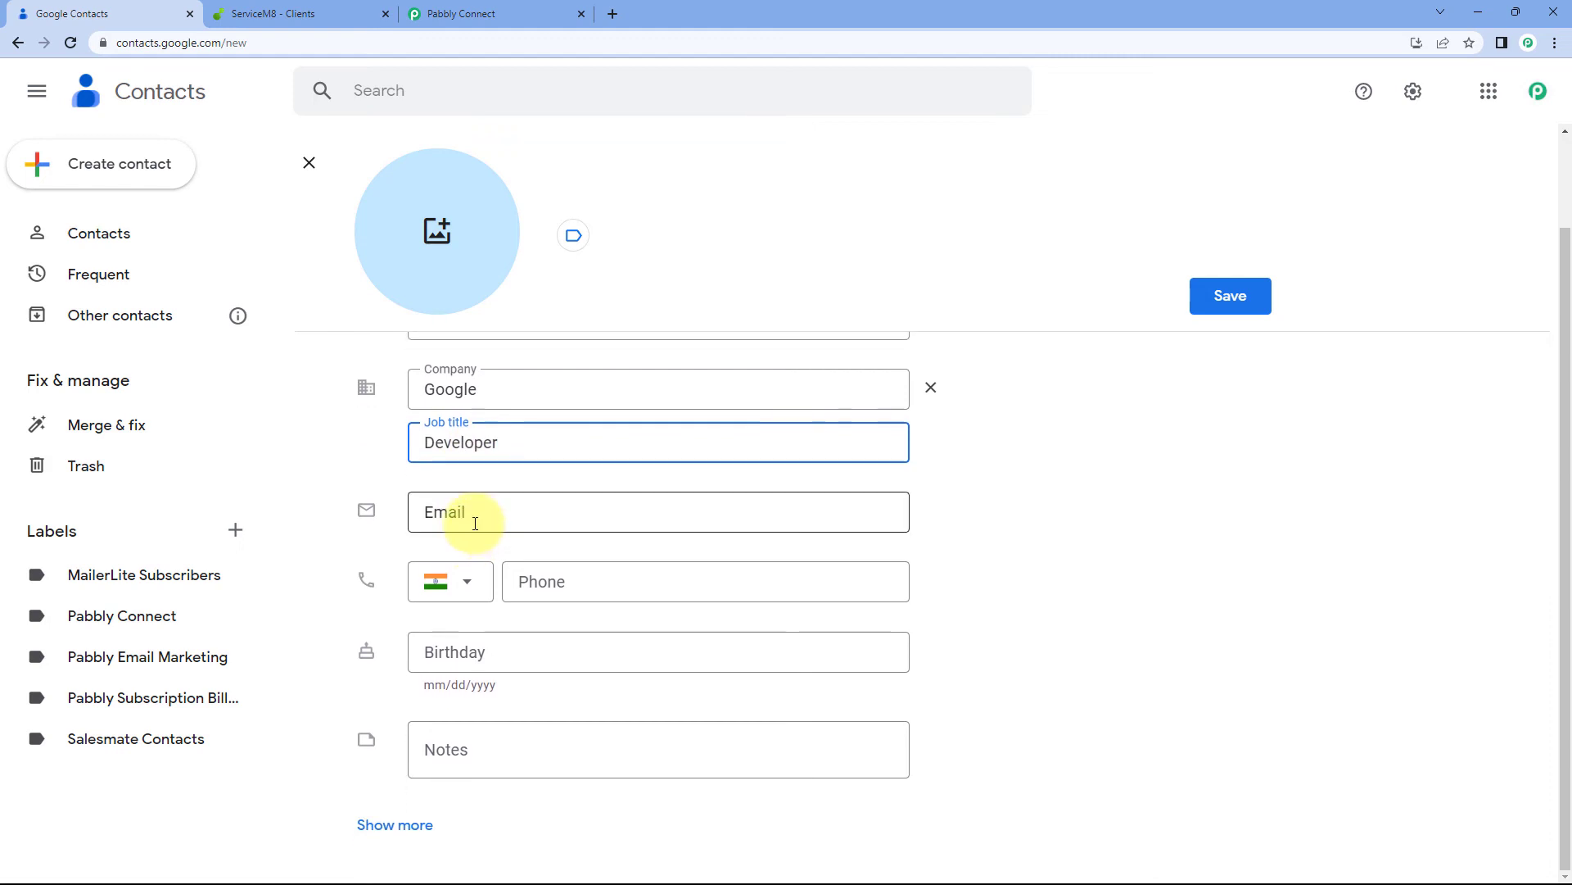
pyautogui.click(470, 519)
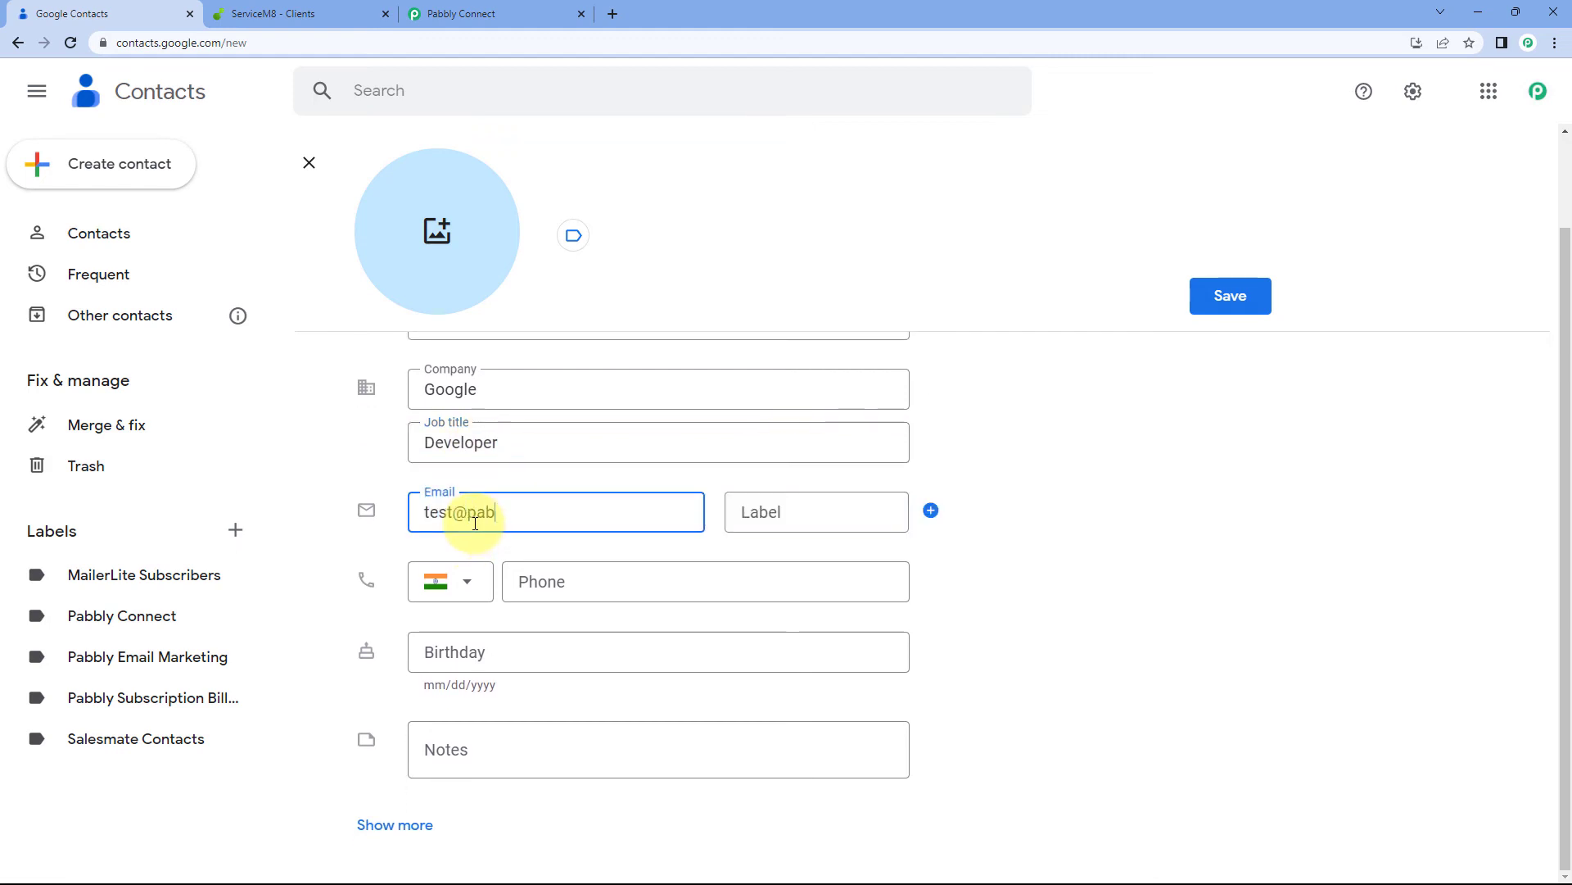
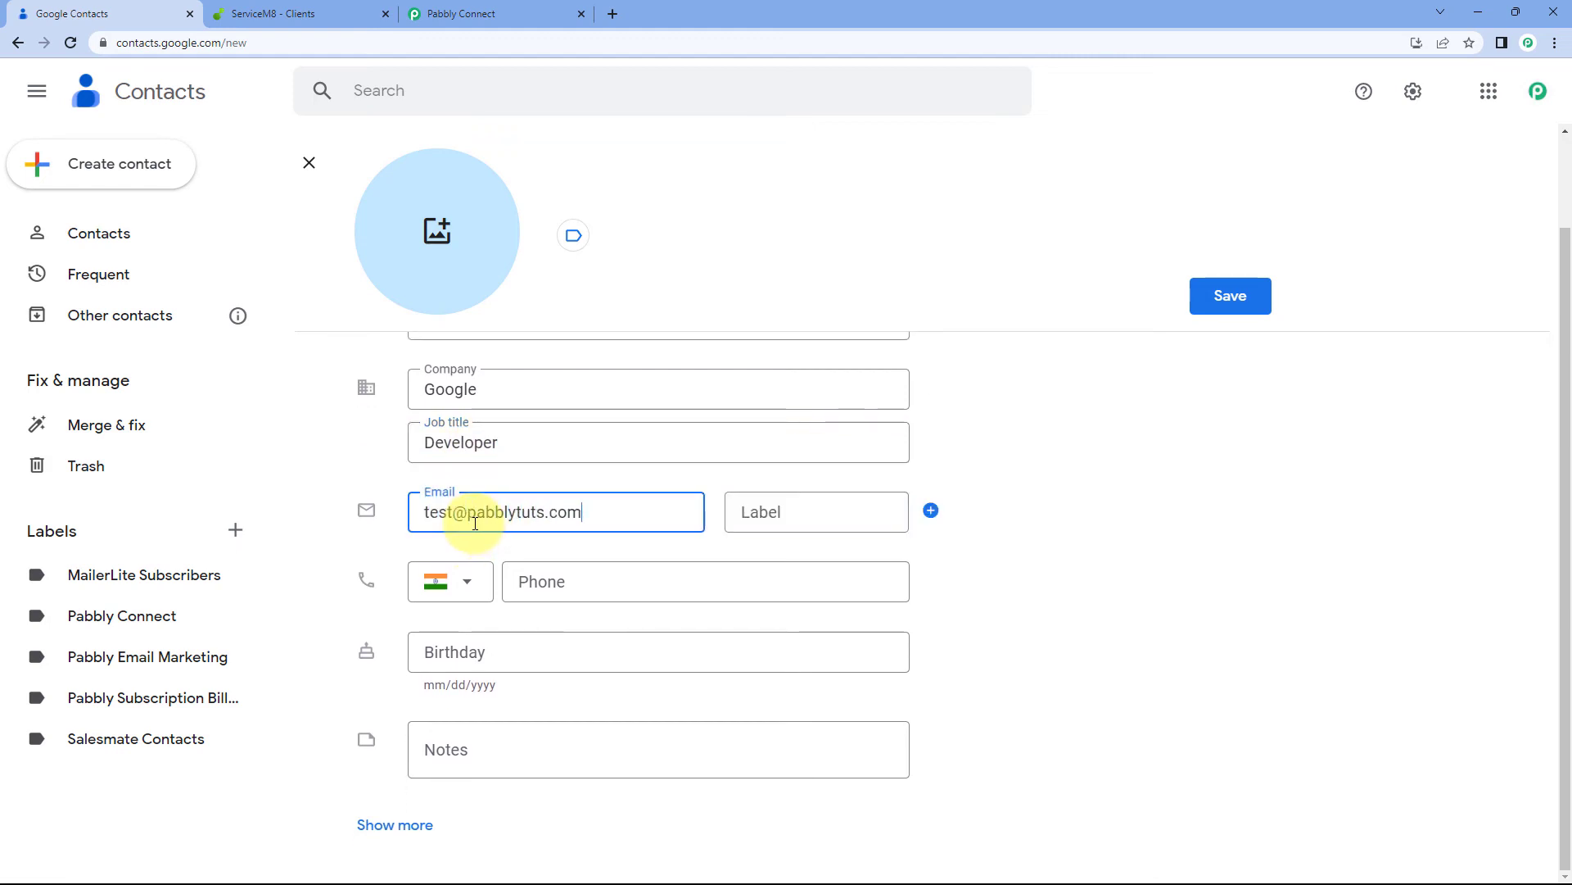
pyautogui.click(562, 581)
pyautogui.write('3216 549 870')
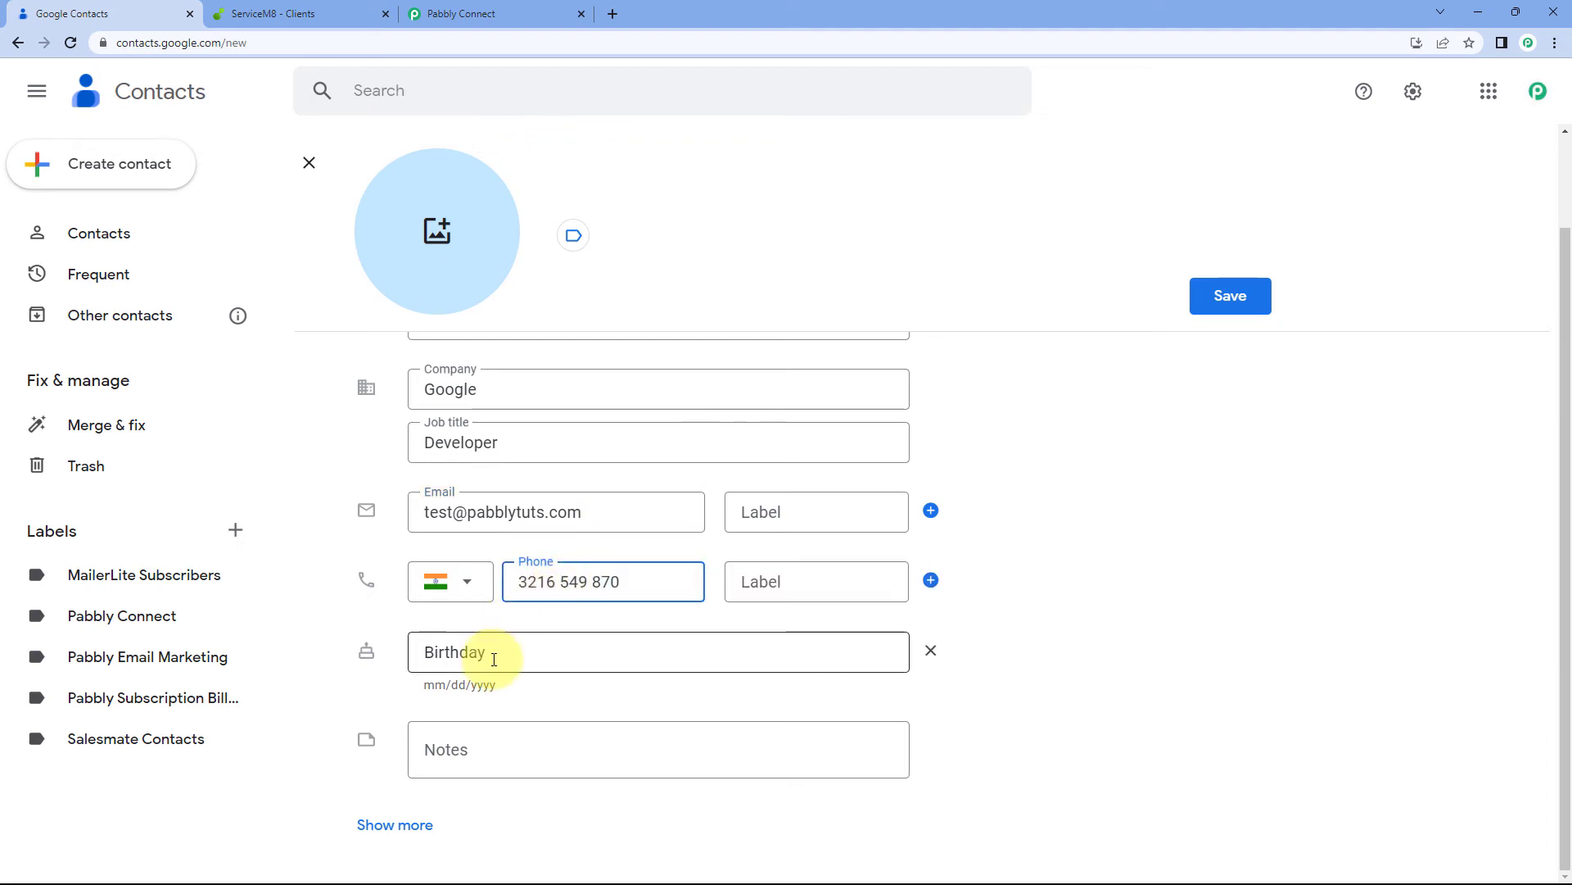
pyautogui.click(395, 824)
# Enter the contact's street address, city Mumbai and pincode
pyautogui.scroll(-8, 377, 614)
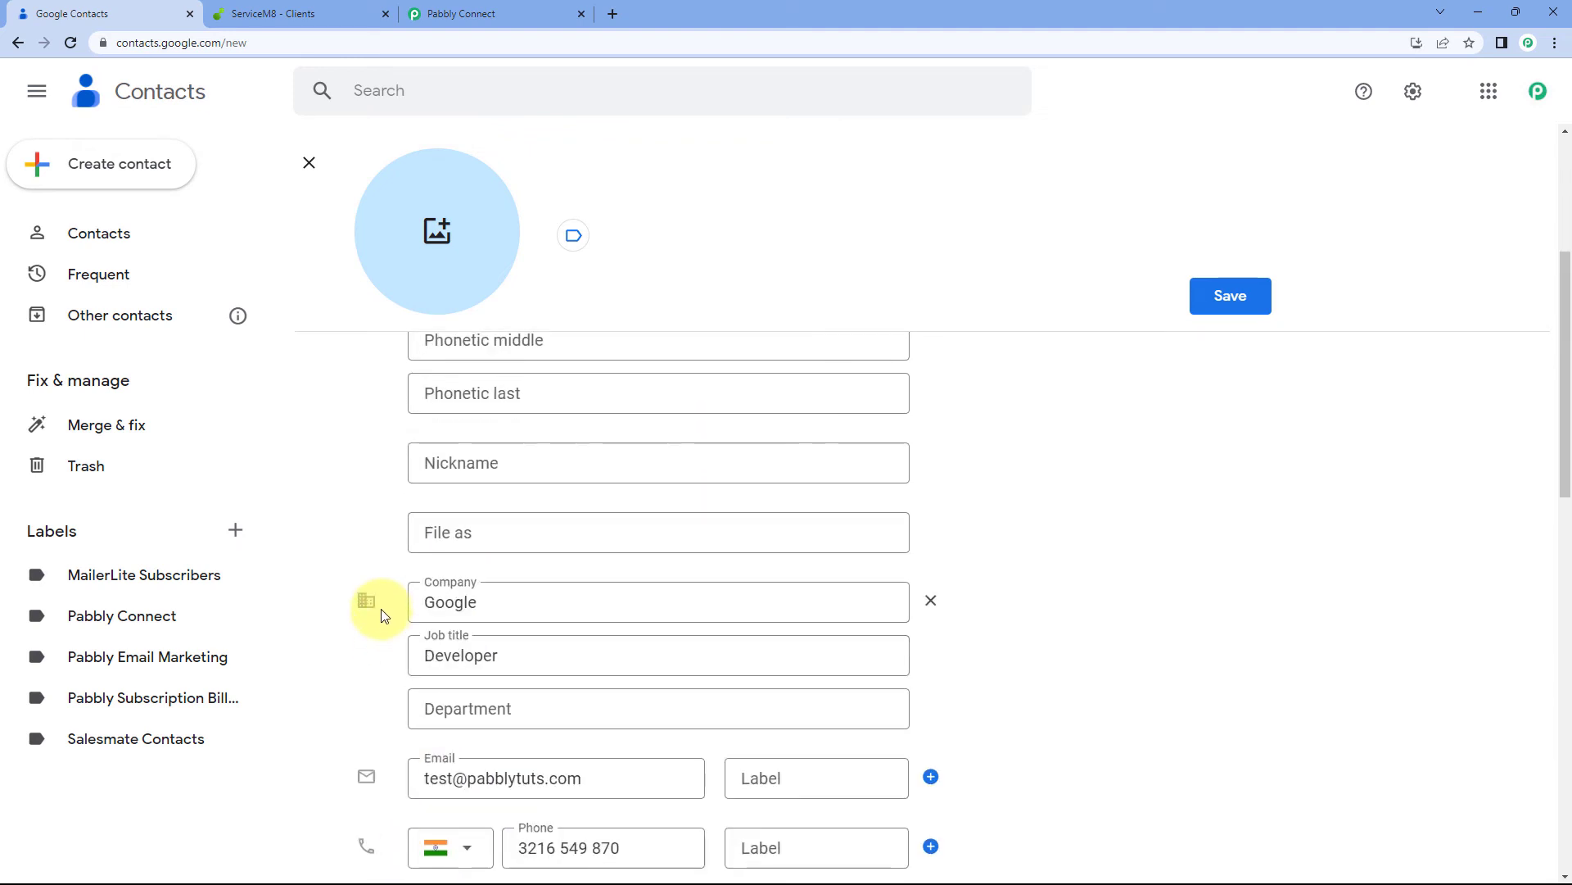
pyautogui.click(500, 565)
pyautogui.write('Z')
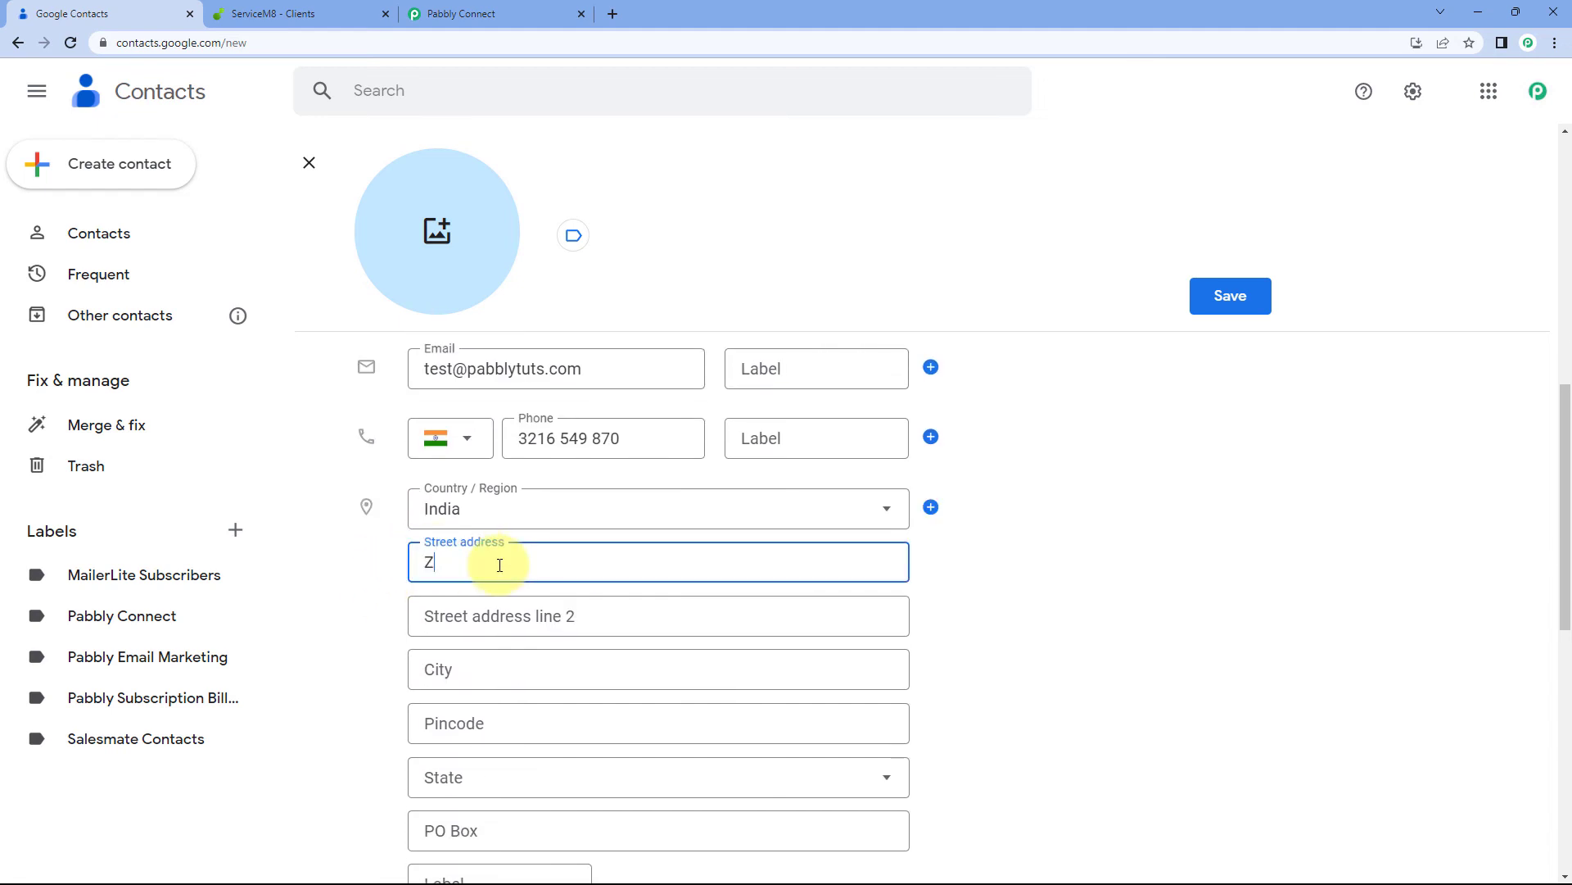
pyautogui.write('-1')
pyautogui.click(430, 612)
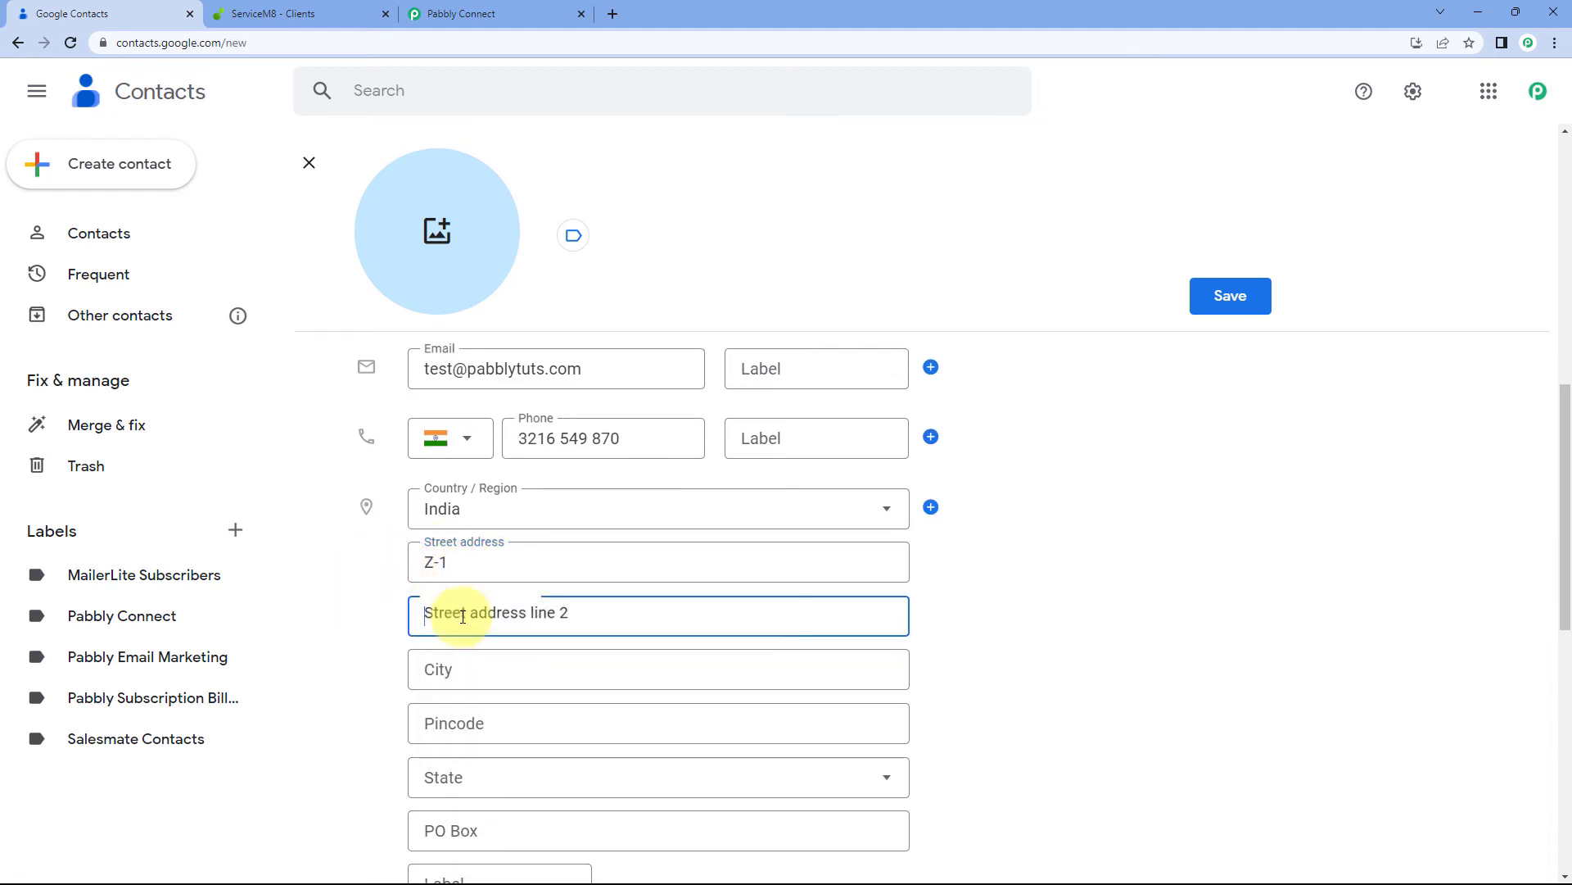
pyautogui.click(477, 551)
pyautogui.write(', N')
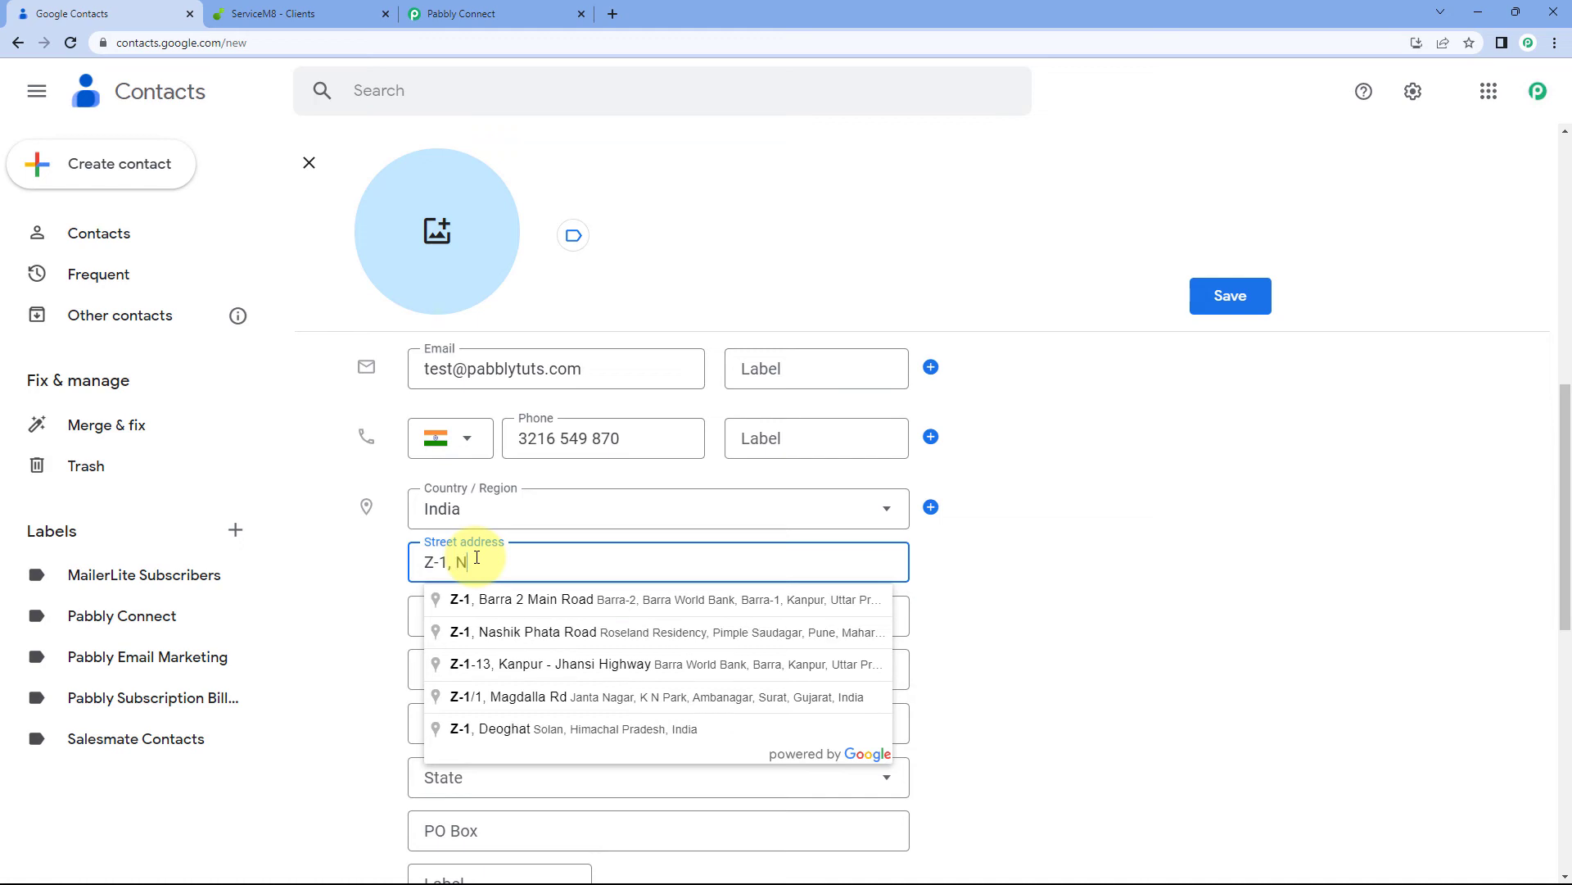
pyautogui.write('ew Street')
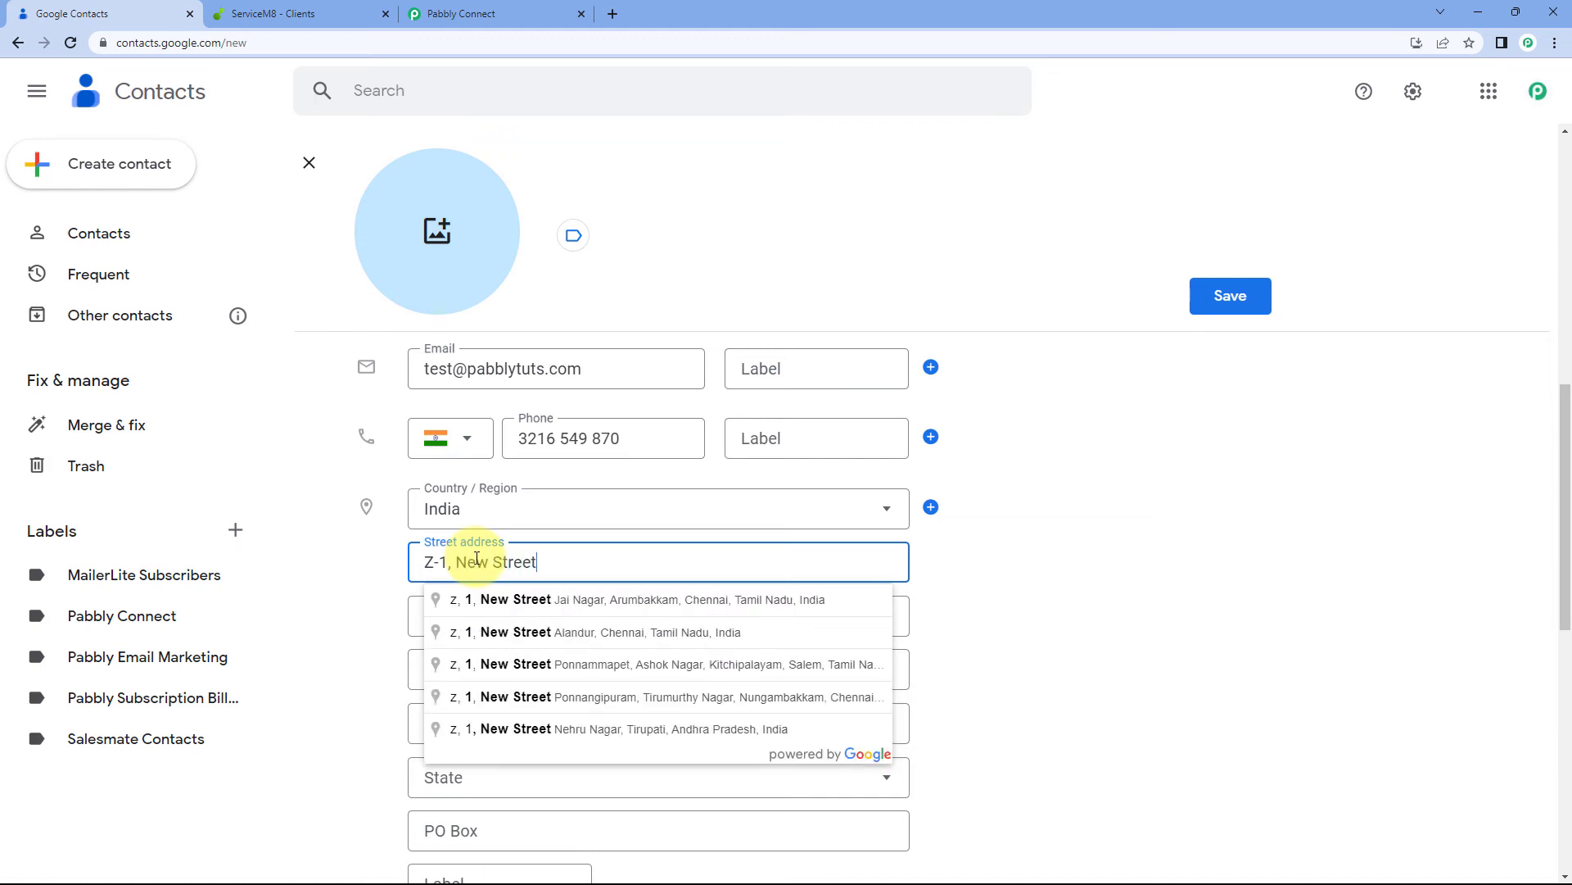
pyautogui.click(361, 587)
pyautogui.scroll(-2, 361, 586)
pyautogui.click(487, 508)
pyautogui.write('M')
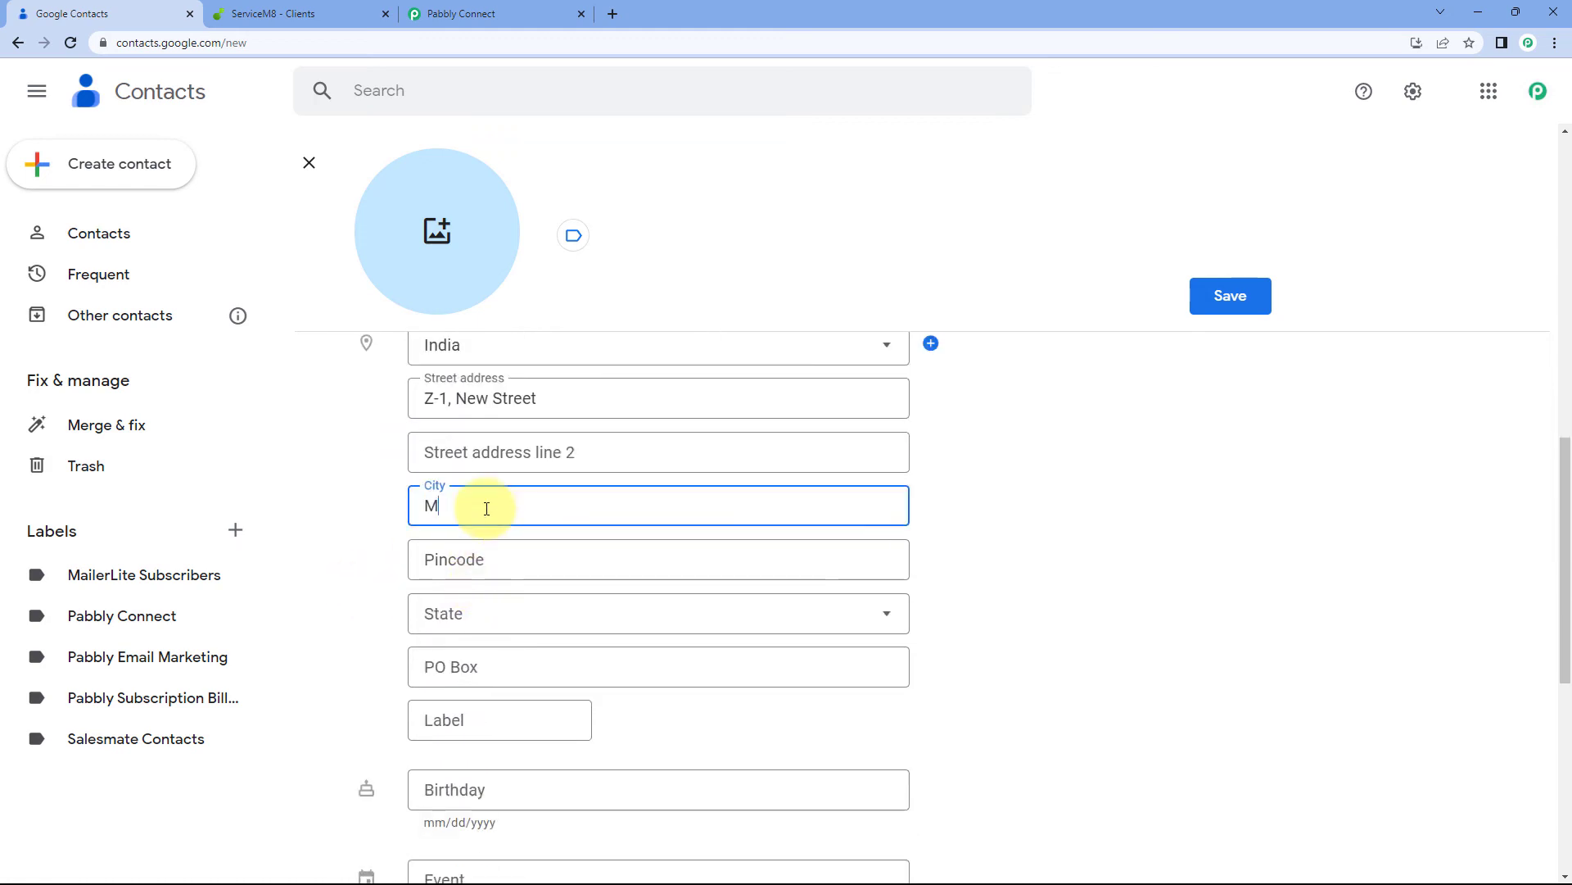
pyautogui.write('umbai')
pyautogui.click(478, 561)
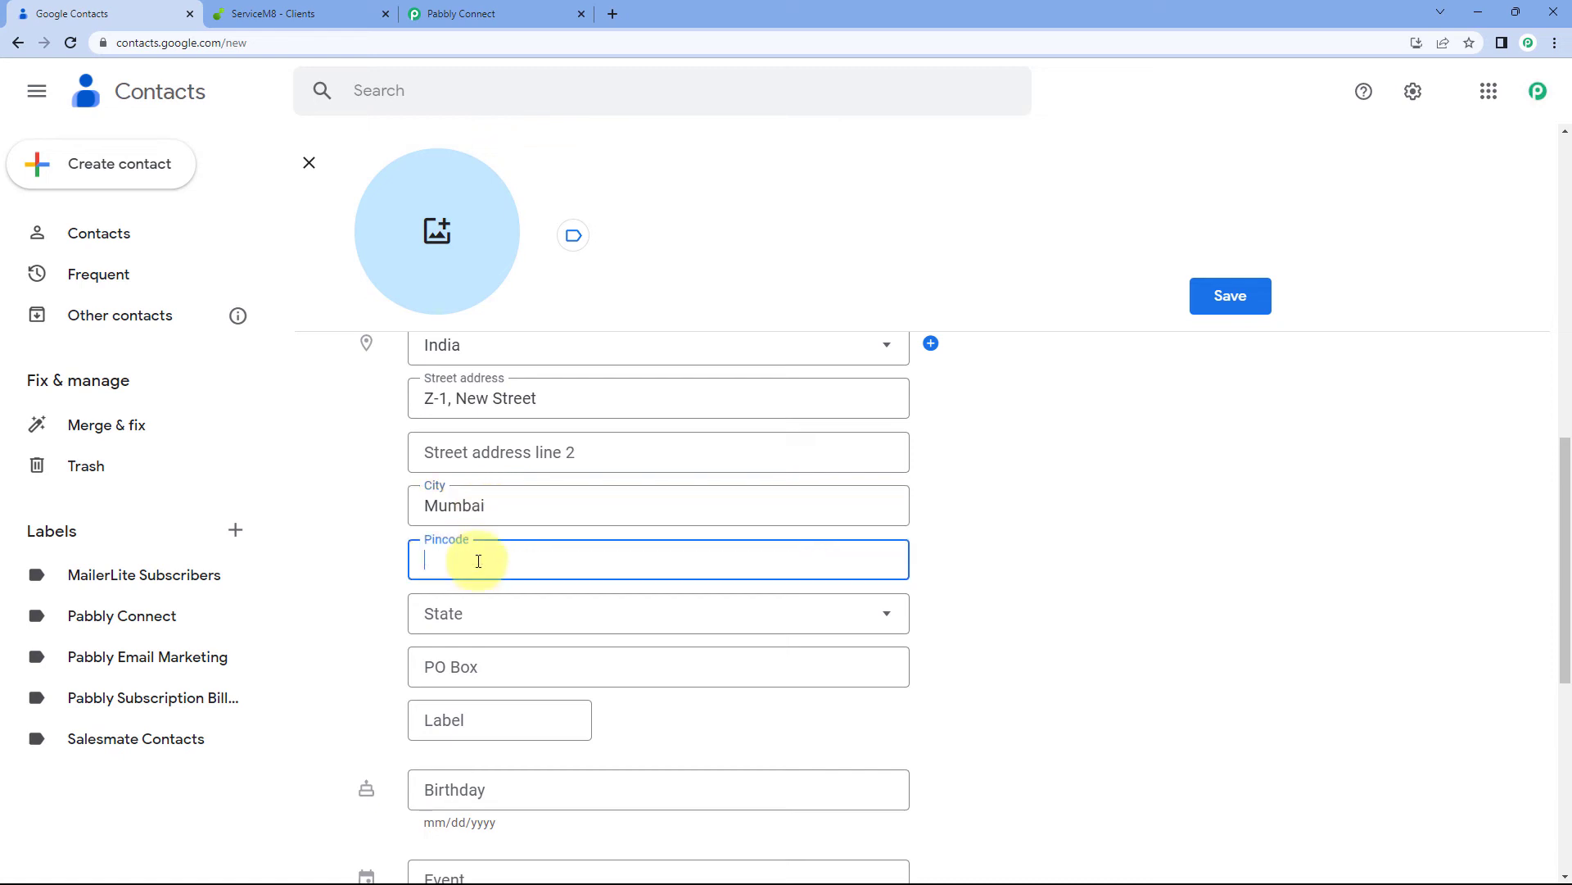
pyautogui.write('400001')
pyautogui.scroll(1, 480, 606)
pyautogui.click(484, 692)
pyautogui.press('m')
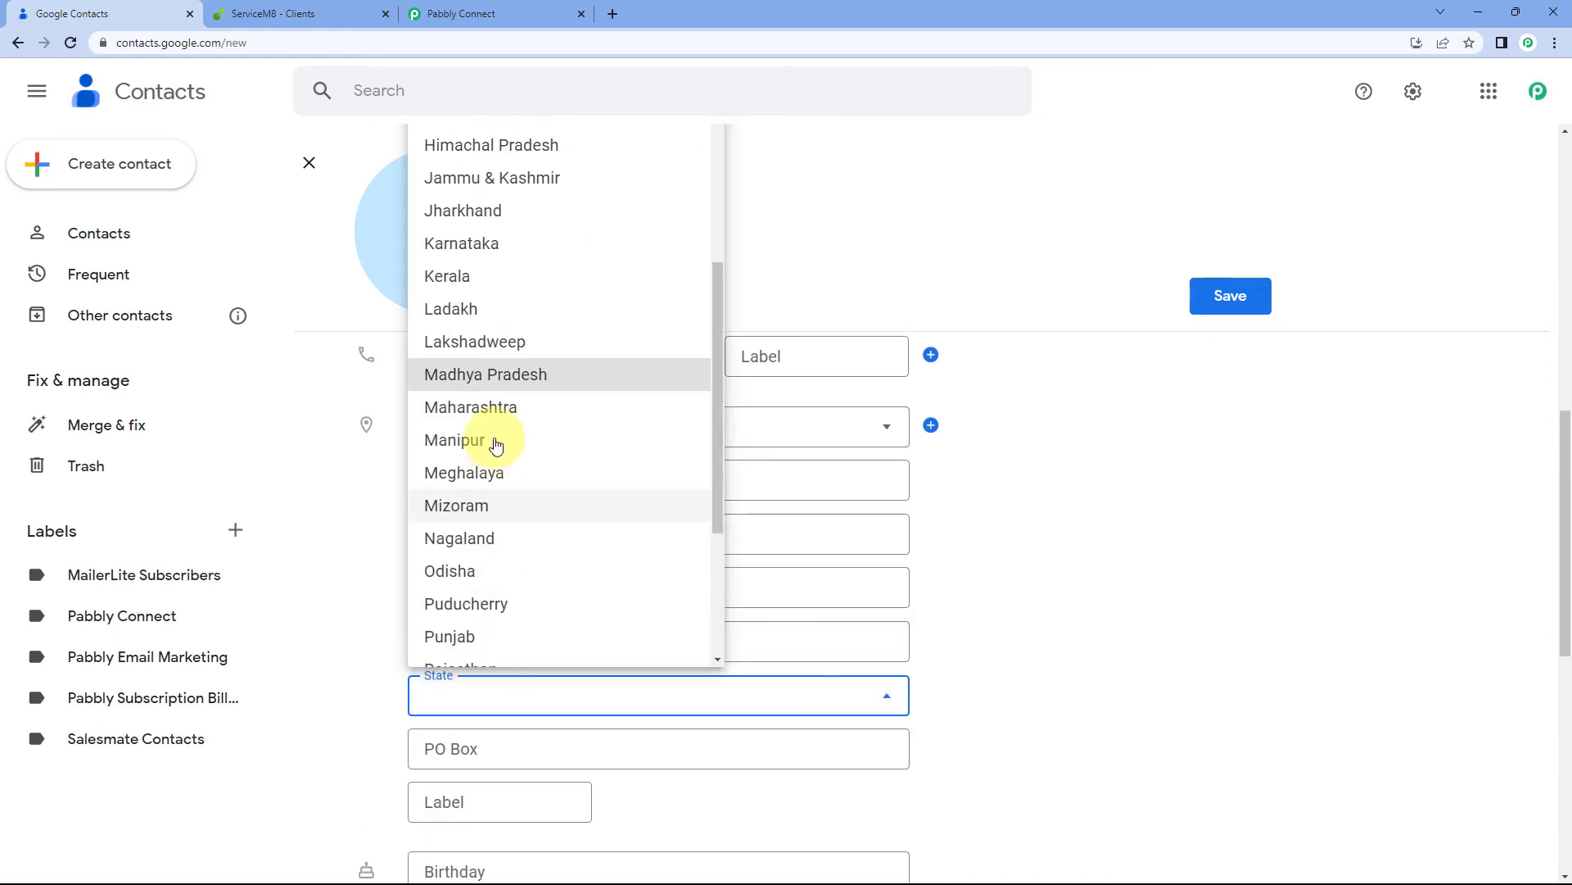
pyautogui.click(471, 407)
pyautogui.scroll(-3, 393, 647)
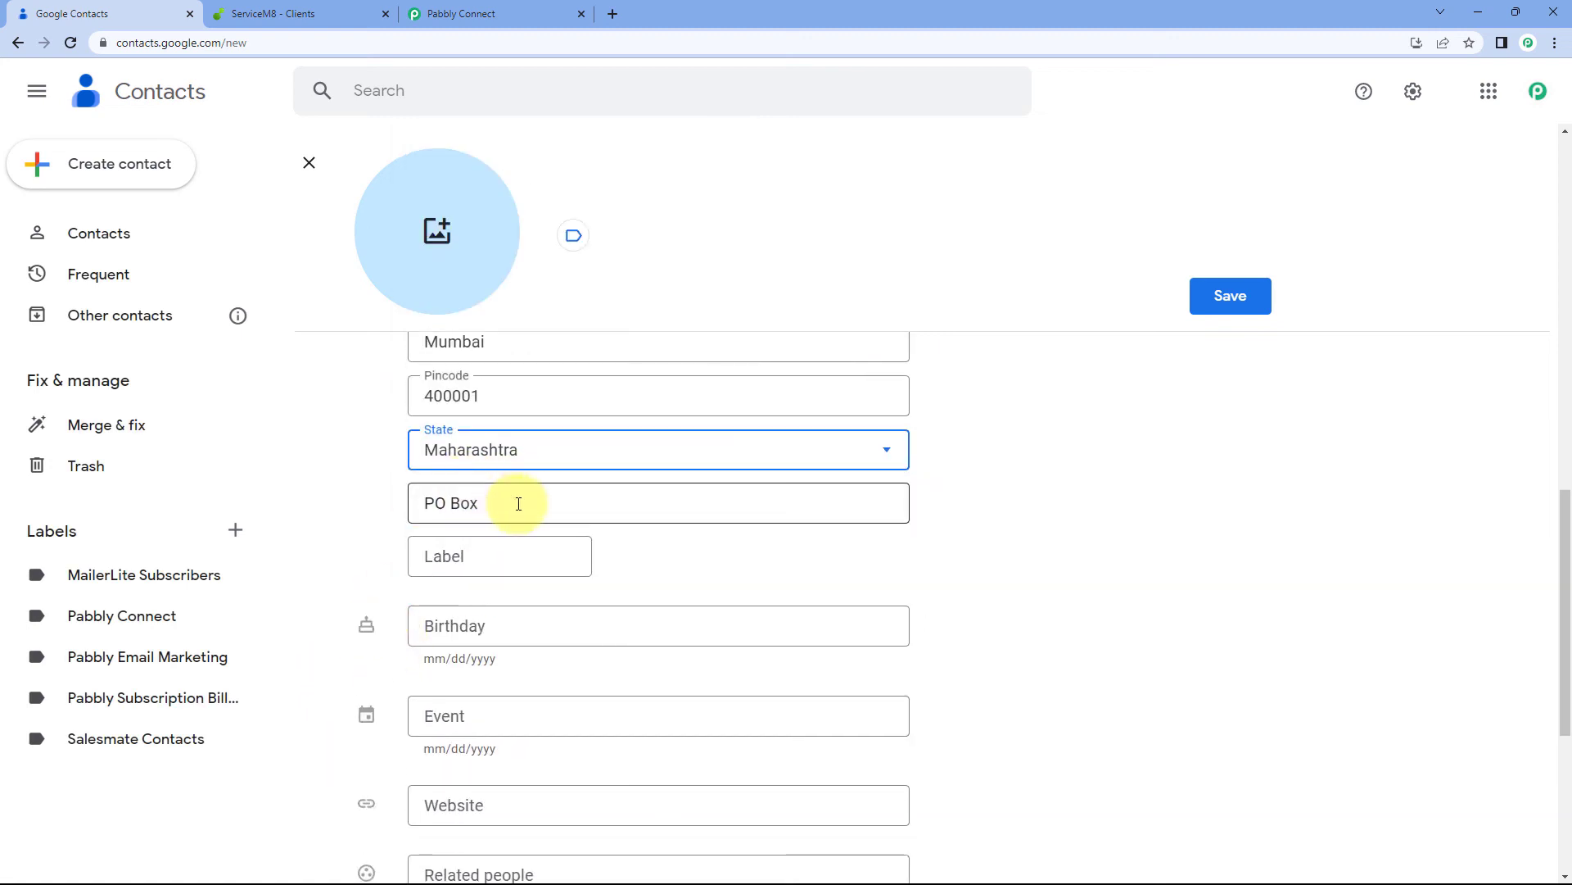
pyautogui.scroll(-4, 393, 532)
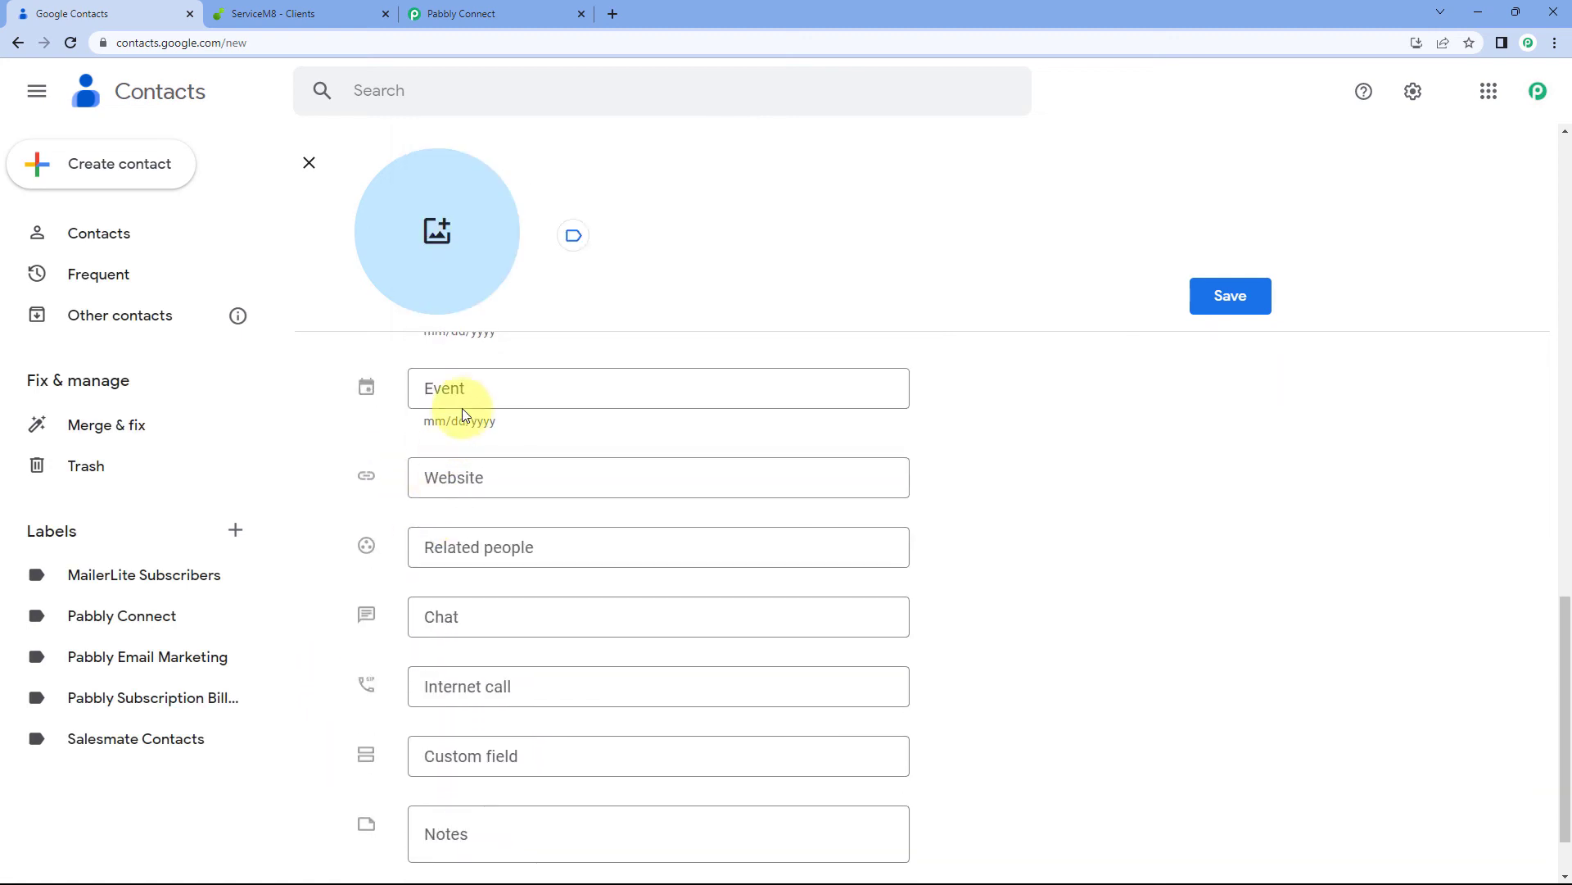
pyautogui.scroll(-1, 379, 586)
pyautogui.scroll(2, 442, 586)
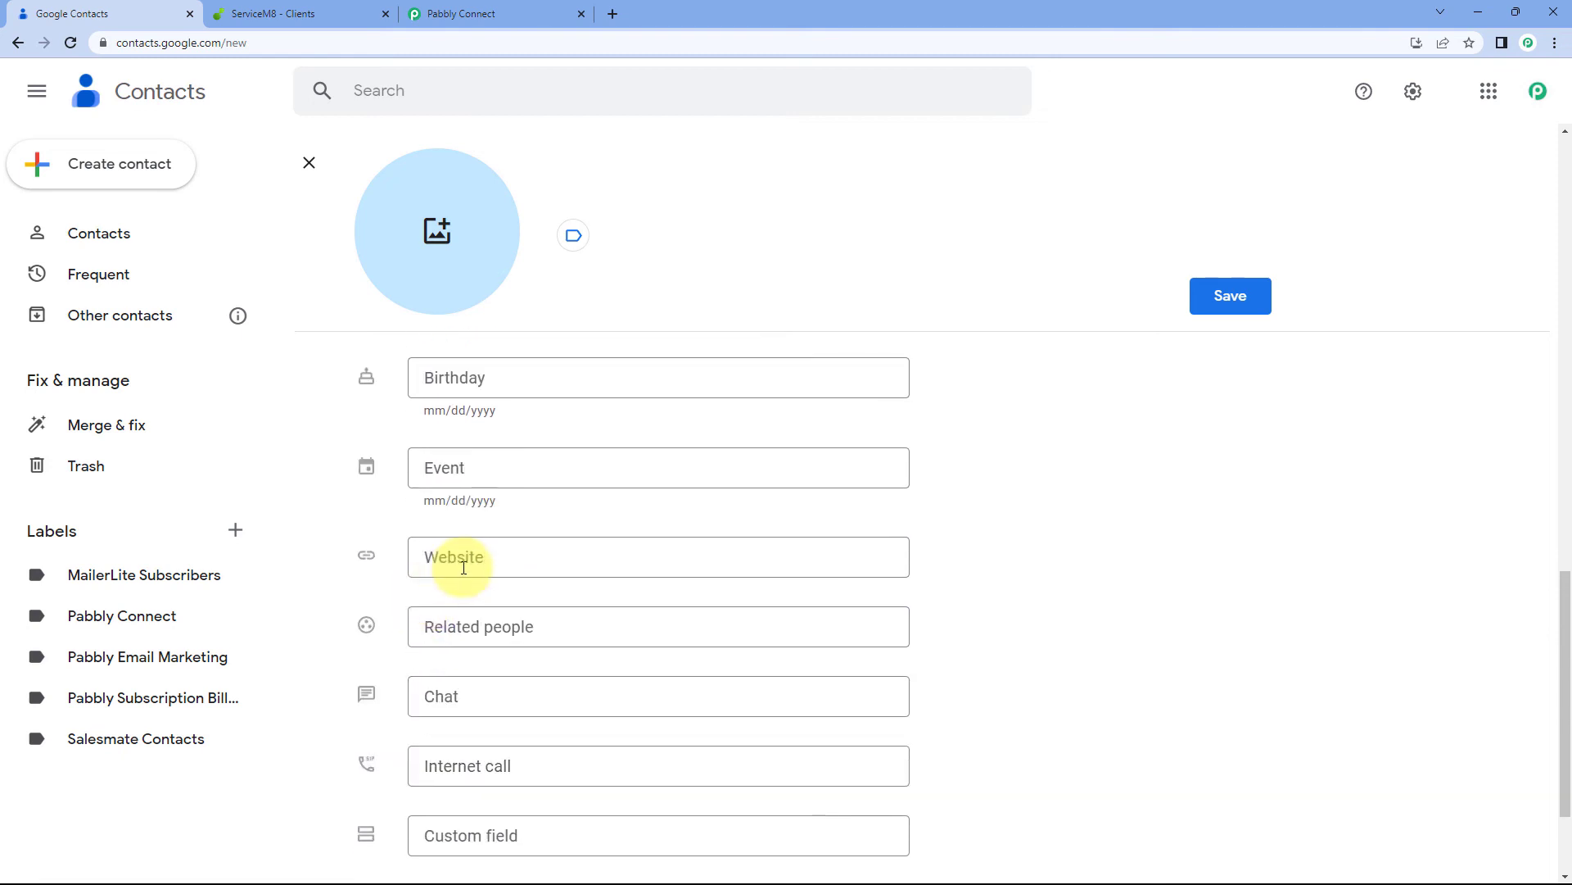
pyautogui.click(463, 567)
pyautogui.write('www')
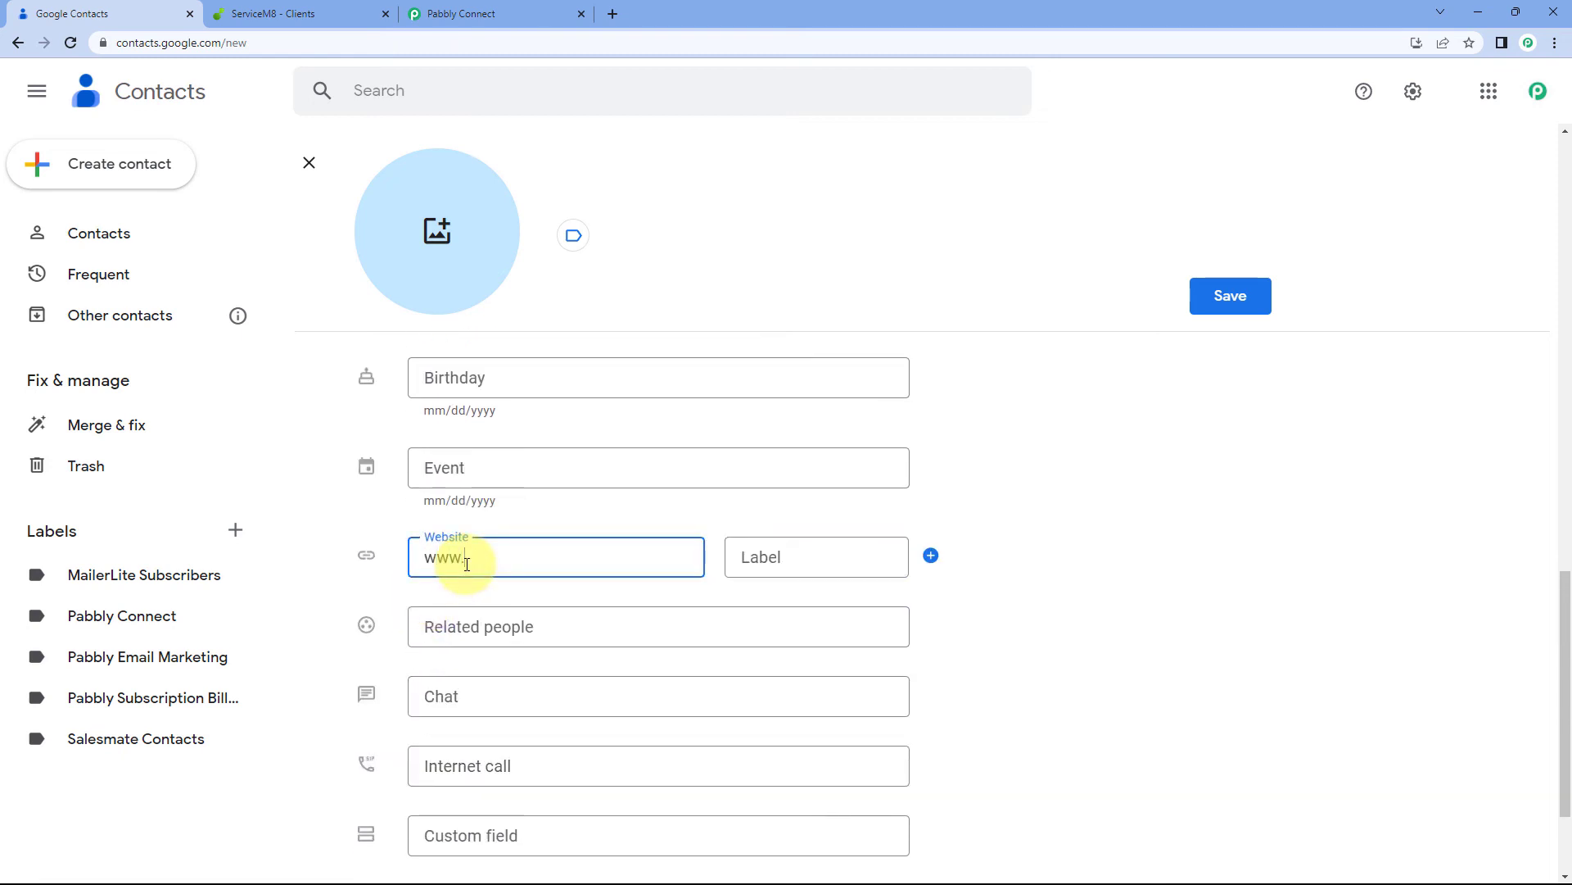
pyautogui.write('.google.com')
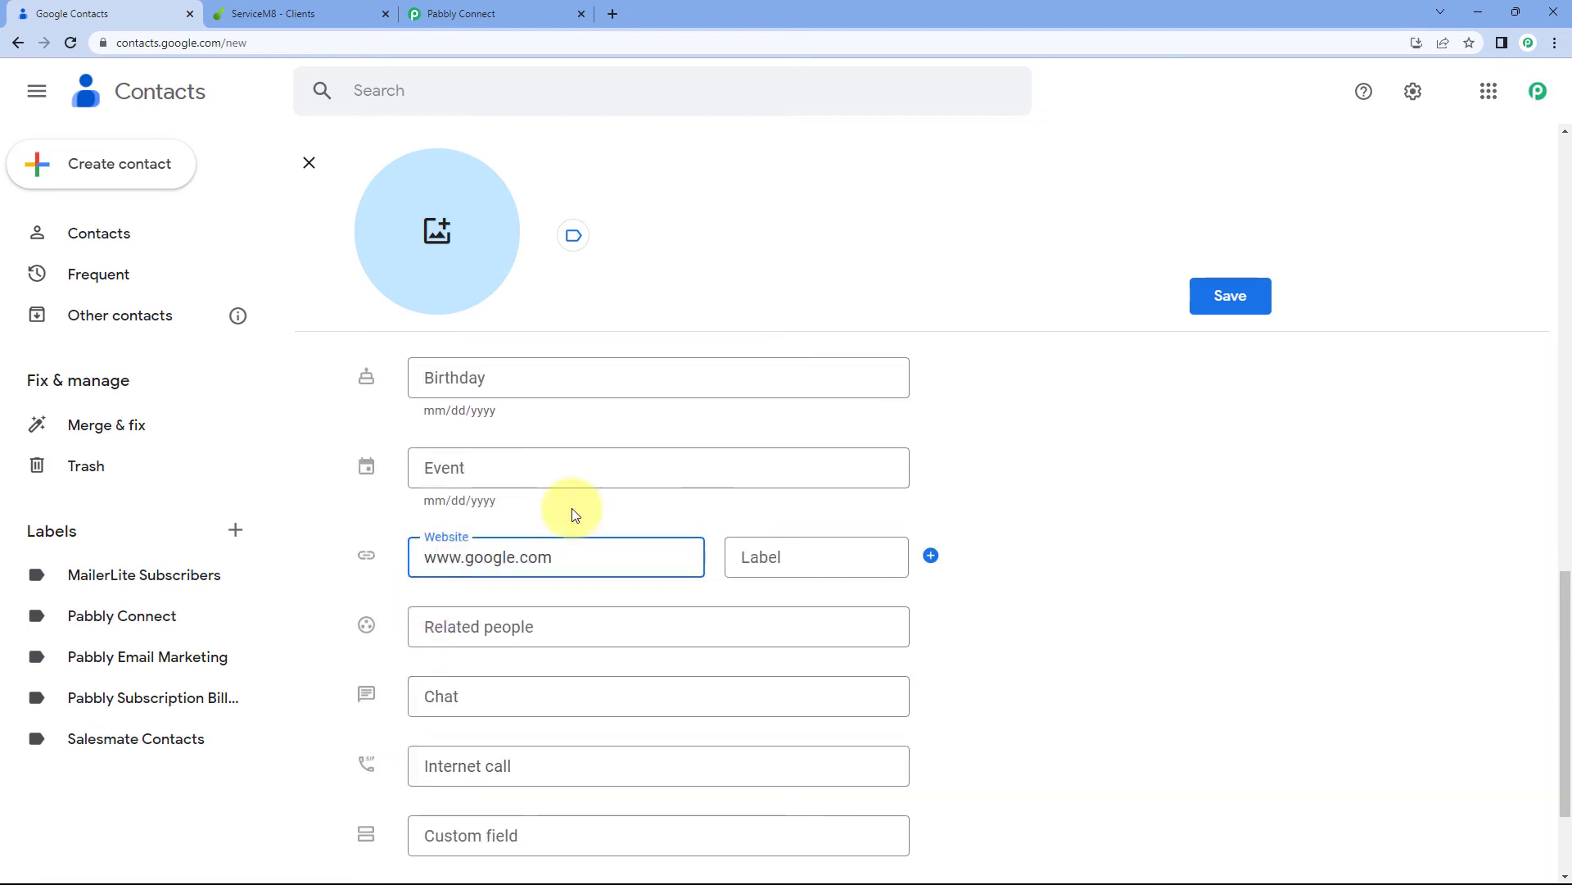
pyautogui.click(1210, 310)
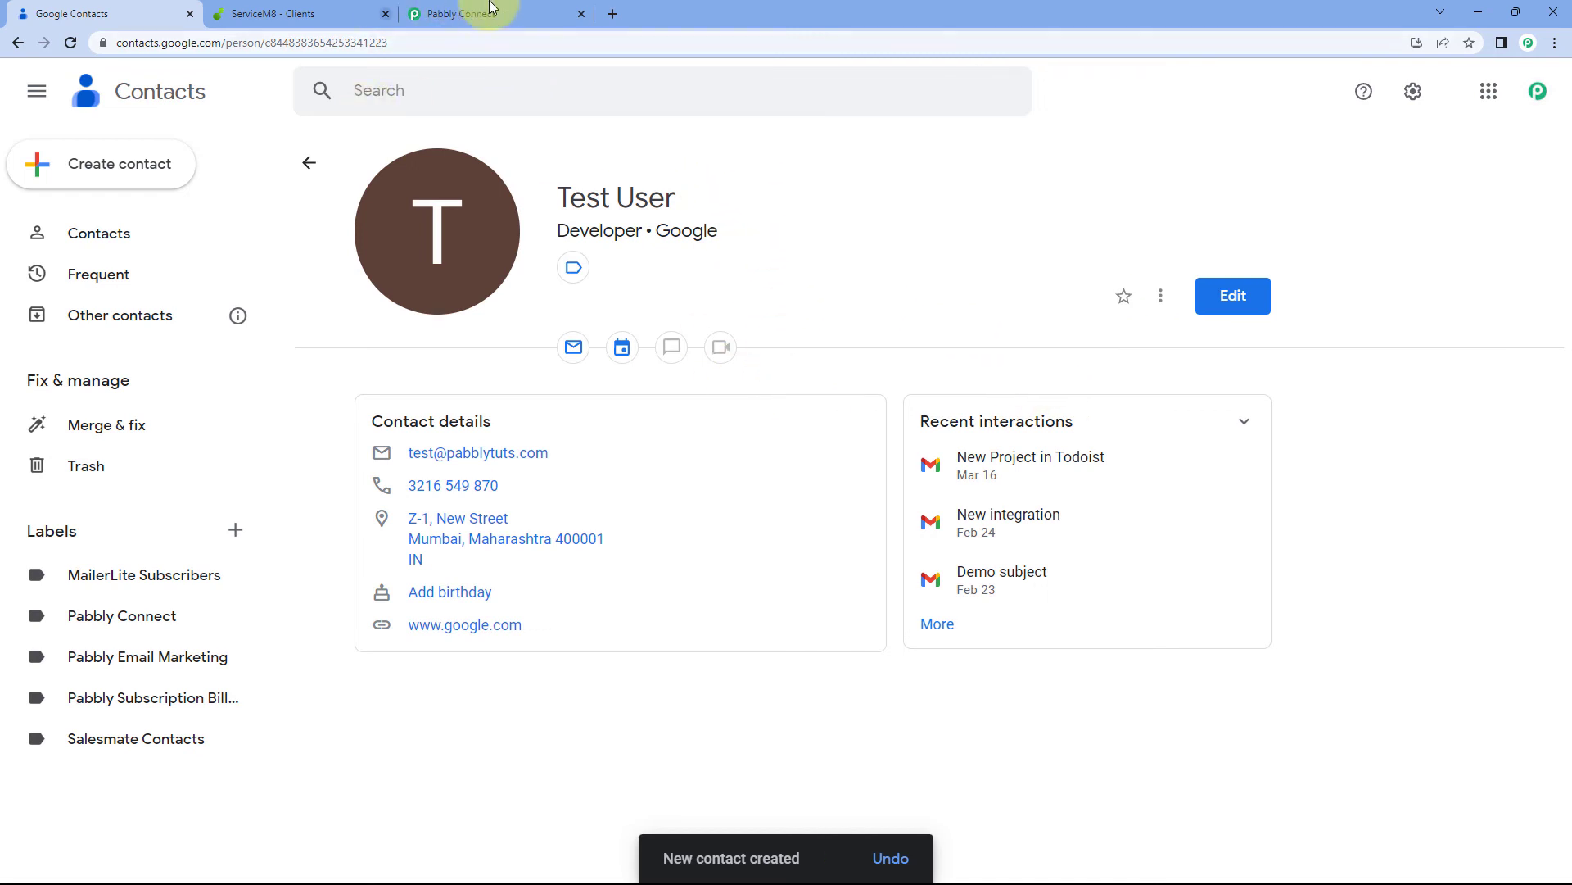
# Check the workflow's '10 mins' trigger interval, then view the ServiceM8 clients list
pyautogui.click(522, 8)
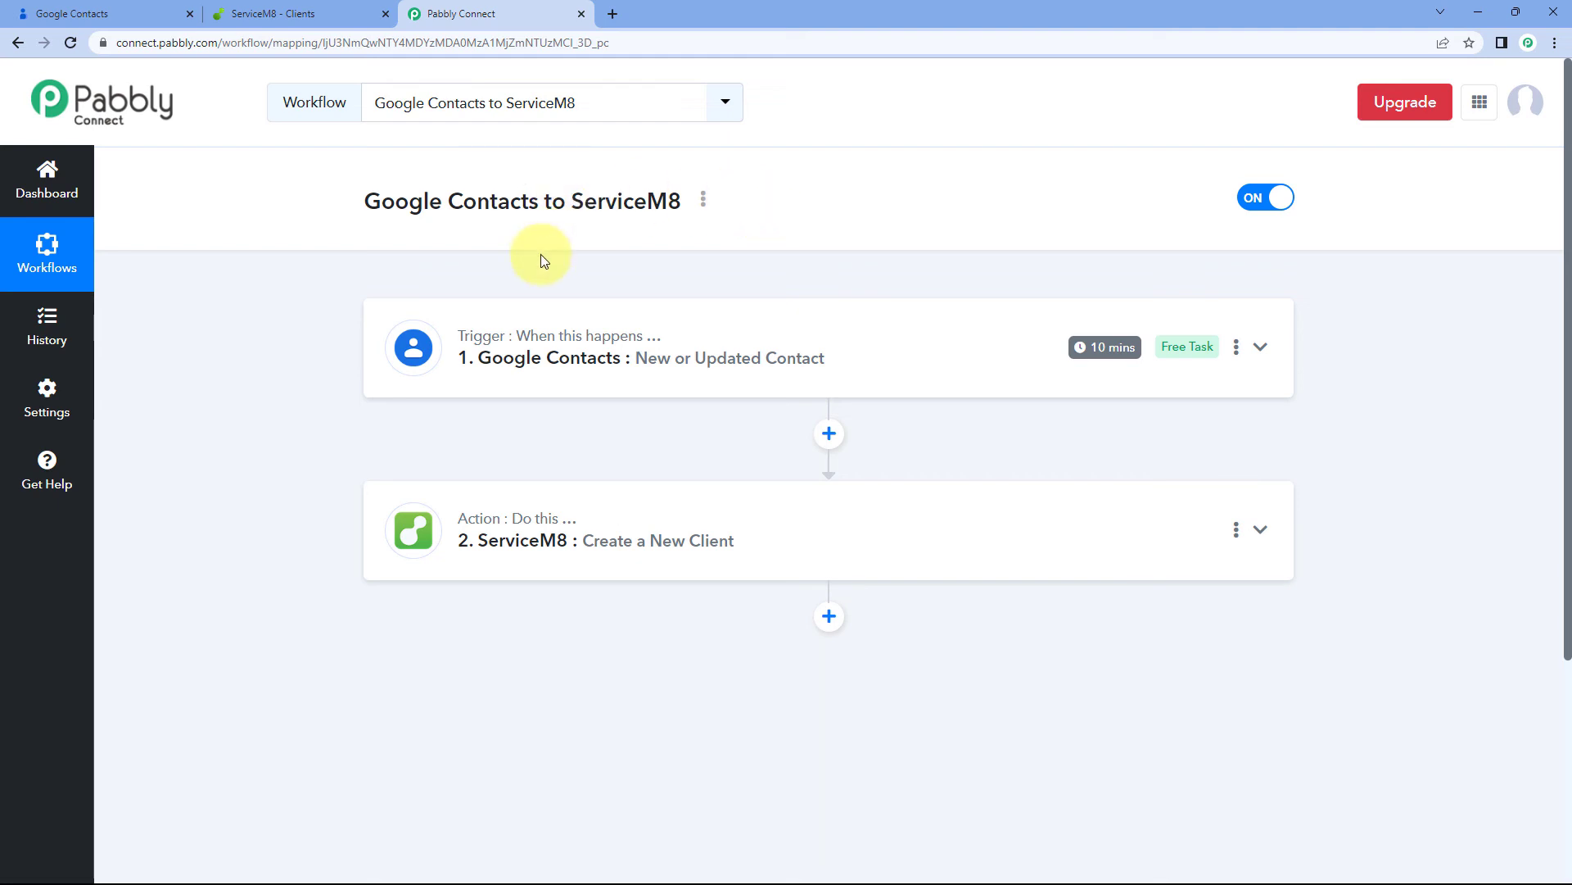
pyautogui.moveTo(1116, 356)
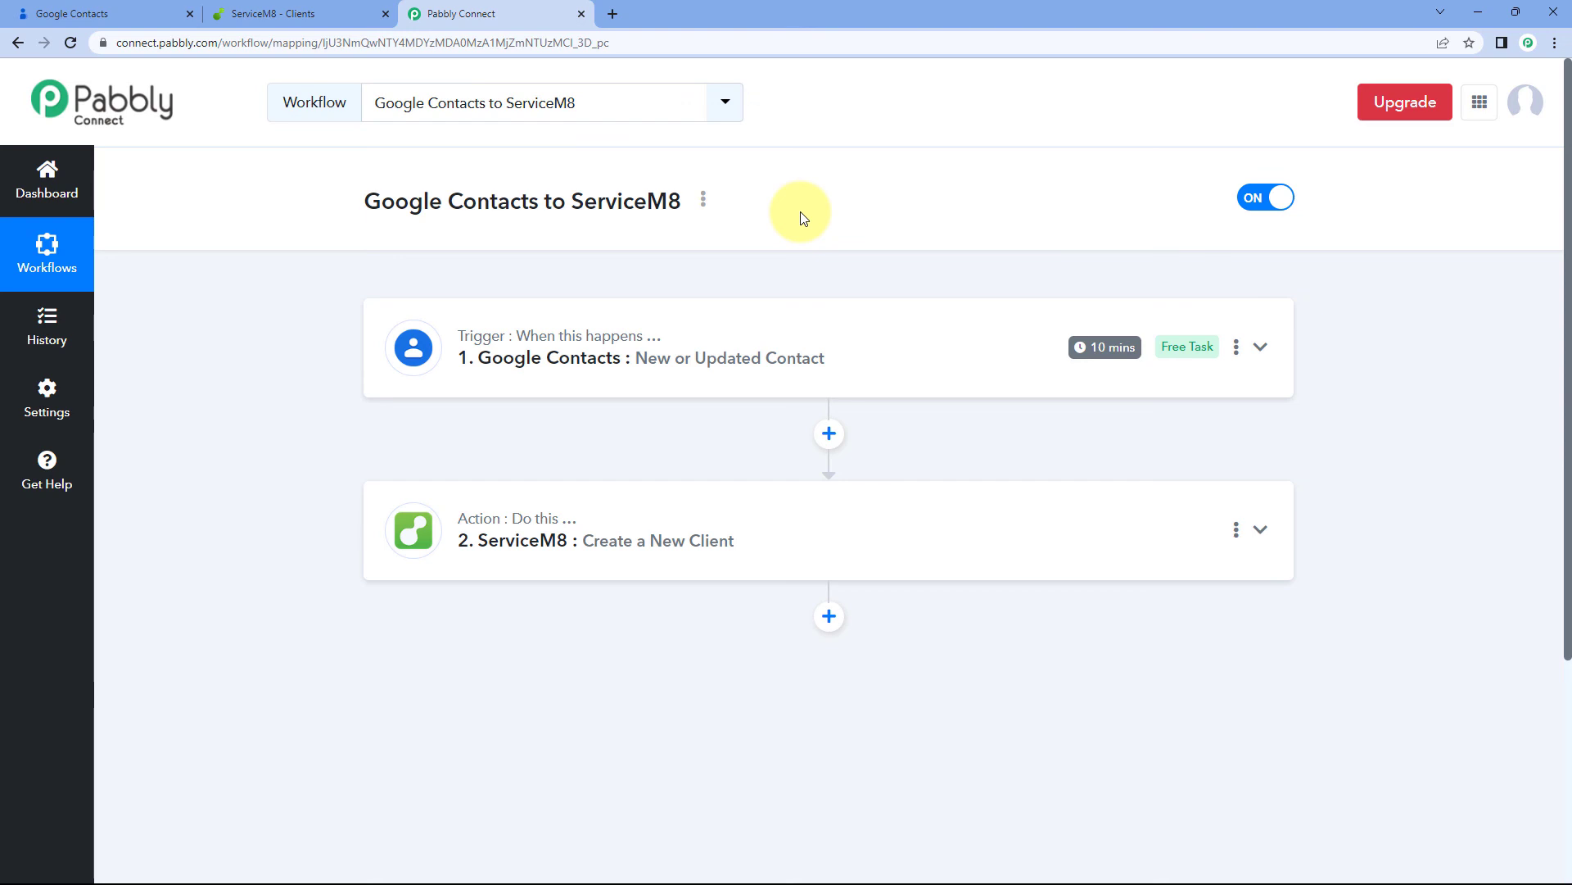
pyautogui.click(316, 13)
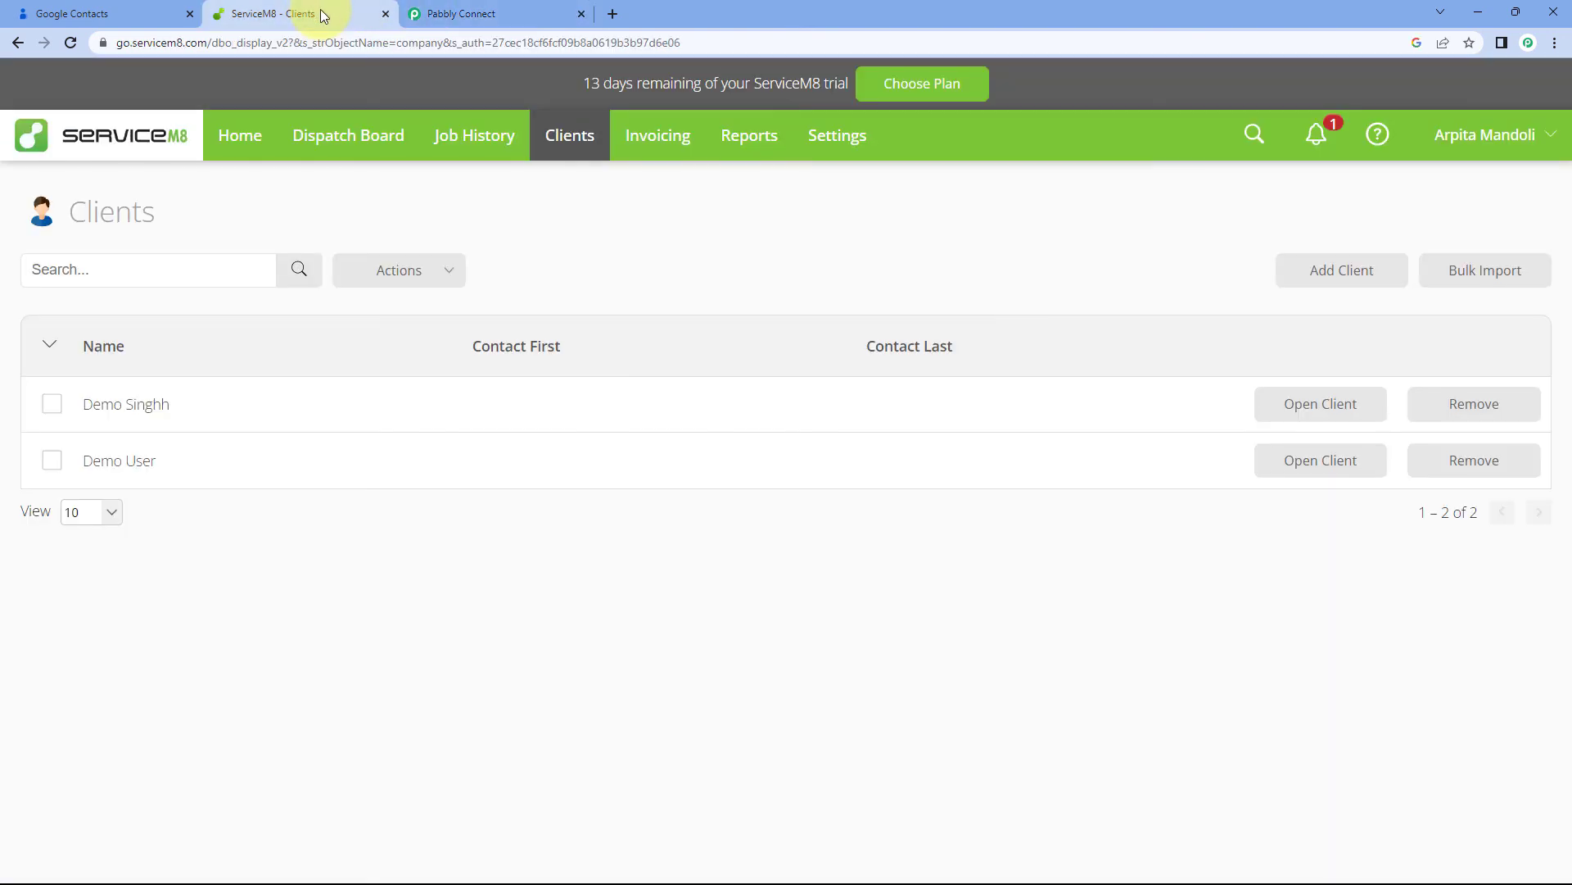
# Reload ServiceM8 clients and verify the new Test User's name, Mumbai address and billing details
pyautogui.click(71, 43)
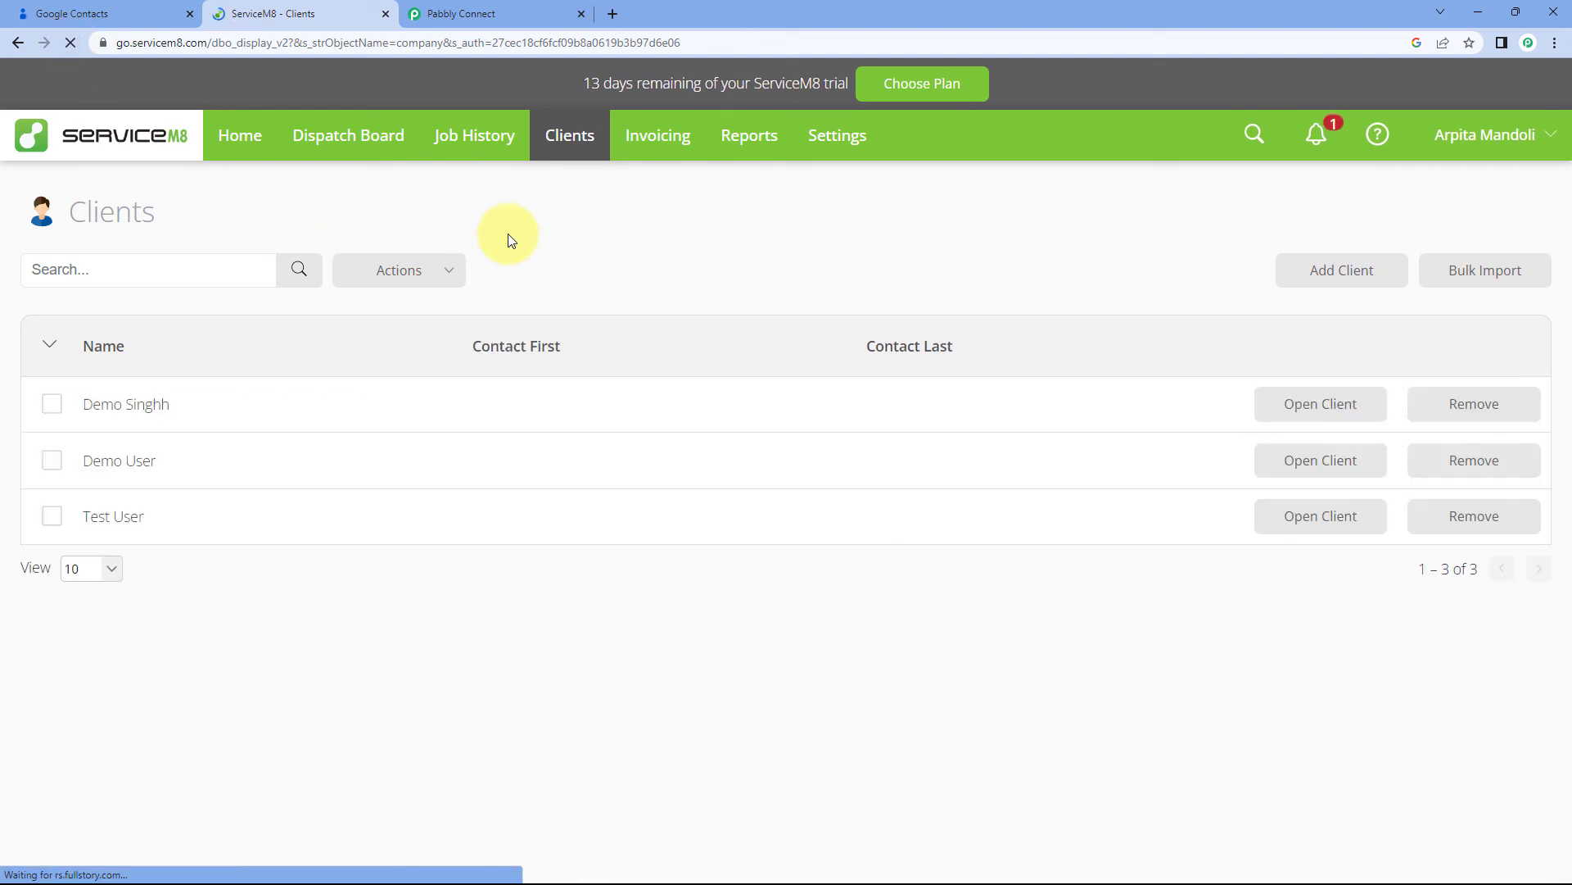
pyautogui.click(1276, 526)
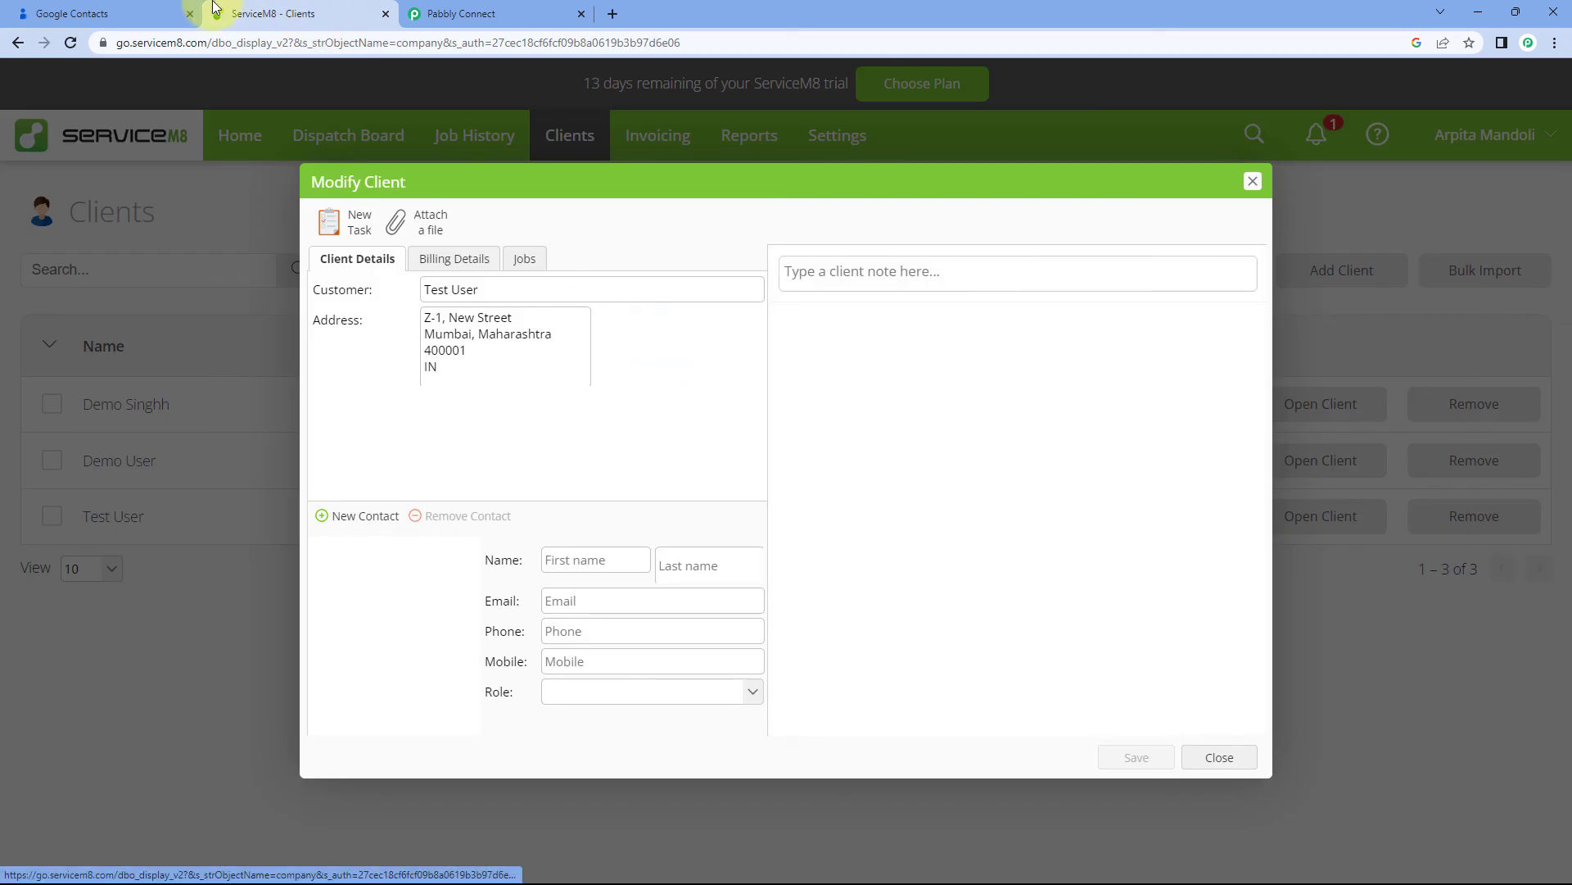
pyautogui.click(131, 8)
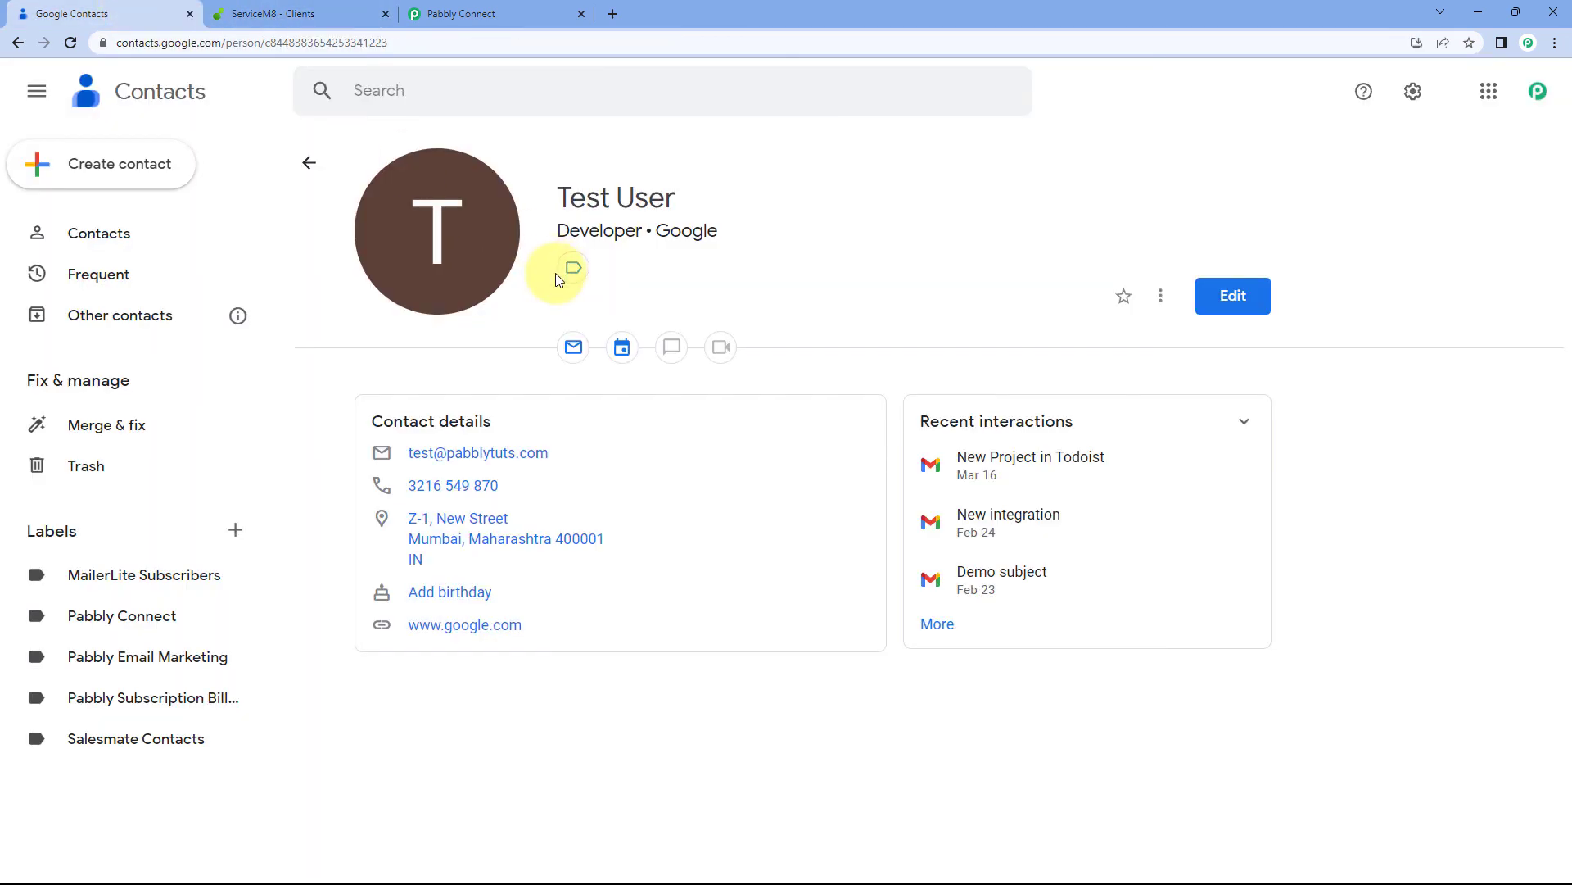
pyautogui.click(340, 8)
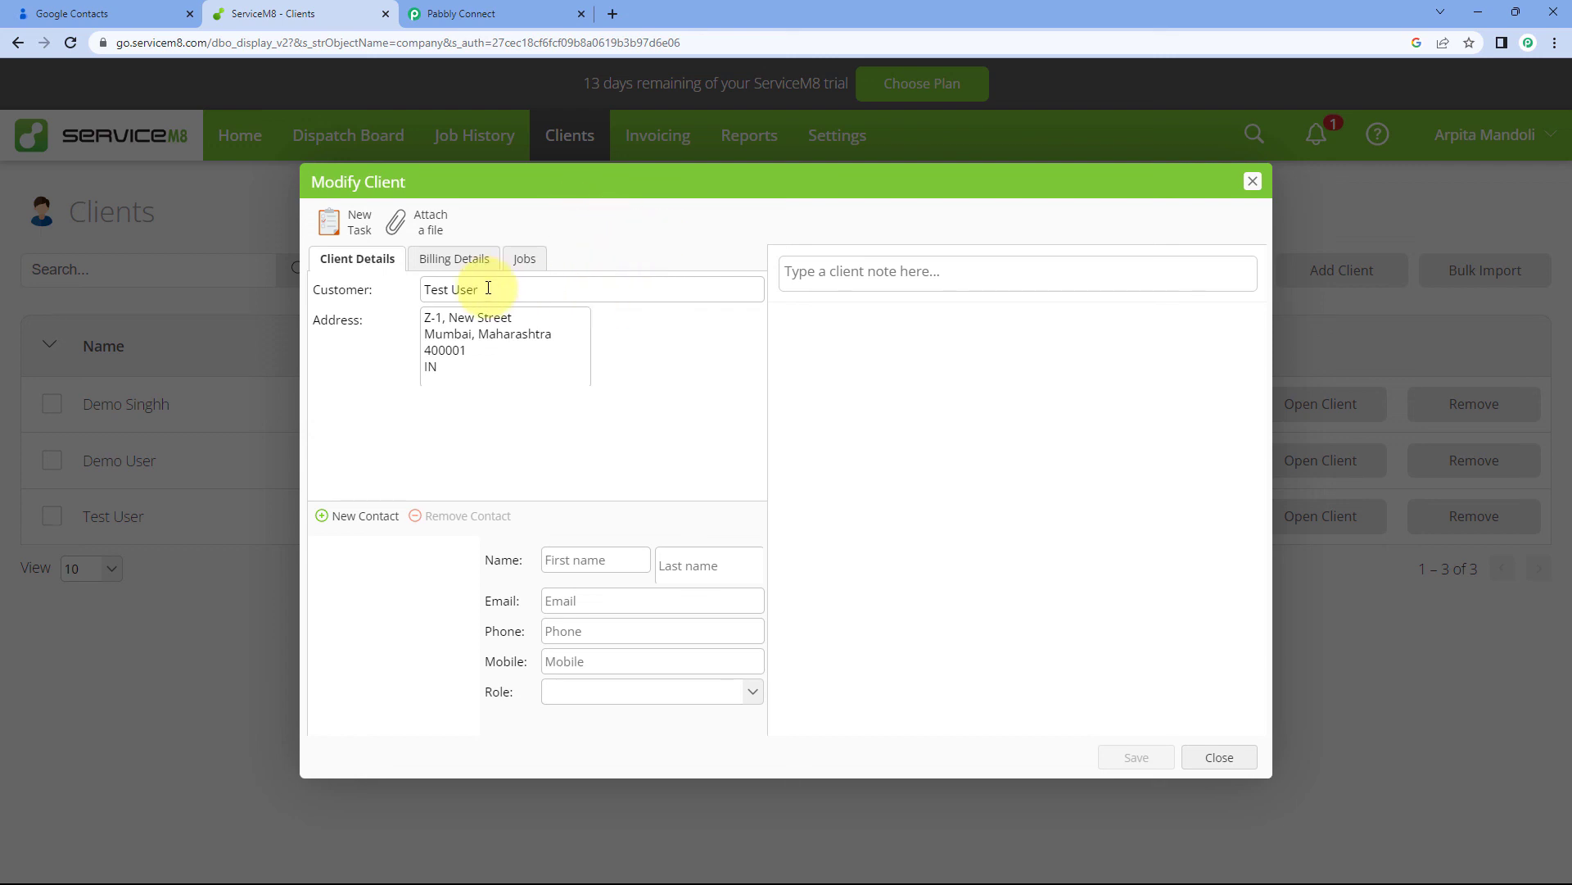
pyautogui.moveTo(491, 291); pyautogui.dragTo(409, 296)
pyautogui.moveTo(456, 368); pyautogui.dragTo(393, 320)
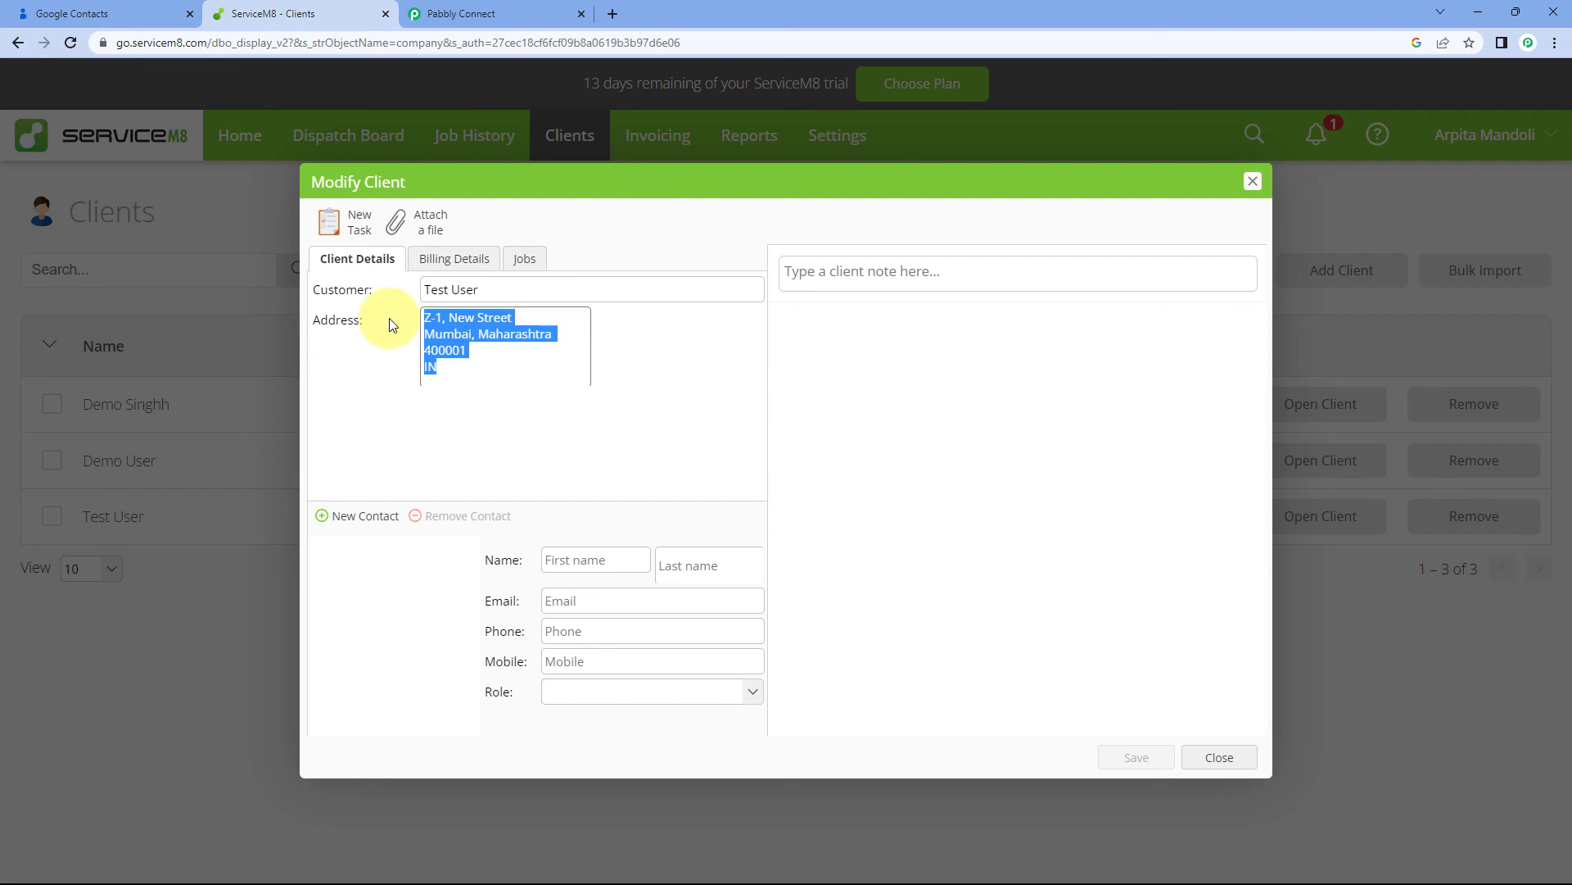
pyautogui.click(474, 261)
pyautogui.moveTo(551, 369); pyautogui.dragTo(466, 324)
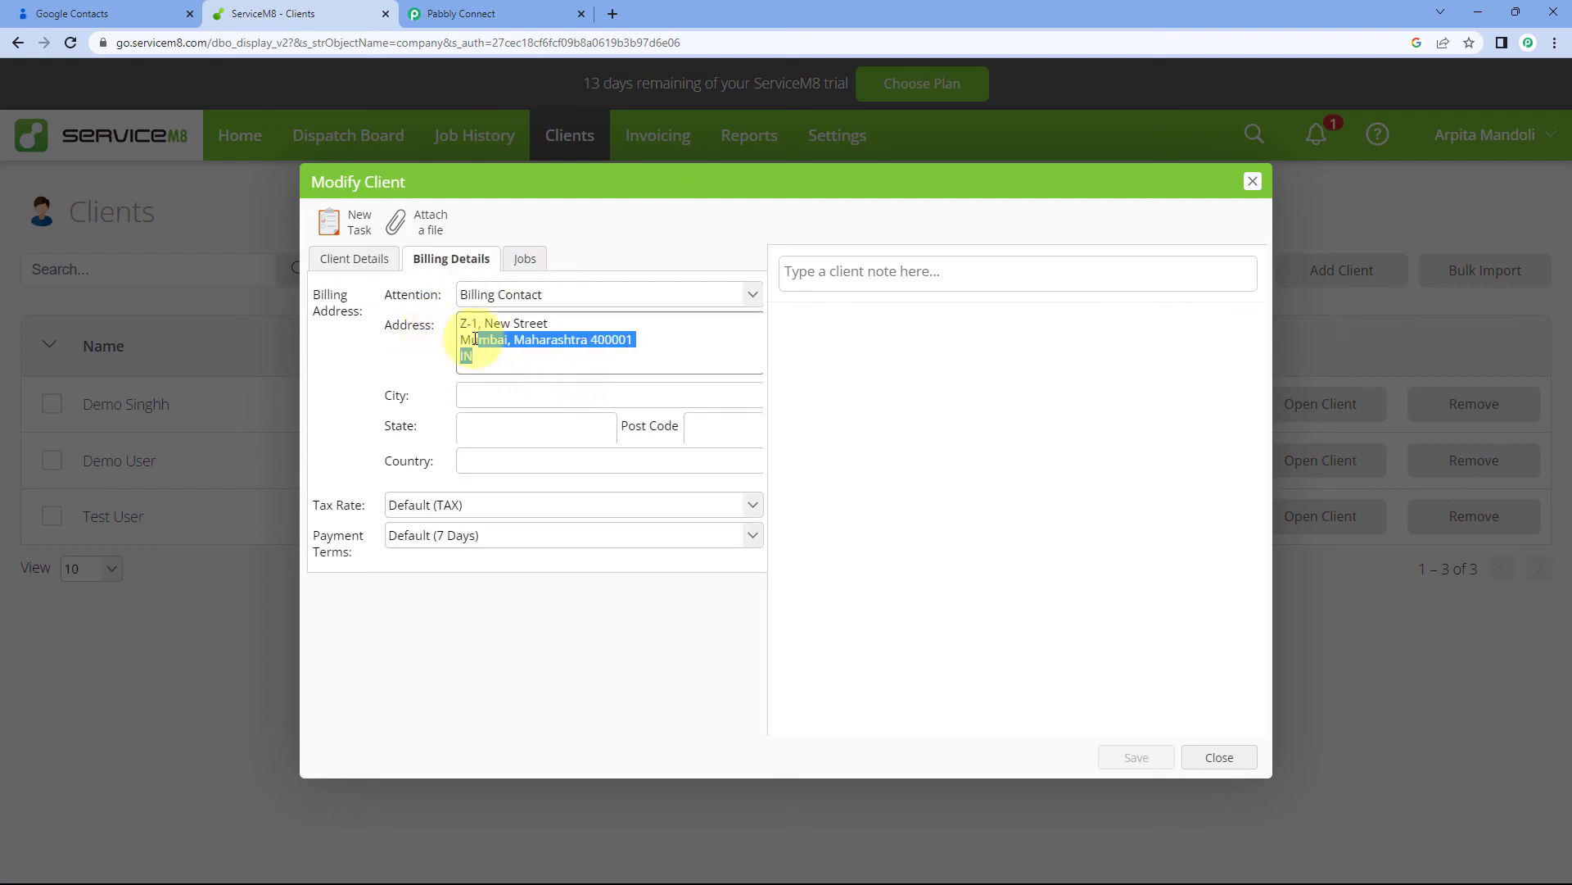
pyautogui.click(341, 261)
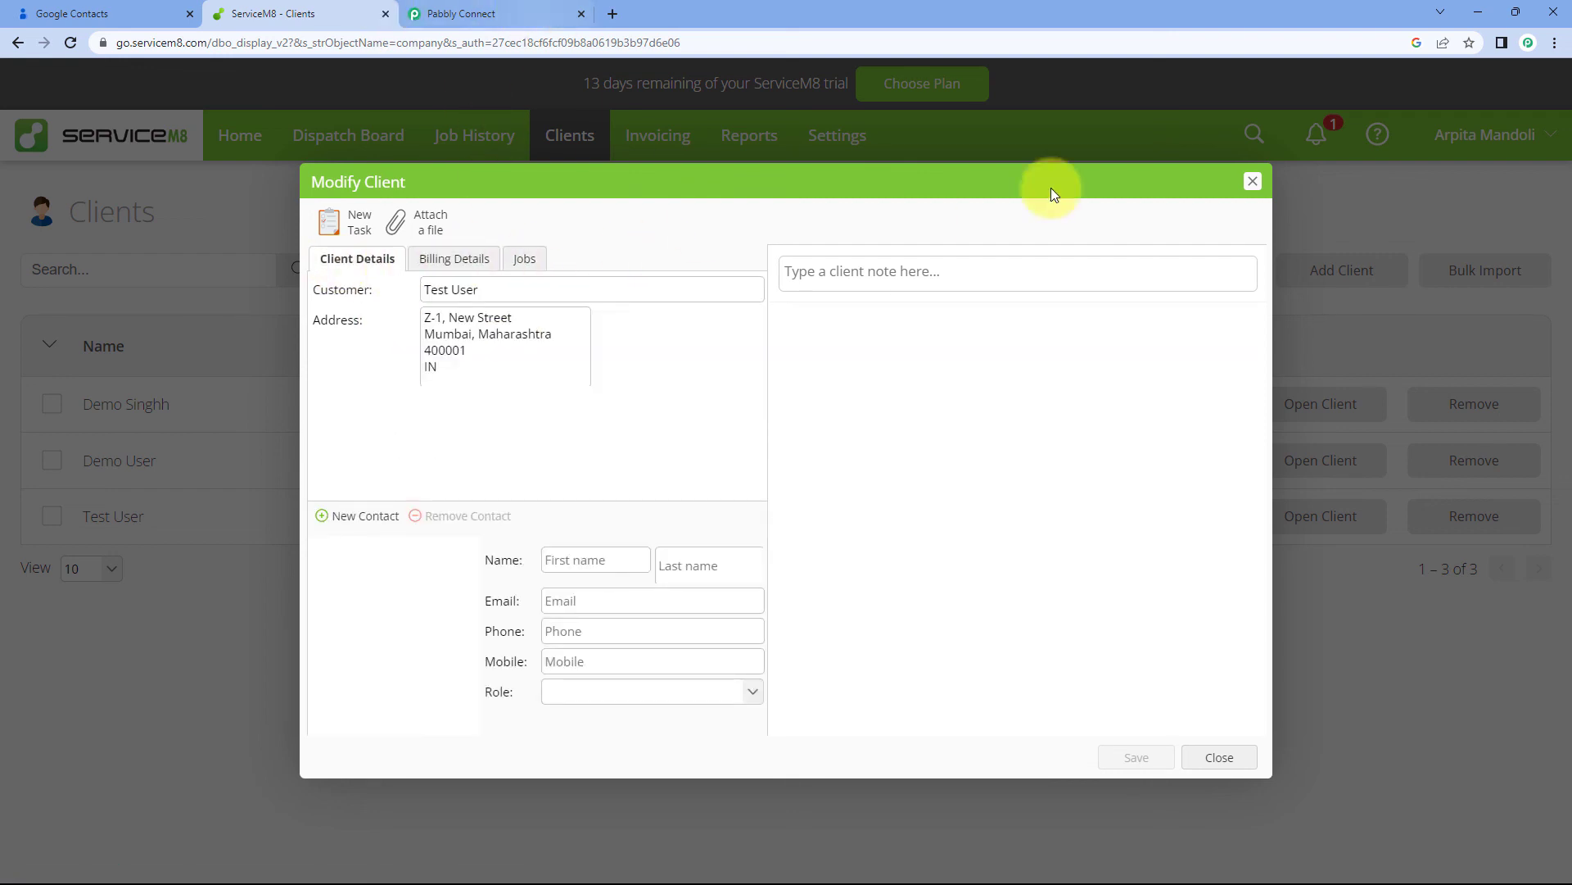
pyautogui.click(1253, 181)
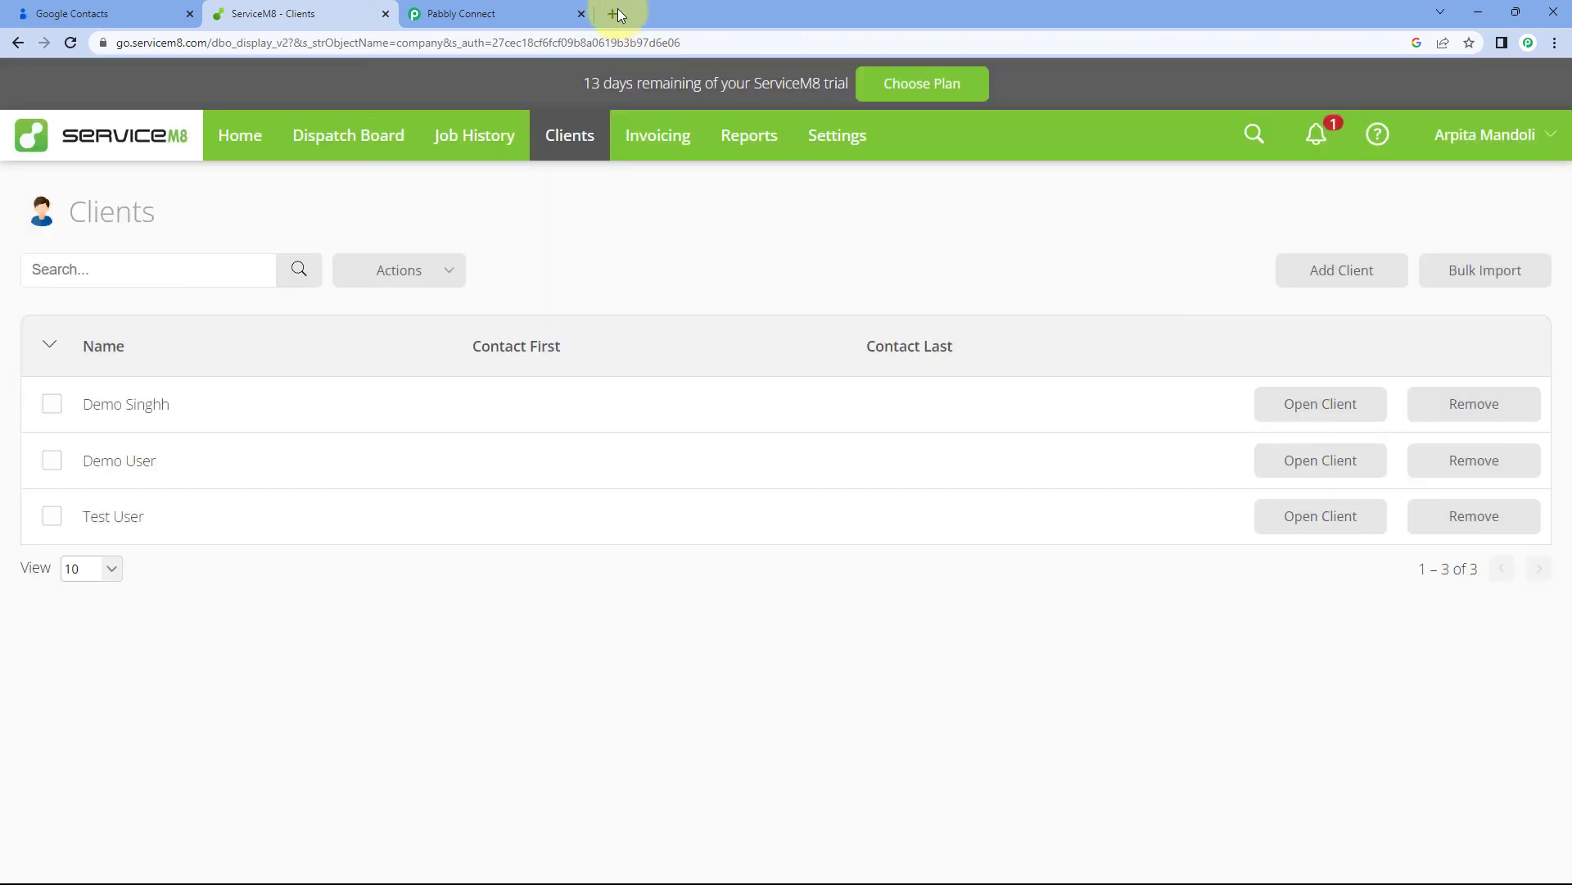
# Return to the Pabbly Connect workflow page
pyautogui.click(500, 14)
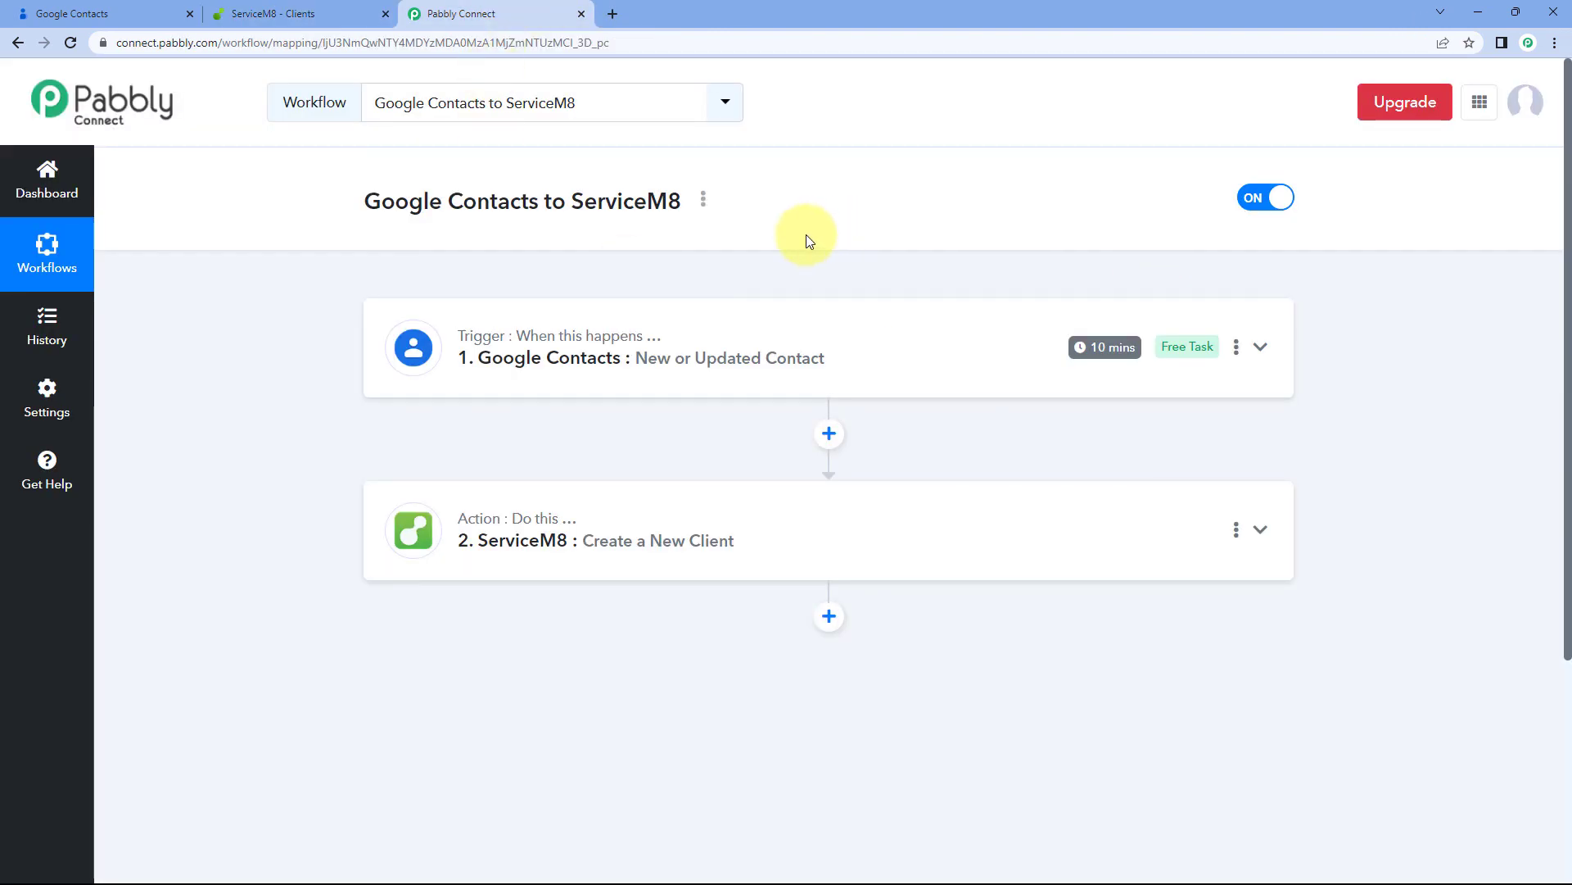